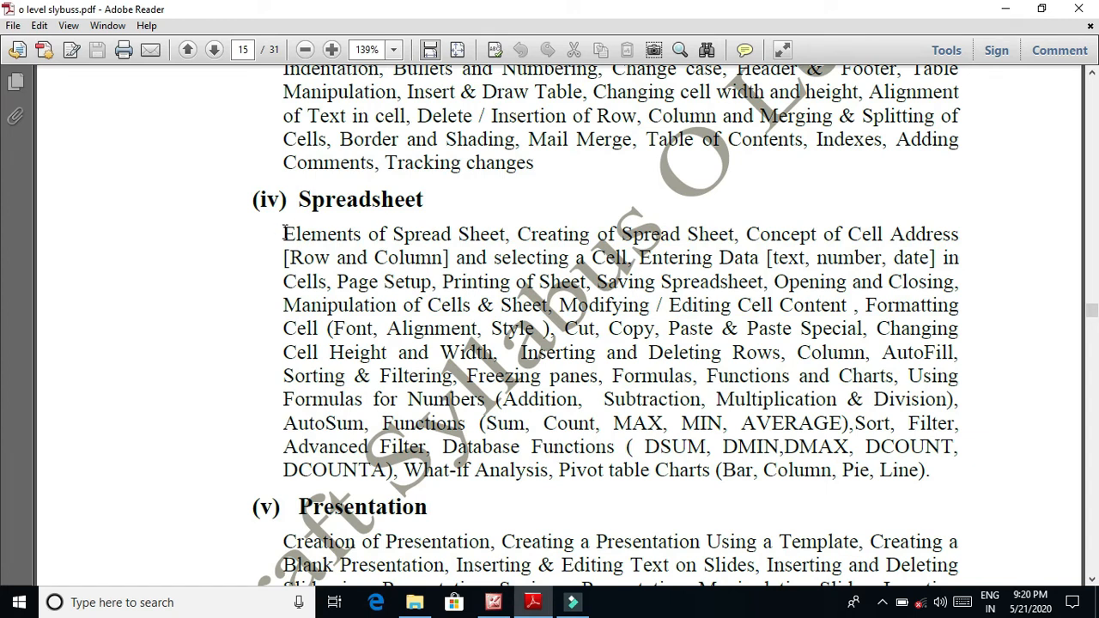
Highlight the topic "Elements of Spread Sheet" in the syllabus's Spreadsheet section and minimize the document
left_click_drag(284, 234, 488, 238)
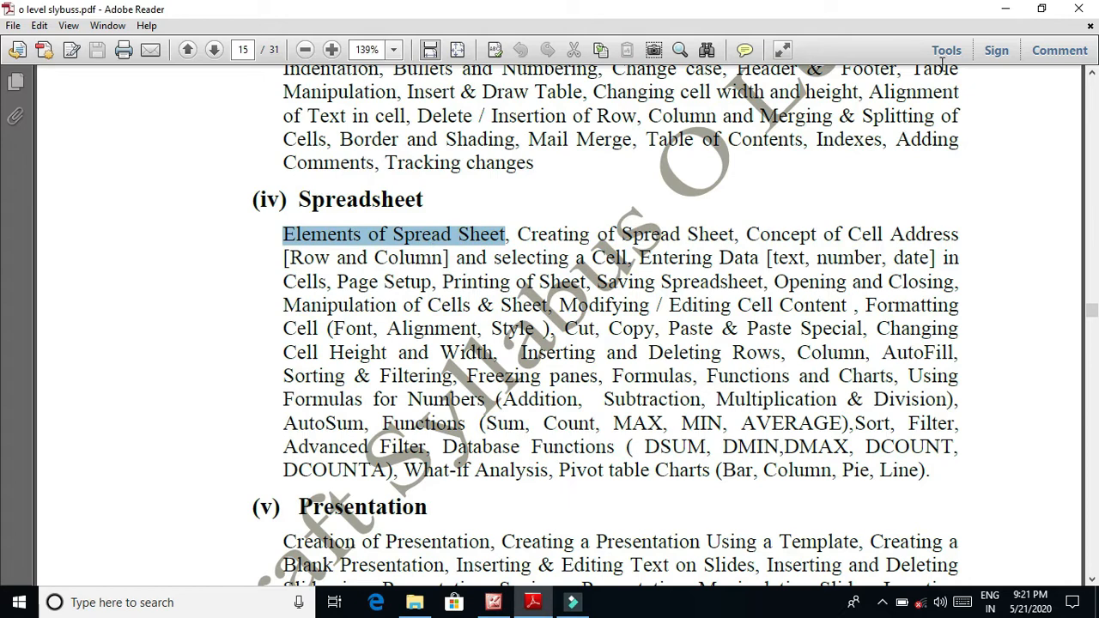
left_click(1005, 10)
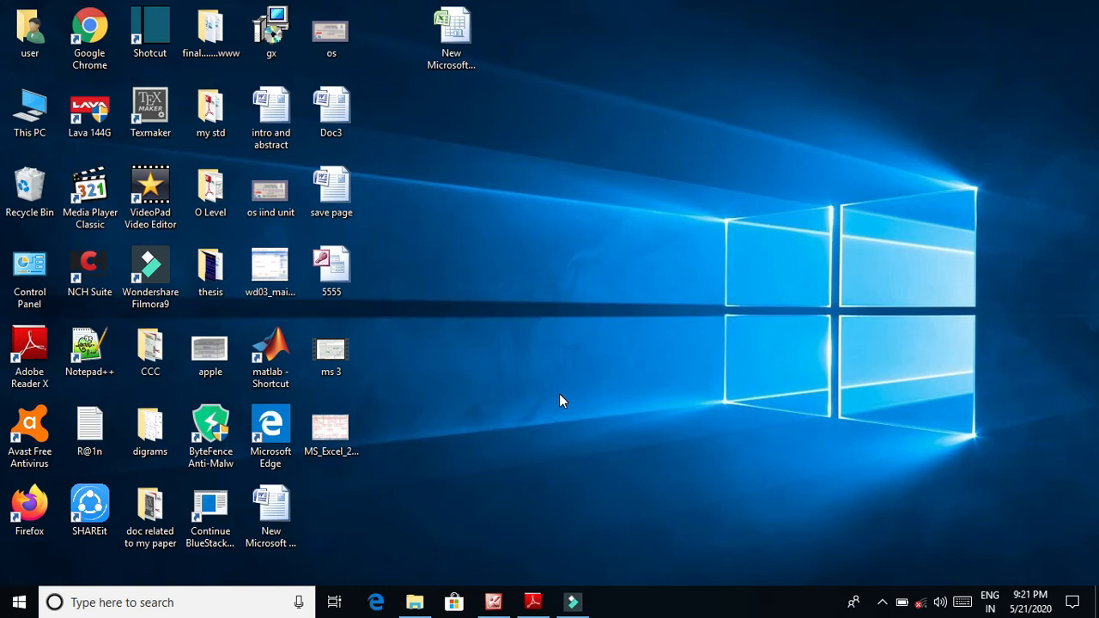
Switch to Microsoft Office Picture Manager, zoom the labelled Excel window picture to 100%, examine its callouts, and minimize it
left_click(491, 601)
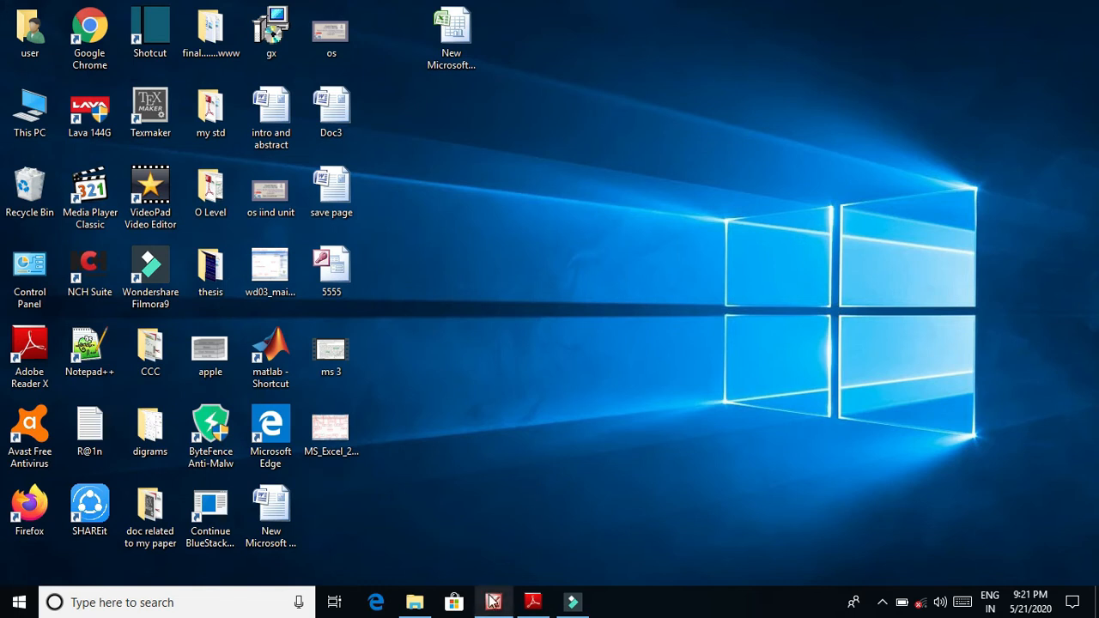
left_click(492, 603)
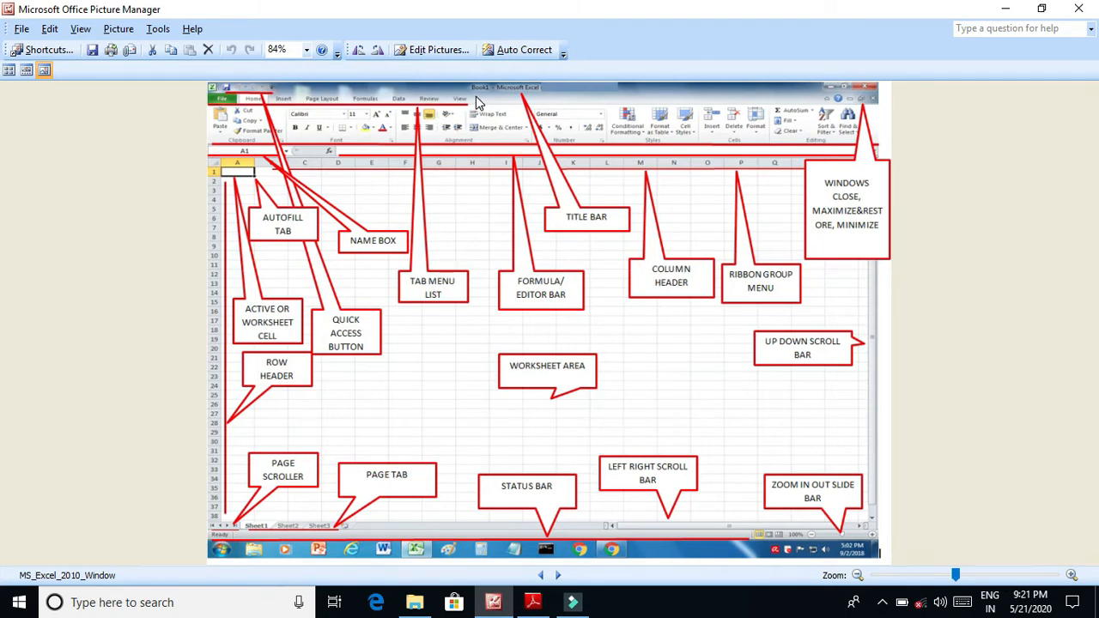
left_click(306, 50)
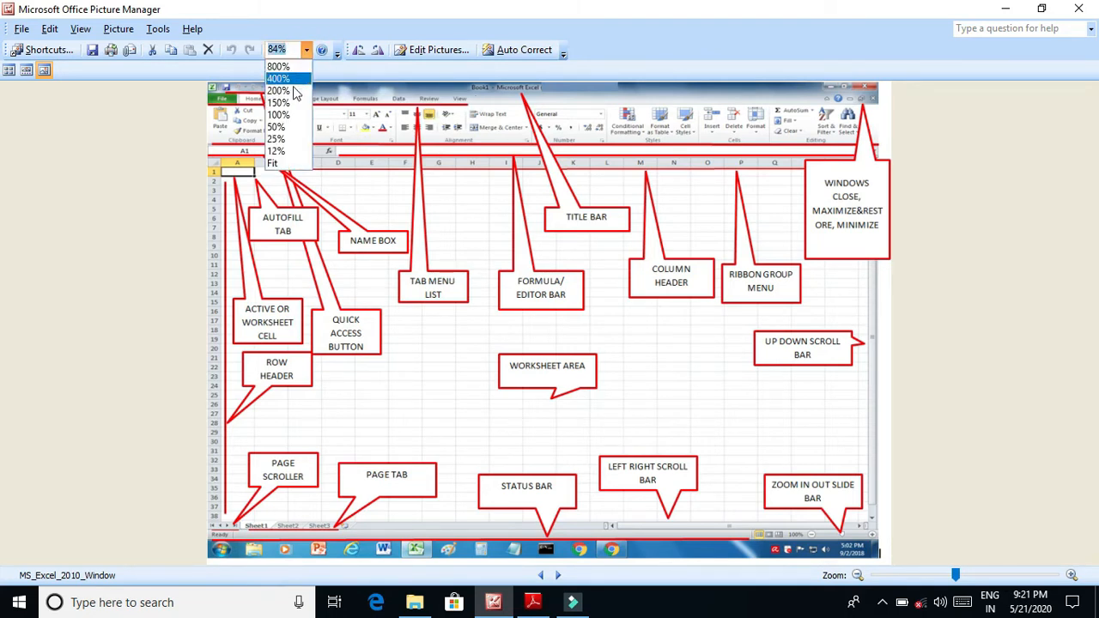
left_click(290, 114)
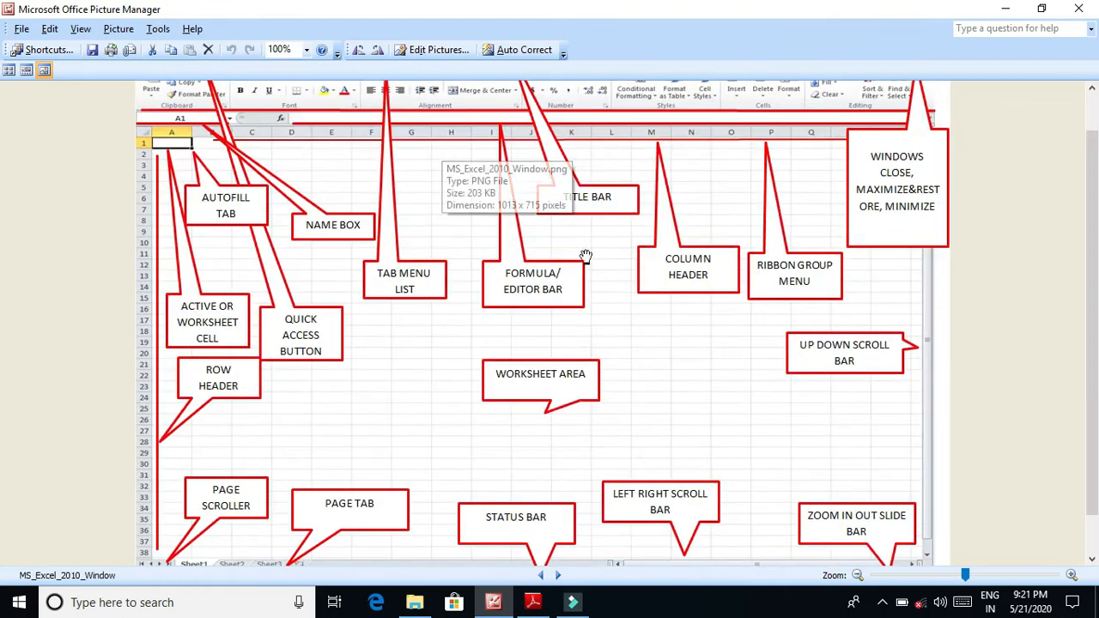
left_click_drag(1092, 363, 1093, 329)
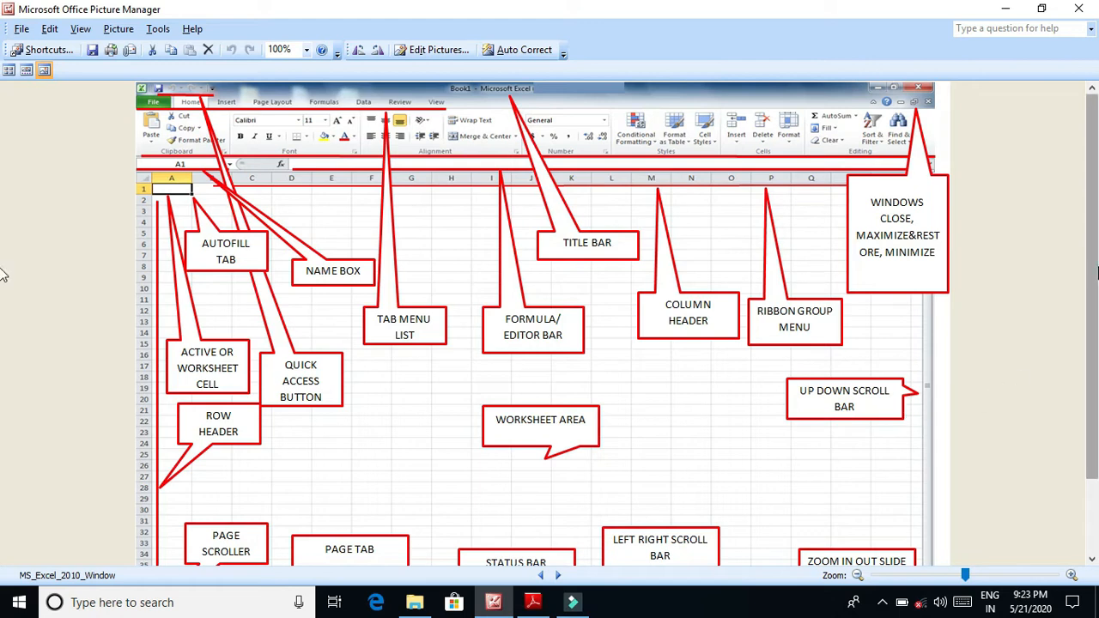
scroll(1096, 306, "down", 1)
scroll(2, 309, "down", 2)
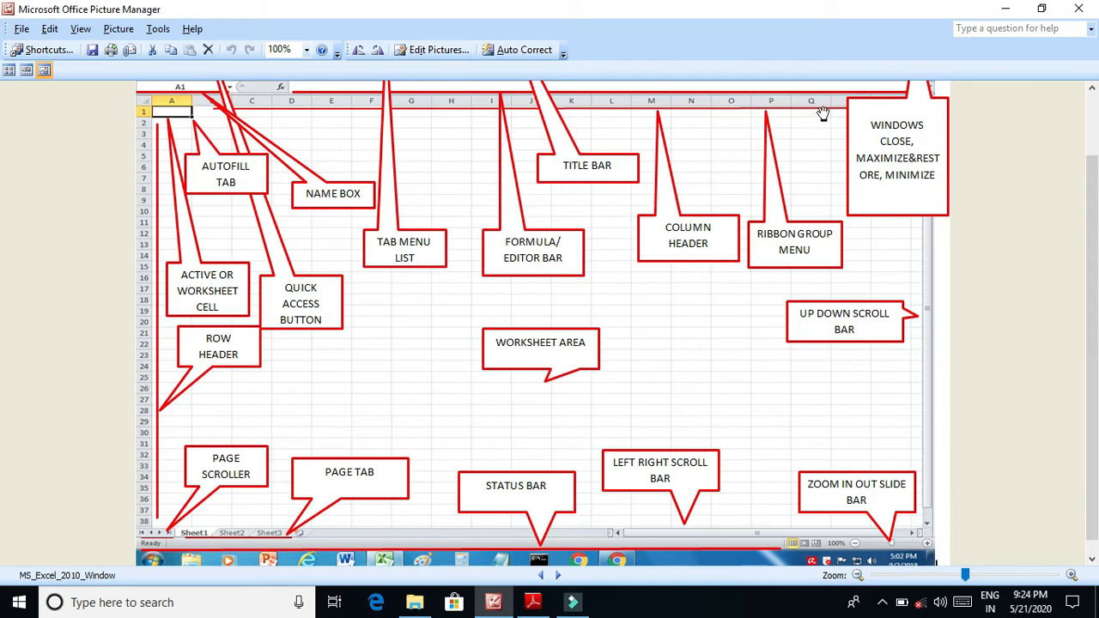
left_click(1002, 9)
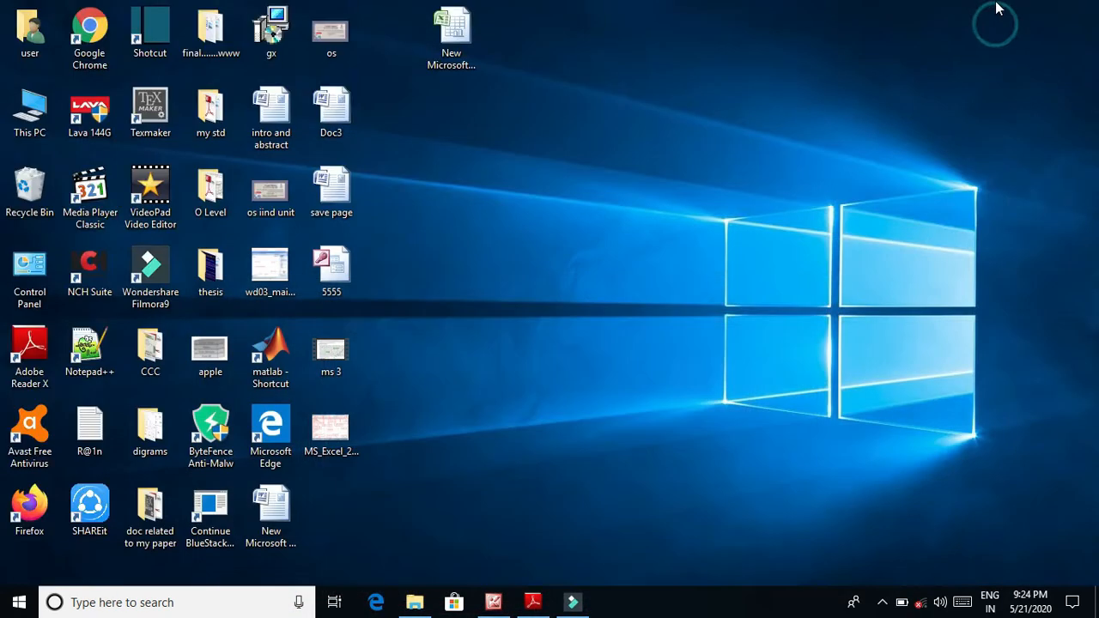
Refresh the desktop and delete the New Microsoft Office Excel Worksheet file from it
right_click(799, 127)
left_click(818, 172)
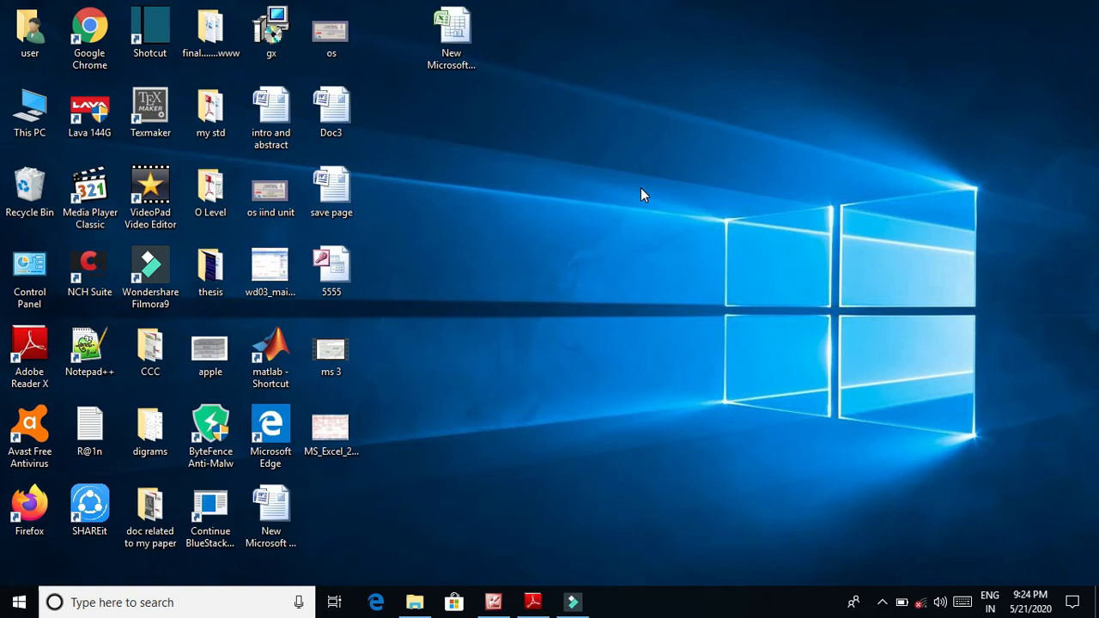
left_click(465, 42)
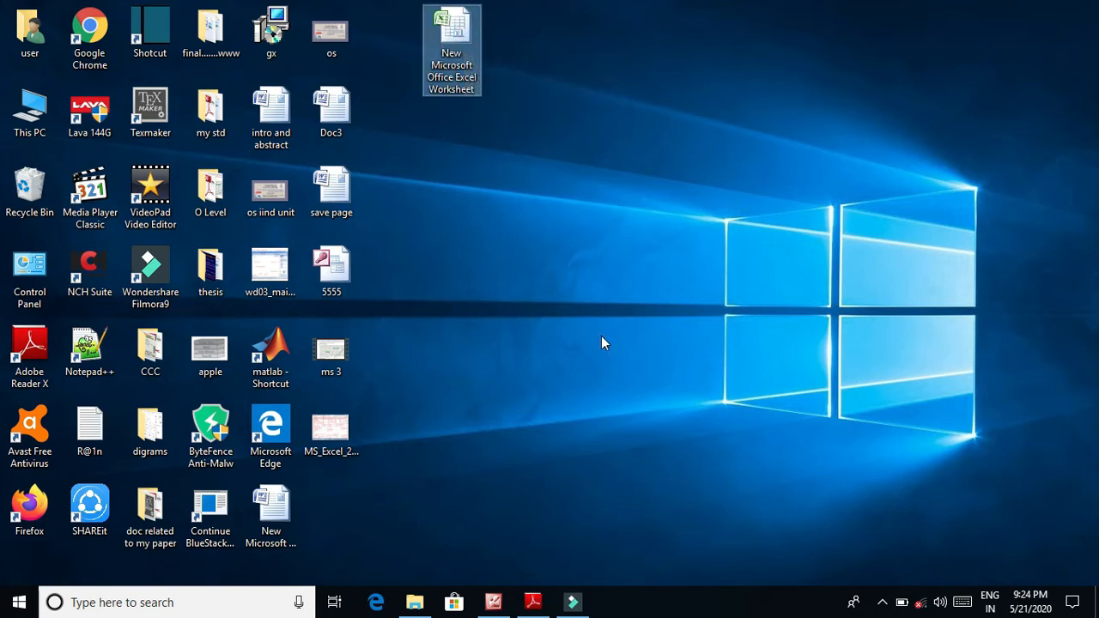
key("Delete")
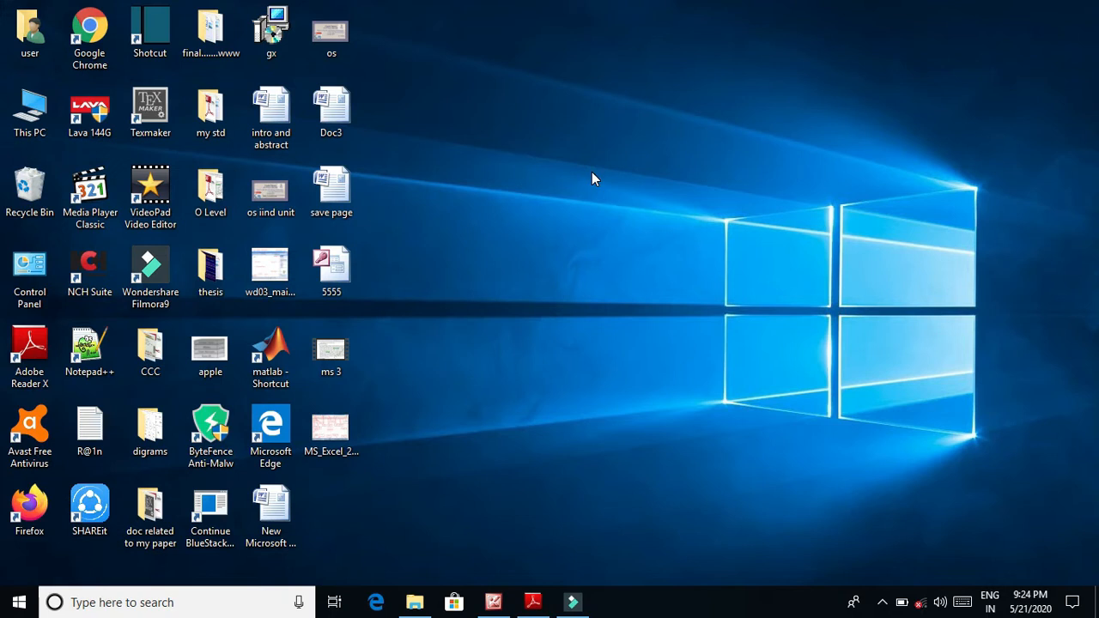
Find Microsoft Office Excel 2007 with a Windows search for "micr", launch it, and close the blank workbook
left_click(94, 600)
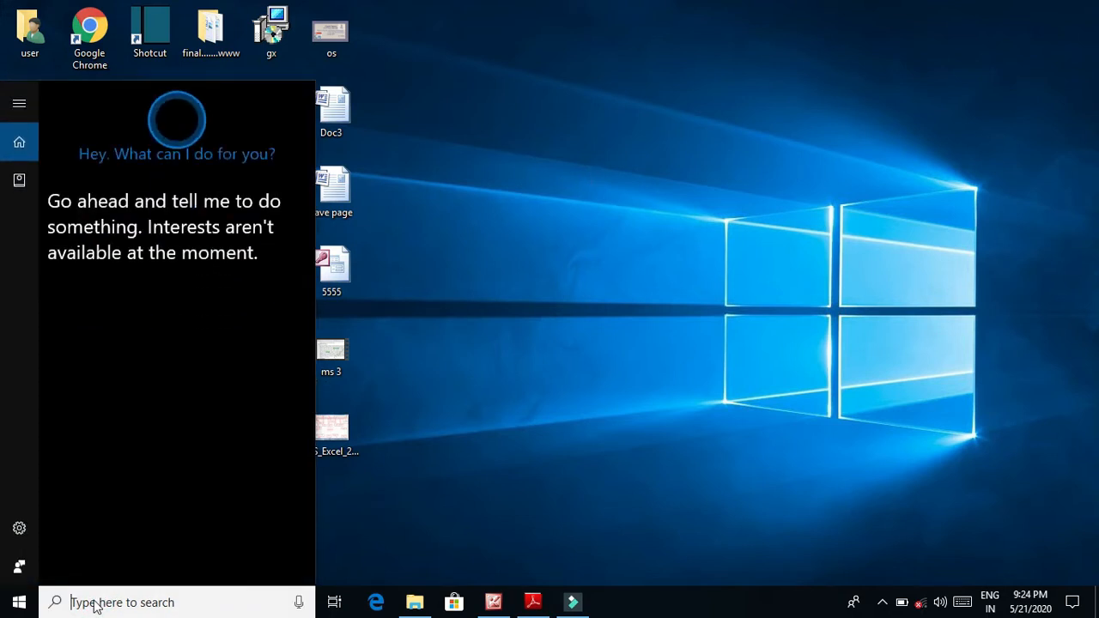
type("mic")
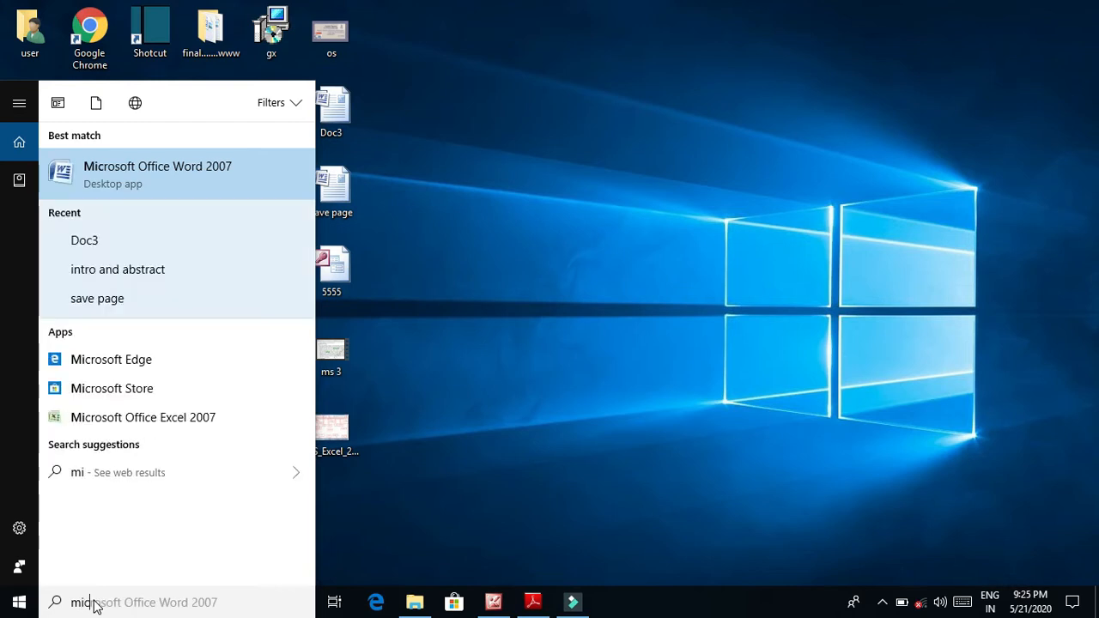
type("r")
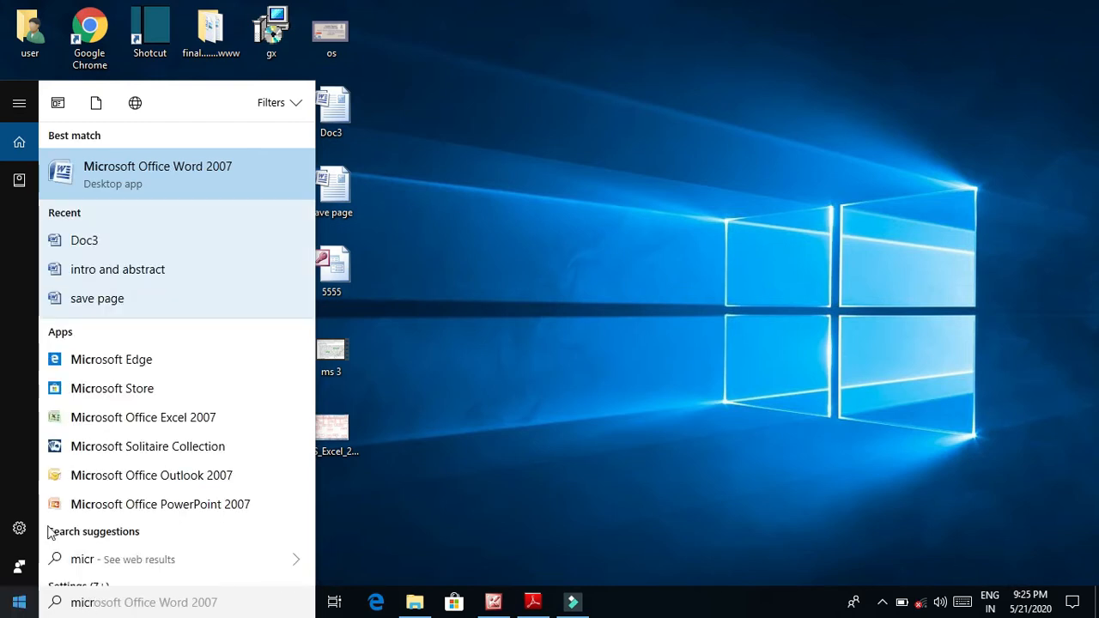
left_click(144, 424)
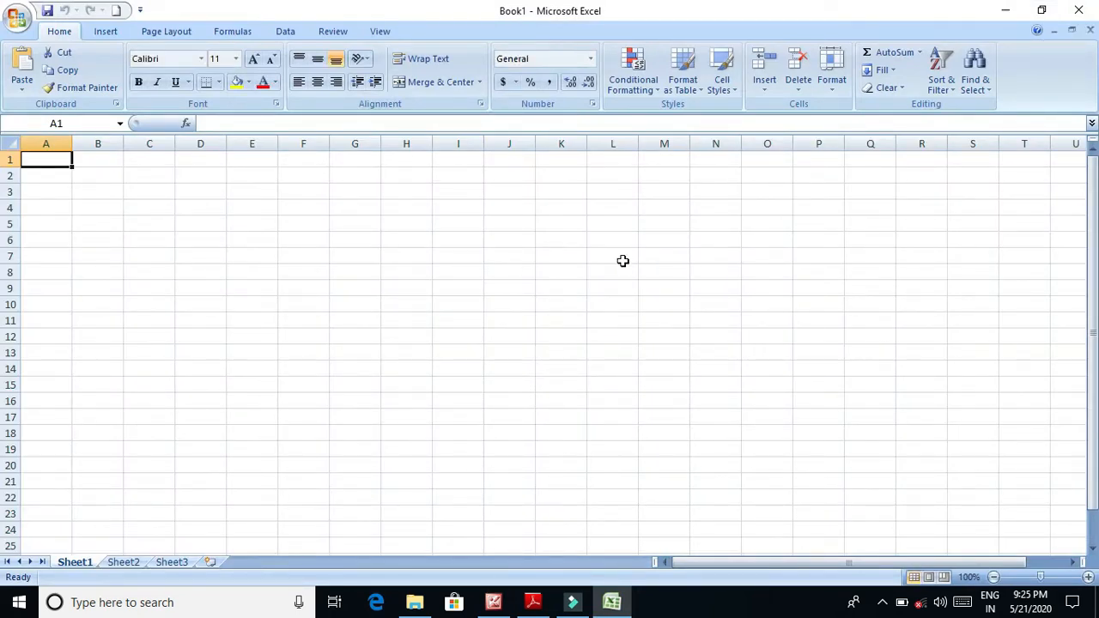
left_click(1080, 11)
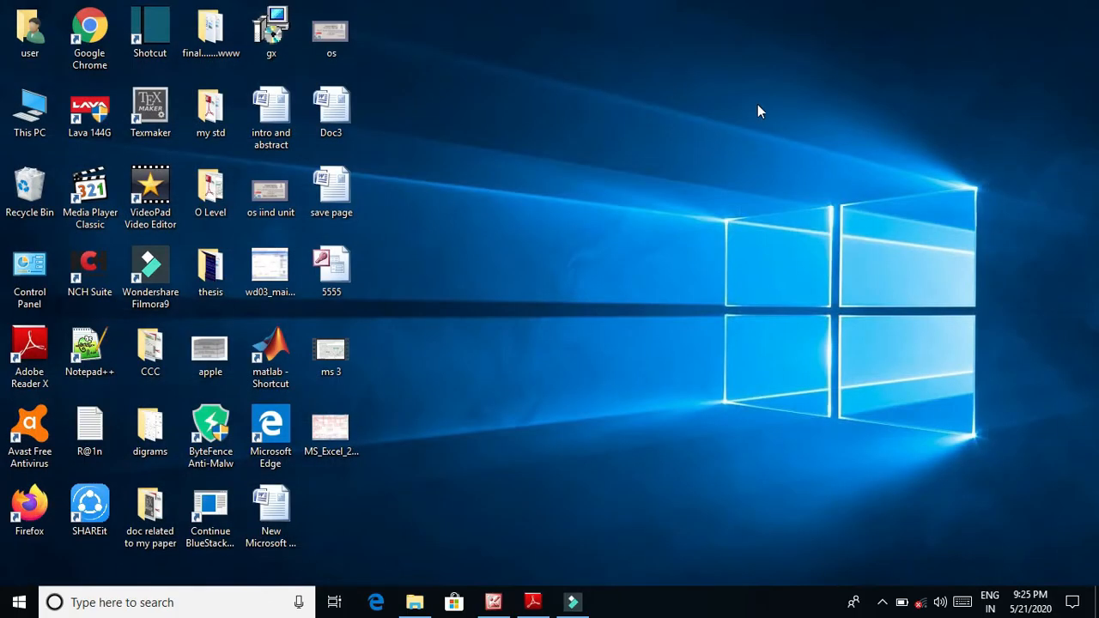
Launch Microsoft Office Excel 2007 from the expanded list of recently added programs and close the blank workbook again
left_click(19, 605)
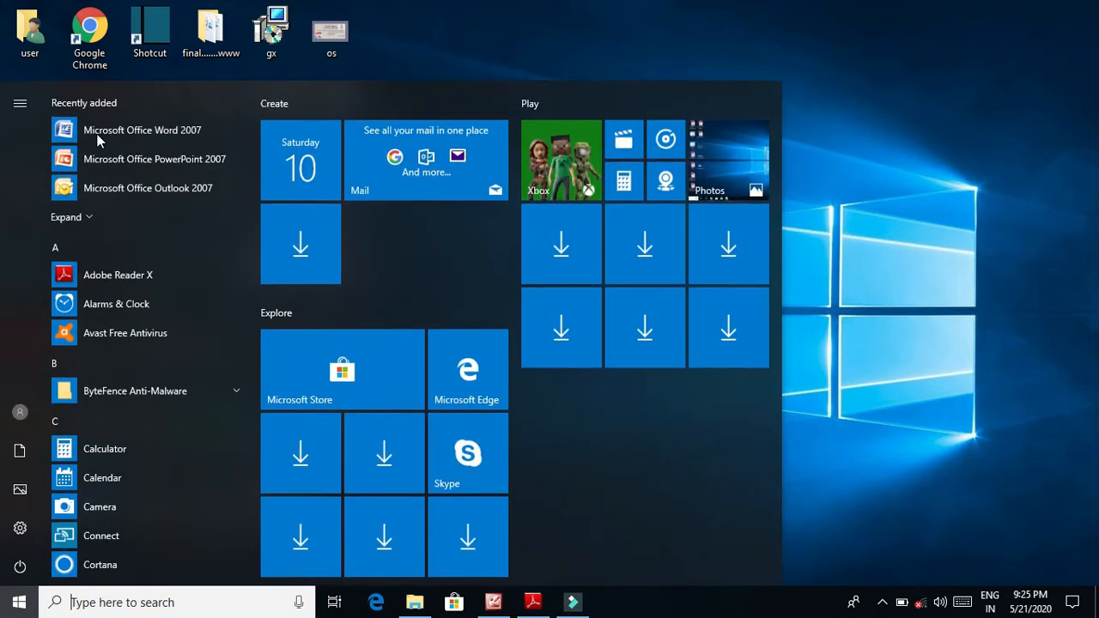
left_click(89, 218)
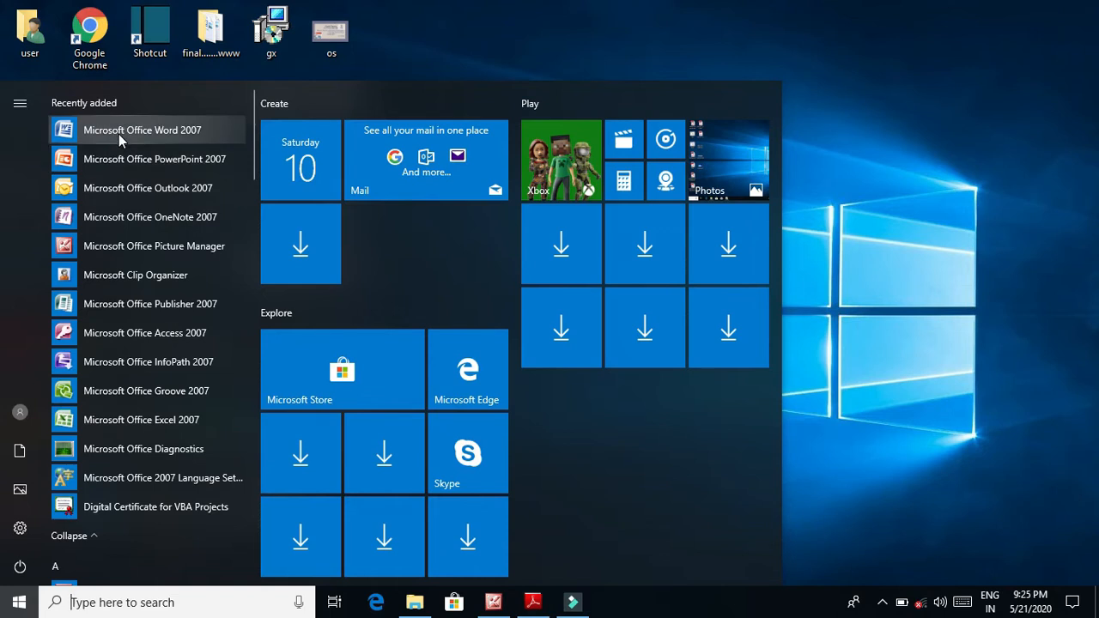
left_click(129, 421)
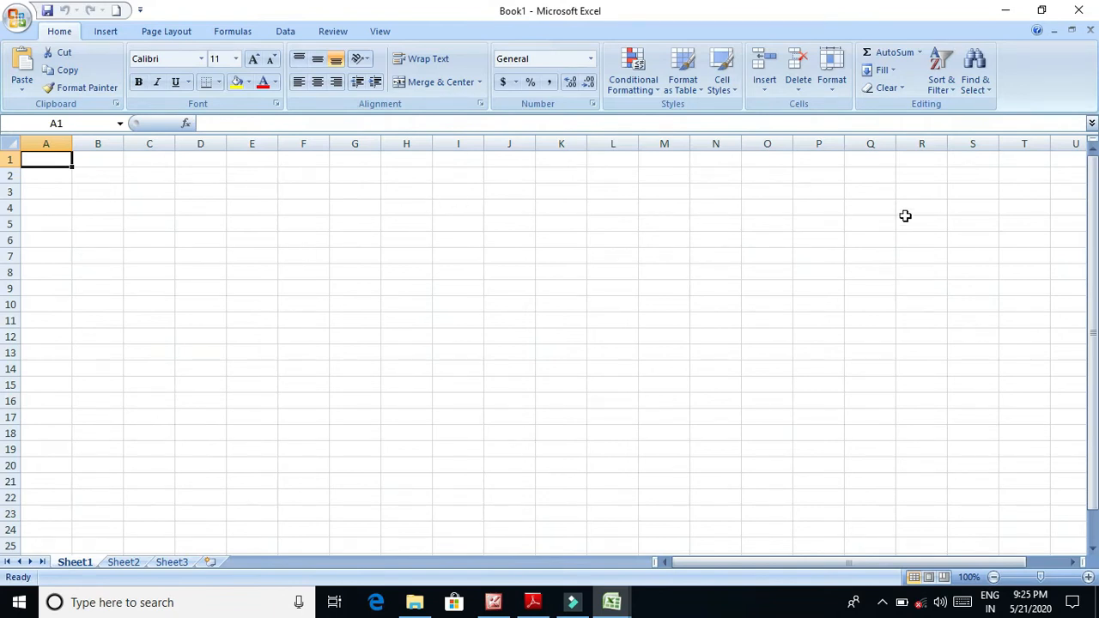
left_click(1089, 10)
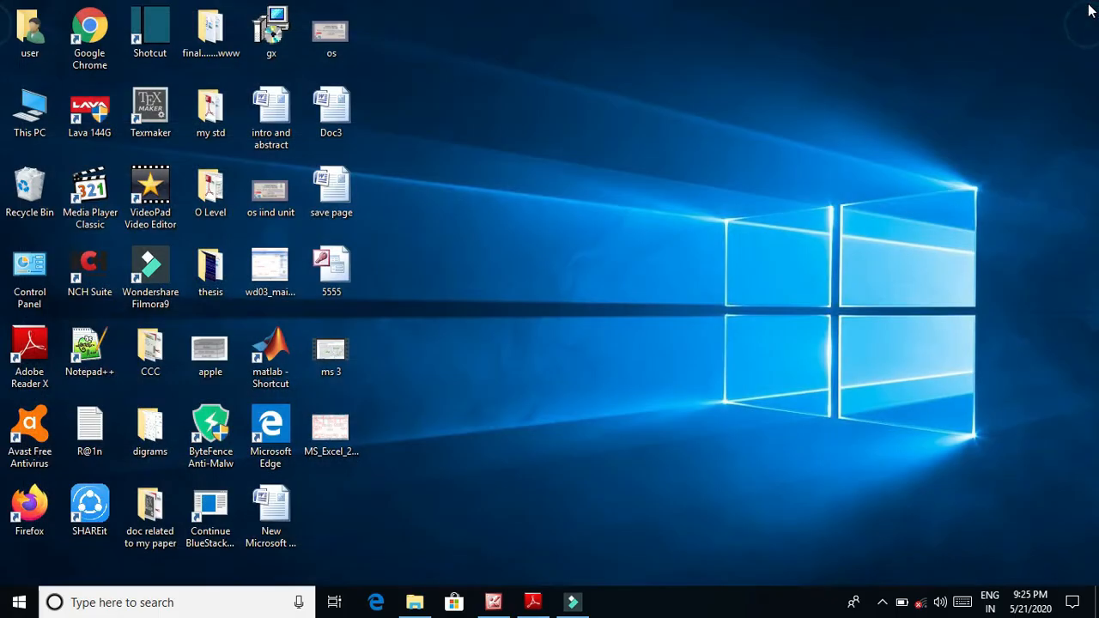
Create a new Microsoft Office Excel Worksheet on the desktop, name it "o level", and open it in Excel
right_click(707, 135)
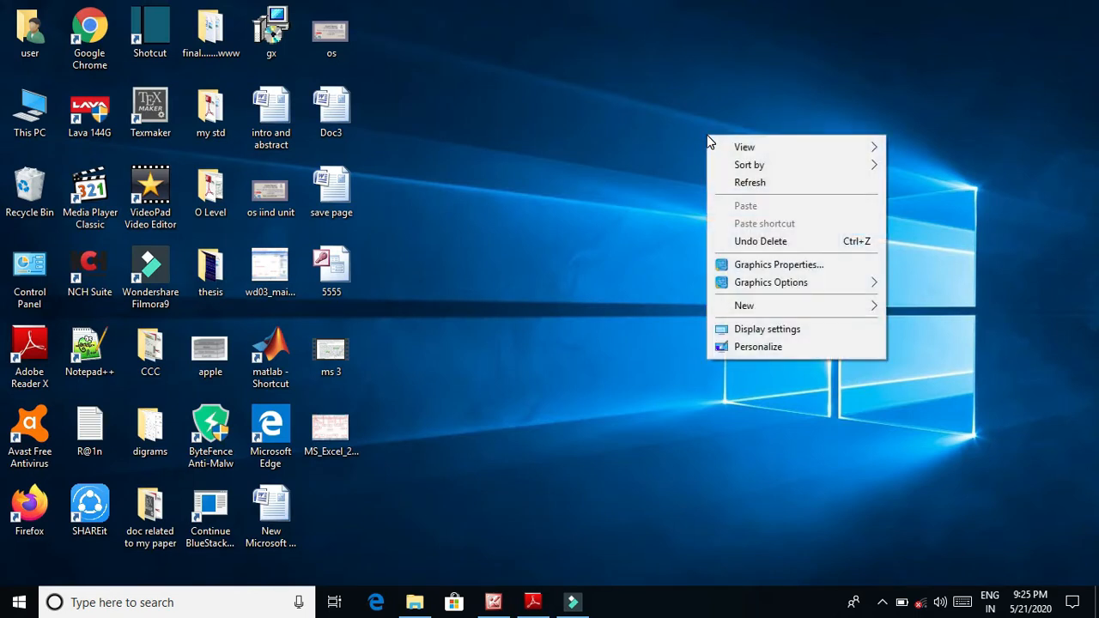
left_click(744, 307)
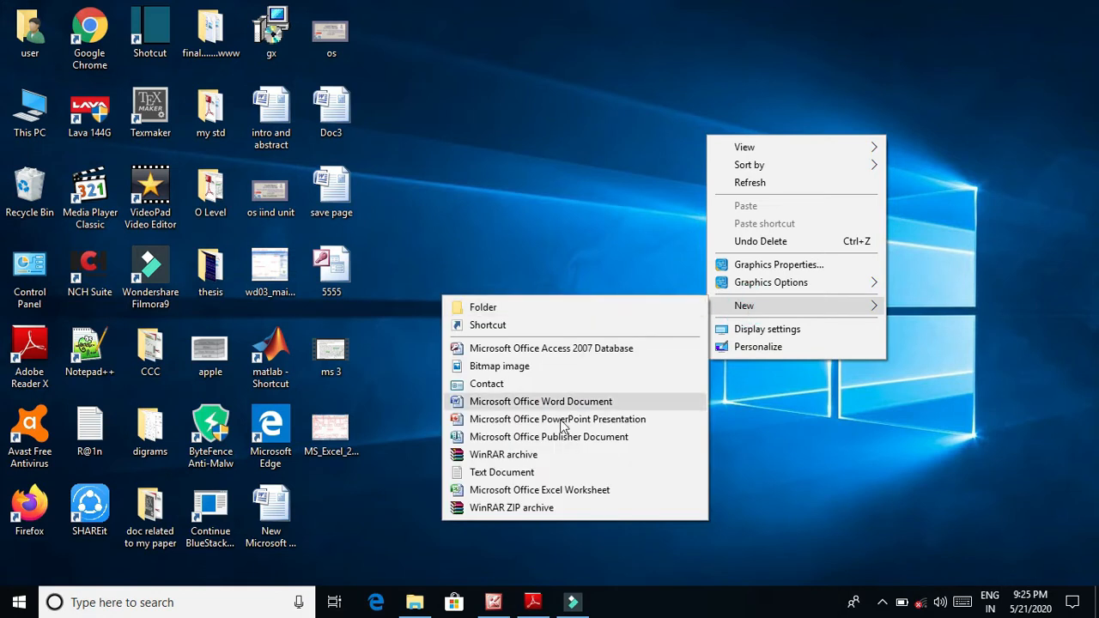
left_click(546, 491)
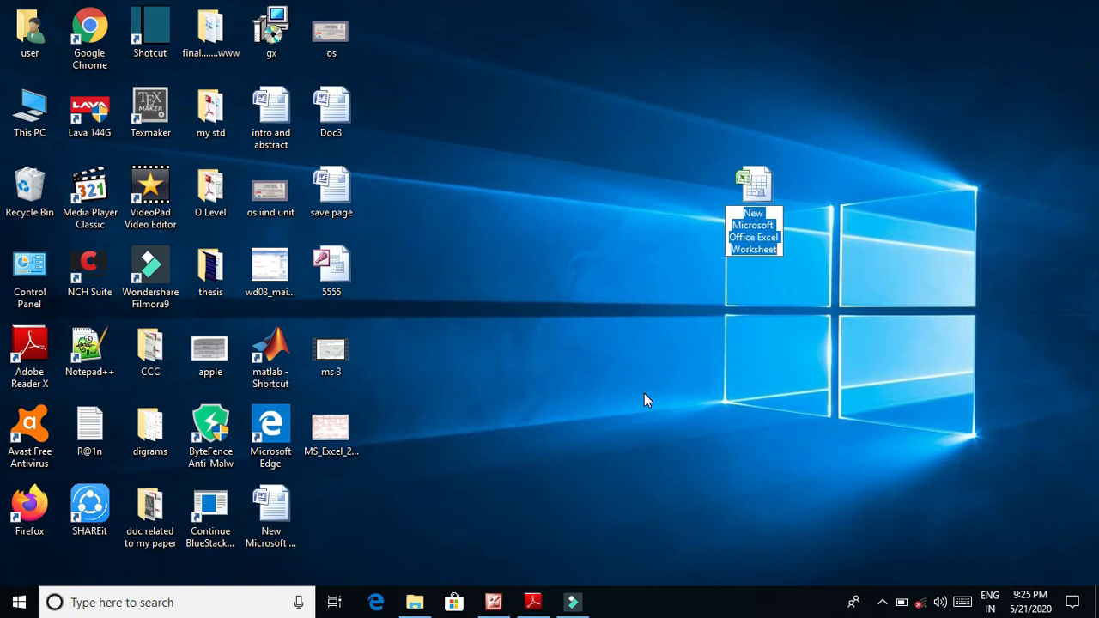
type("o leve")
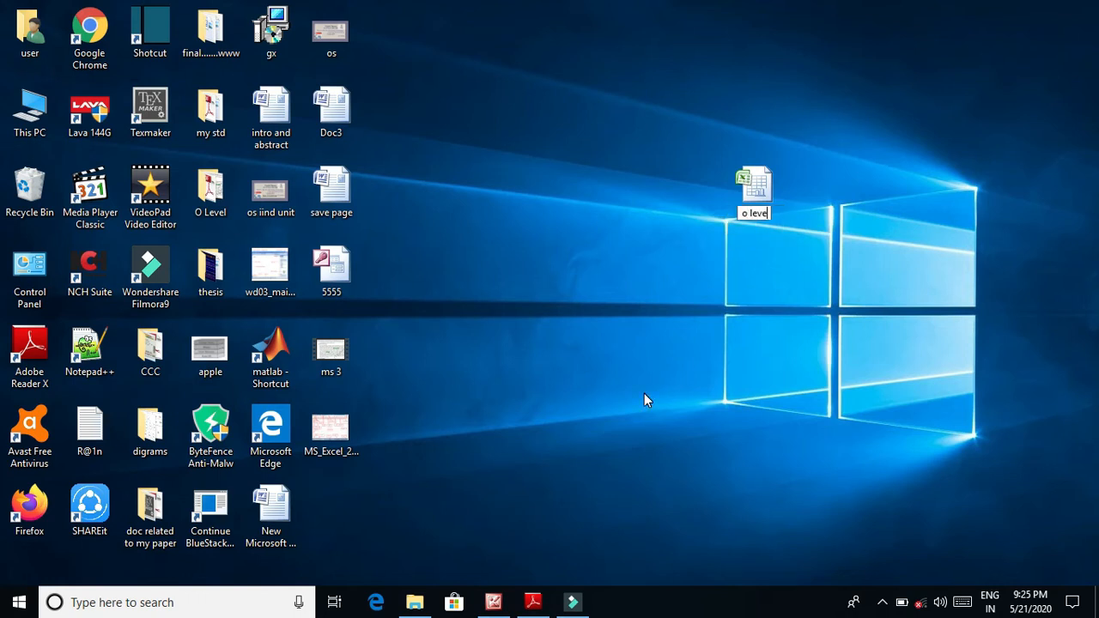
type("l")
key("Return")
double_click(767, 191)
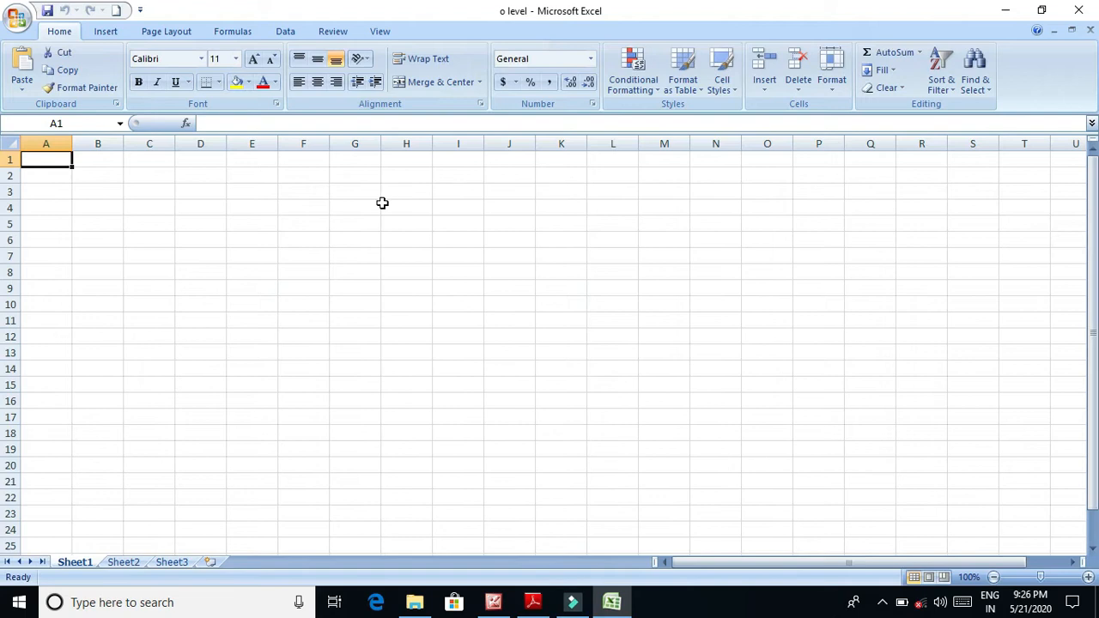
Demonstrate rows by AutoFilling blank cell A1 across to J1 and A2 across to K2, and by selecting C3:Q3
left_click(65, 165)
left_click_drag(77, 168, 247, 154)
left_click(57, 163)
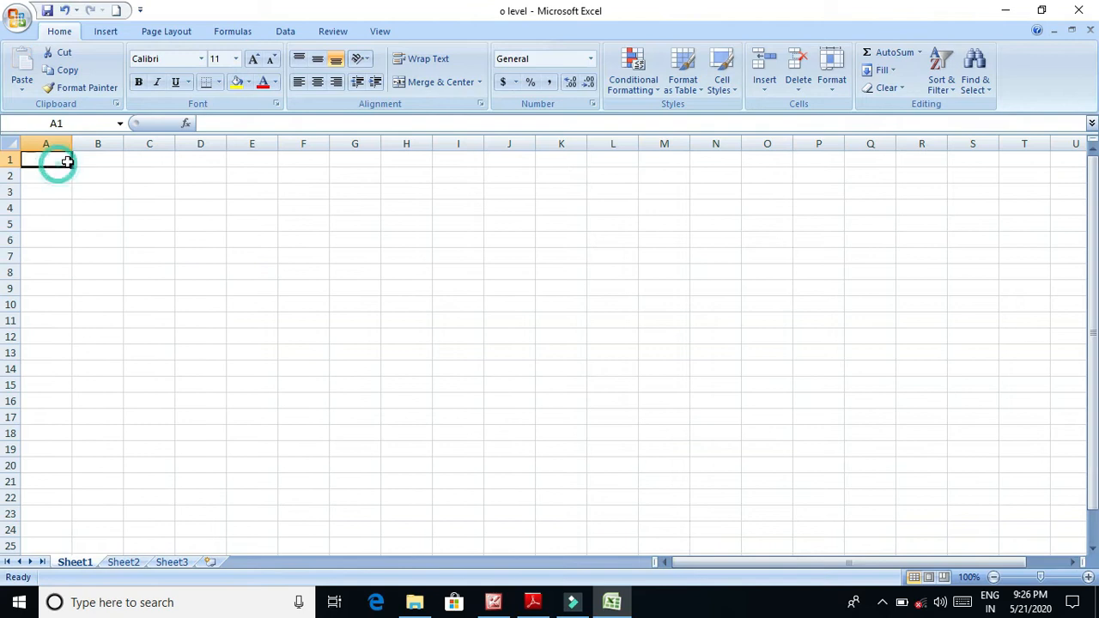
left_click(72, 169)
left_click_drag(72, 169, 556, 181)
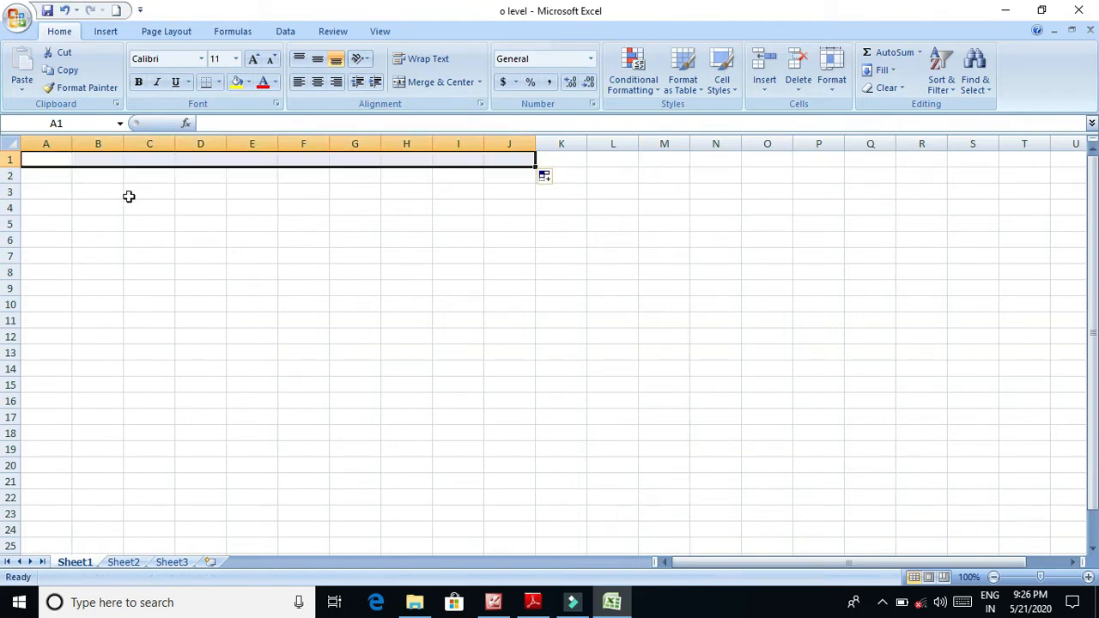
left_click(67, 176)
left_click_drag(72, 183, 558, 181)
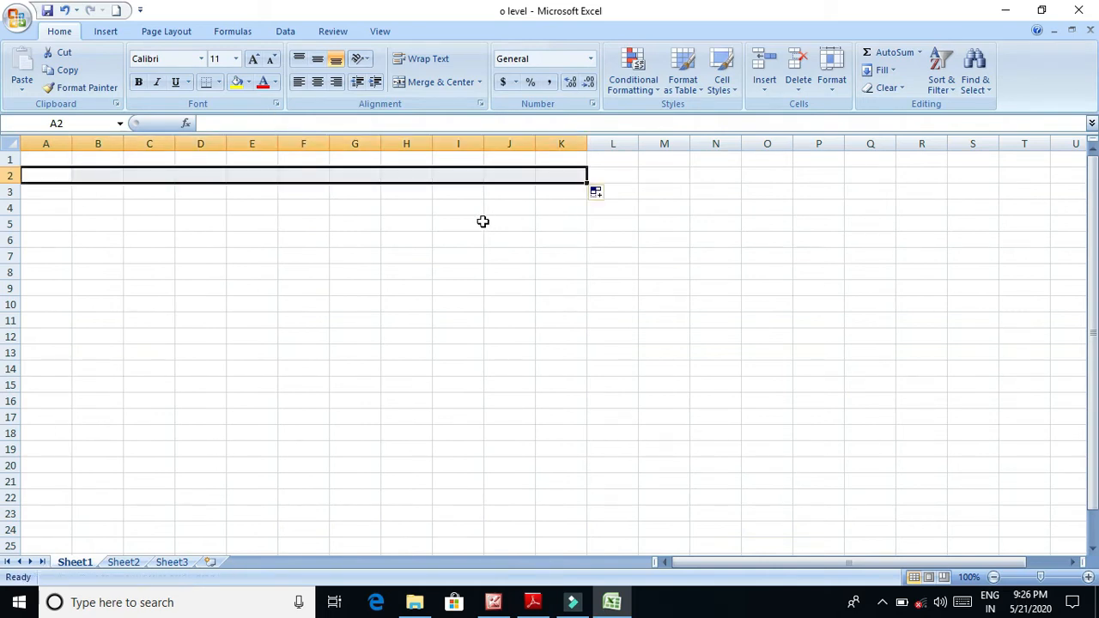
left_click(627, 255)
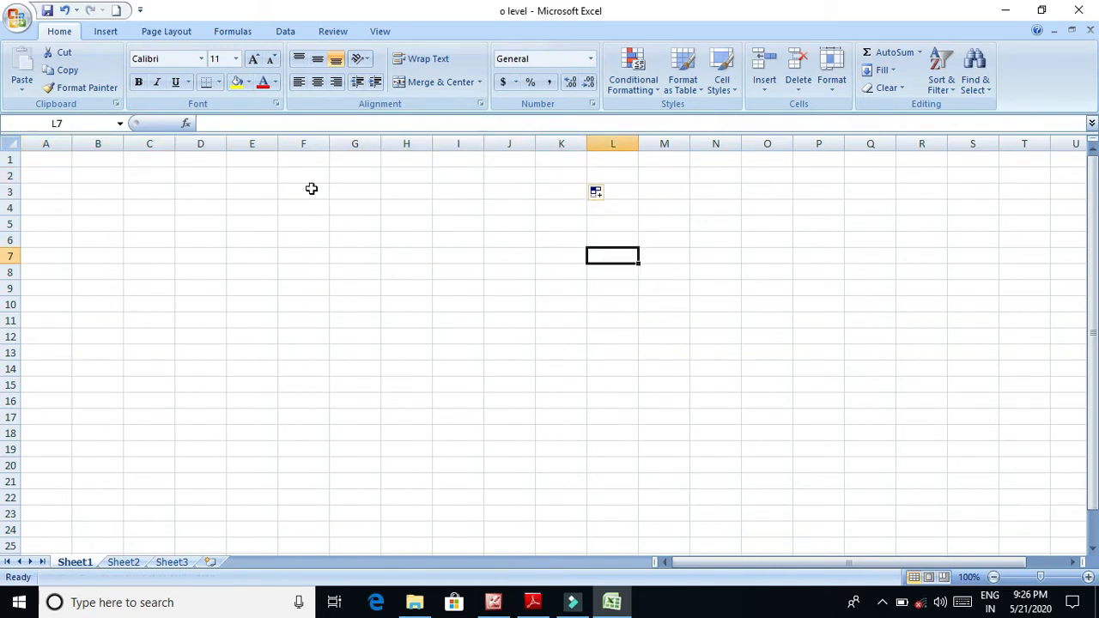
left_click_drag(144, 191, 862, 190)
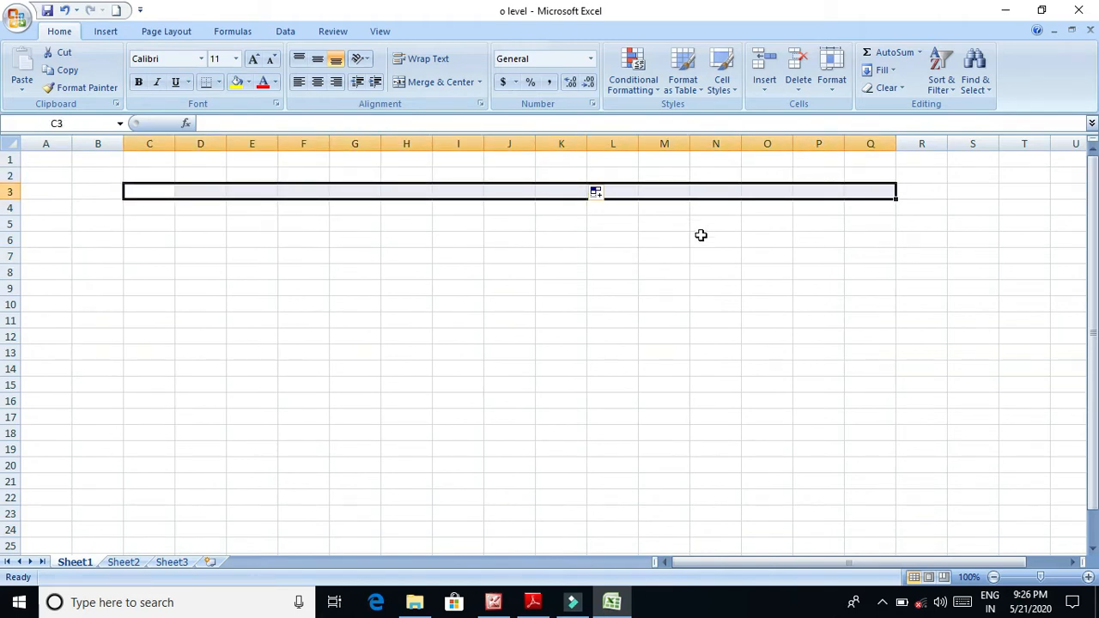
left_click(700, 238)
Demonstrate columns by selecting cells down columns A, B and C and the range D5:E27, and return to cell A1
left_click_drag(40, 159, 76, 541)
left_click_drag(119, 158, 92, 550)
left_click_drag(163, 157, 146, 549)
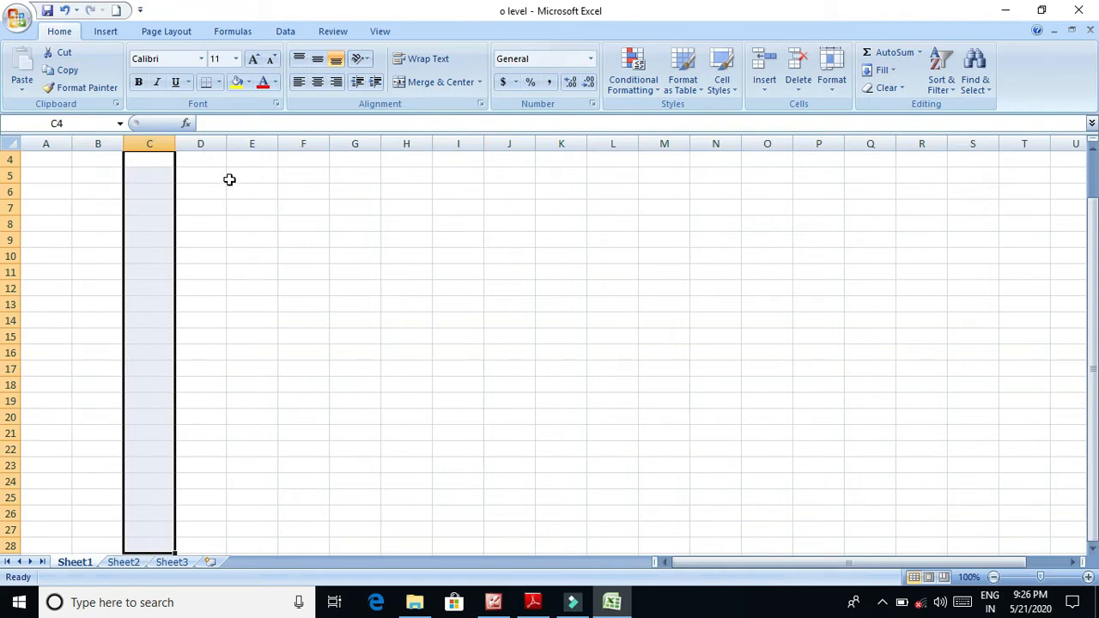
left_click_drag(221, 169, 236, 530)
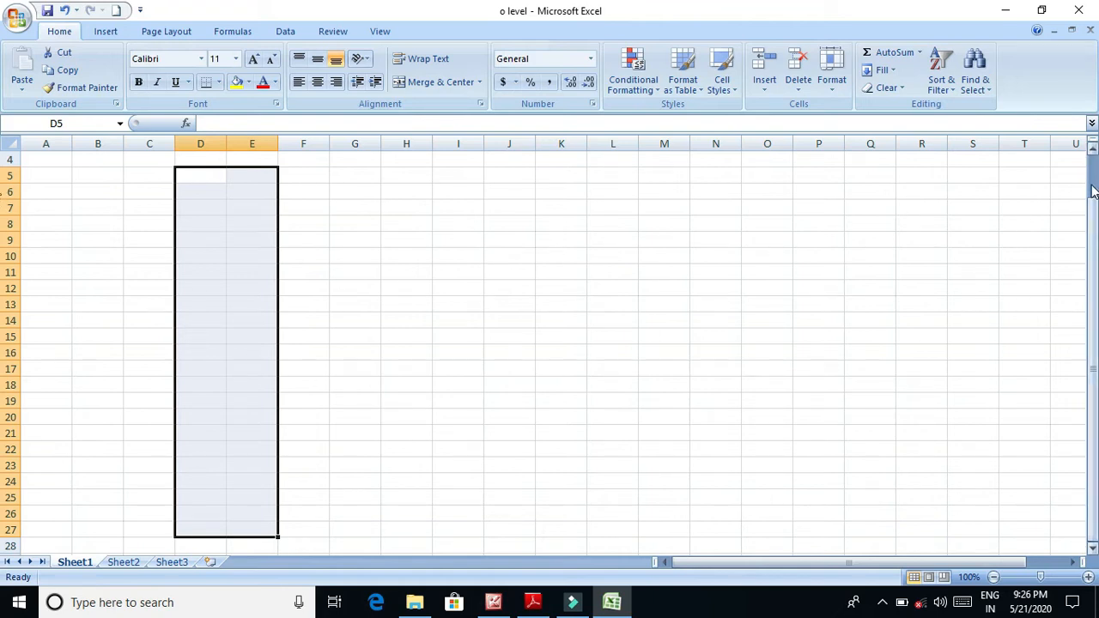
scroll(1093, 198, "up", 1)
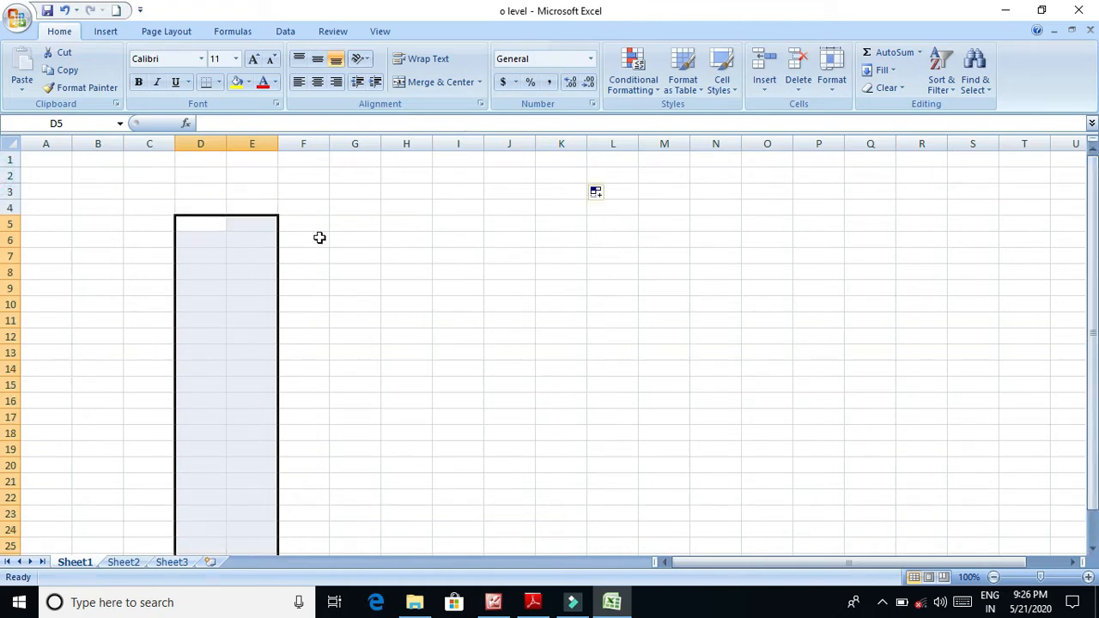
left_click(41, 157)
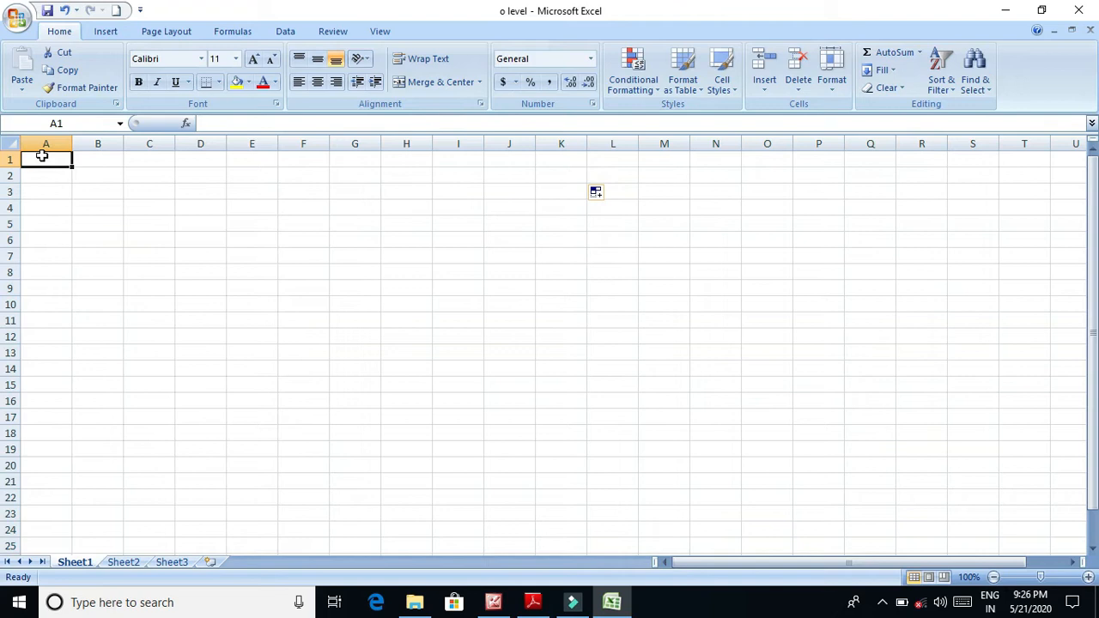
Go to the last used cell of Sheet1 and select cell S2
key("ctrl+End")
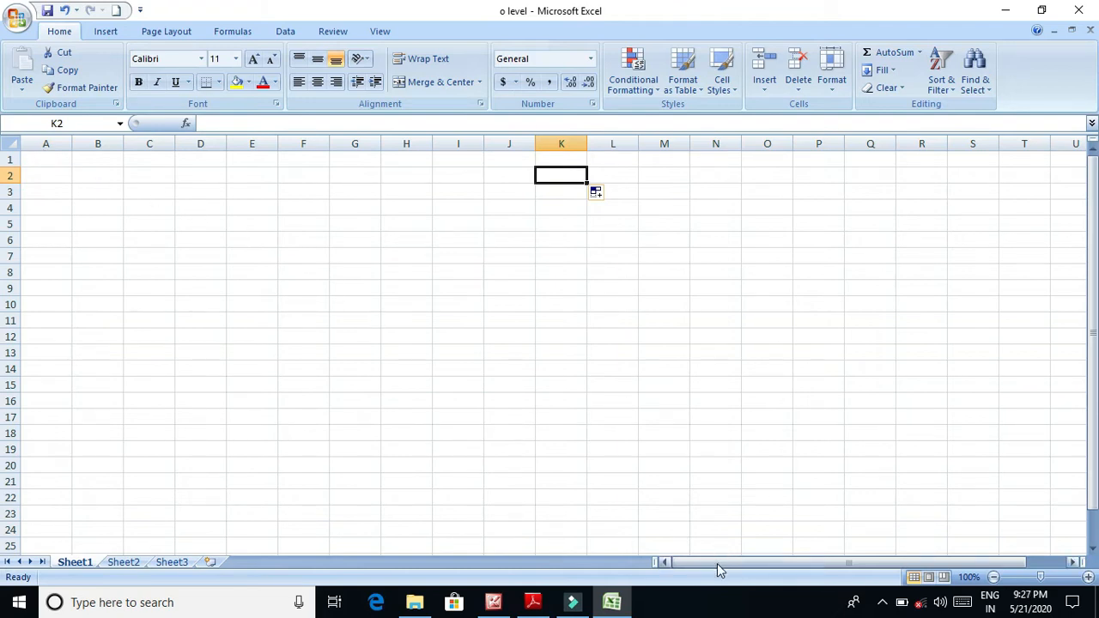
left_click_drag(717, 563, 764, 544)
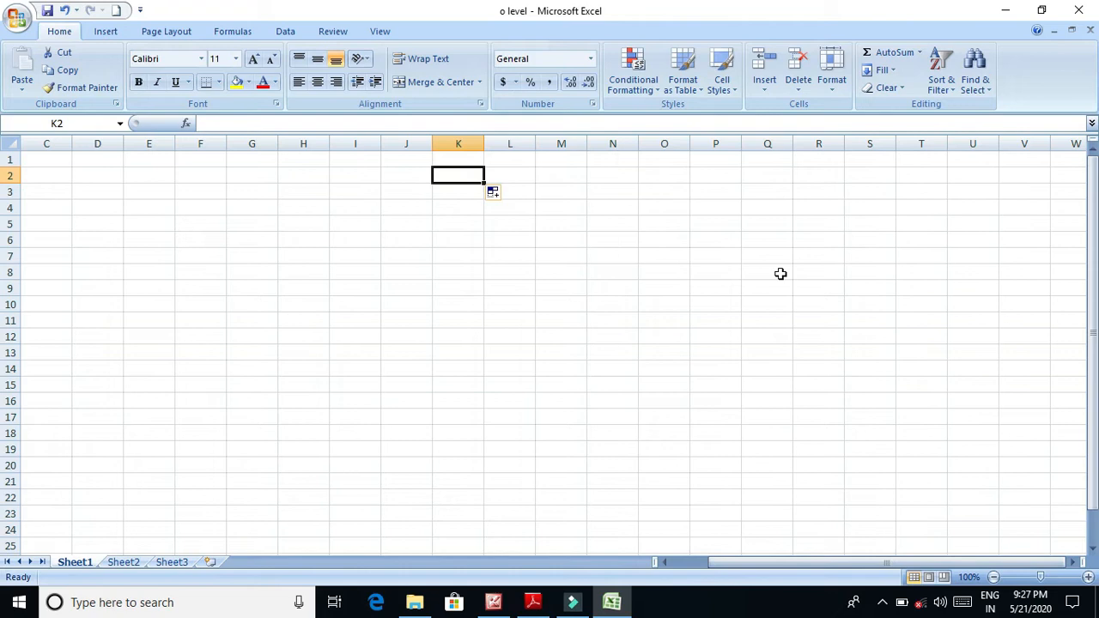
left_click(871, 172)
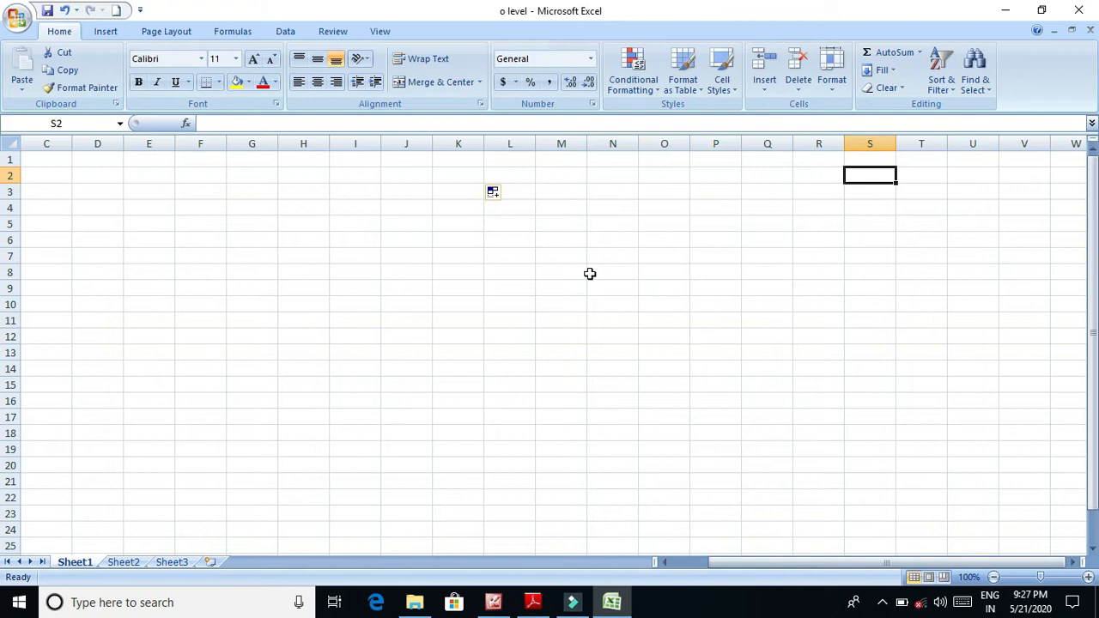
Show the workbook's worksheets Sheet1, Sheet2 and Sheet3 in turn, ending on Sheet3
key("ctrl+Page_Down")
key("ctrl+Page_Down")
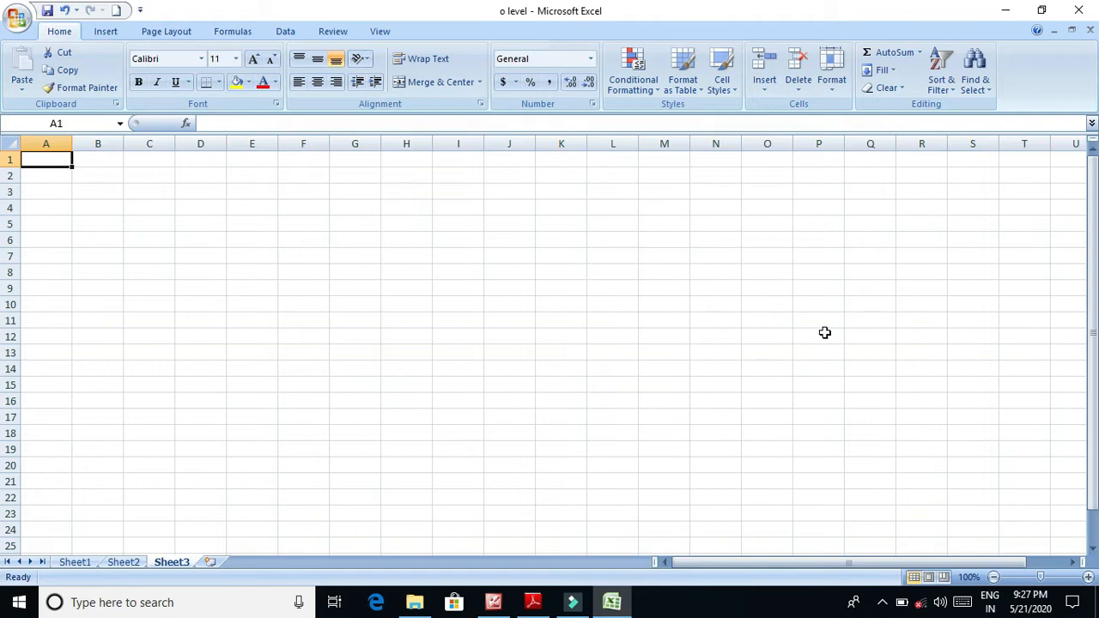
left_click(75, 562)
left_click(121, 562)
left_click(168, 562)
Enter the column headings "sl no", "name", "class" and "subject" in cells A1 to D1 of Sheet3
left_click(63, 164)
type("sl no")
key("Tab")
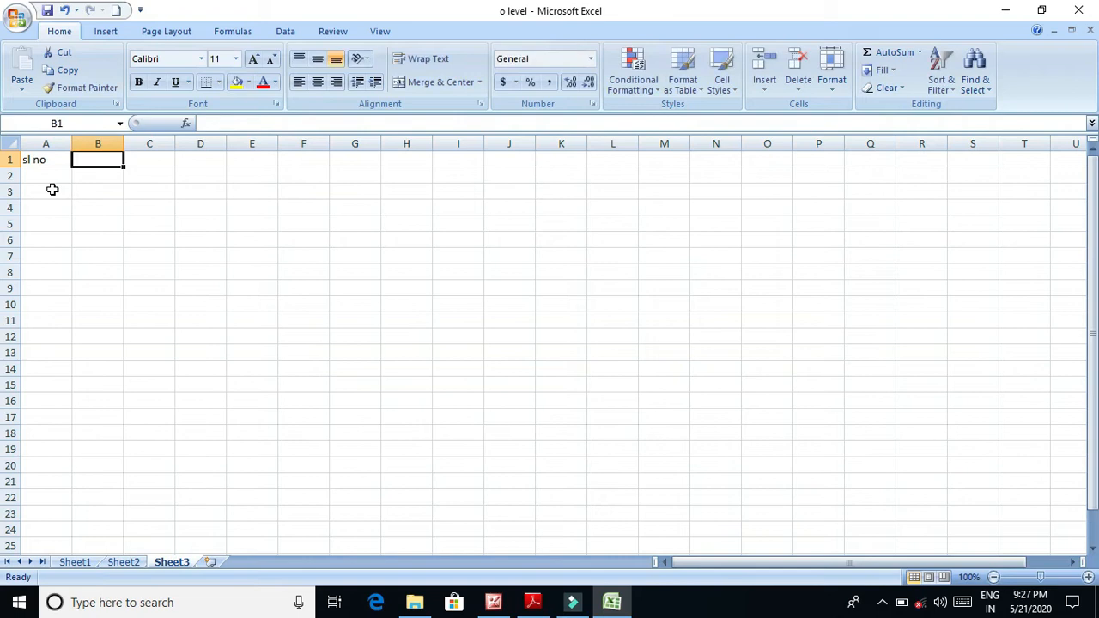
type("na")
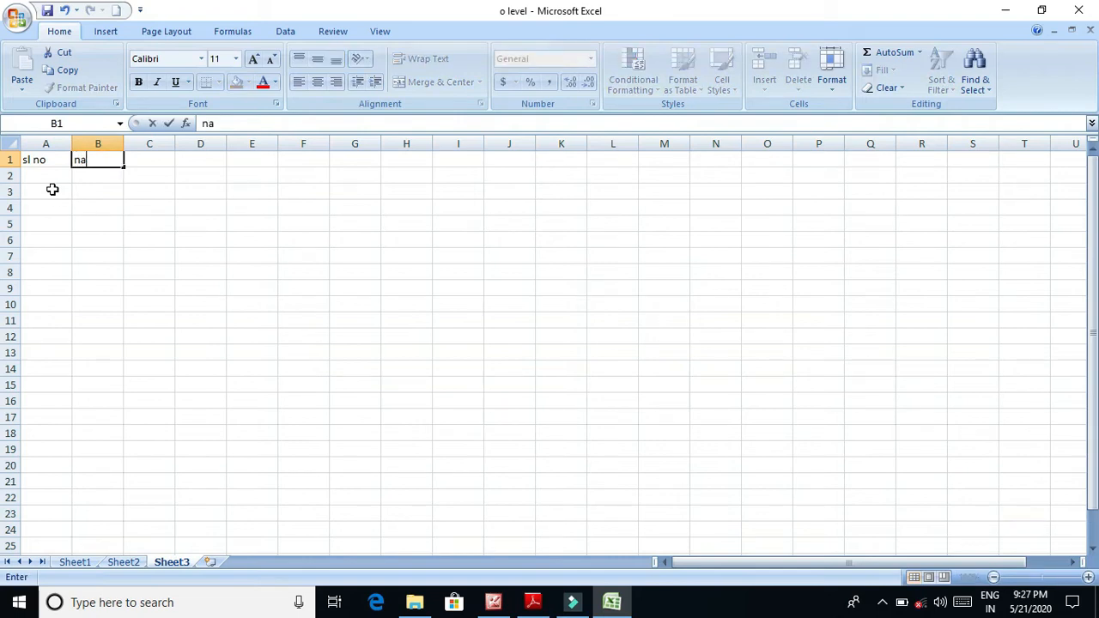
type("me")
key("Tab")
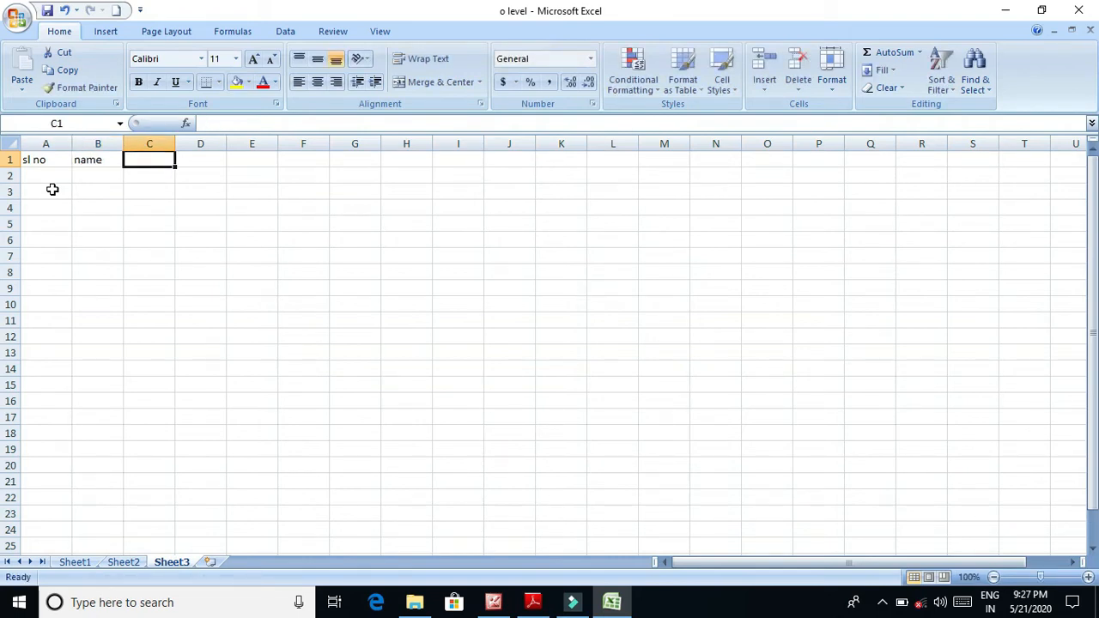
type("class")
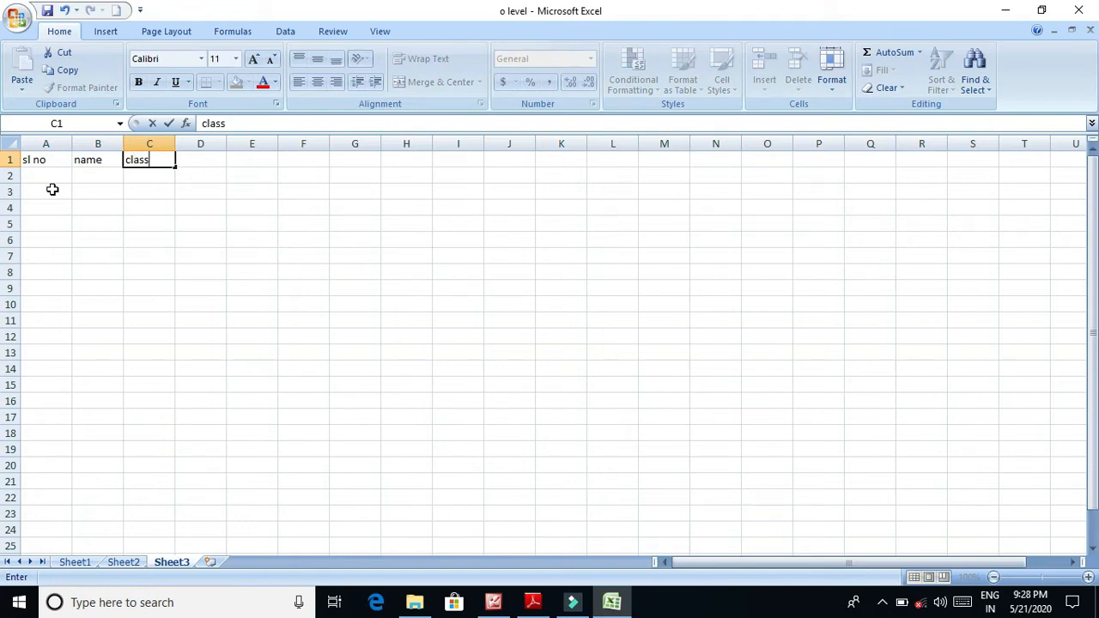
key("Tab")
type("subject")
key("Tab")
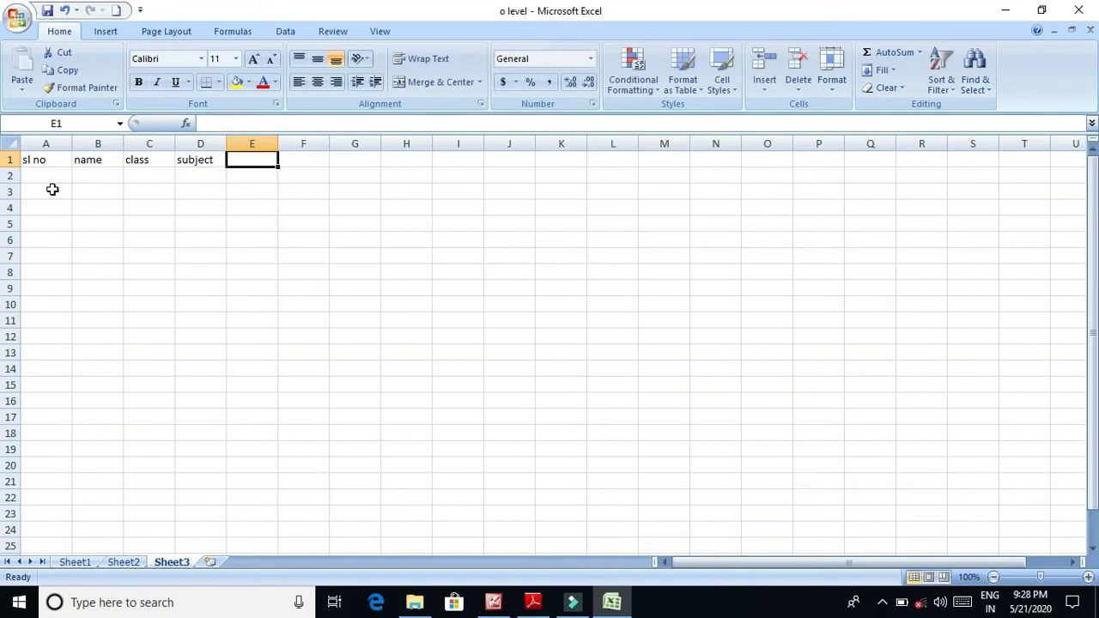
Enter the column headings "max marks", "min marks", "reslut" and "grade" in cells E1 to H1
type("max marks")
key("Tab")
type("min marks")
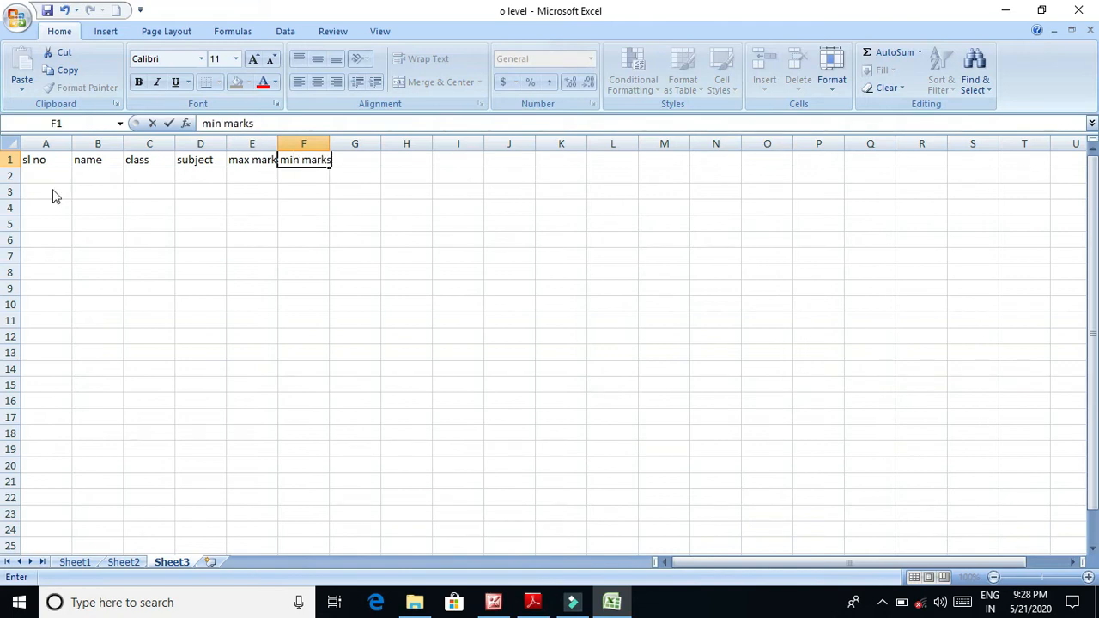
key("Tab")
type("res")
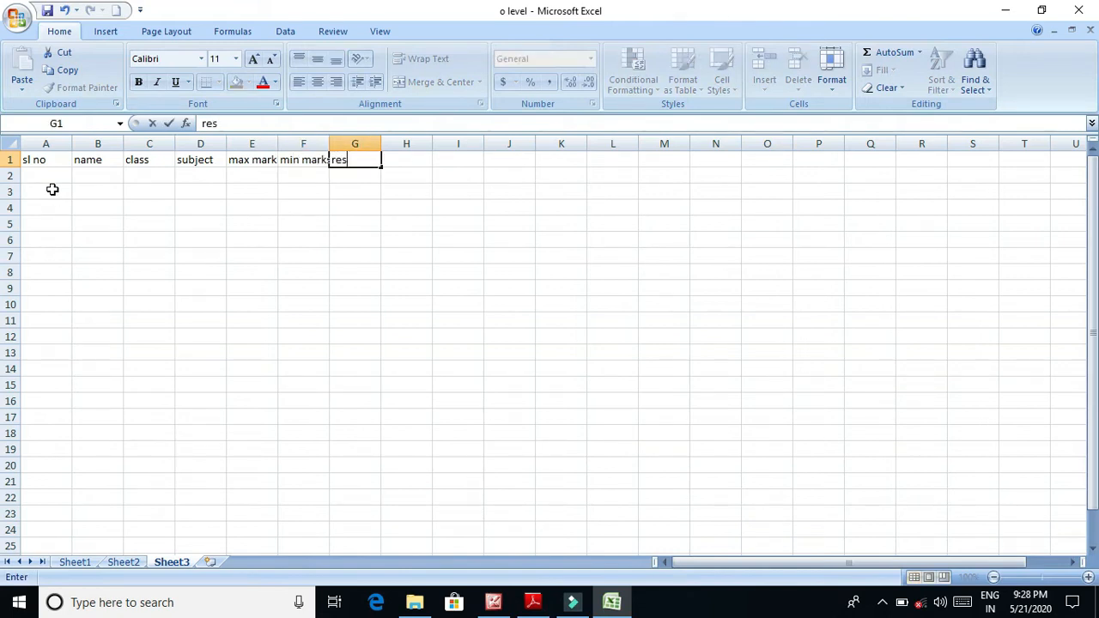
type("lut")
key("BackSpace")
type("ut")
key("Tab")
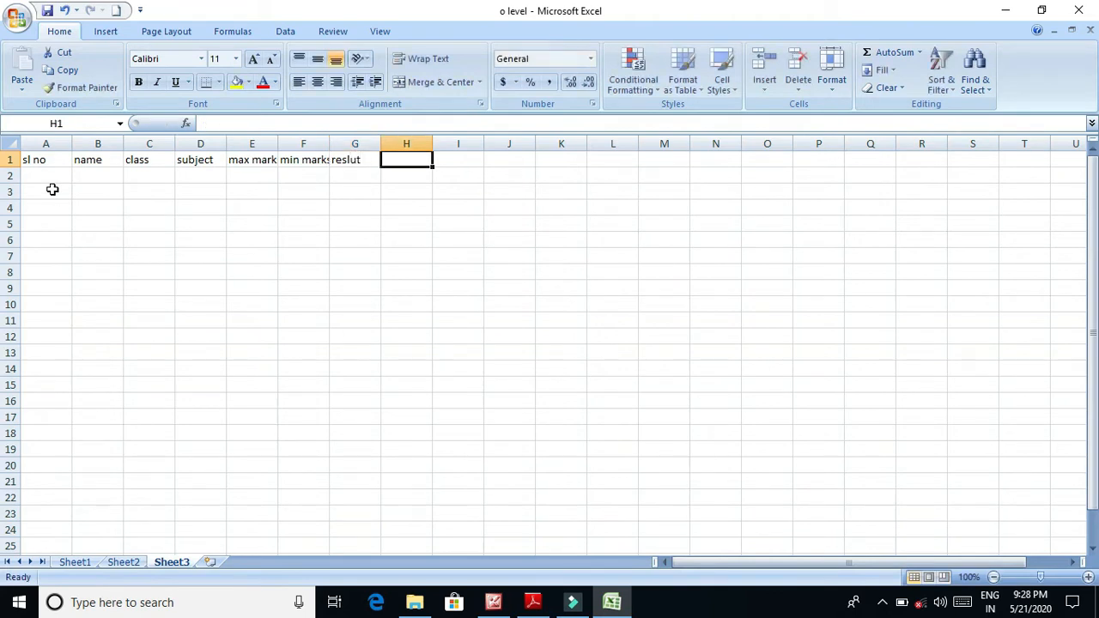
type("grade")
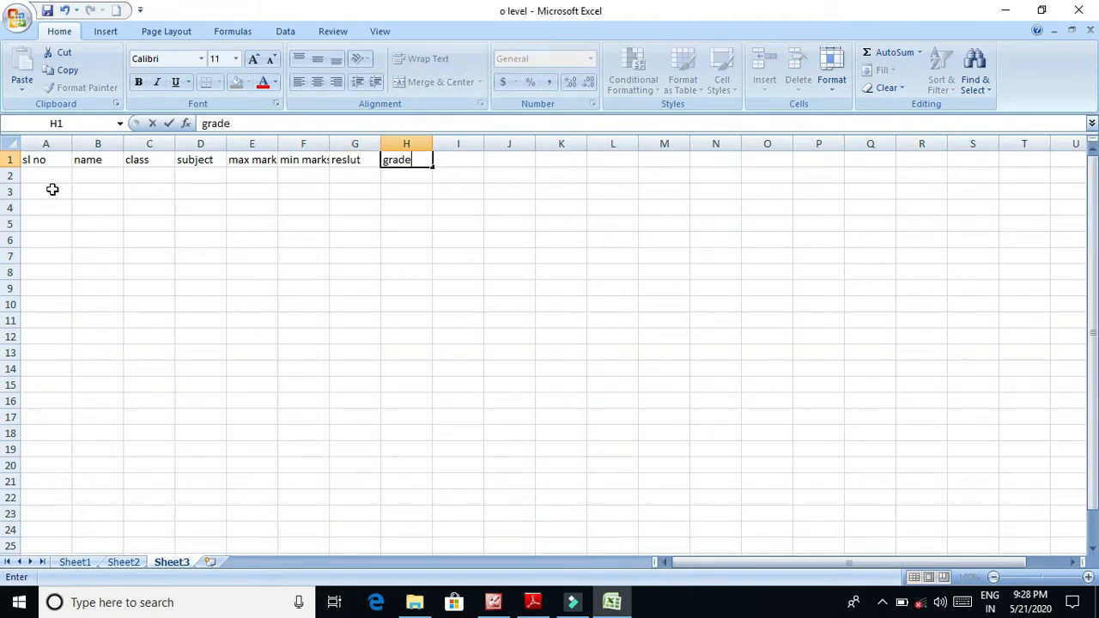
left_click(149, 250)
AutoFit columns B through H to their headings, and widen each of them beyond the heading text
left_click(72, 141)
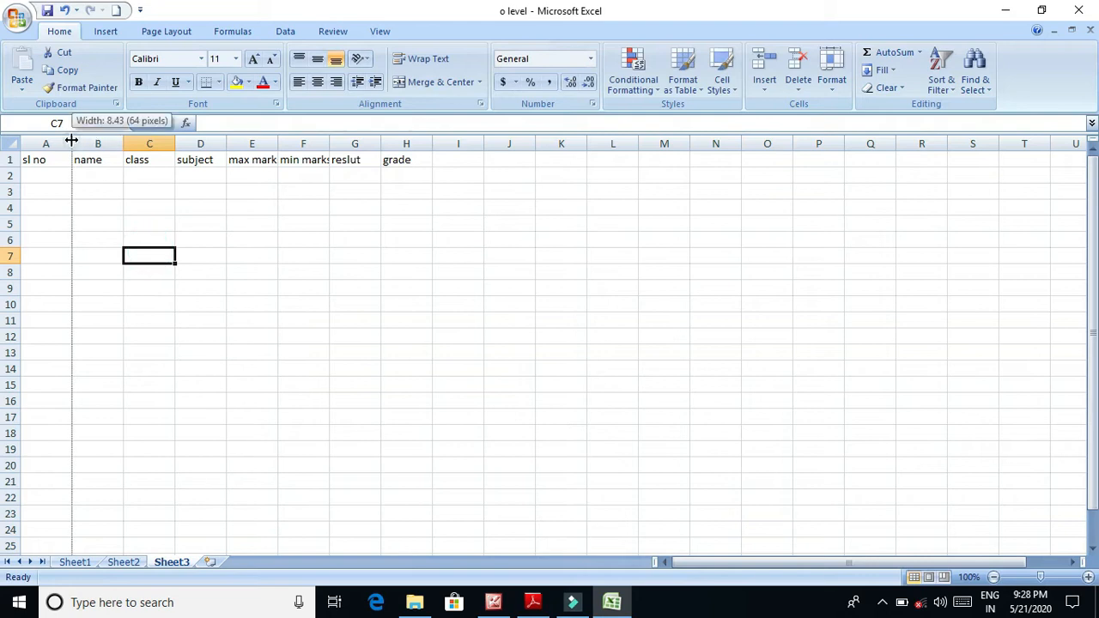
double_click(124, 141)
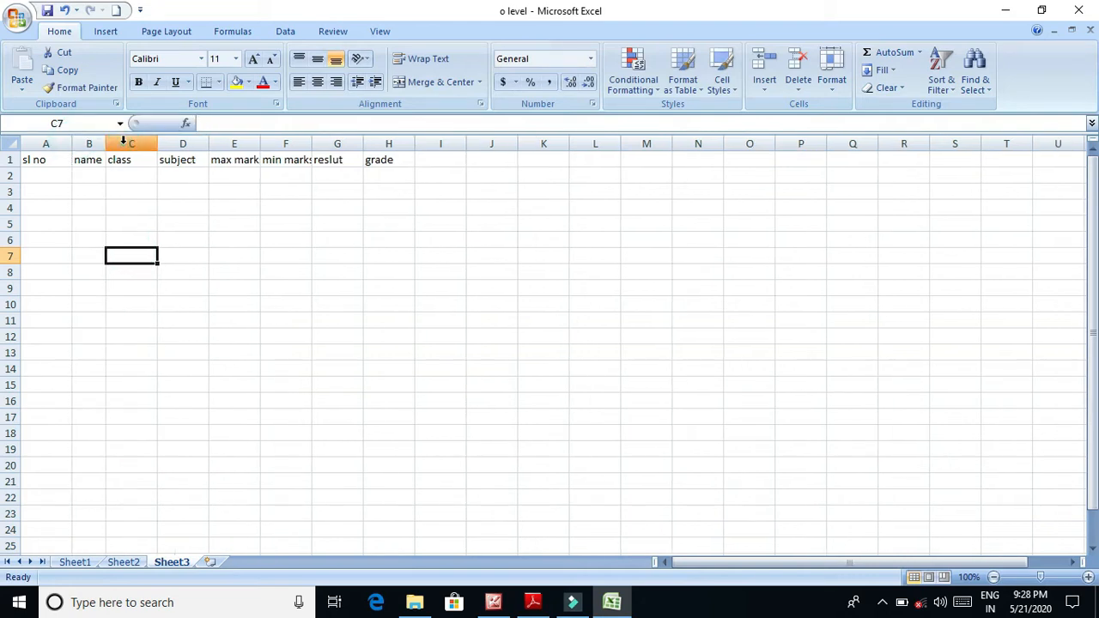
double_click(158, 144)
left_click(186, 144)
double_click(185, 144)
double_click(226, 143)
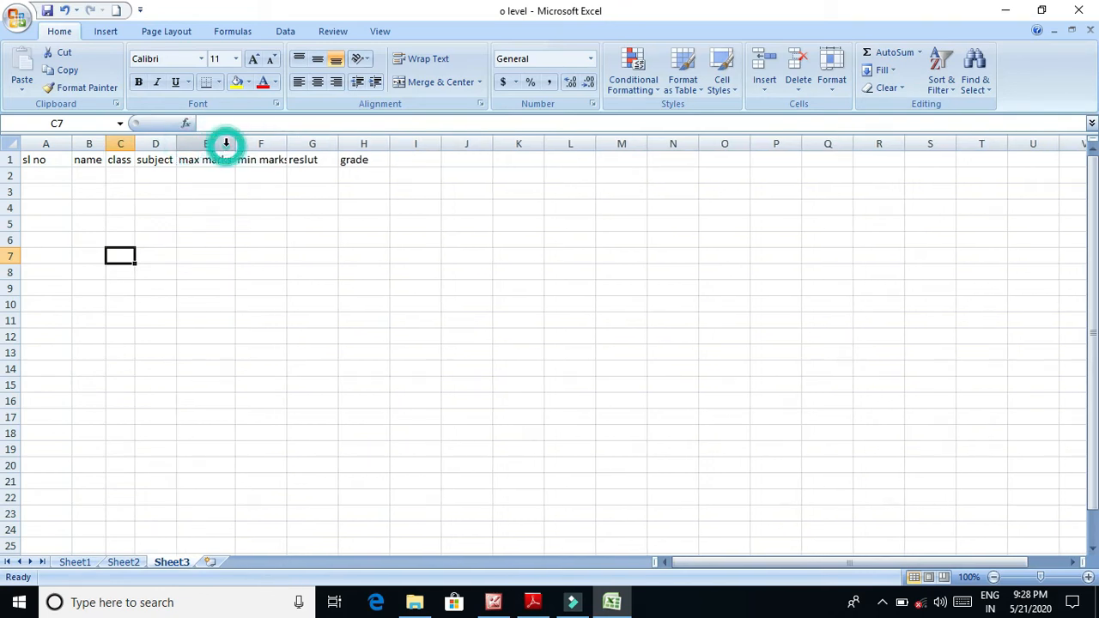
double_click(286, 142)
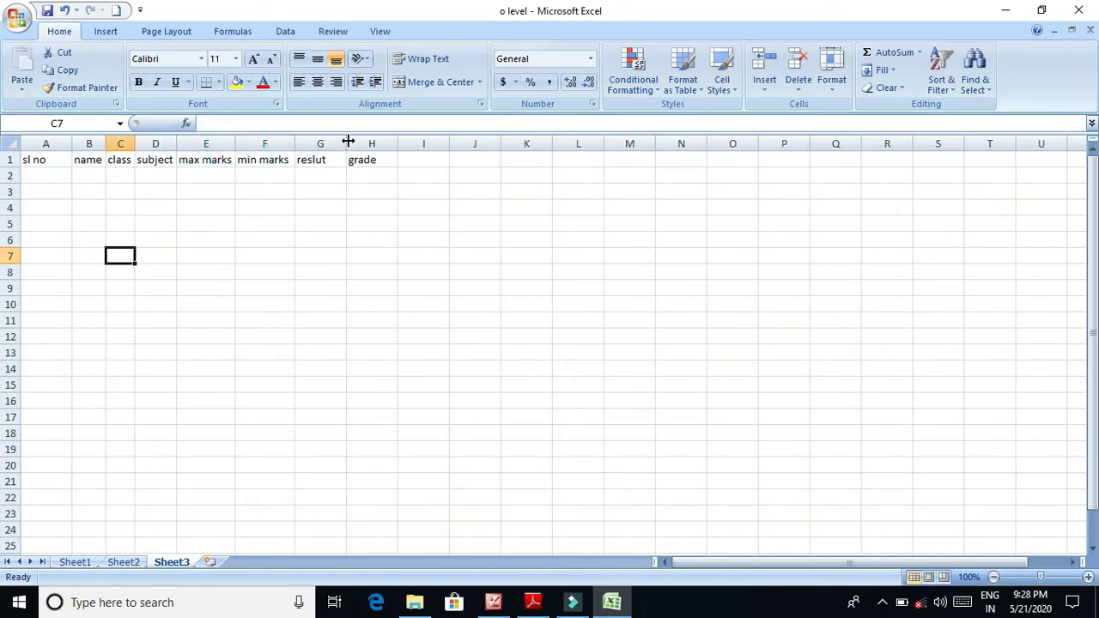
double_click(347, 143)
double_click(384, 142)
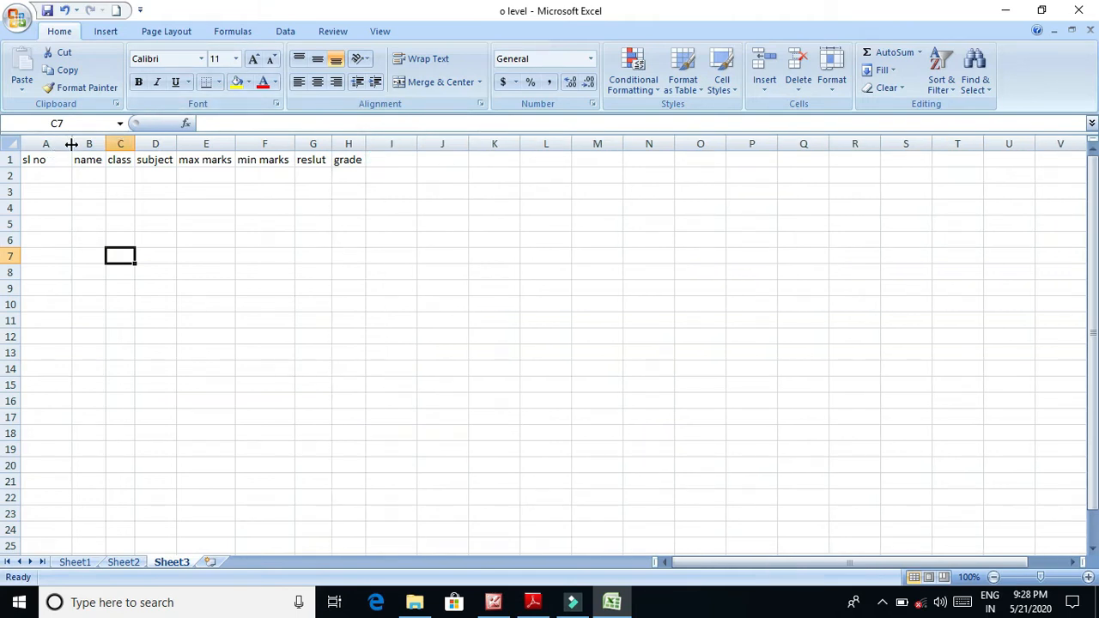
left_click_drag(105, 144, 599, 144)
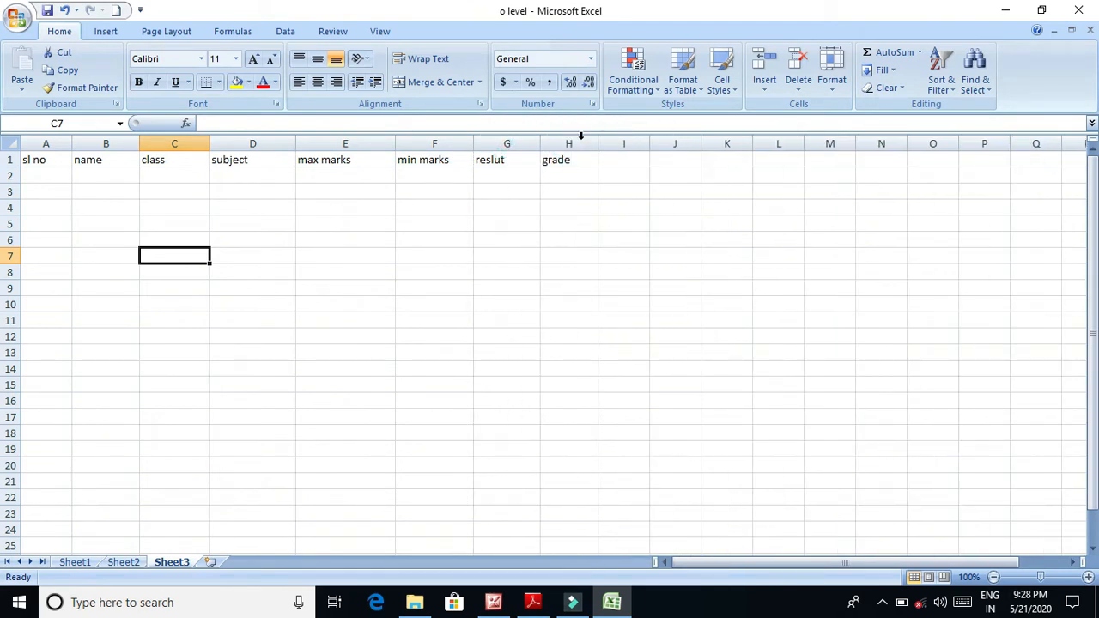
Enter the serial numbers 2, 3 and 5 in cells A2 to A4
left_click(59, 173)
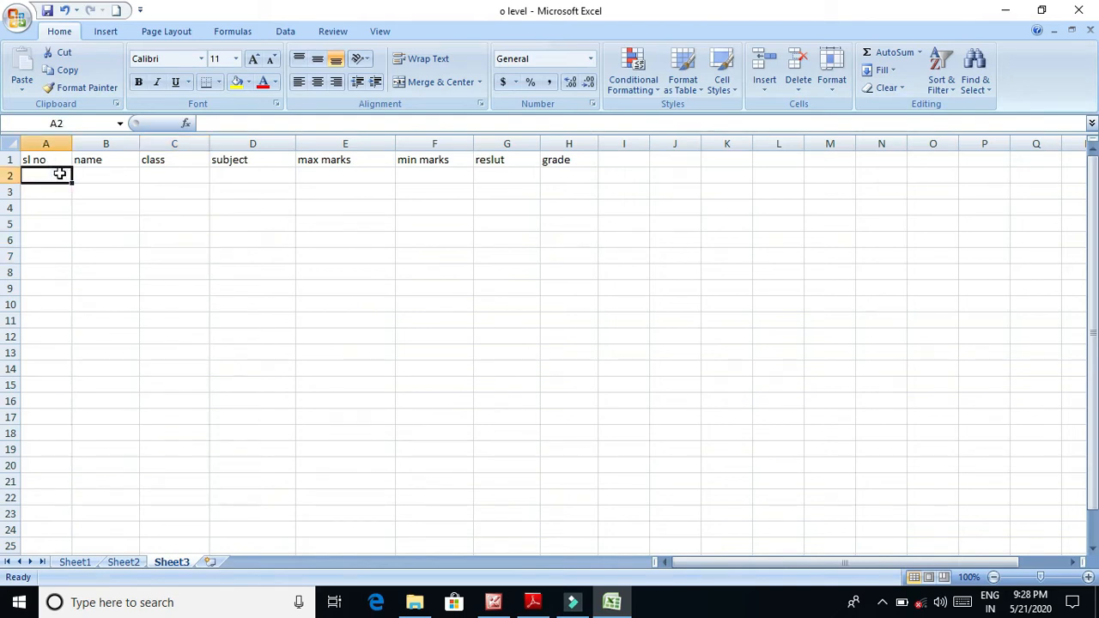
key("Return")
left_click(60, 173)
type("2")
key("Return")
type("3")
key("Return")
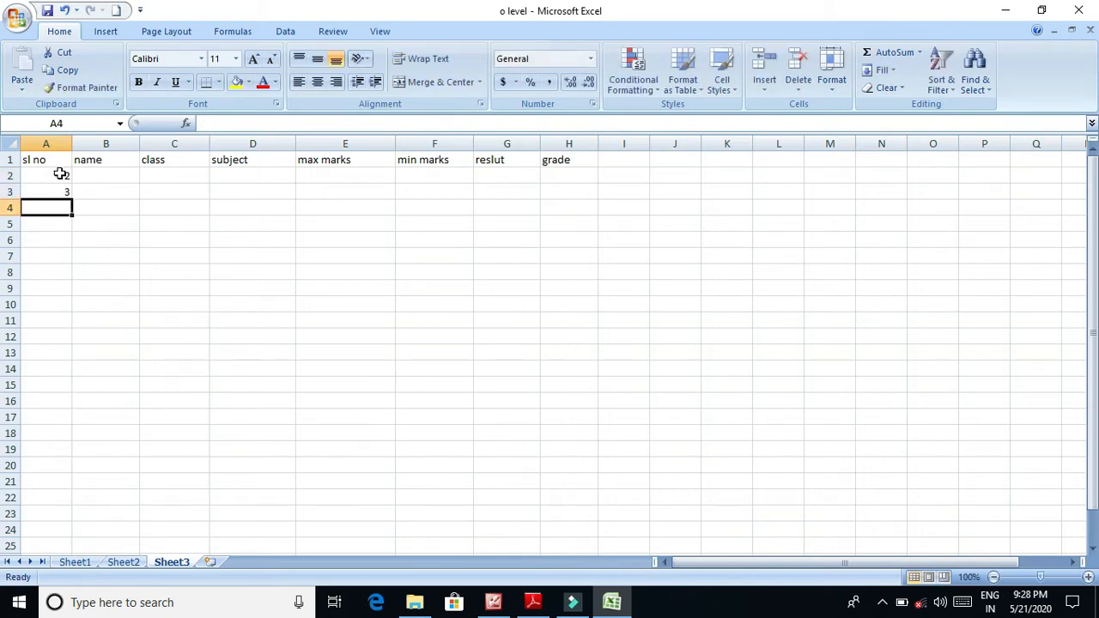
type("5")
key("Return")
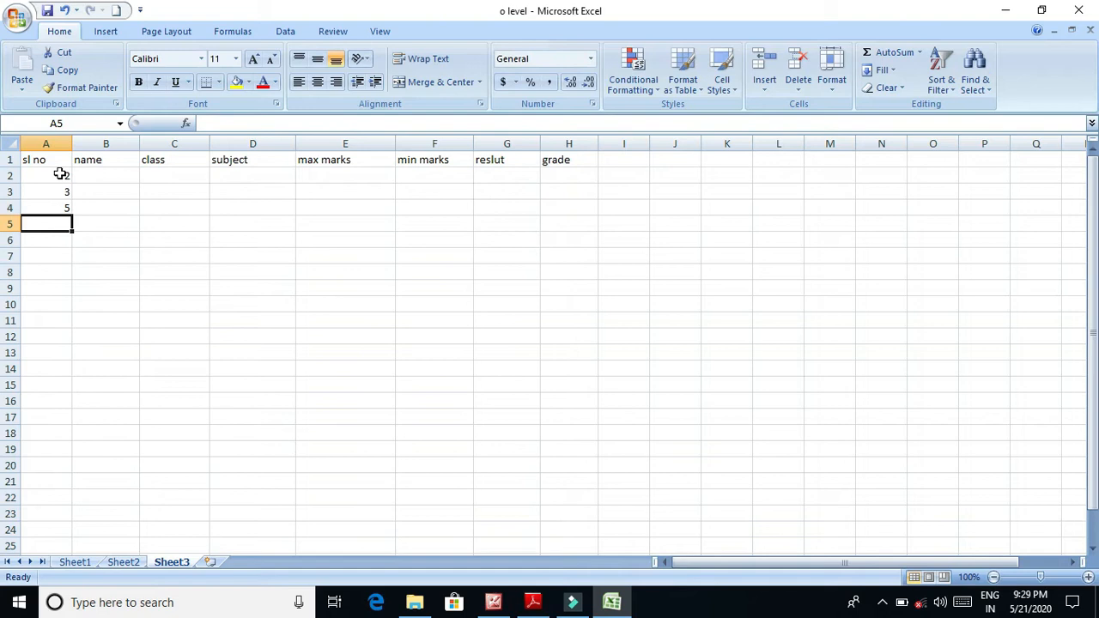
Try filling the value of A2 down into A3, and undo the fill
left_click(66, 179)
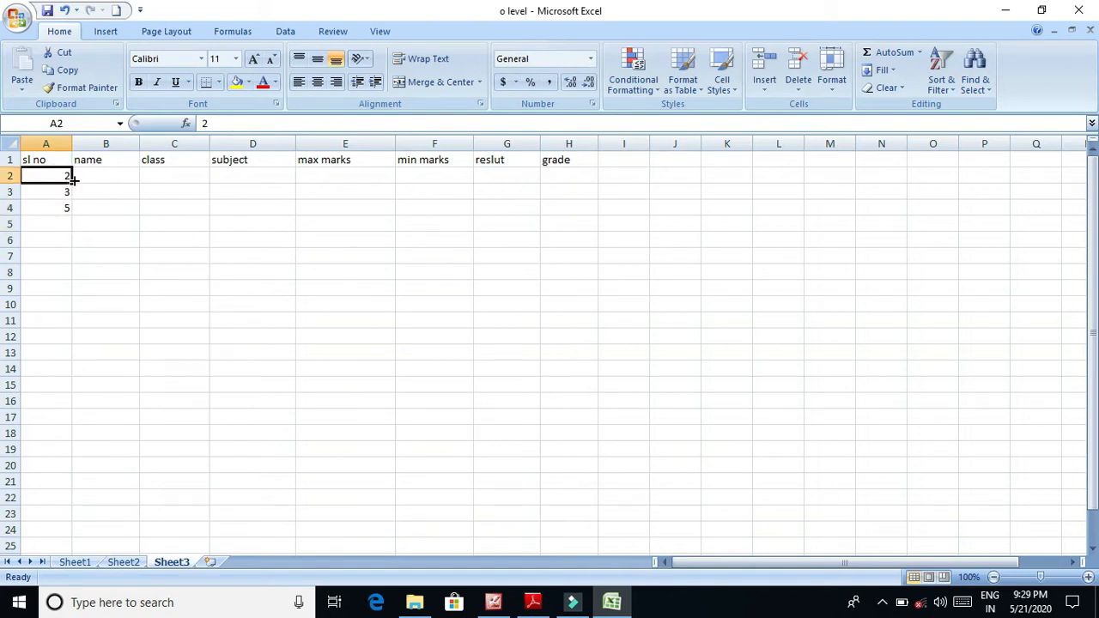
left_click_drag(73, 182, 73, 199)
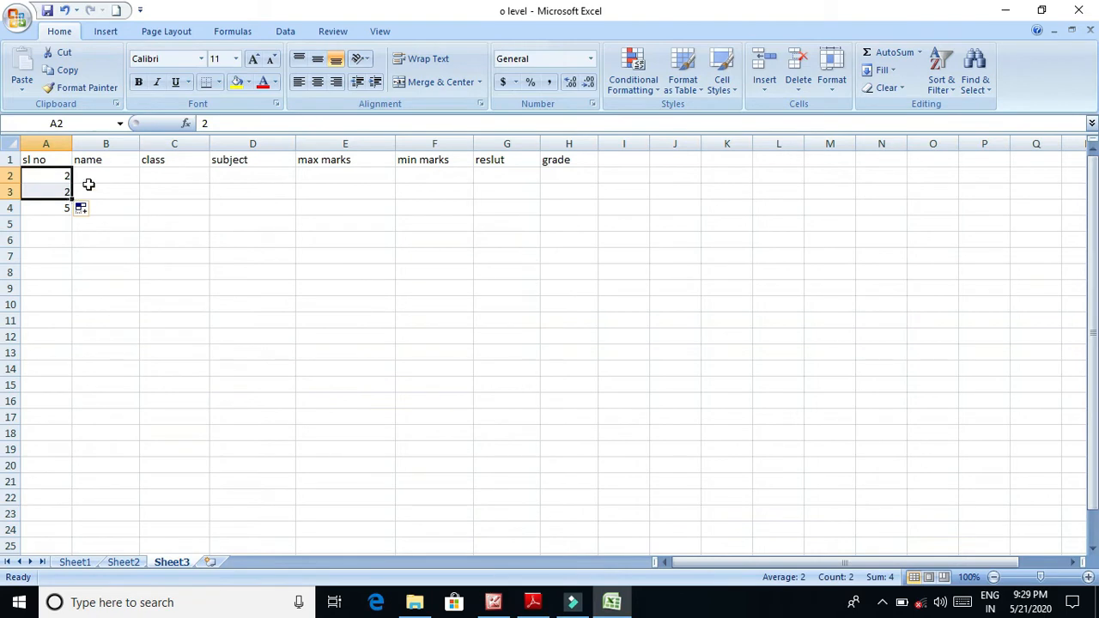
key("ctrl+z")
AutoFill the serial number series from A2:A3 down to A20, counting from 2 to 20
left_click(88, 184)
left_click_drag(42, 171, 72, 465)
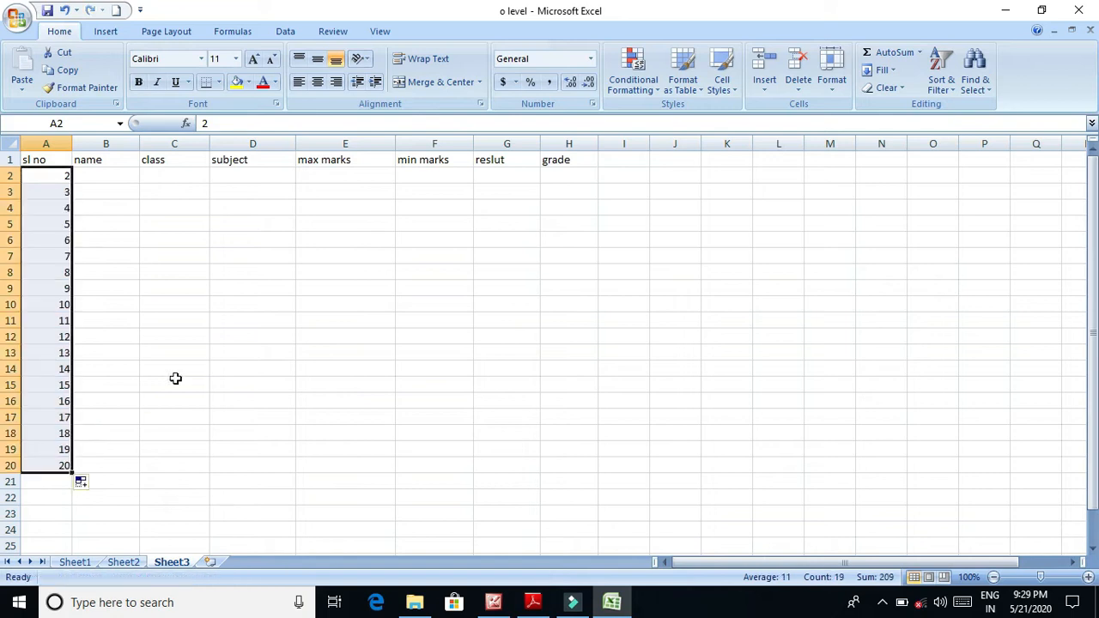
left_click(196, 359)
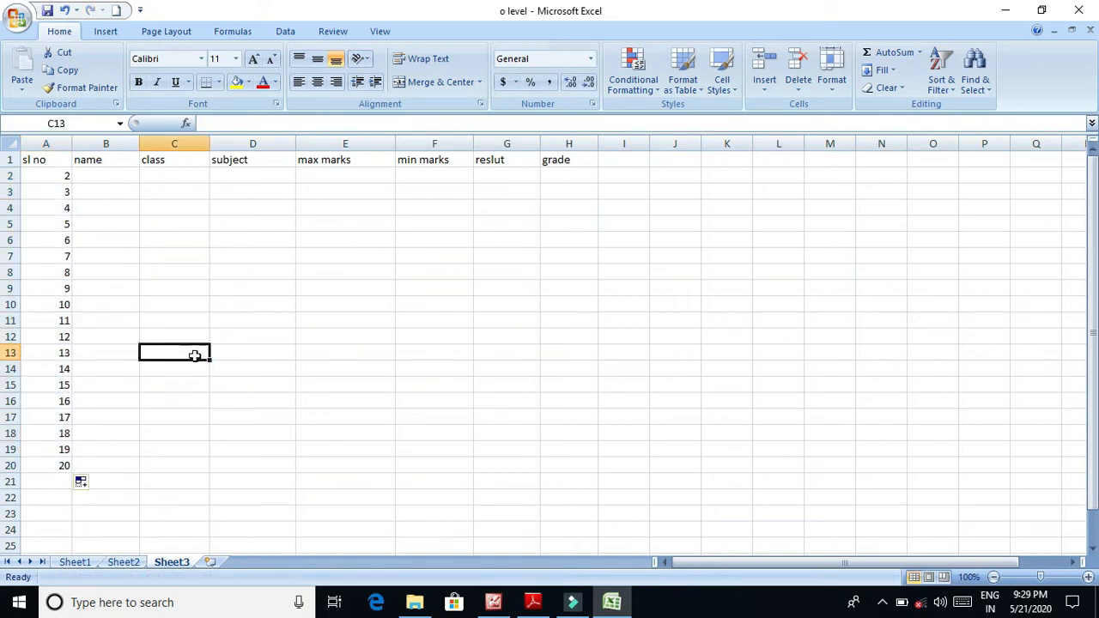
Enter the first three students' names in cells B2 to B4 of the name column
left_click(116, 163)
left_click(118, 172)
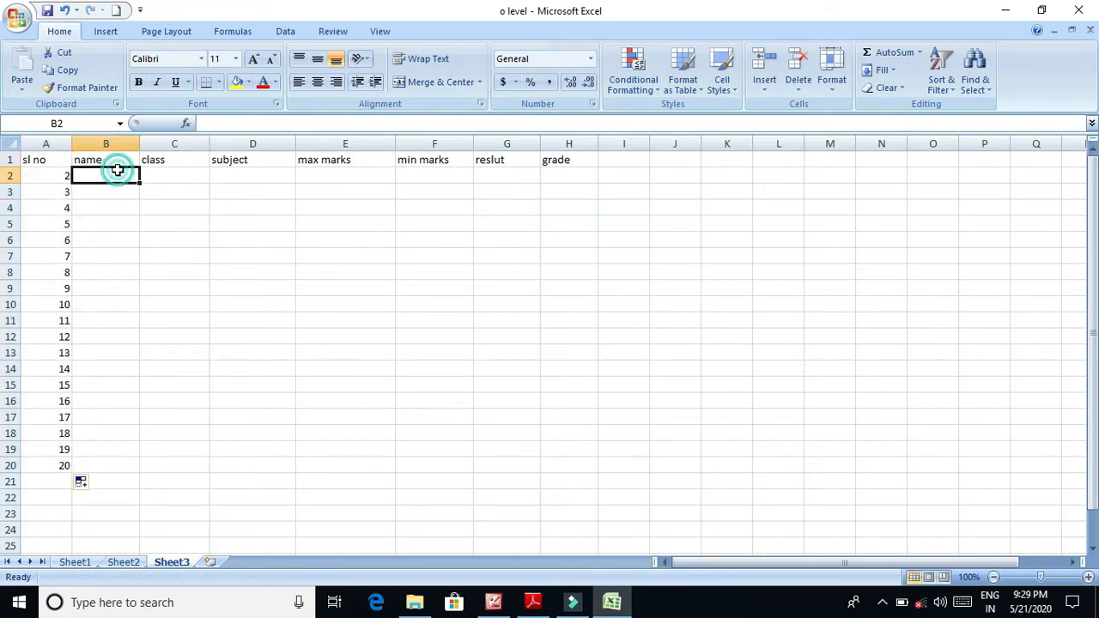
type("Amita")
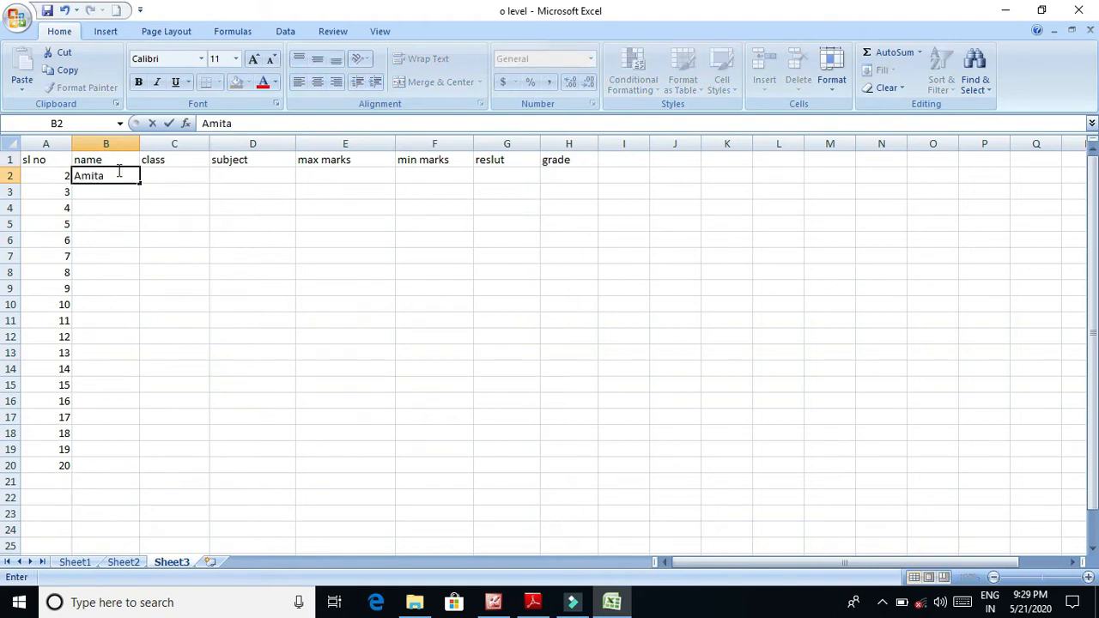
key("BackSpace")
key("Return")
type("Ajay")
key("Return")
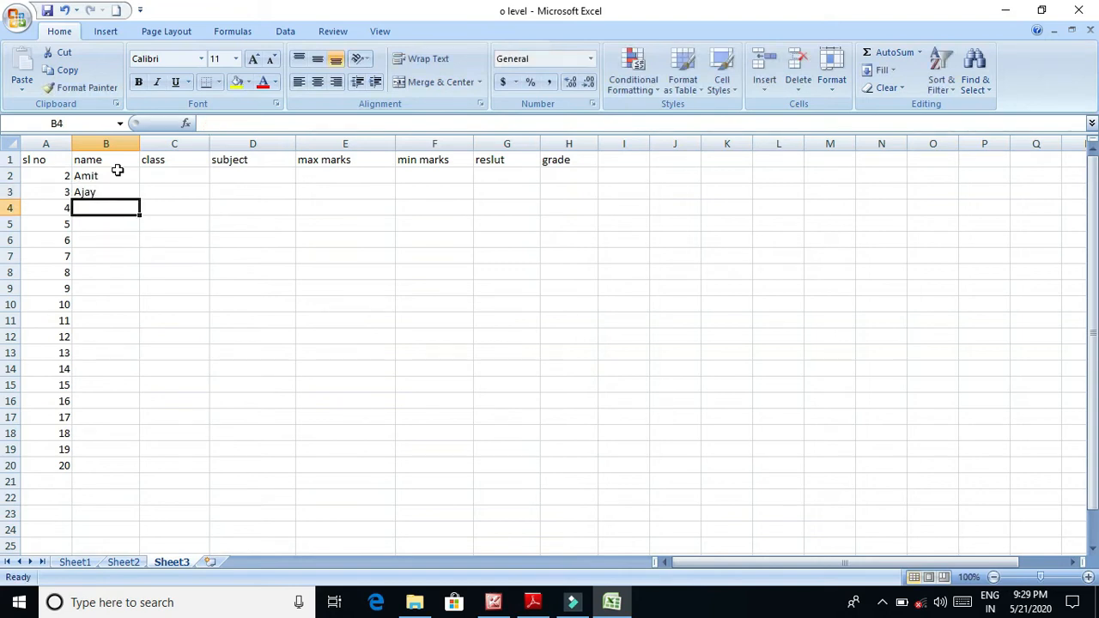
type("richika'")
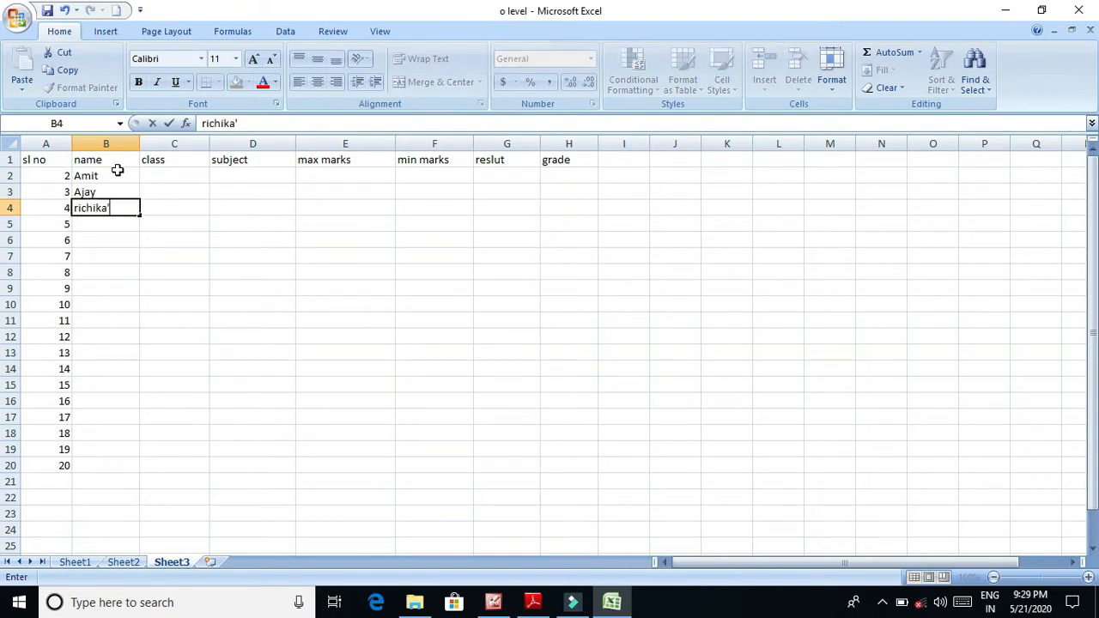
key("BackSpace")
key("Return")
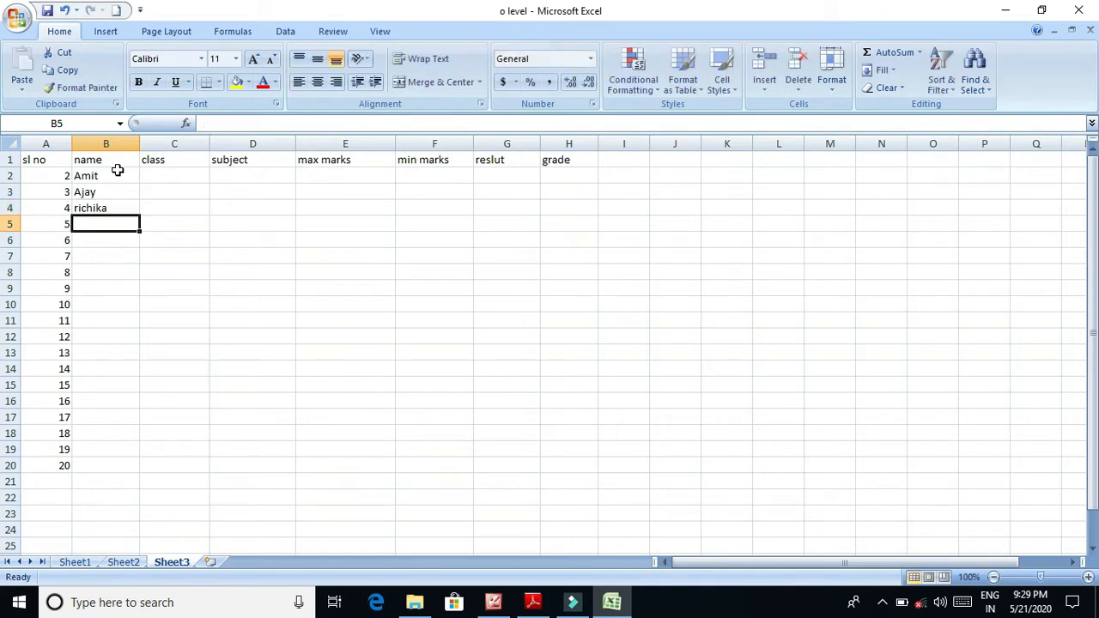
Enter four more students' first names in cells B5 to B8 of the name column
type("Nisha")
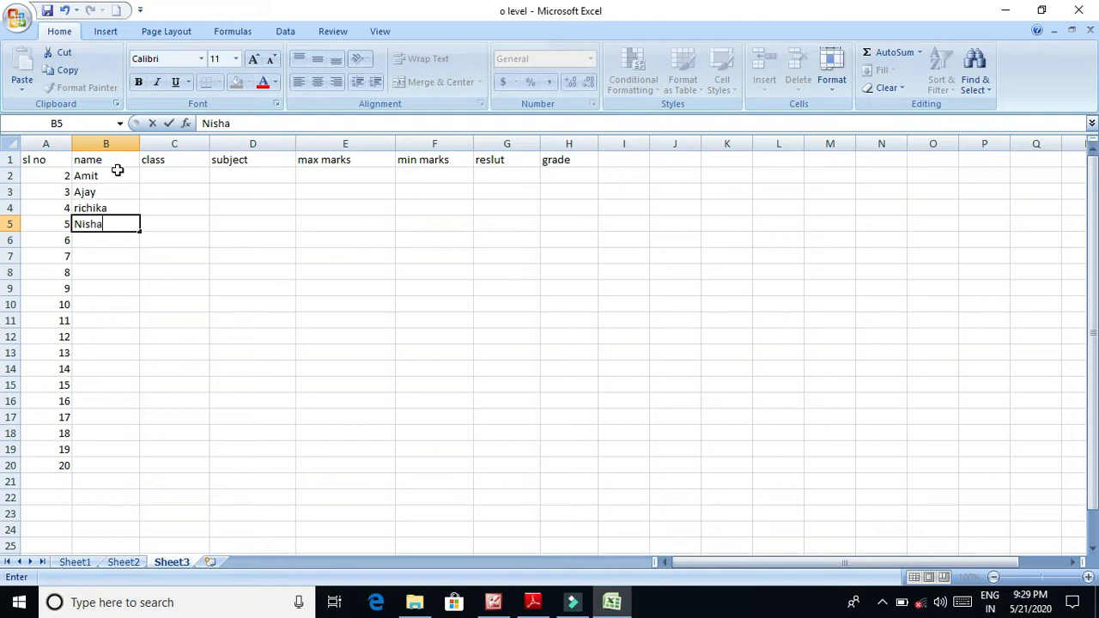
key("Return")
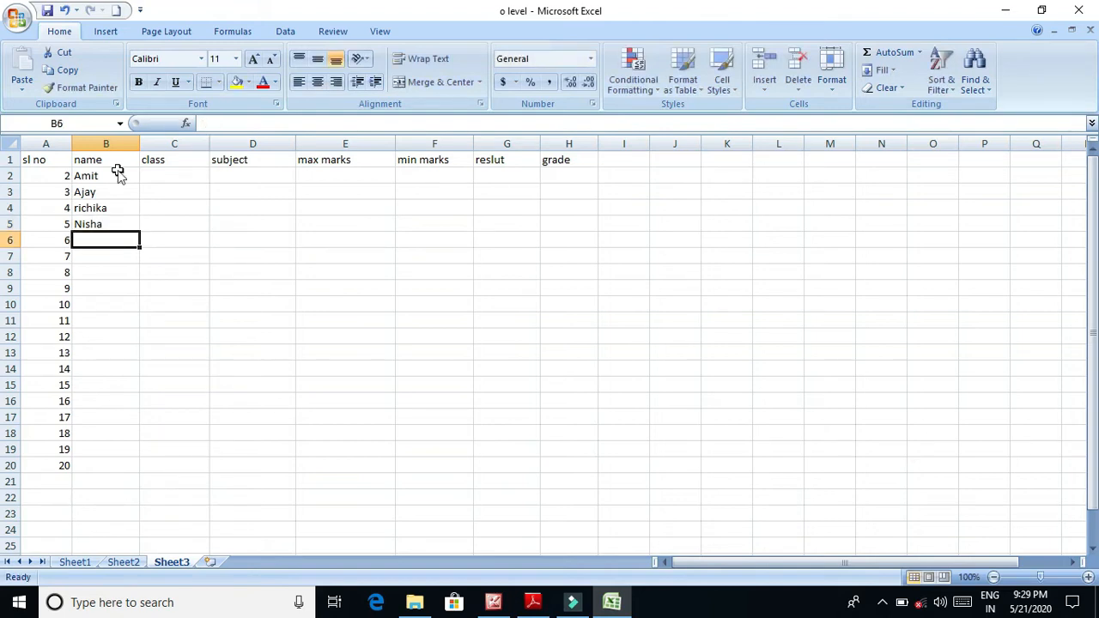
type("vi")
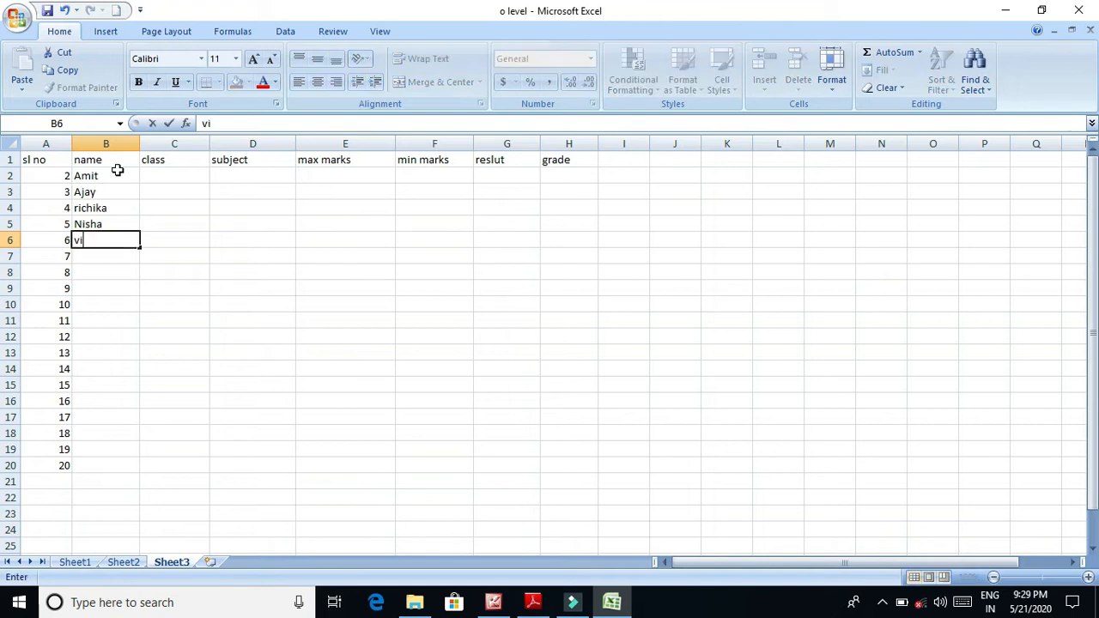
type("rrendra")
key("Return")
type("nikta")
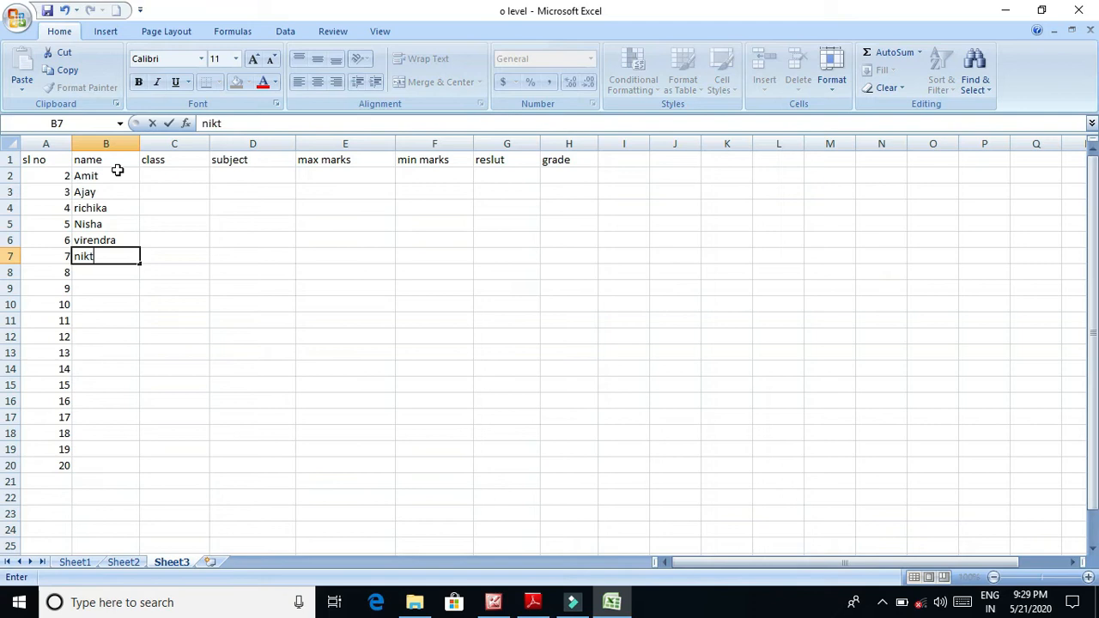
key("Return")
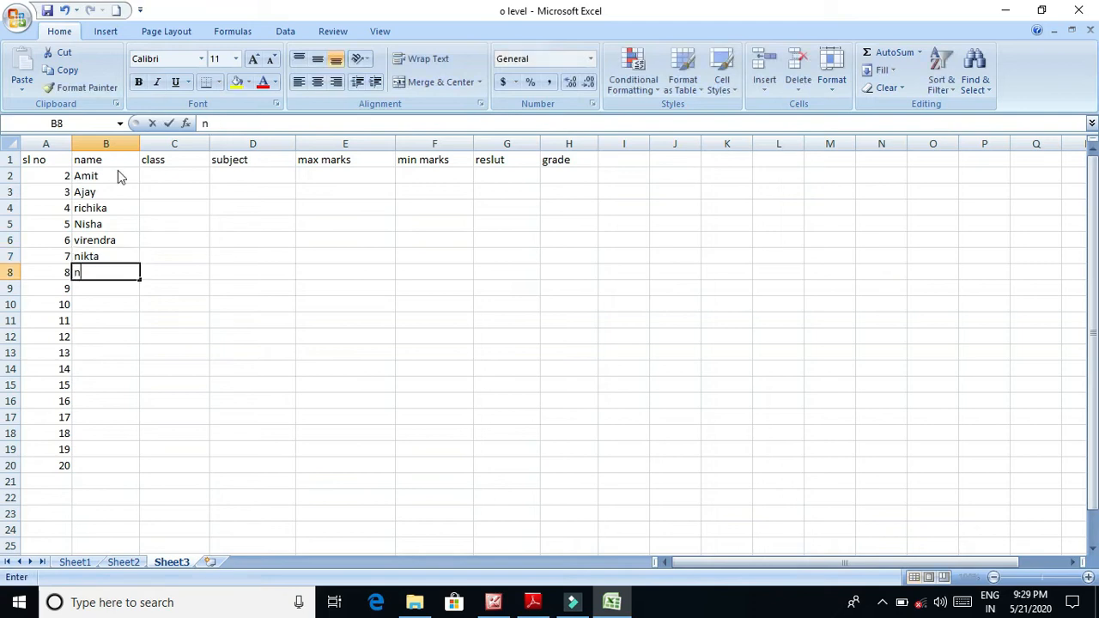
type("namita")
key("Return")
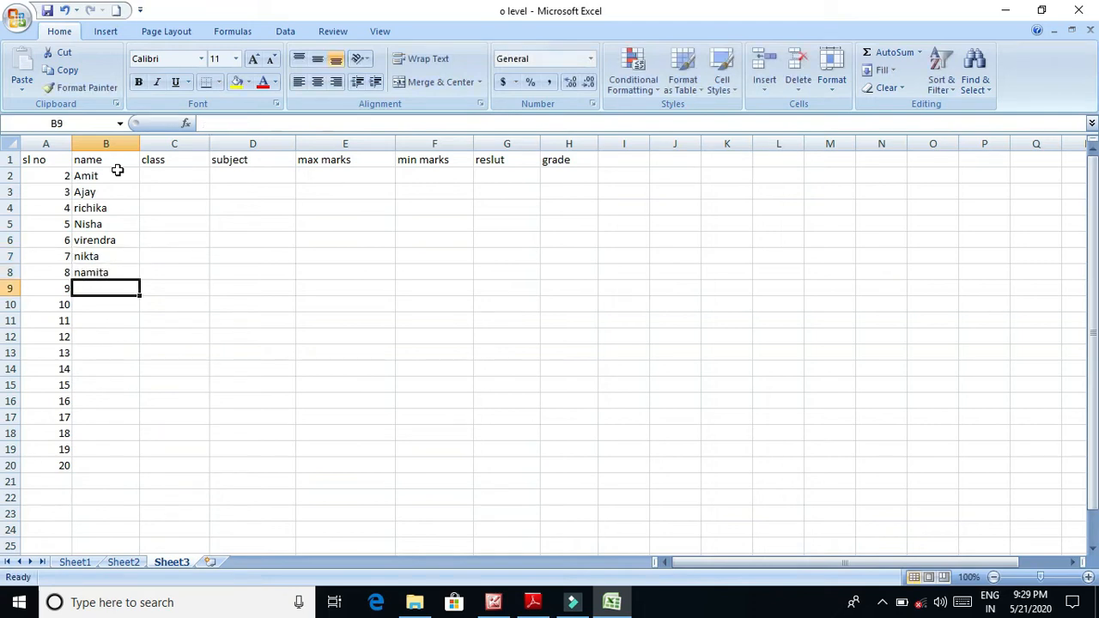
Enter class 6 in cell C2 and fill it down the class column to C8
left_click(176, 177)
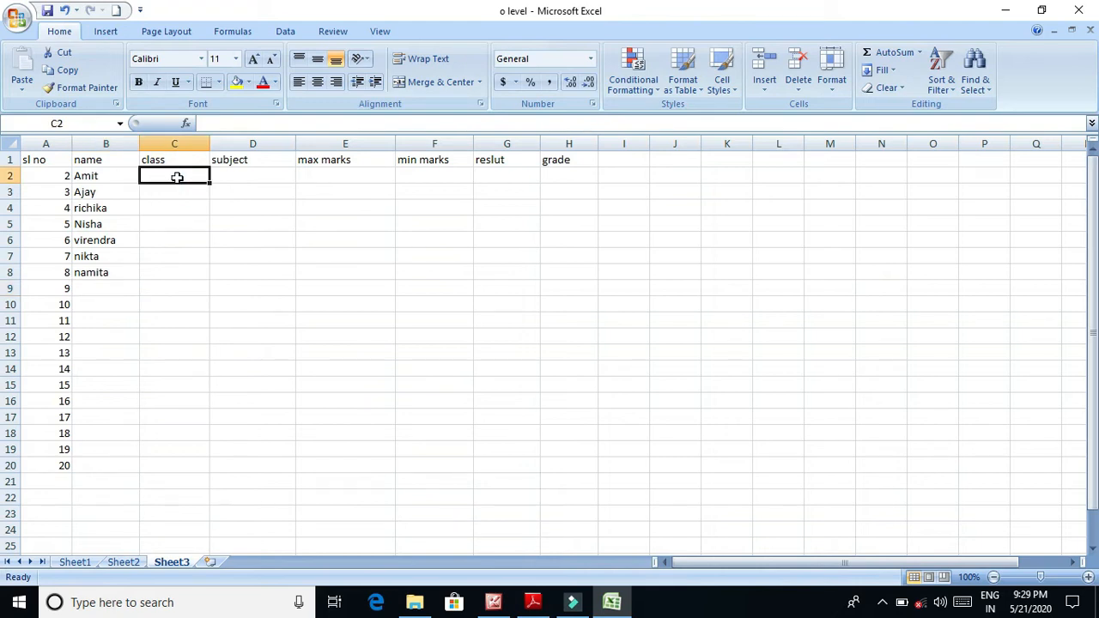
type("6")
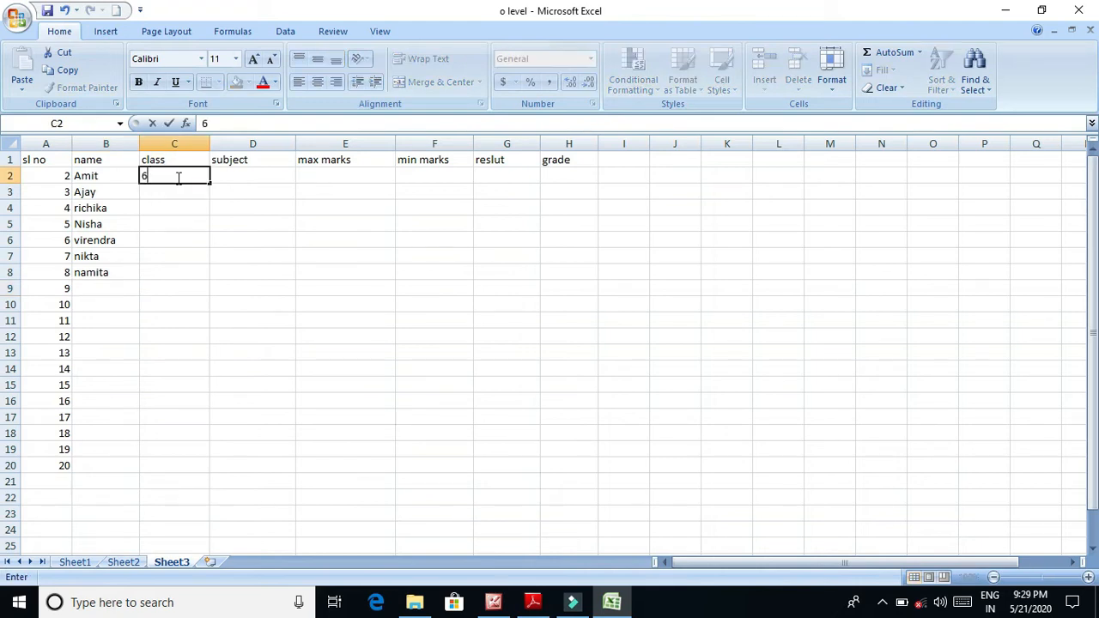
left_click(219, 235)
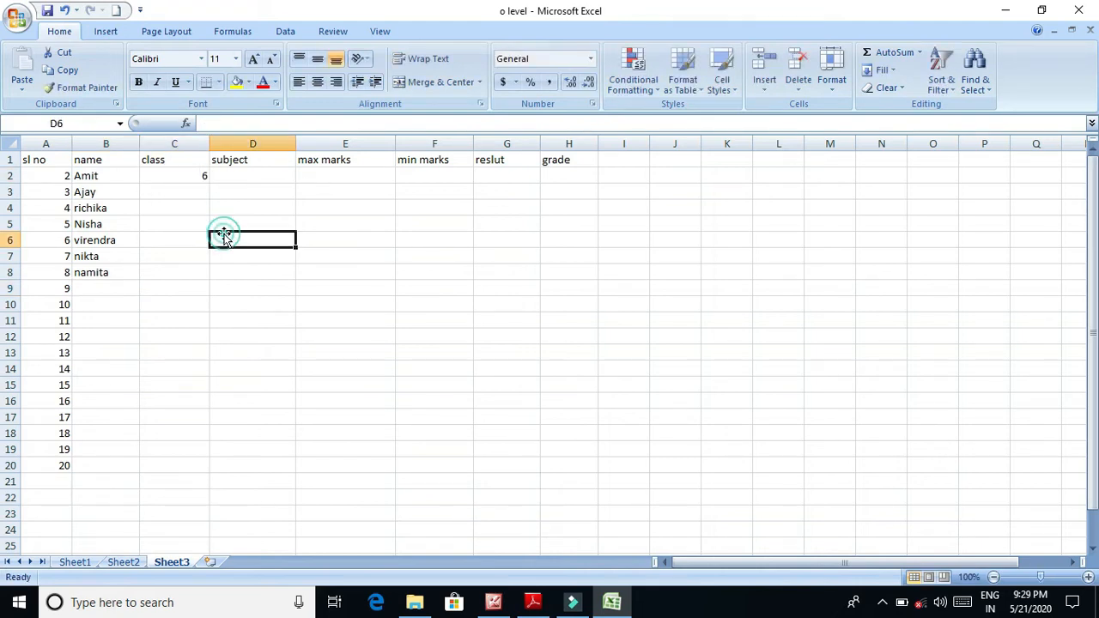
left_click(181, 180)
left_click_drag(210, 182, 211, 287)
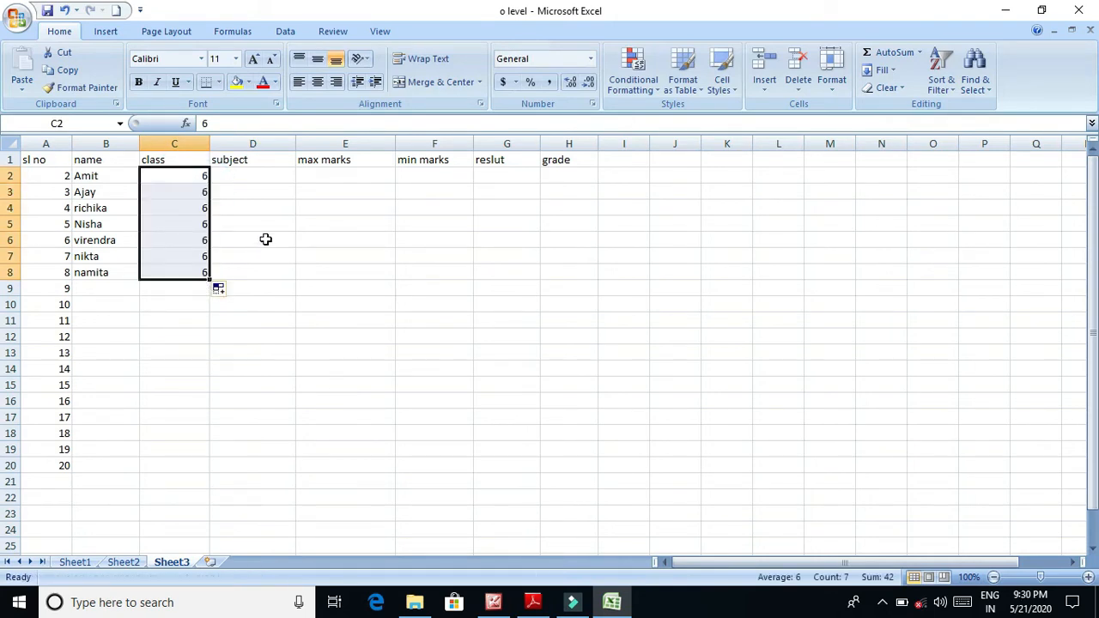
Enter Hindi as the subject for the first student in cell D2
left_click(269, 179)
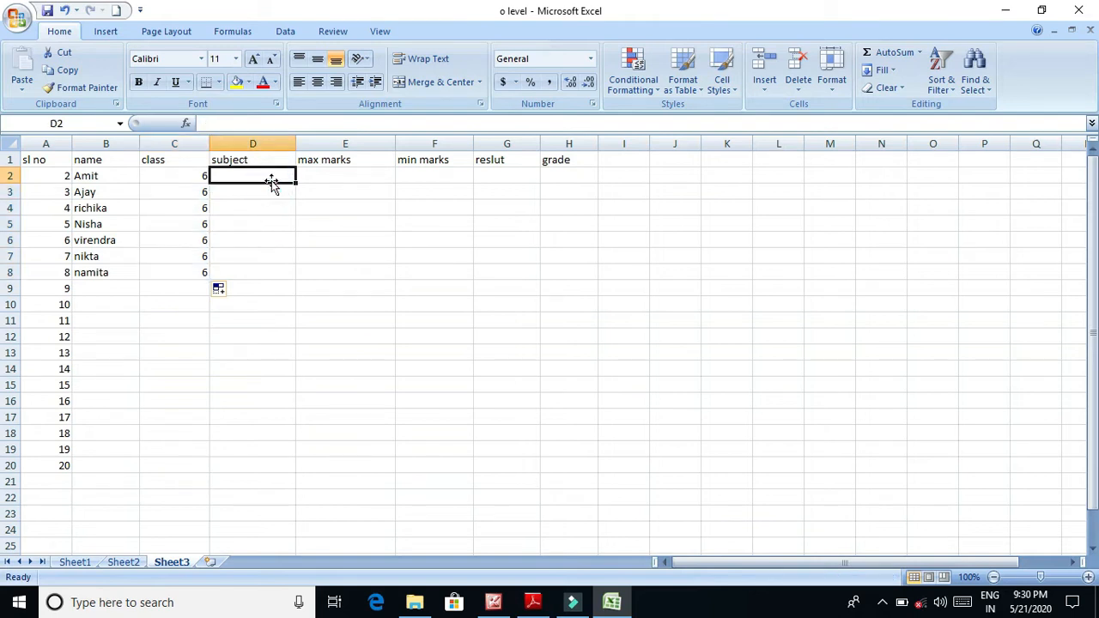
type("Hindi")
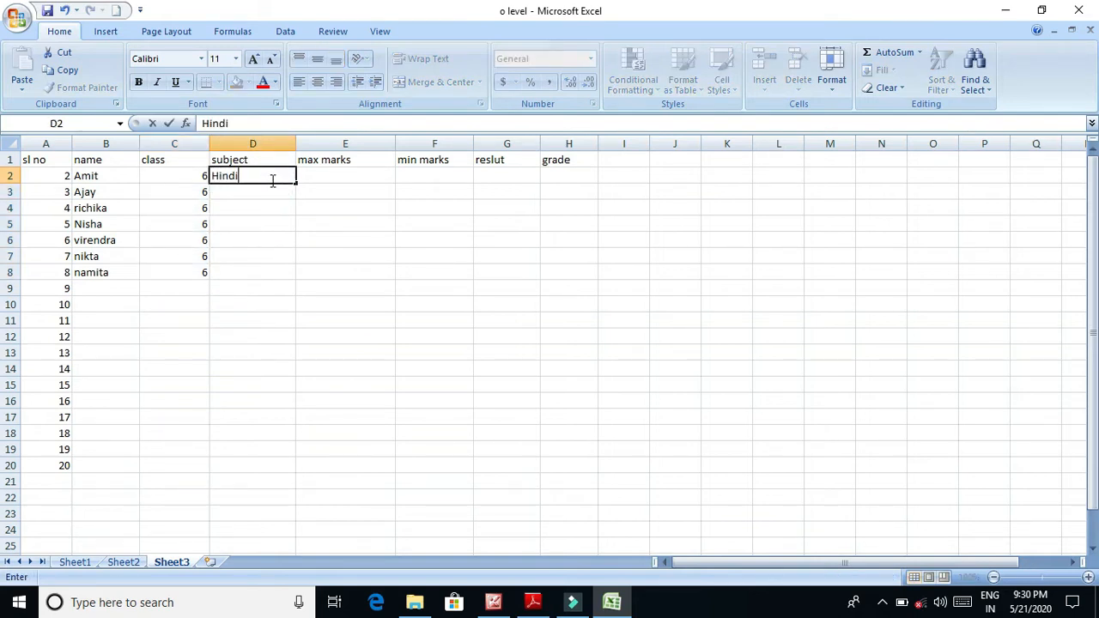
left_click(305, 222)
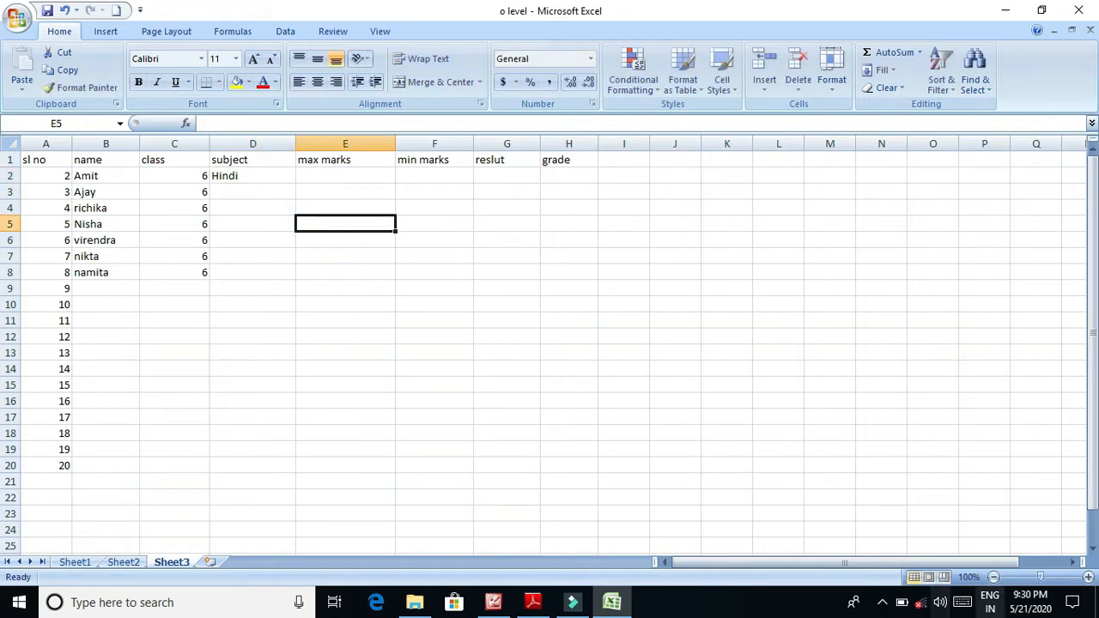
left_click(882, 602)
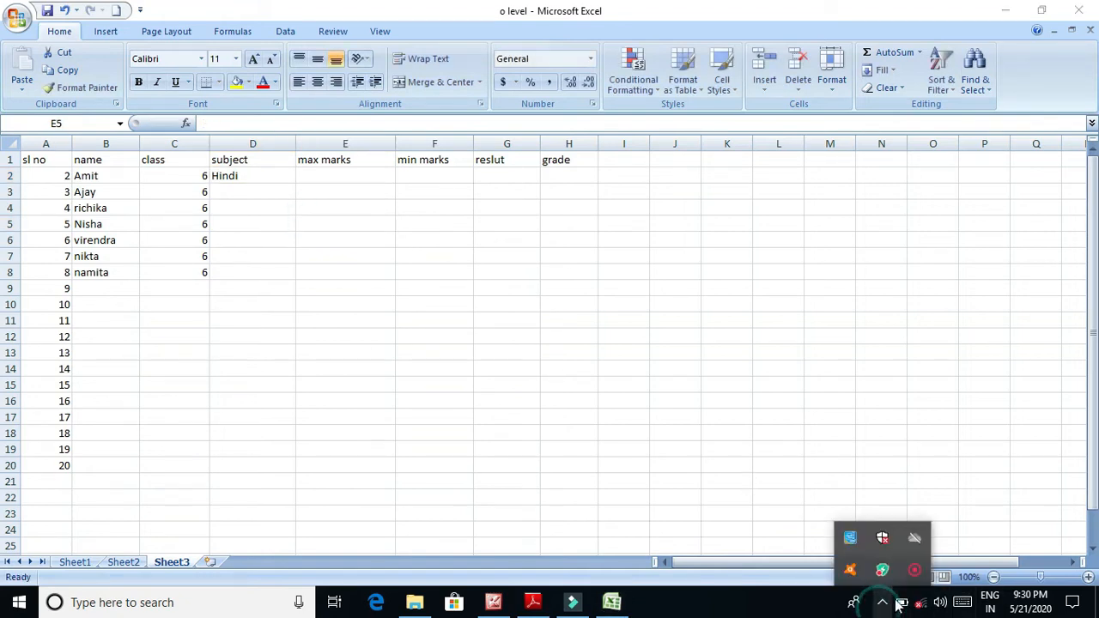
right_click(914, 570)
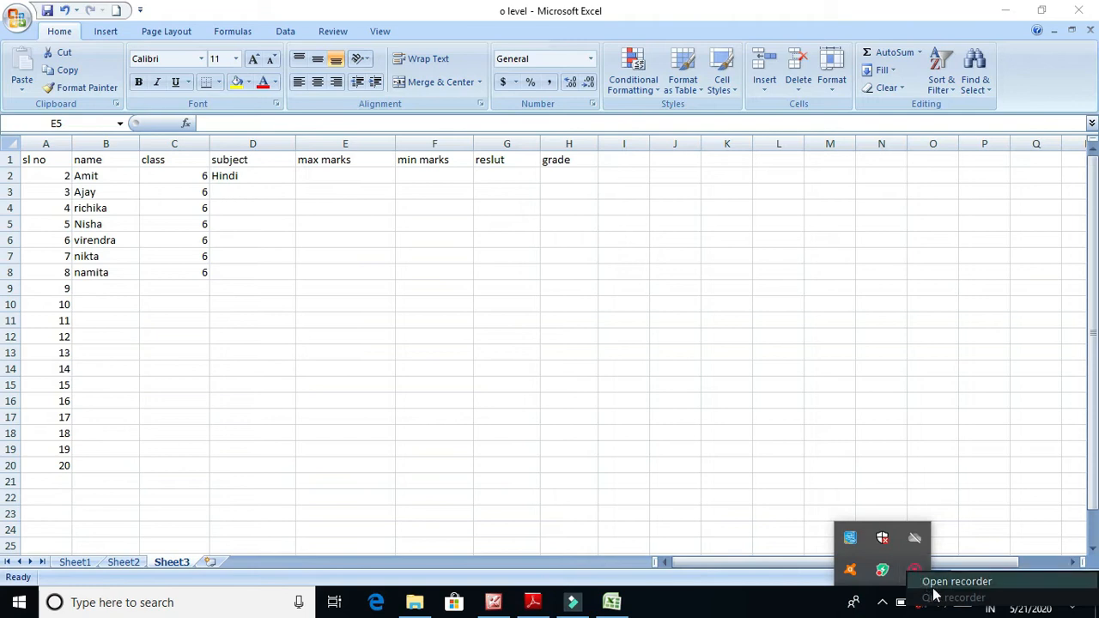
left_click(936, 586)
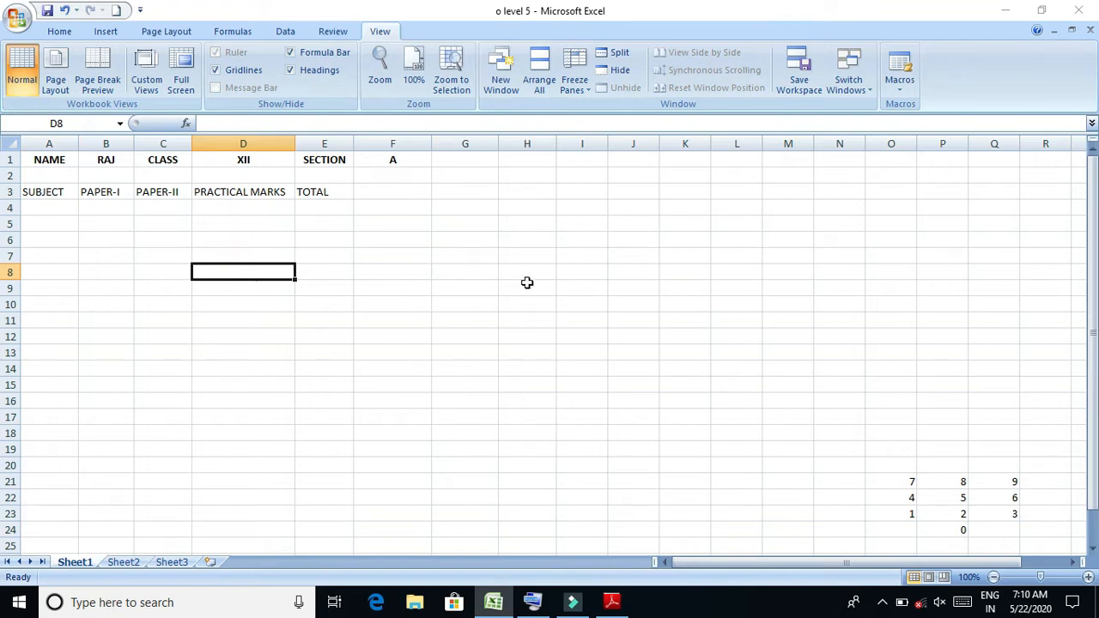
left_click(886, 510)
key("ctrl+c")
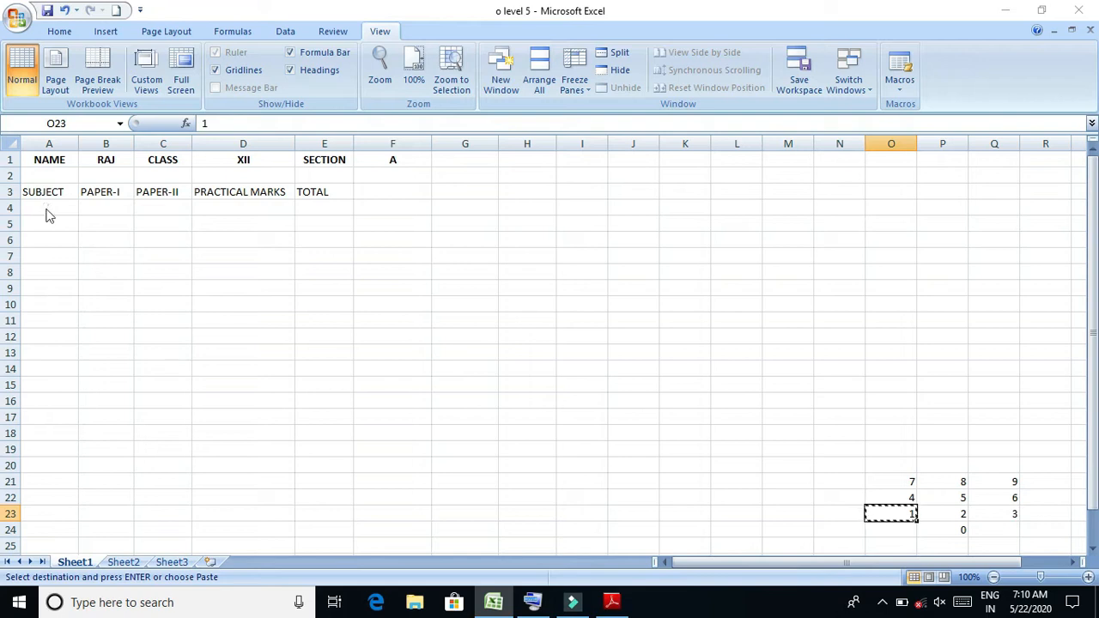
key("Escape")
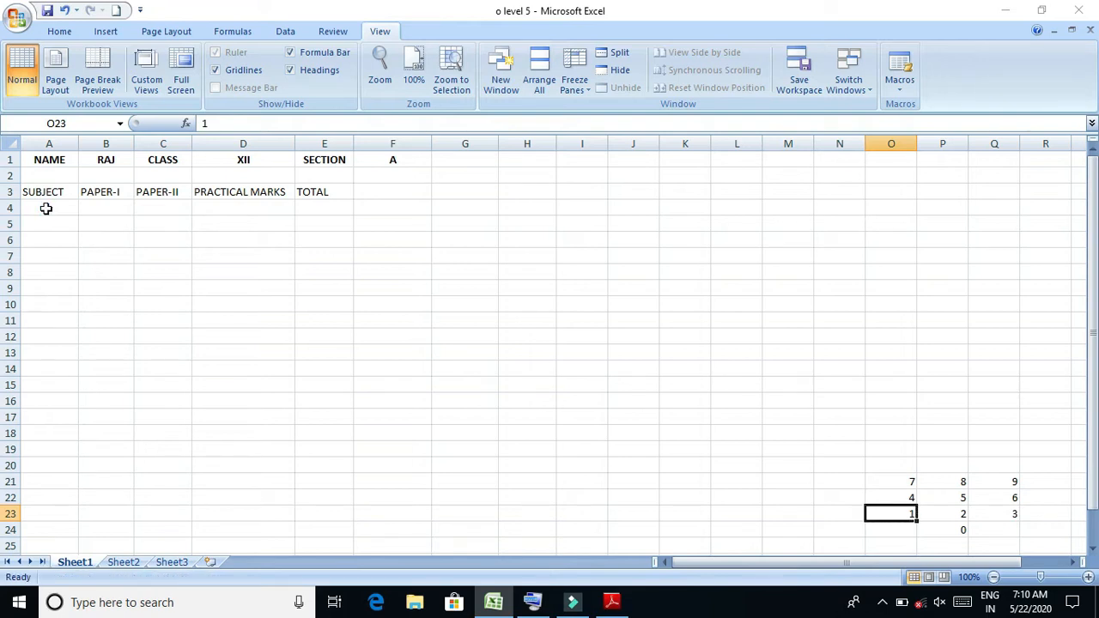
Review the name, class and section entries in cells B1 to F1 of the marksheet on Sheet1
left_click(117, 162)
left_click(166, 161)
left_click(226, 162)
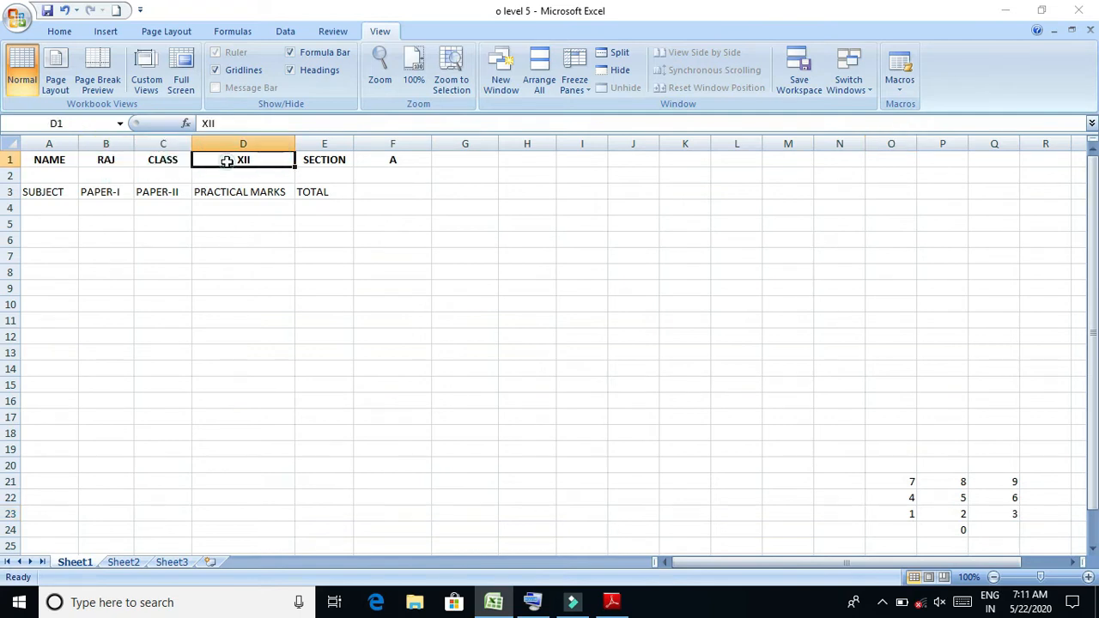
left_click(309, 161)
left_click(379, 160)
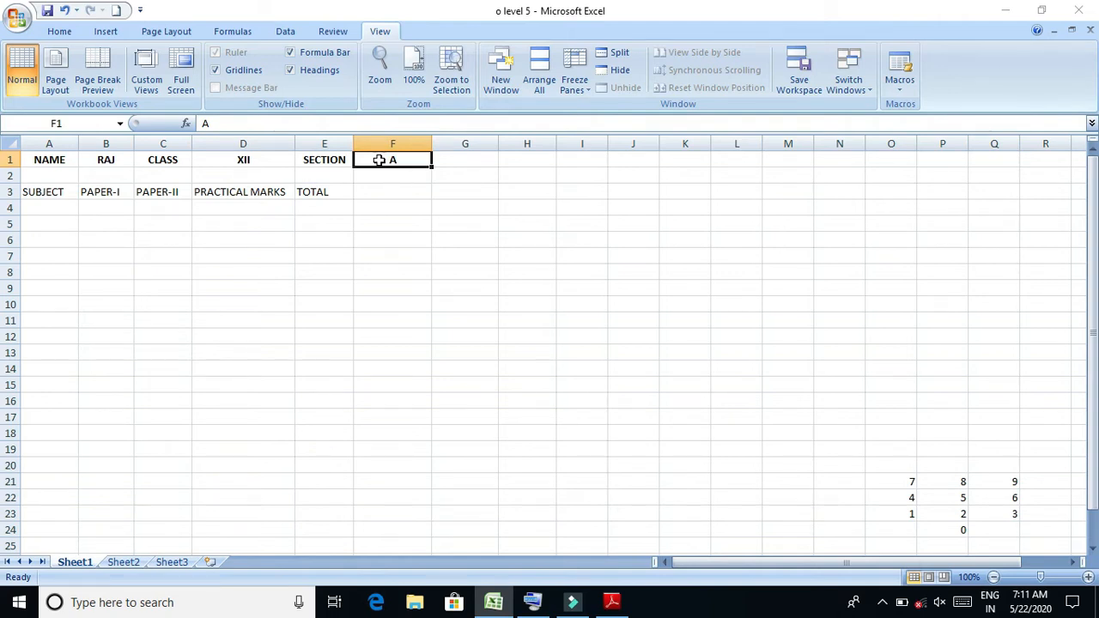
Enter the subject initials P, C, M, H and E in cells A4 to A8 under SUBJECT
left_click(60, 210)
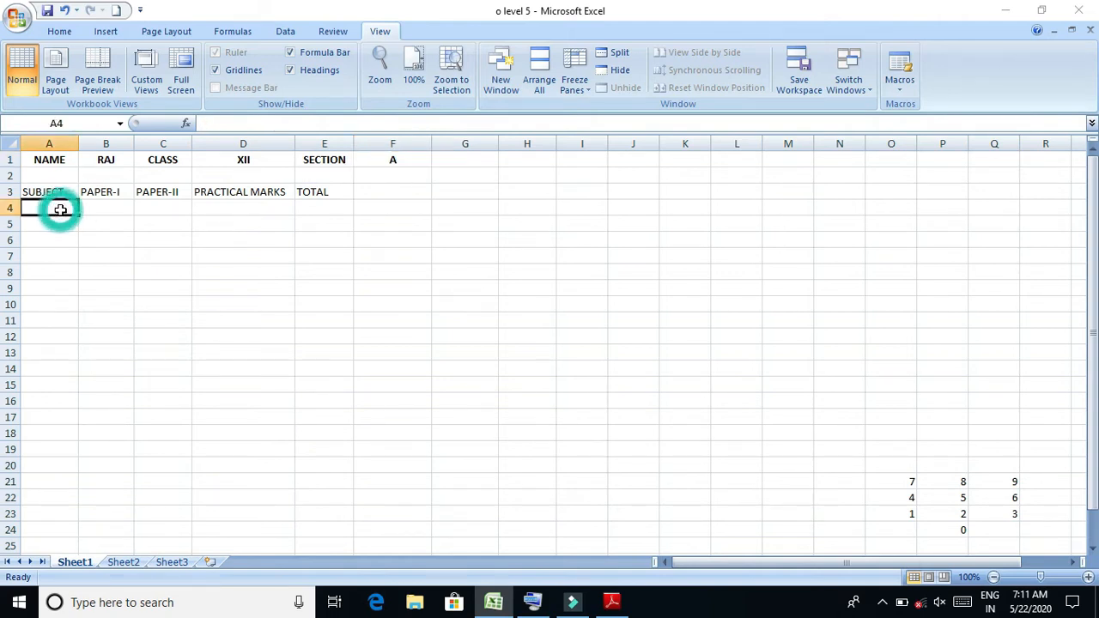
type("p")
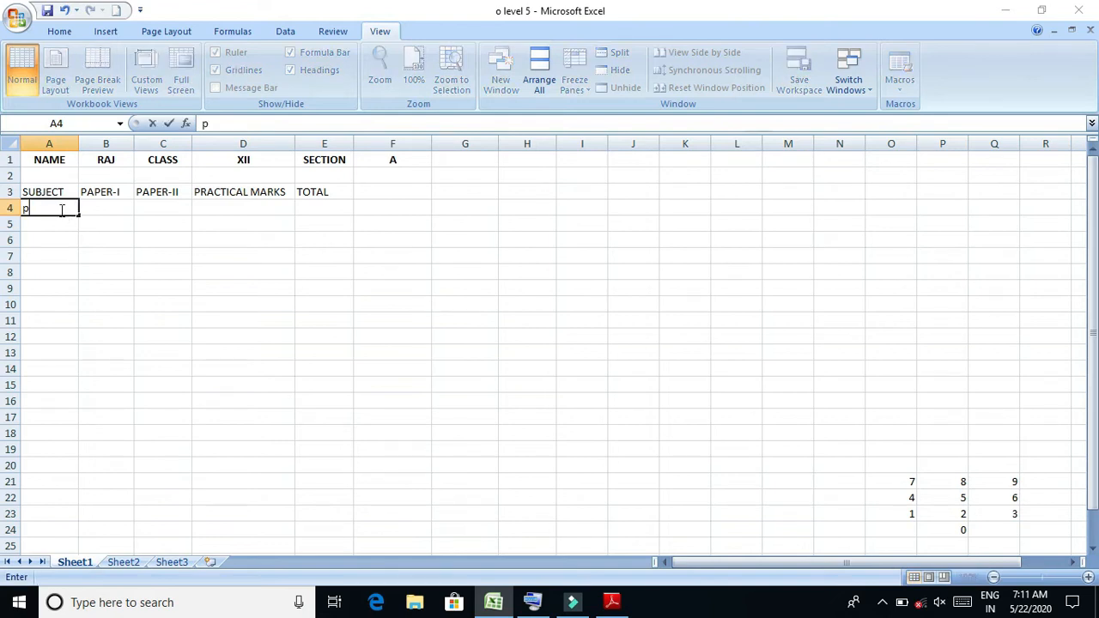
key("BackSpace")
type("P")
left_click(58, 222)
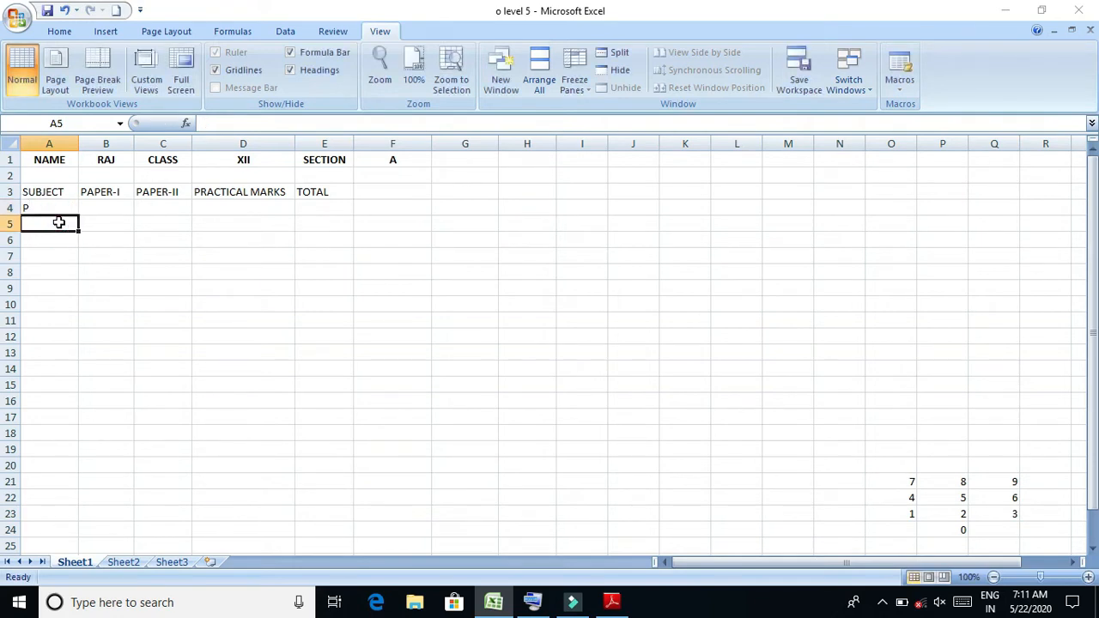
type("C")
left_click(49, 240)
type("M")
left_click(44, 256)
type("H")
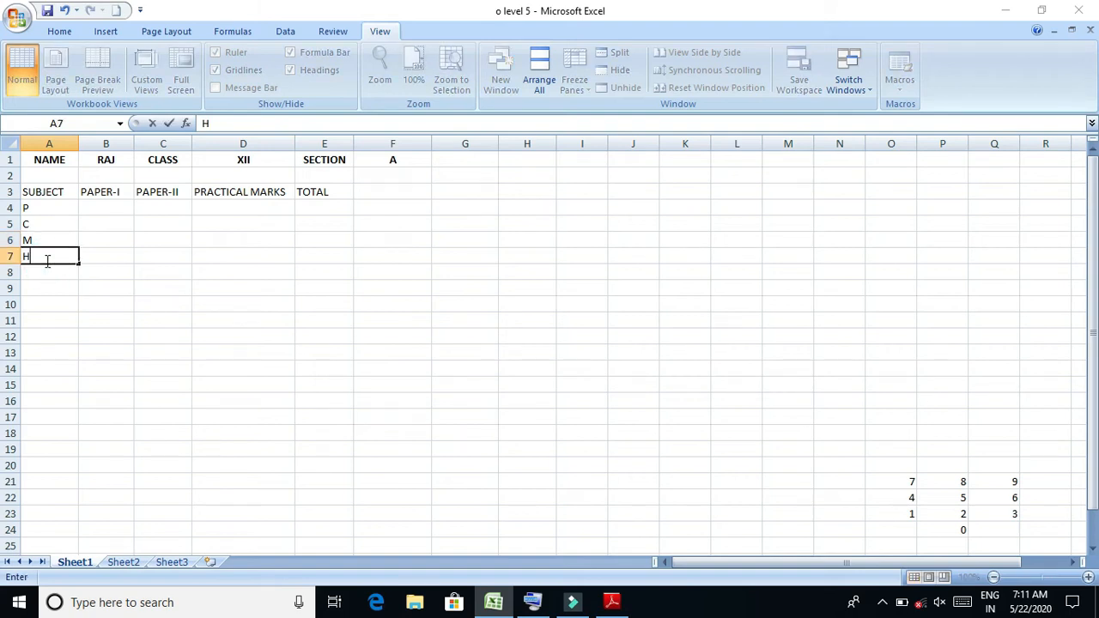
left_click(45, 273)
type("E")
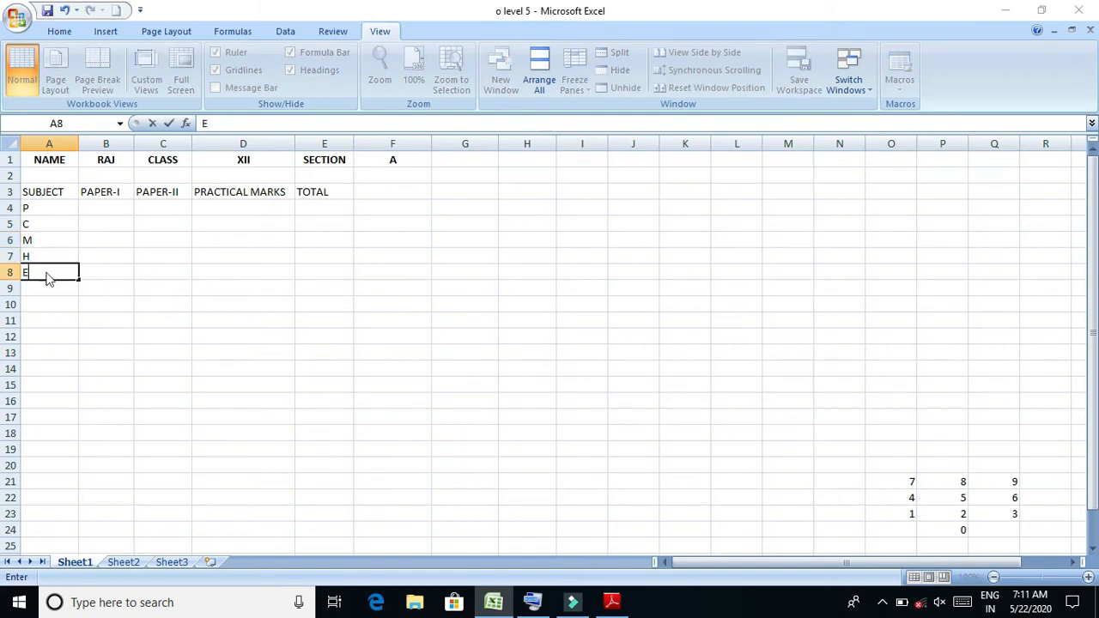
left_click(74, 305)
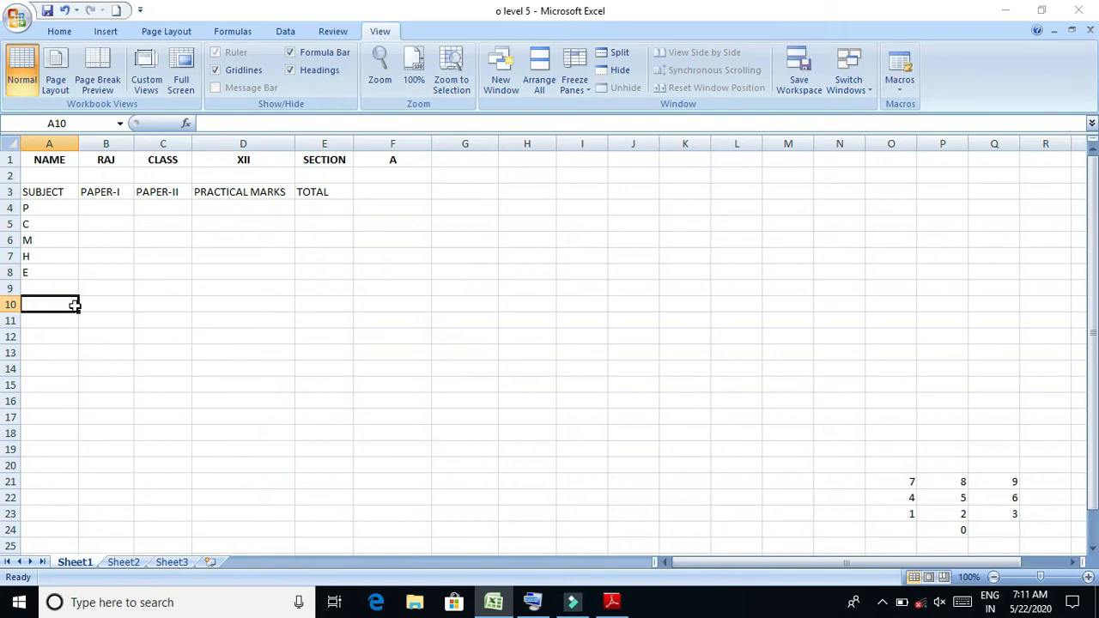
Enter the PAPER-I marks 65, 67, 87, 93 and 86 in cells B4 to B8 for subjects P to E
left_click(49, 211)
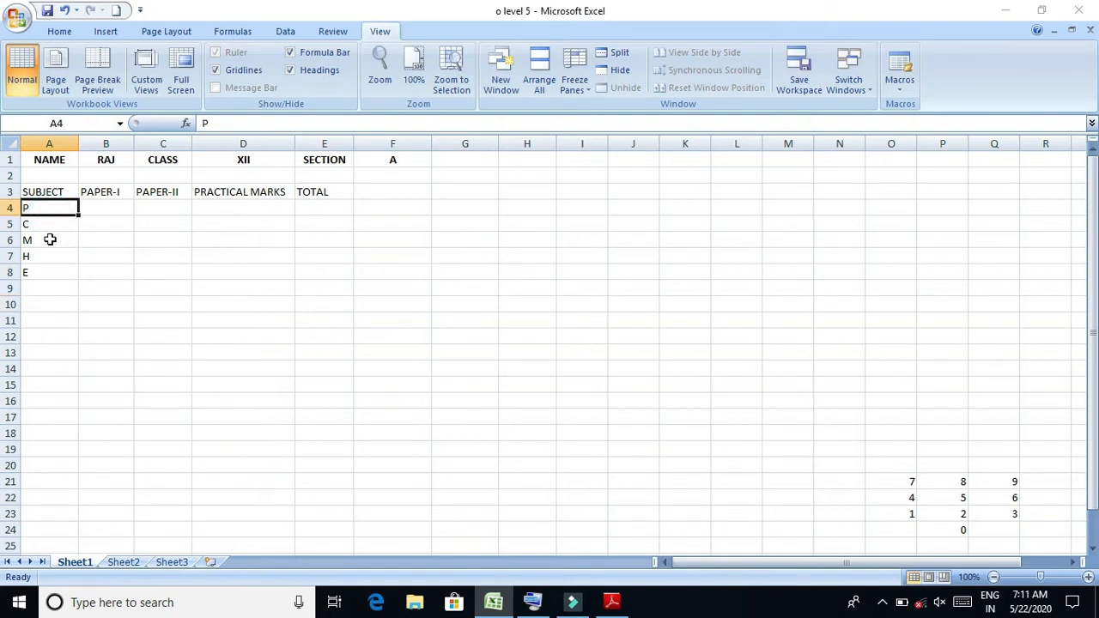
left_click(50, 239)
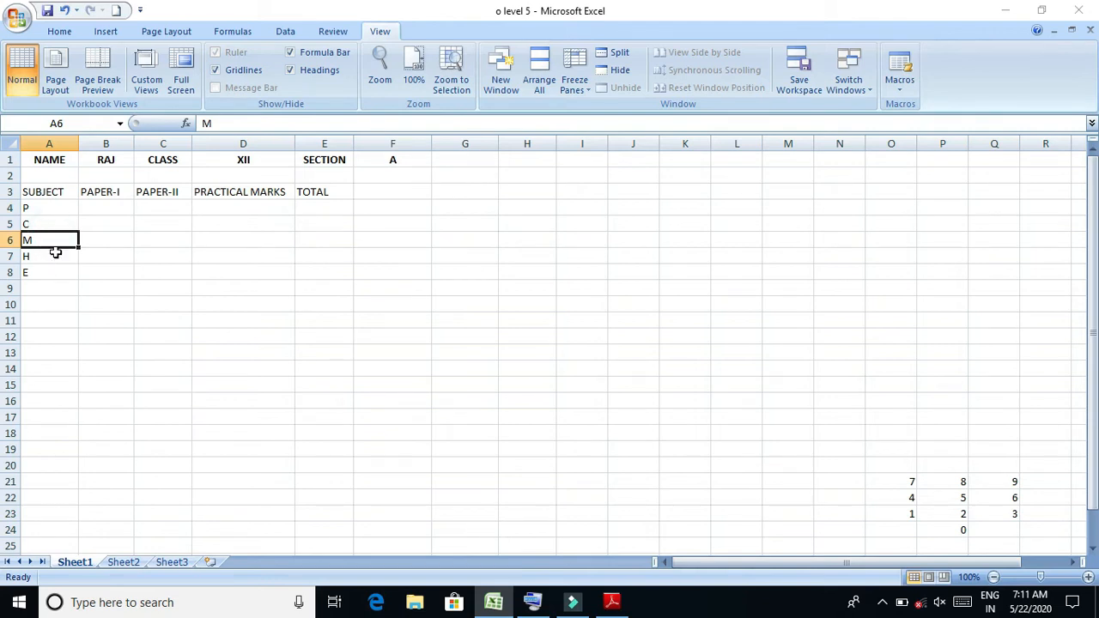
left_click(111, 211)
type("65")
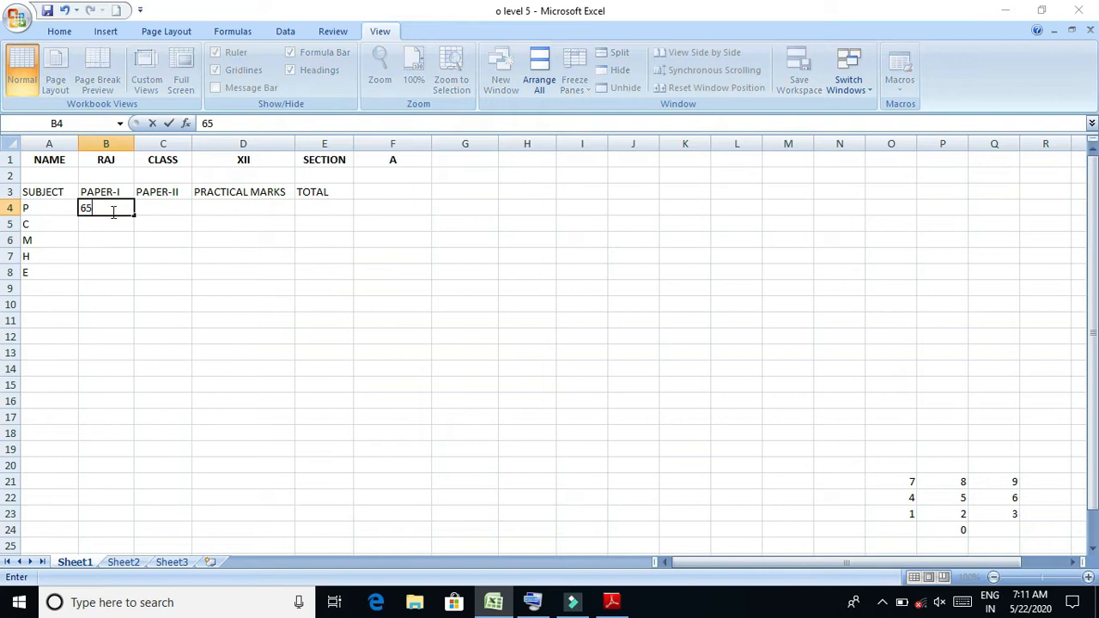
left_click(123, 228)
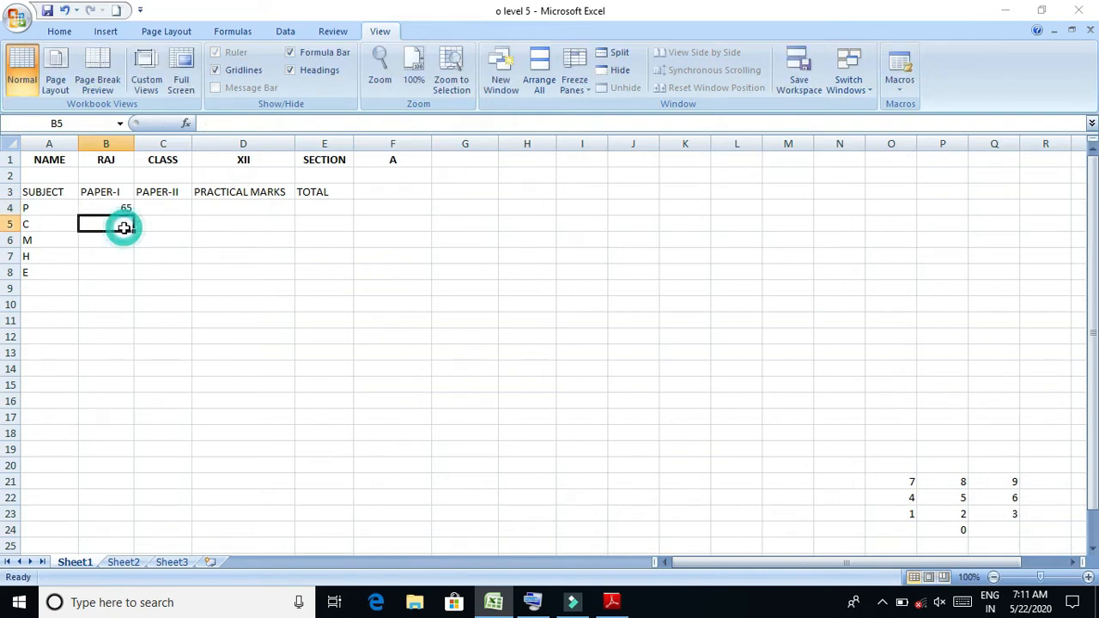
type("67")
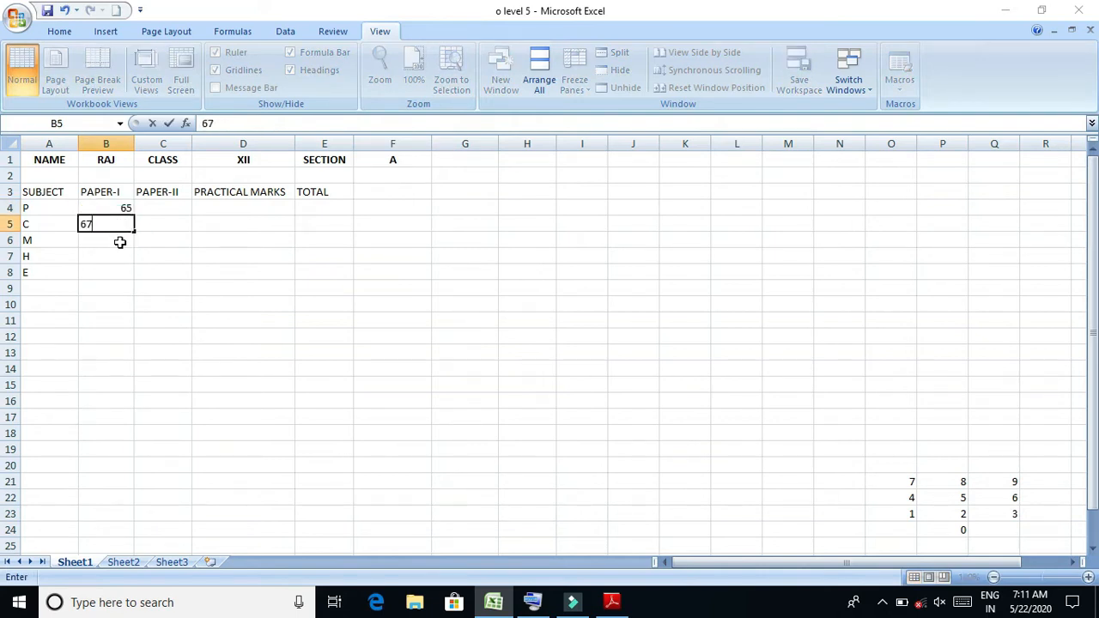
left_click(120, 240)
type("87")
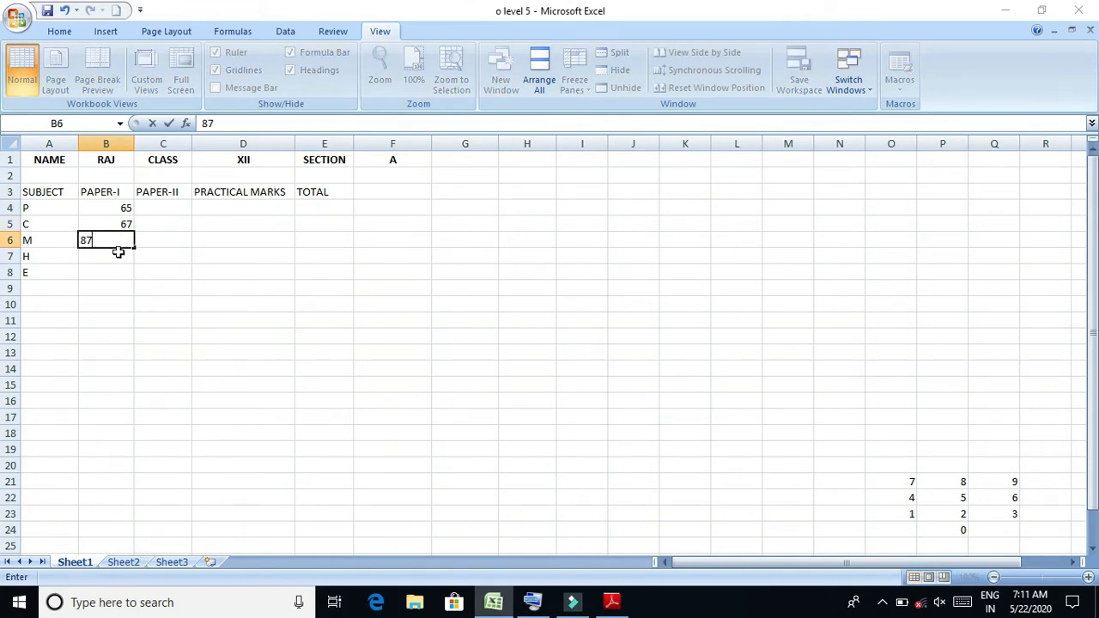
left_click(119, 259)
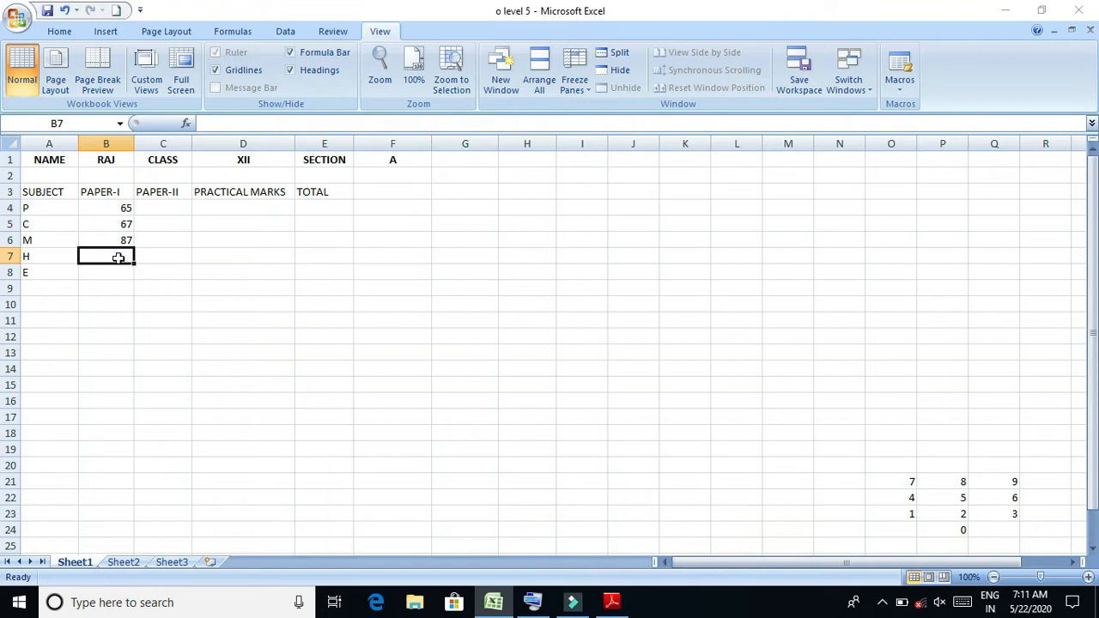
type("93")
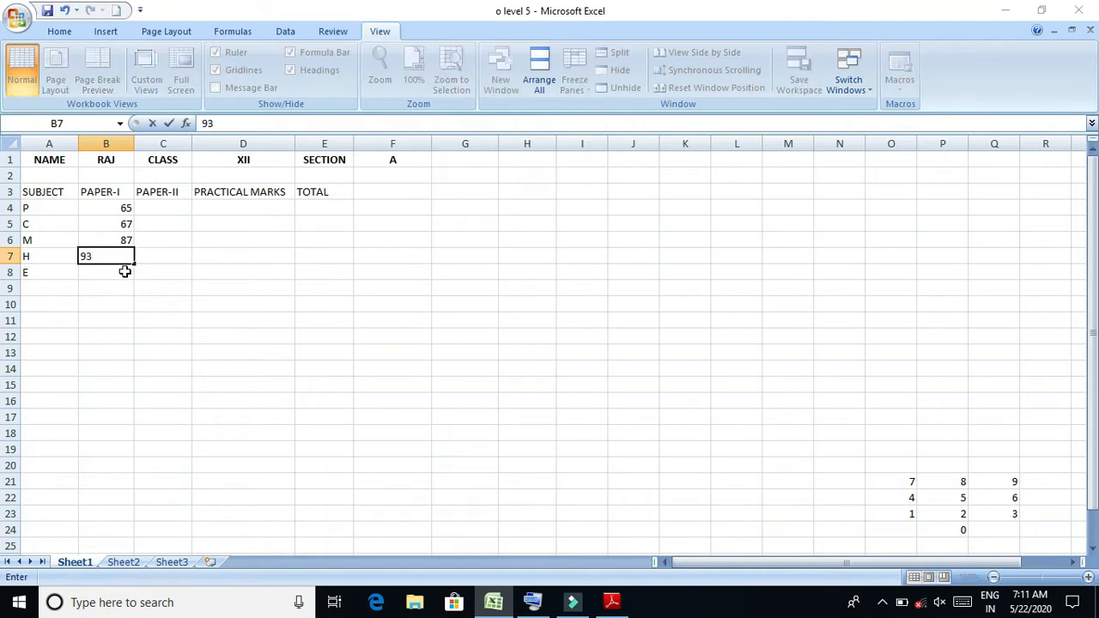
left_click(126, 275)
type("86")
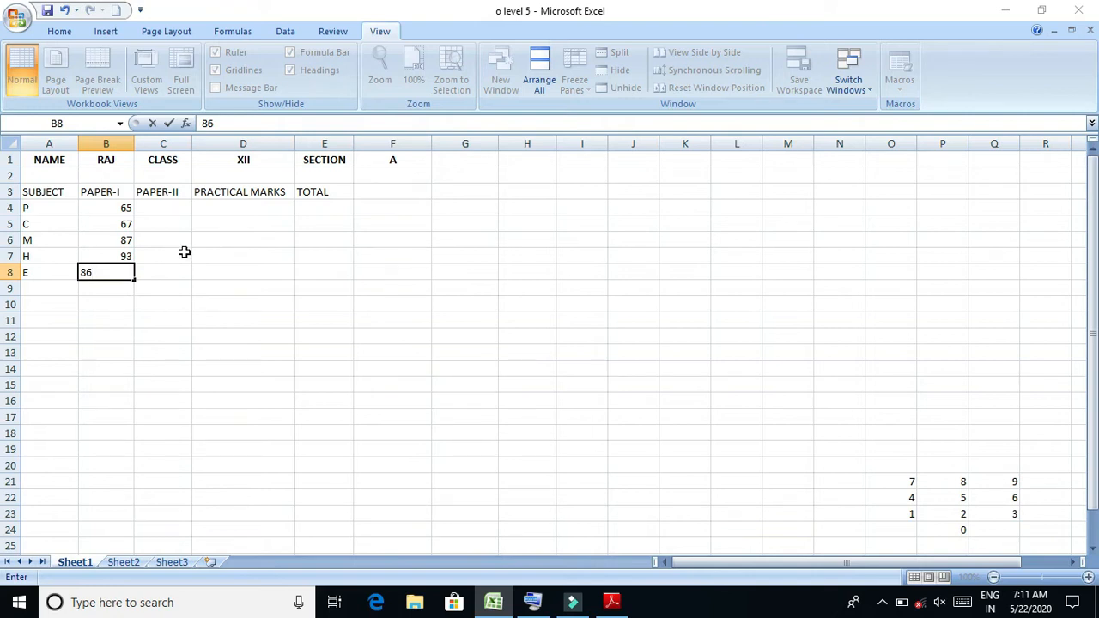
Enter the PAPER-II marks 88, 52, 86, 65 and 75 in cells C4 to C8 for subjects P to E
left_click(177, 228)
left_click(178, 209)
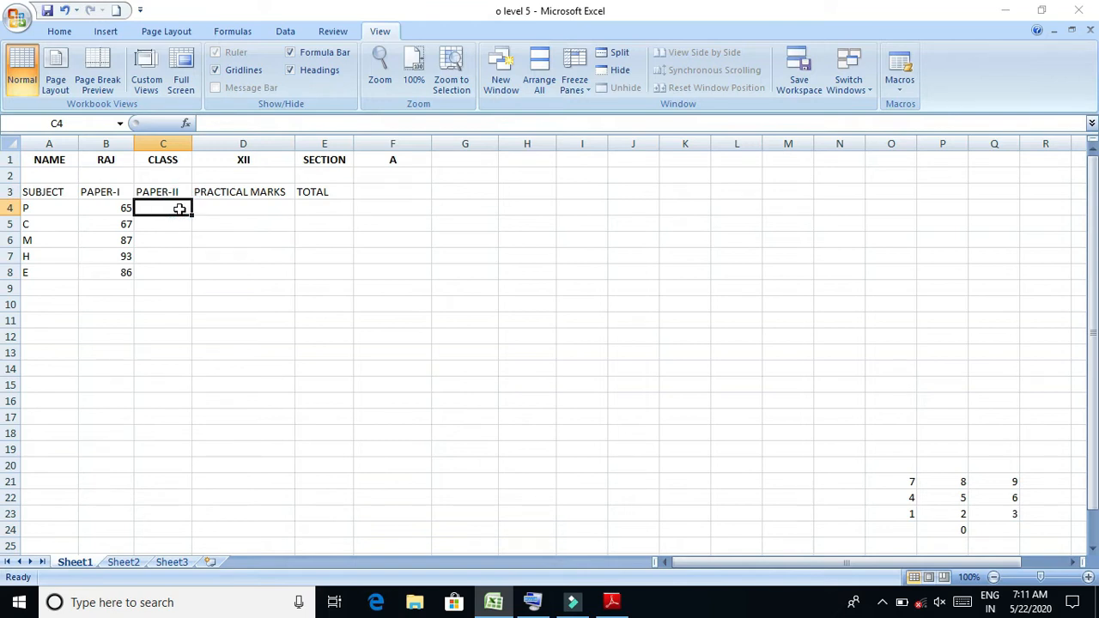
type("88")
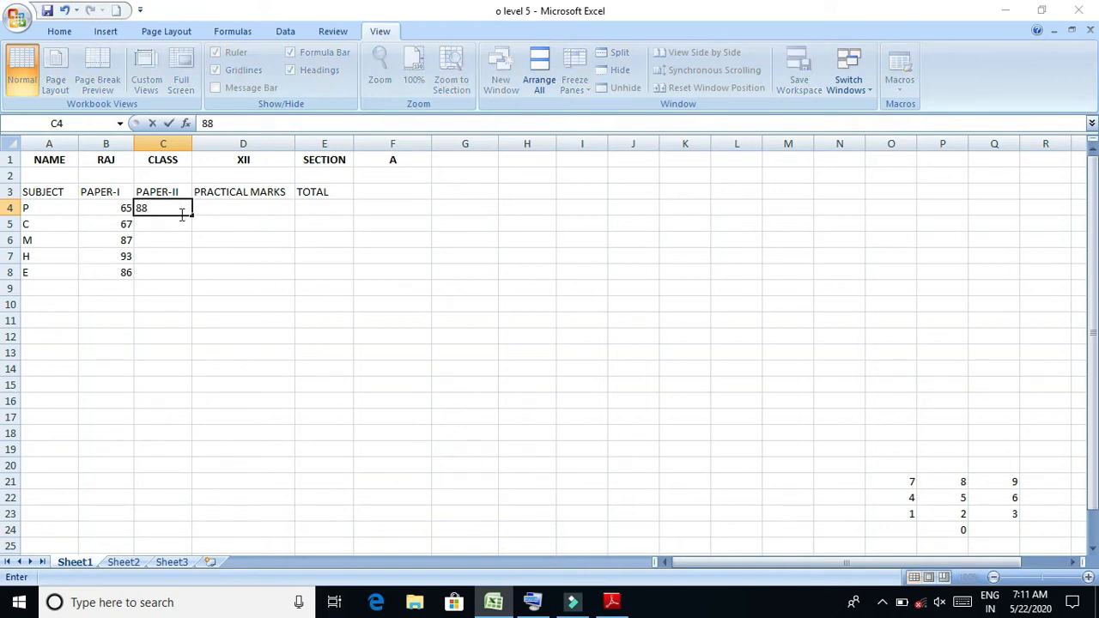
left_click(180, 221)
type("52")
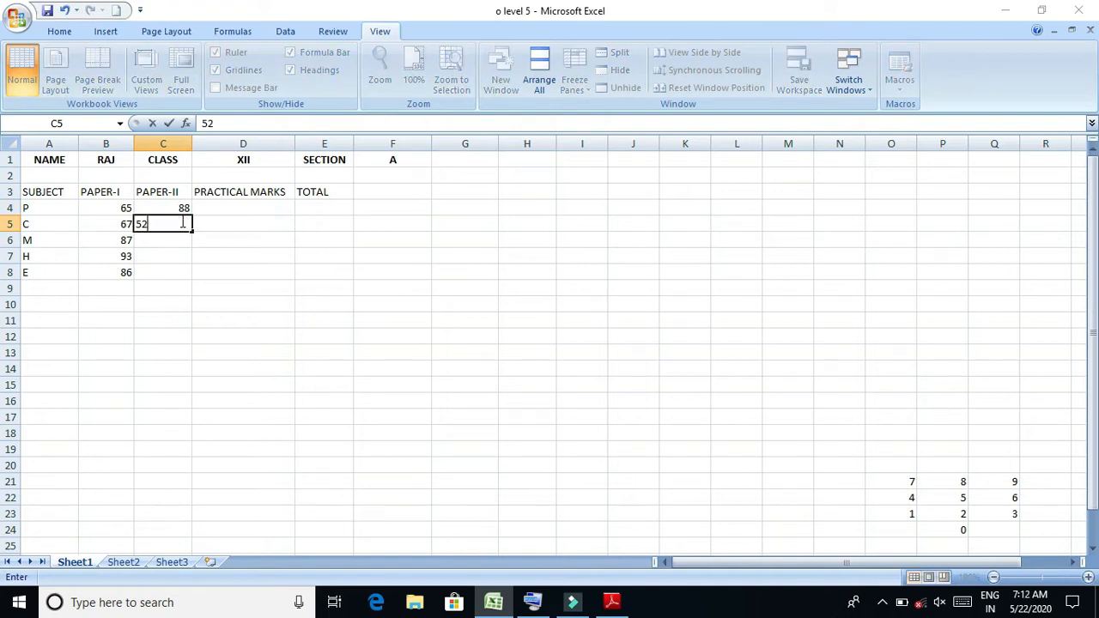
left_click(181, 243)
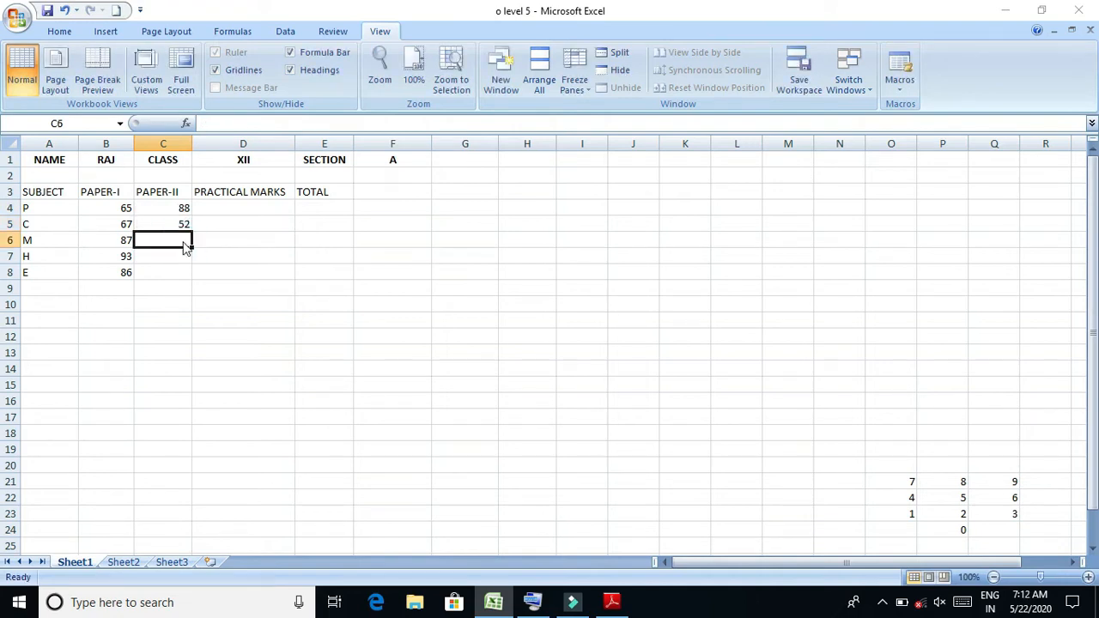
type("86")
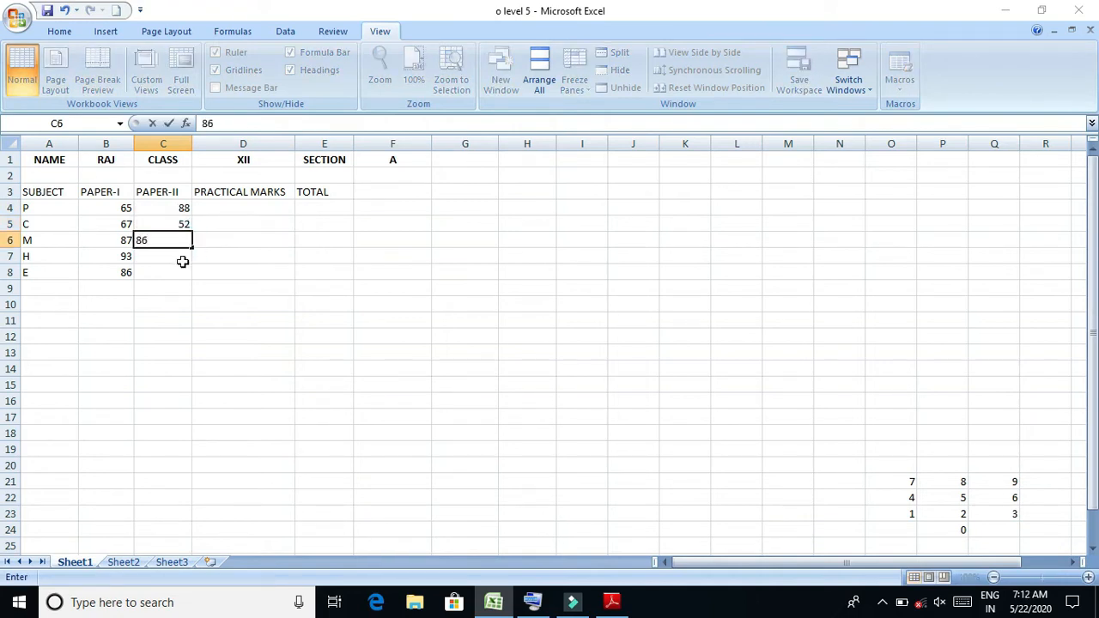
left_click(183, 262)
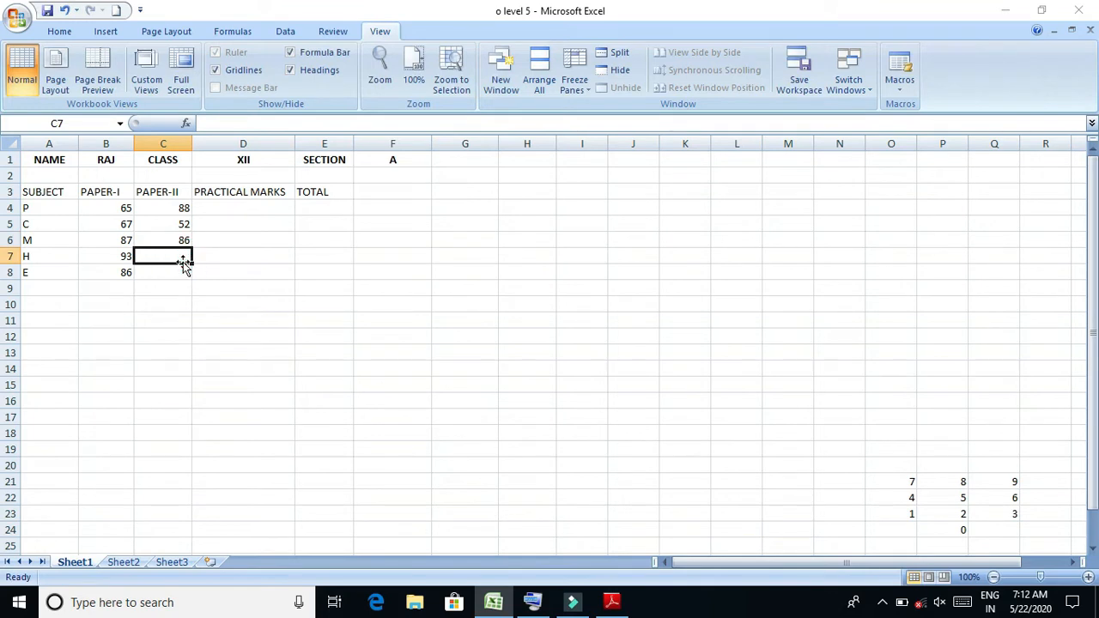
type("65")
left_click(183, 276)
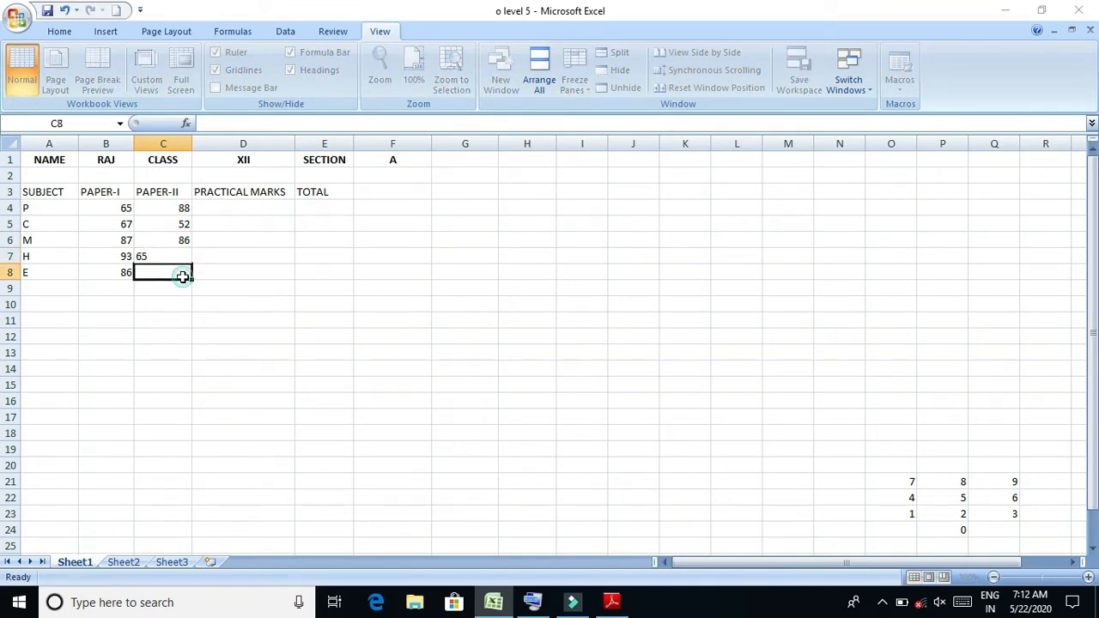
type("75")
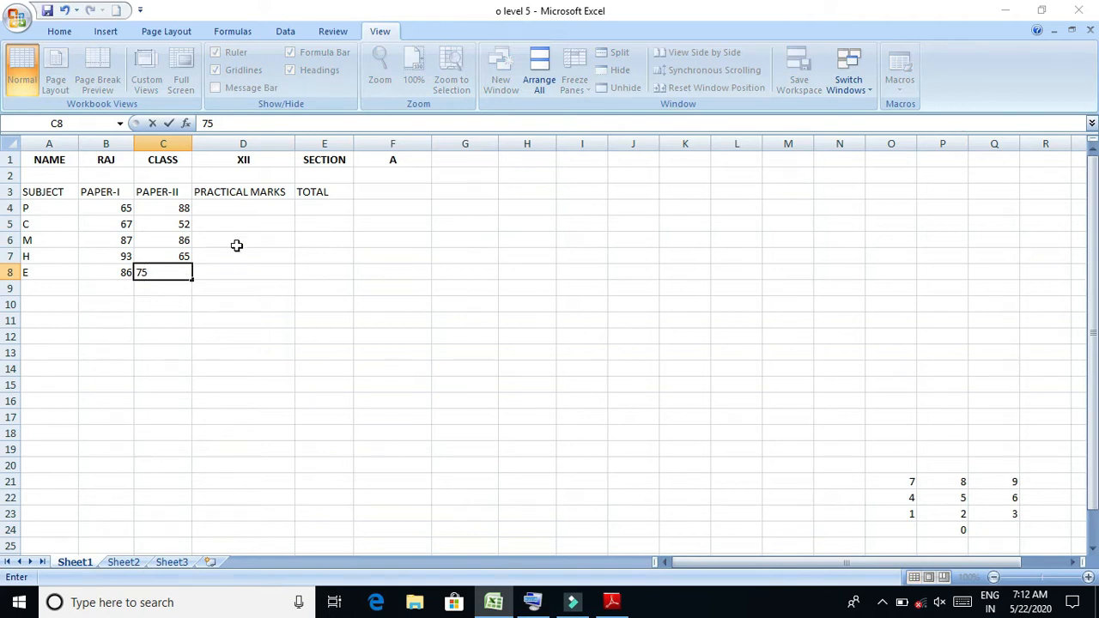
Enter the PRACTICAL MARKS 90, 85, 90, 62 and 78 in cells D4 to D8 for subjects P to E
left_click(249, 208)
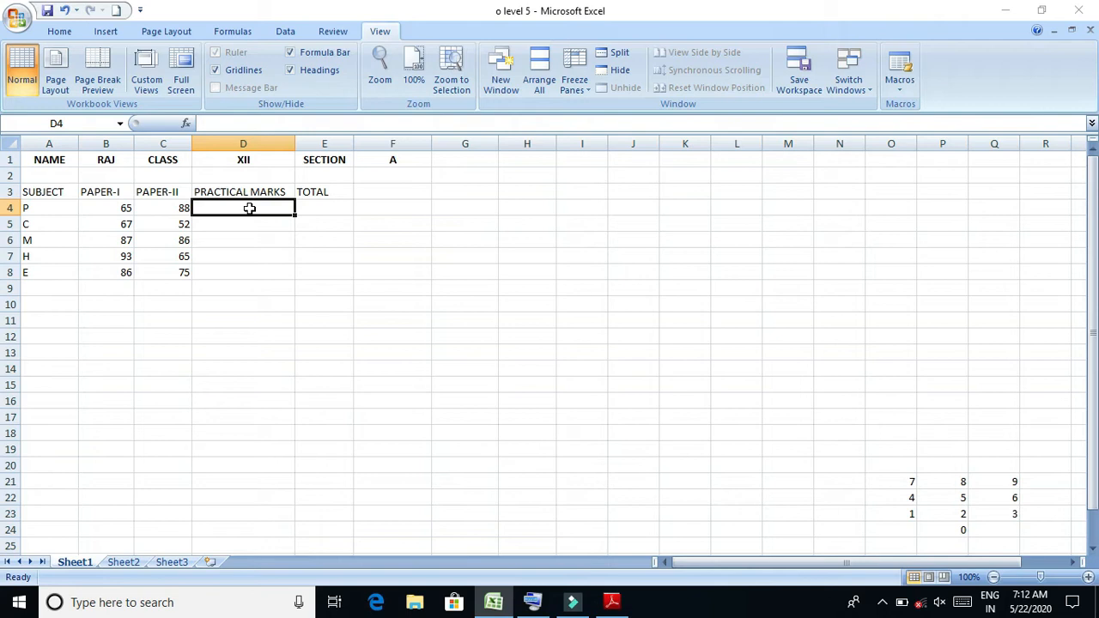
type("90")
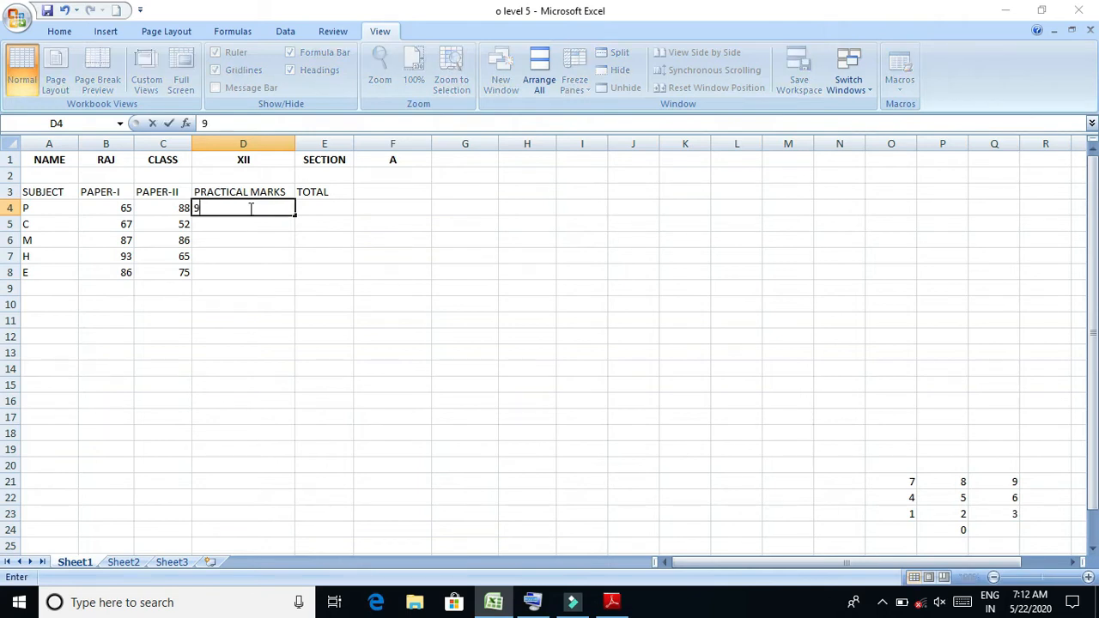
left_click(252, 224)
type("85")
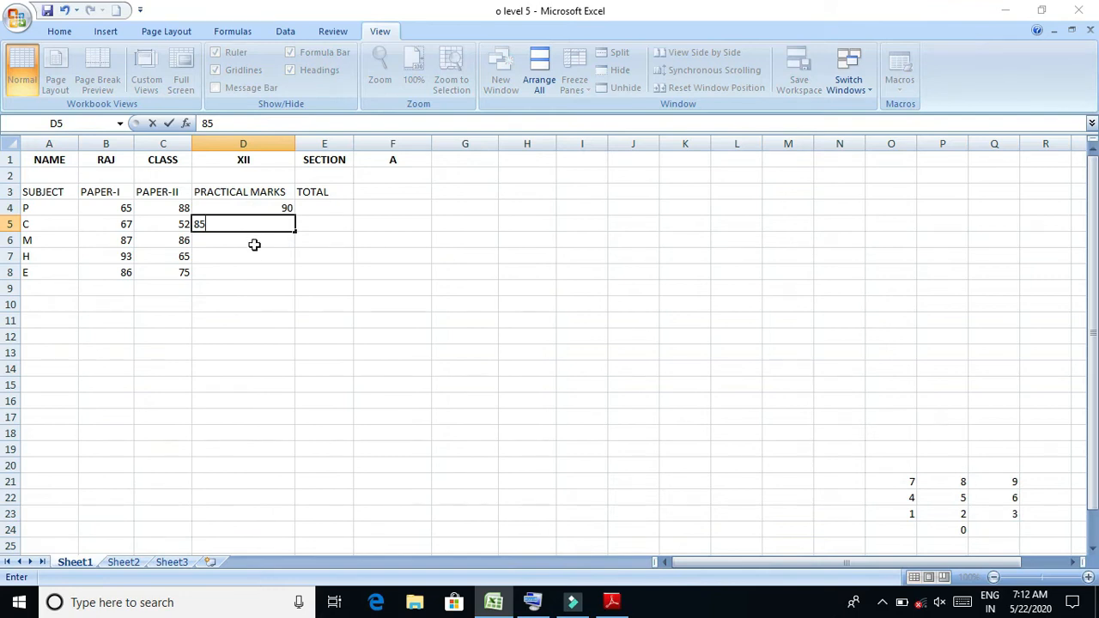
left_click(254, 245)
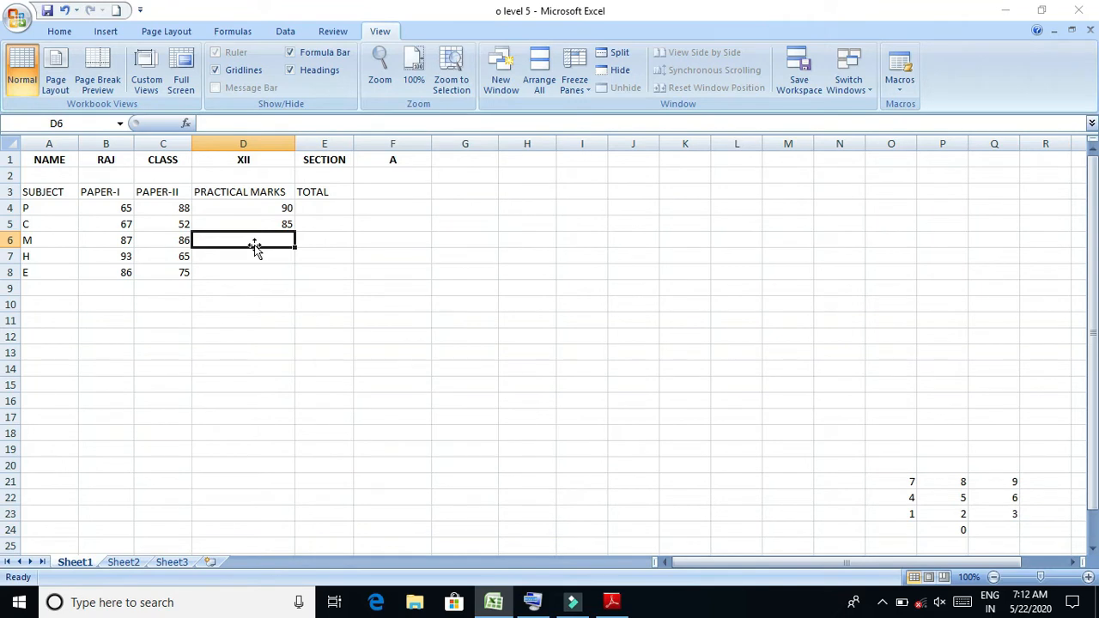
type("90")
left_click(255, 257)
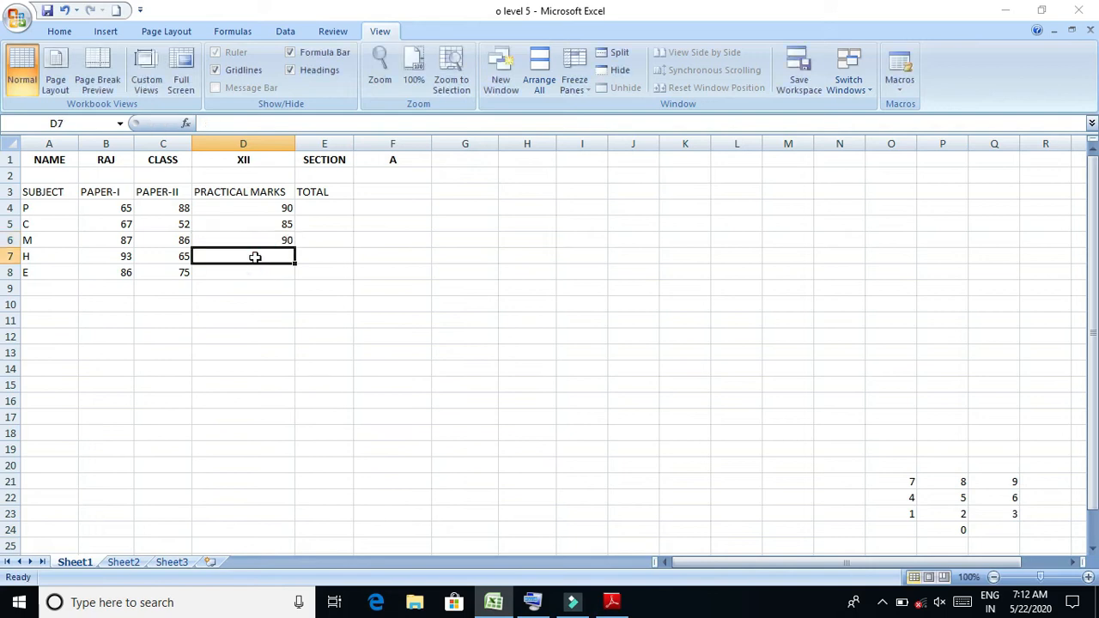
type("62")
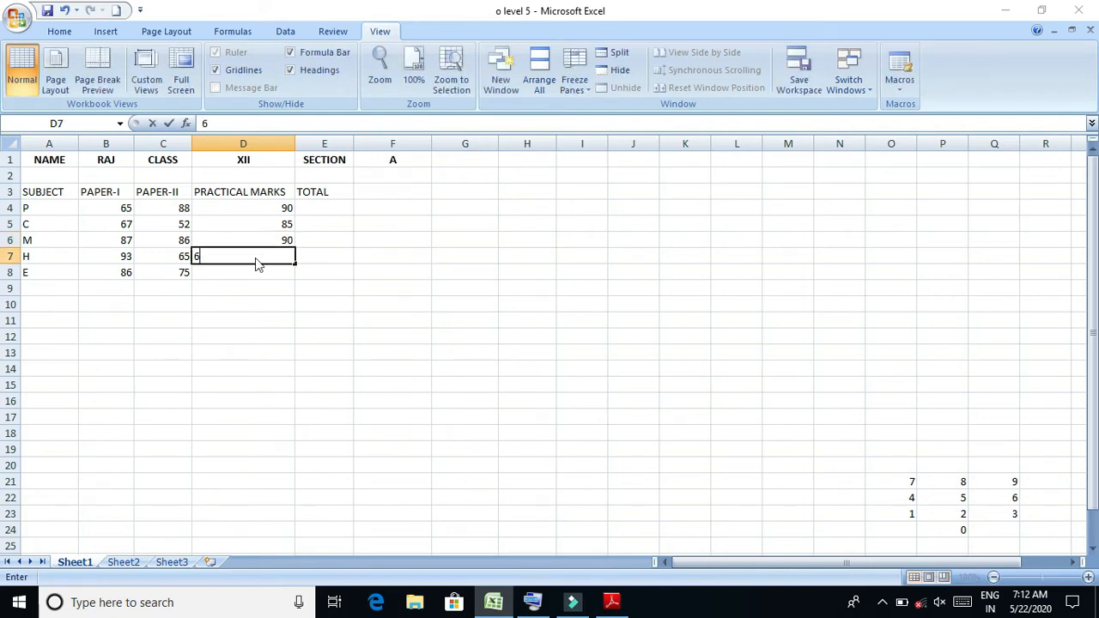
left_click(260, 271)
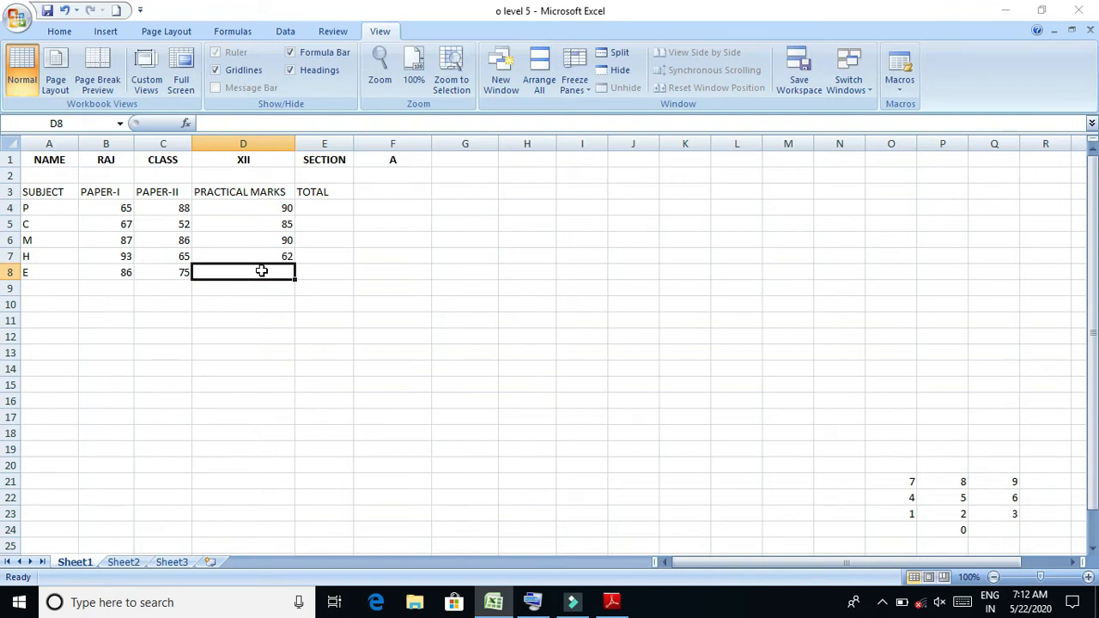
type("78")
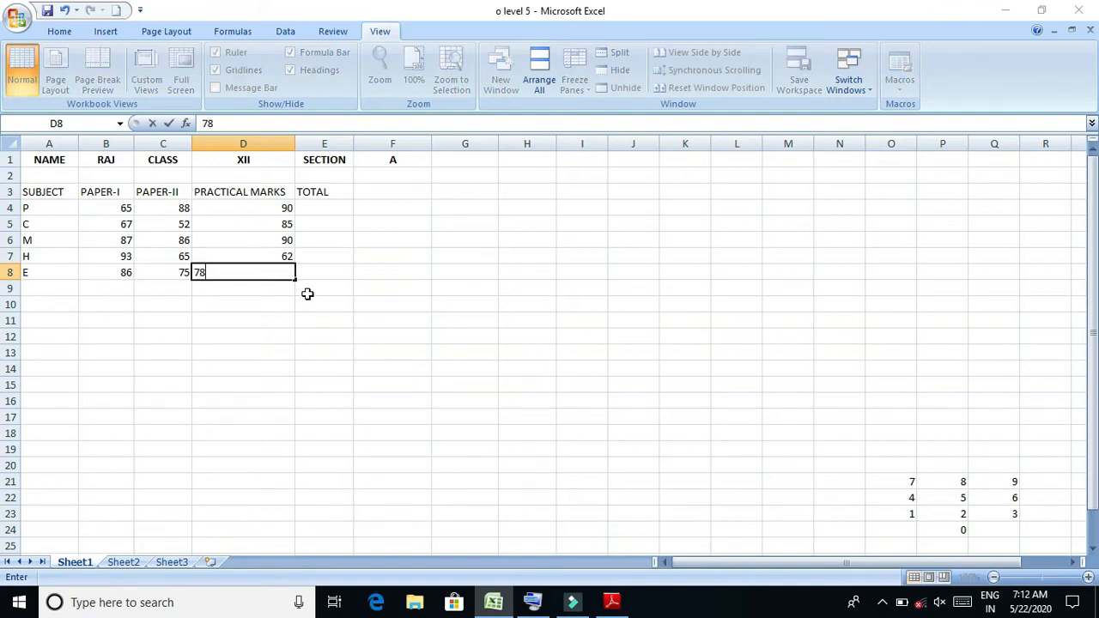
left_click(270, 317)
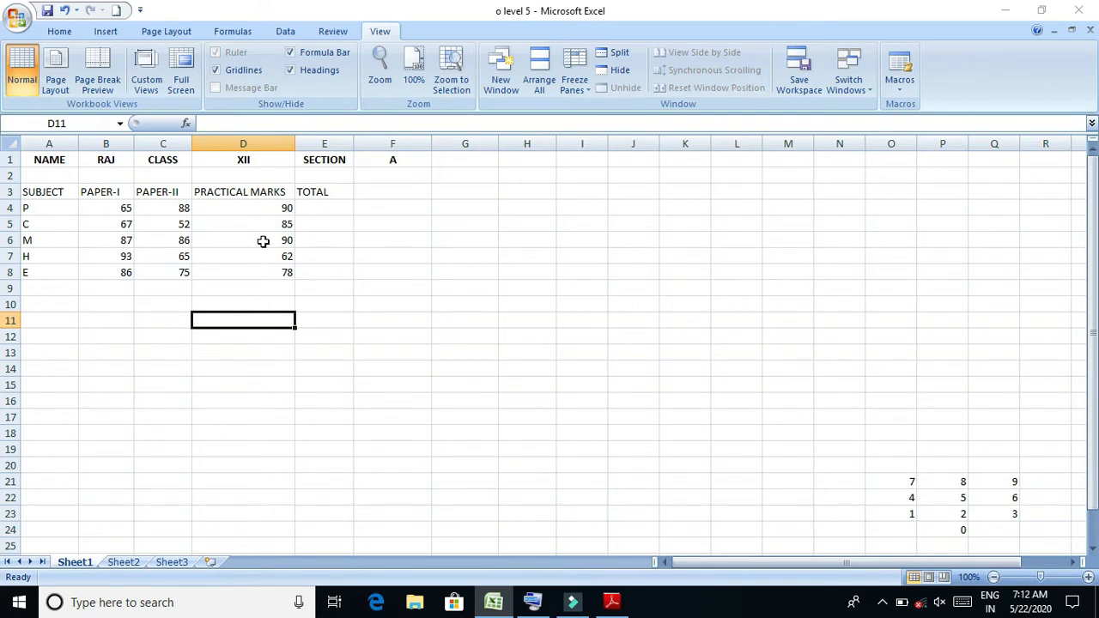
left_click(319, 226)
left_click(419, 241)
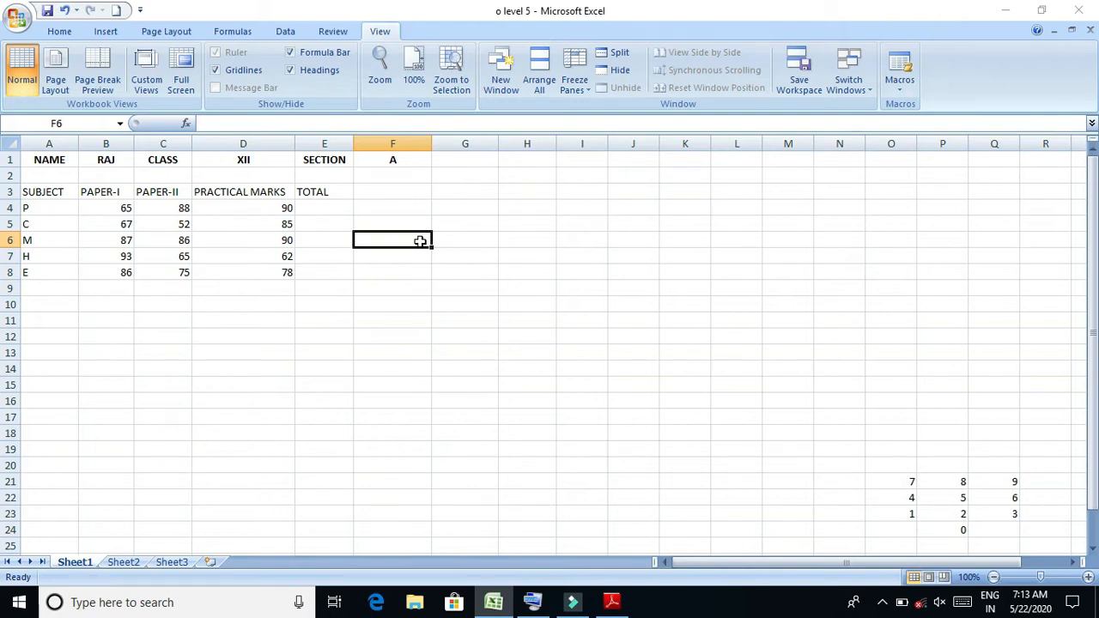
Switch to the syllabus PDF in Adobe Reader, review the text, number and date data types under Spreadsheet, and return to Excel
left_click(611, 602)
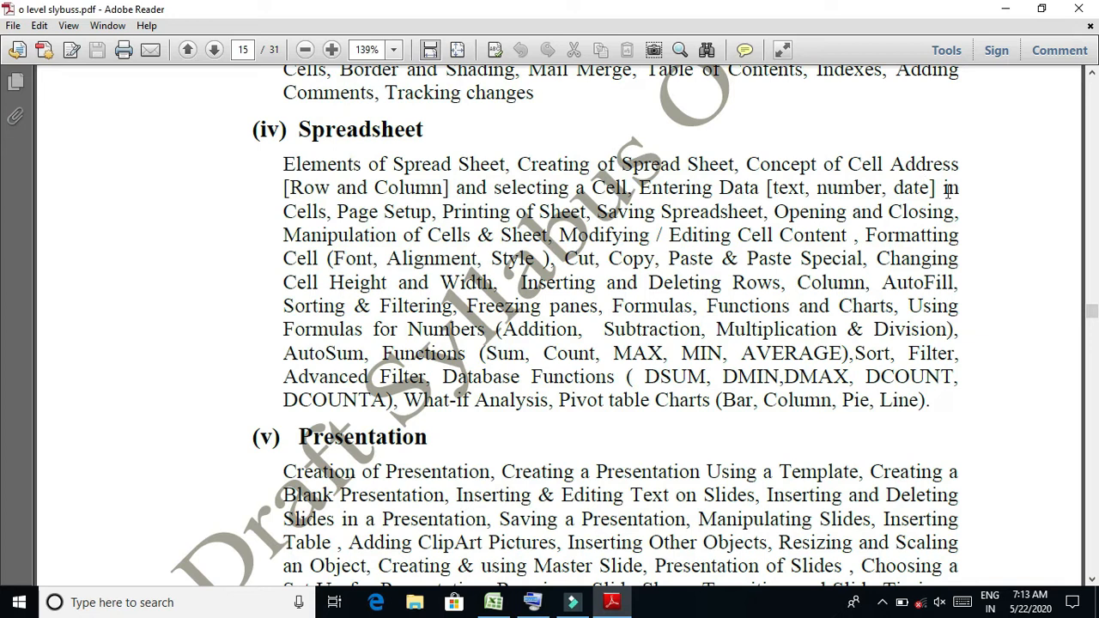
left_click(787, 182)
left_click(847, 193)
left_click(896, 192)
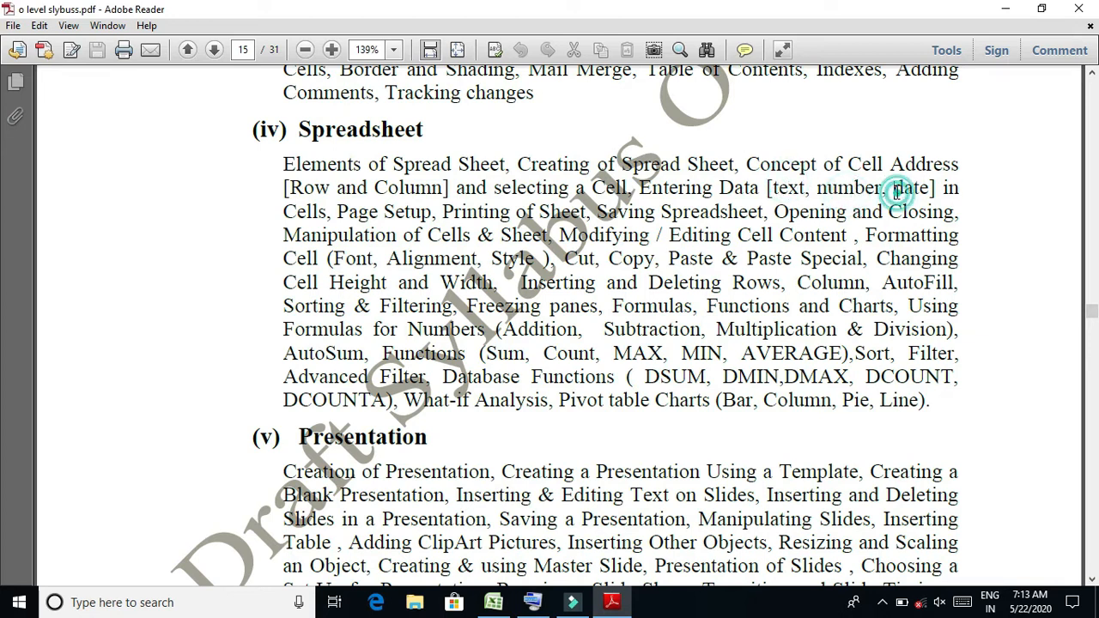
left_click(1006, 8)
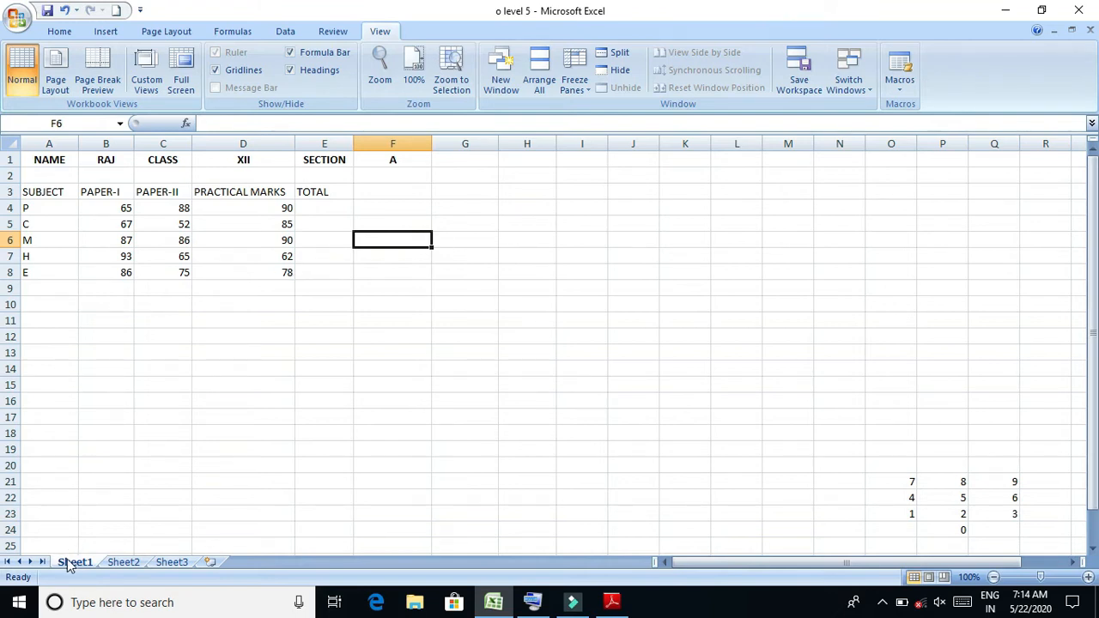
Look through Sheet2 and Sheet3, and add four new worksheets after Sheet3
left_click(120, 562)
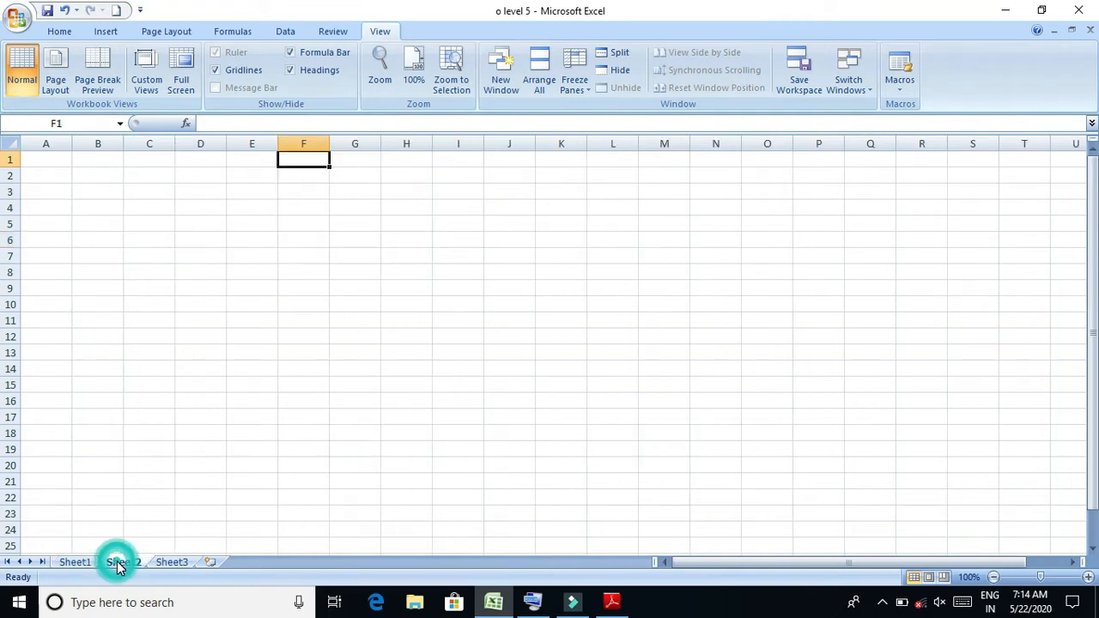
left_click(168, 560)
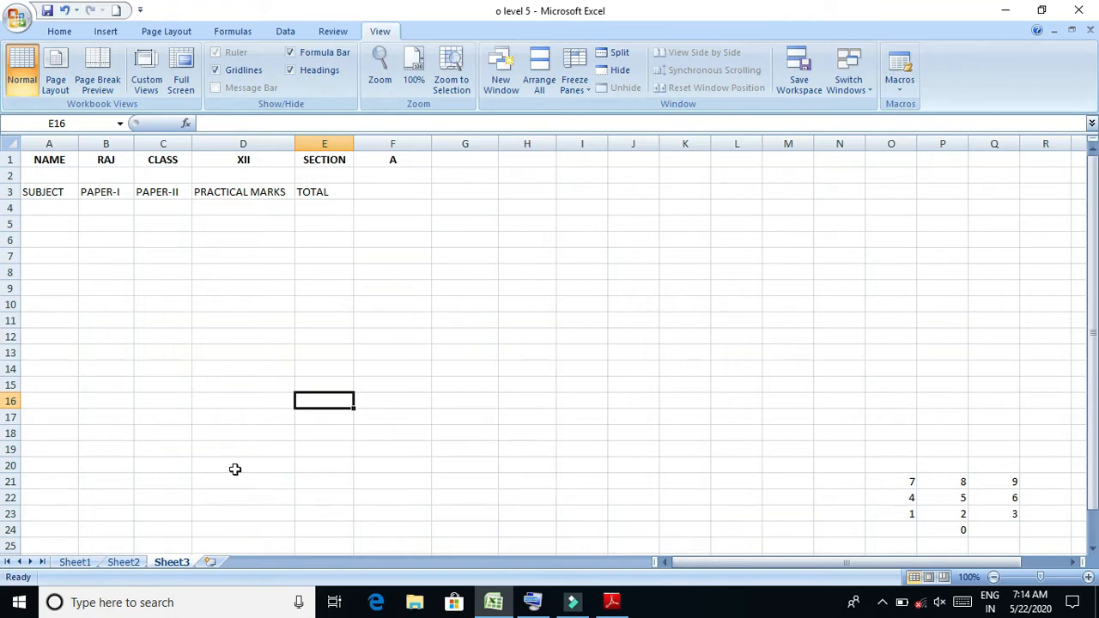
left_click(210, 562)
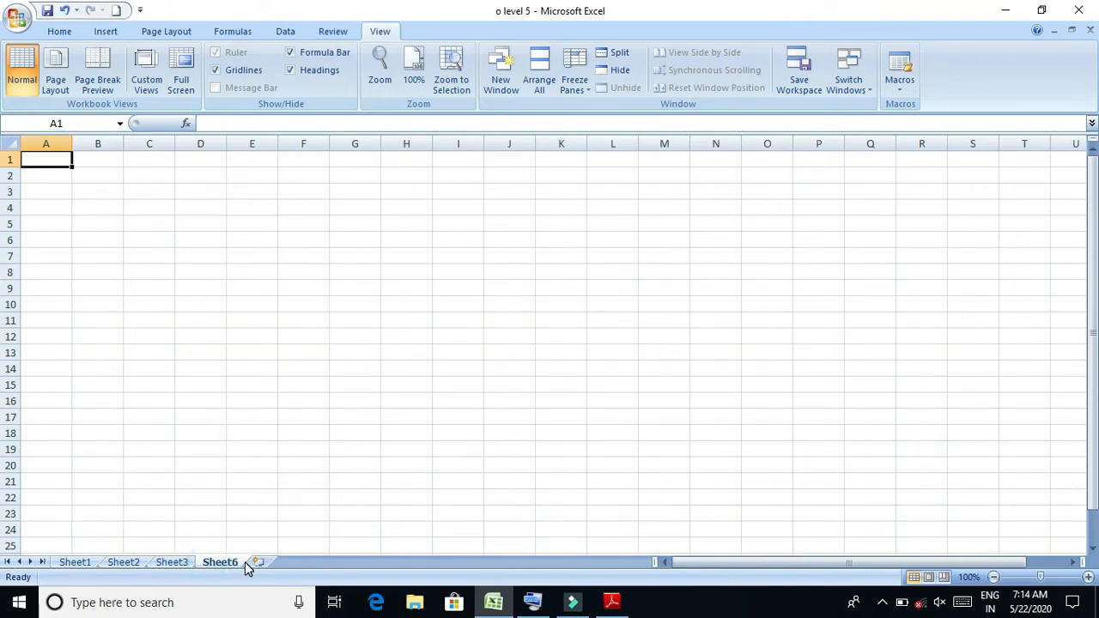
left_click(257, 563)
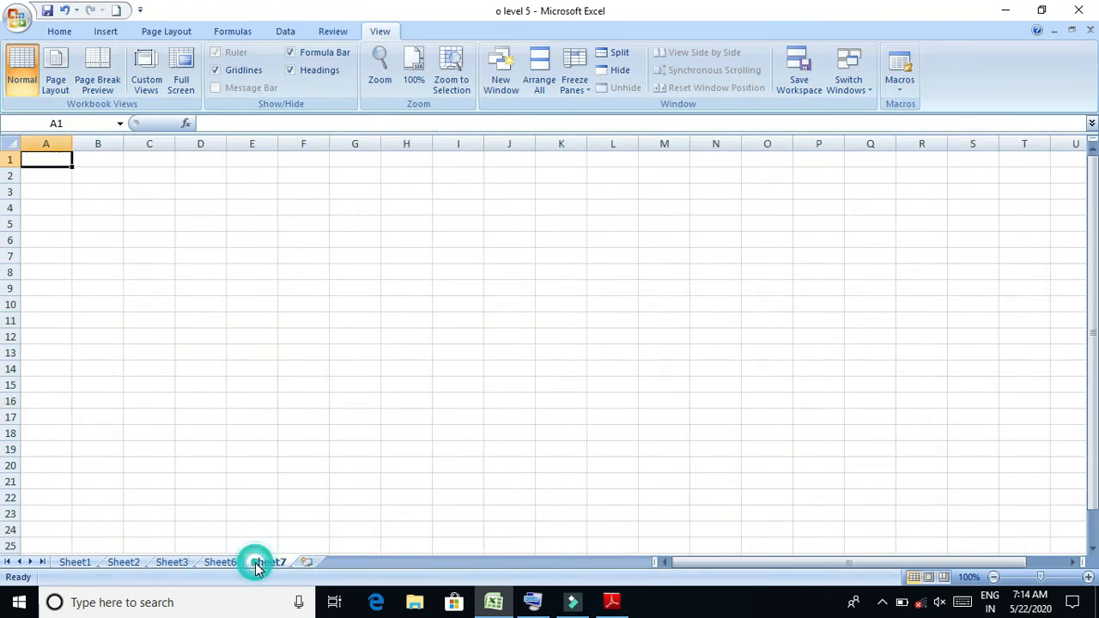
left_click(307, 562)
left_click(351, 563)
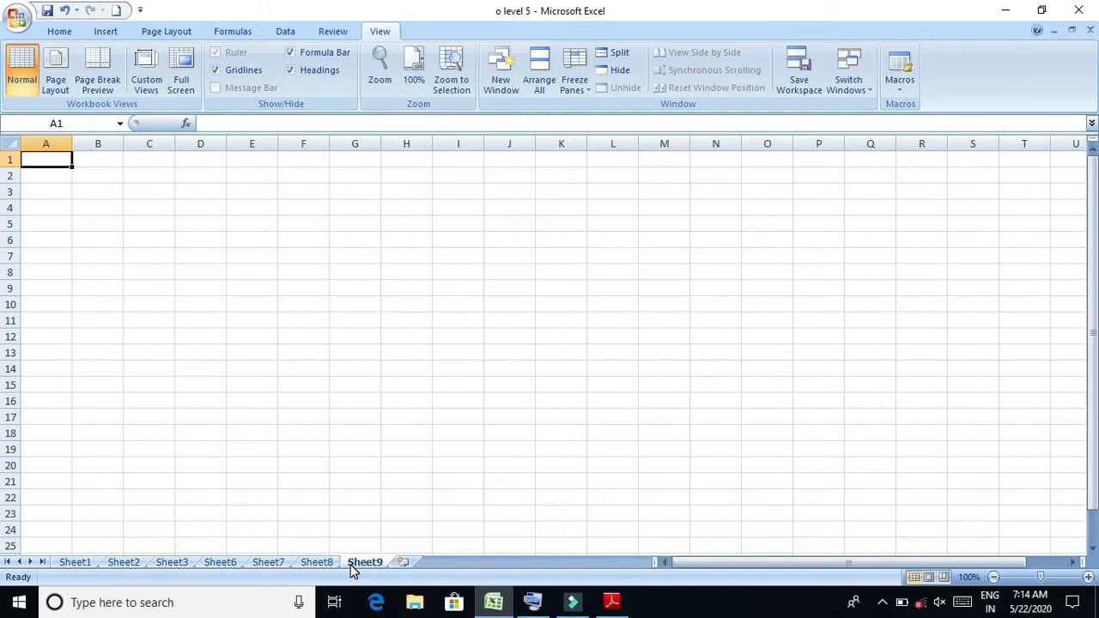
Switch between Sheet1, Sheet2 and Sheet3 to compare their contents, ending on the Sheet1 marksheet
left_click(75, 562)
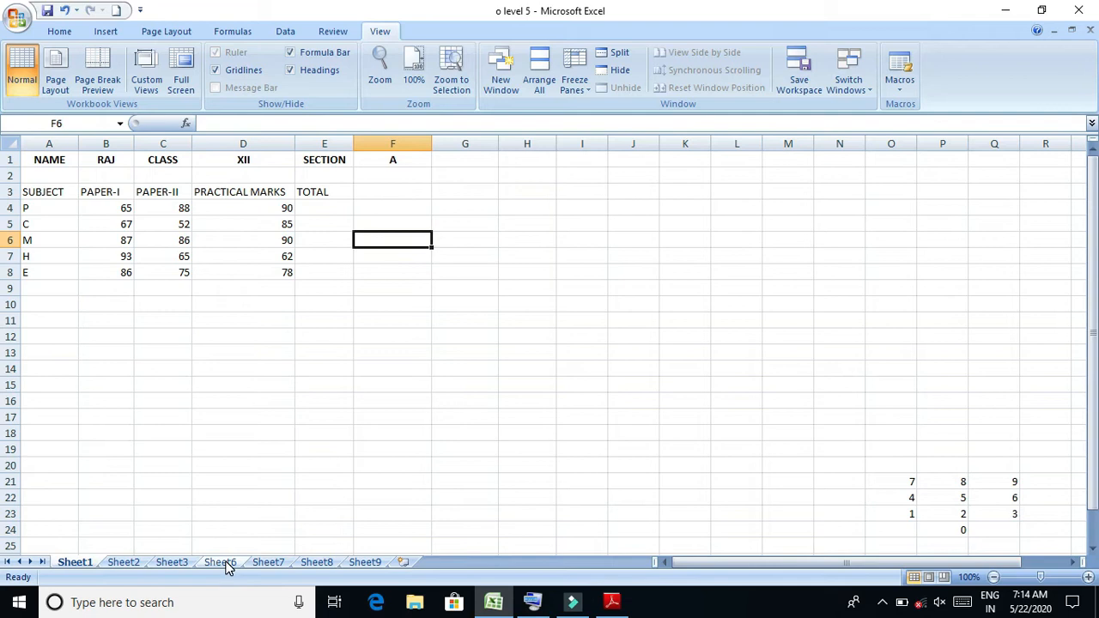
left_click(120, 563)
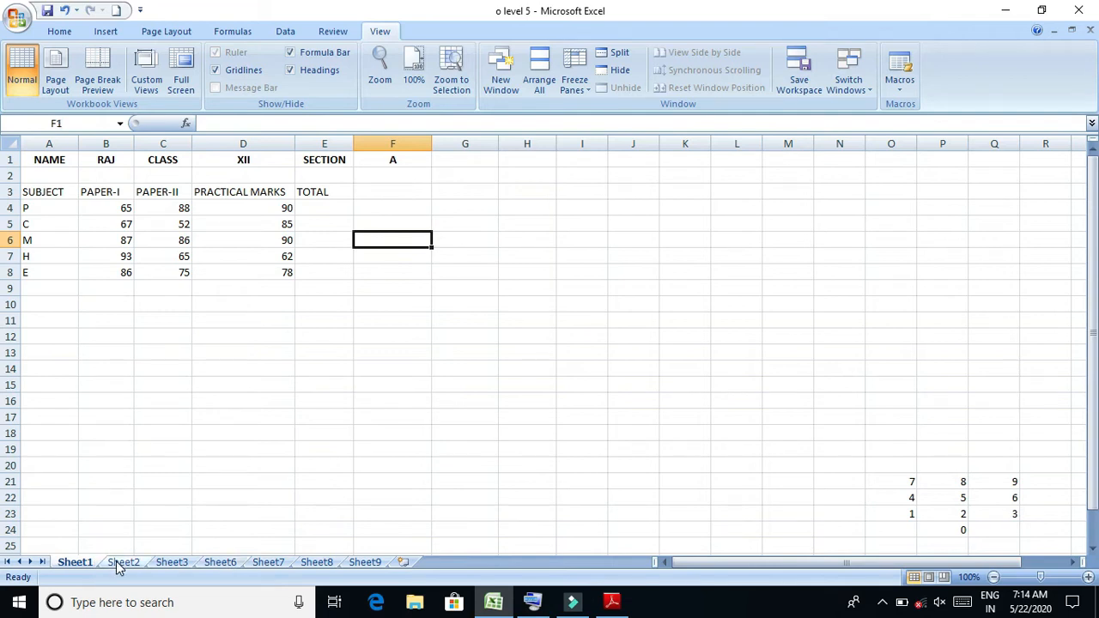
left_click(155, 563)
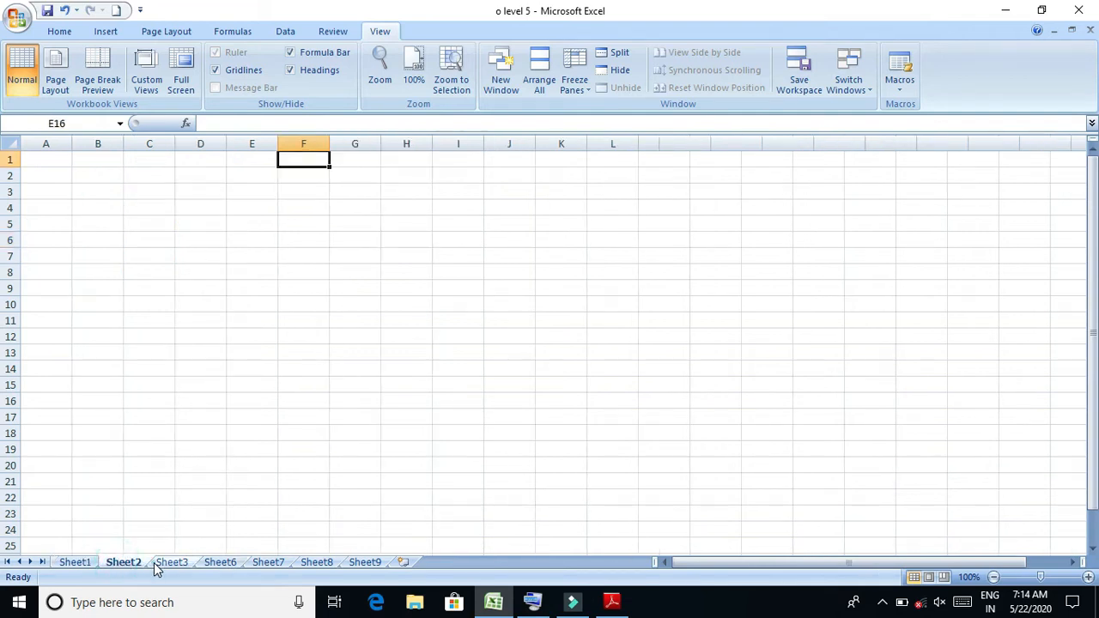
left_click(69, 564)
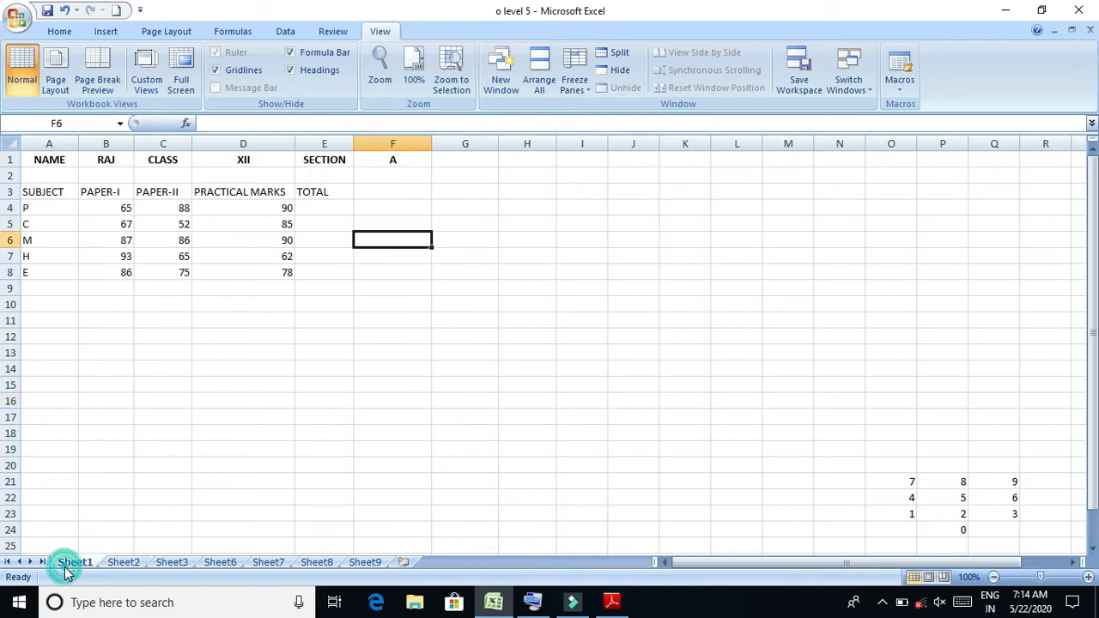
left_click(121, 563)
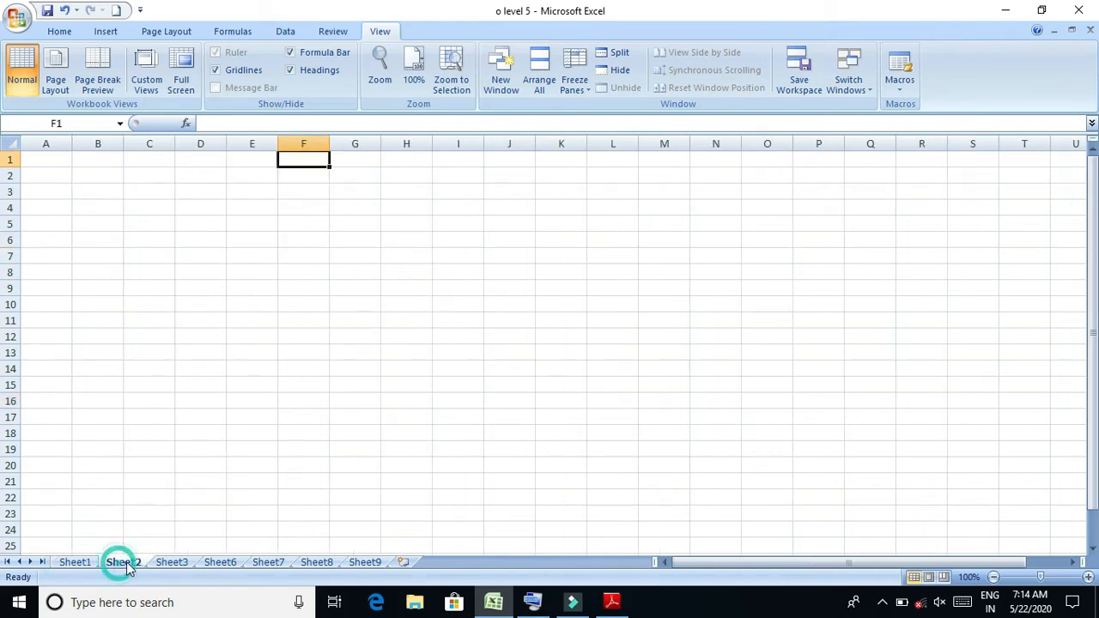
left_click(165, 563)
left_click(62, 563)
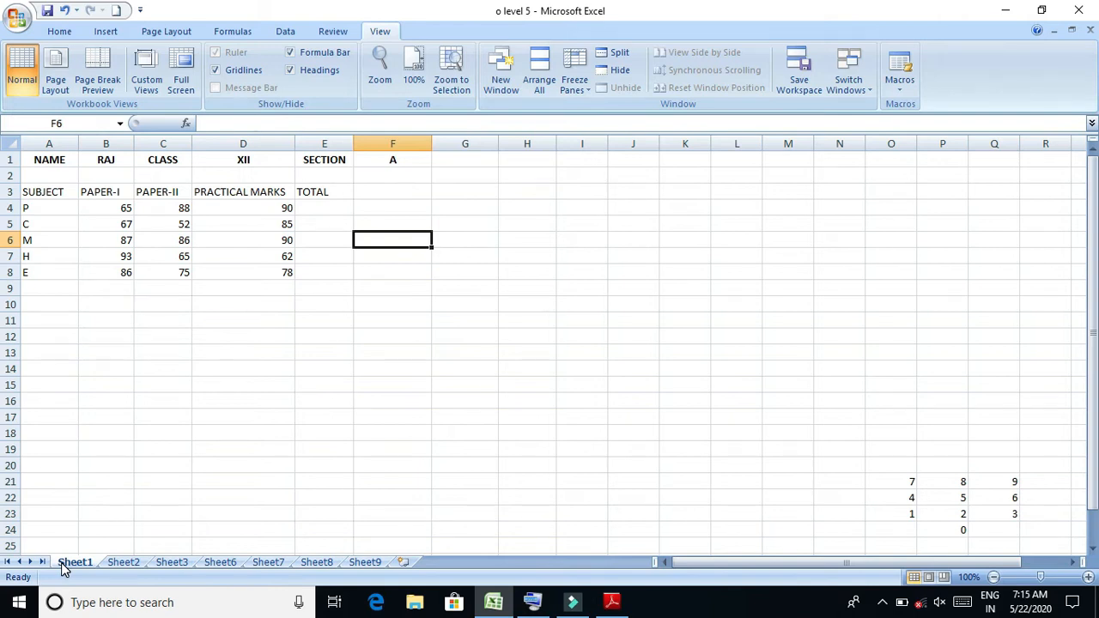
Open the Excel options and review the color scheme and ScreenTip style choices, keeping Show feature descriptions in ScreenTips
left_click(18, 17)
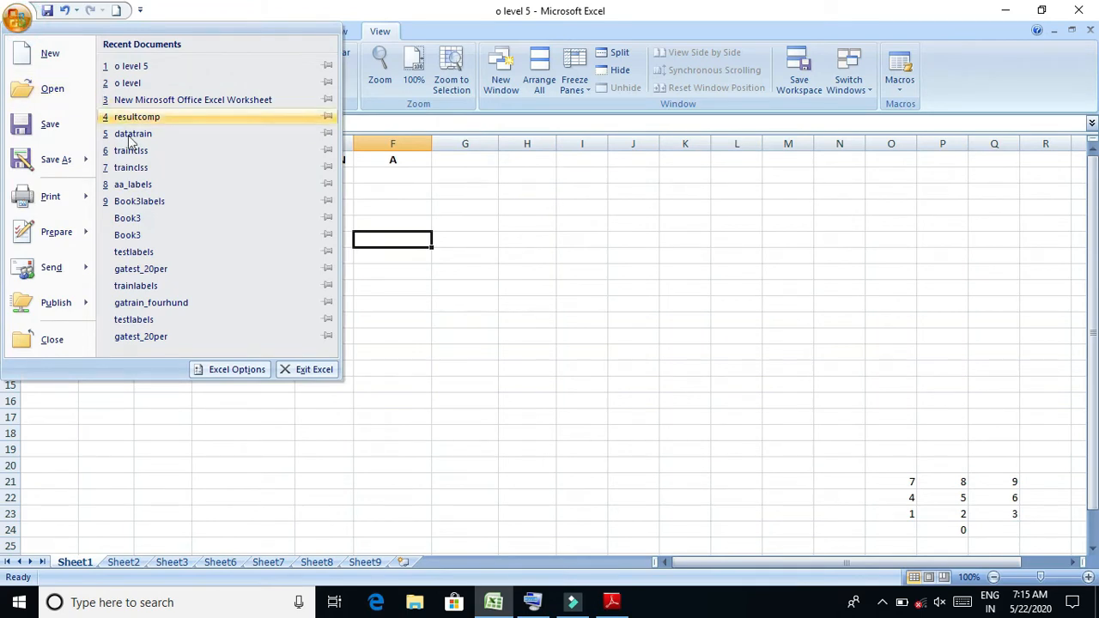
left_click(237, 369)
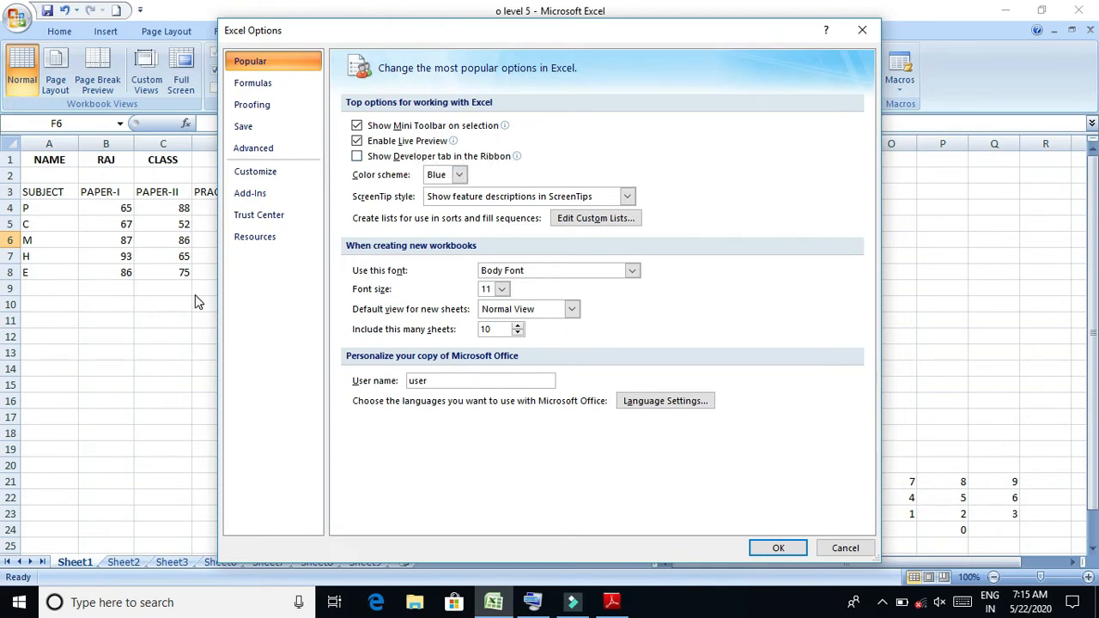
left_click(460, 176)
left_click(460, 175)
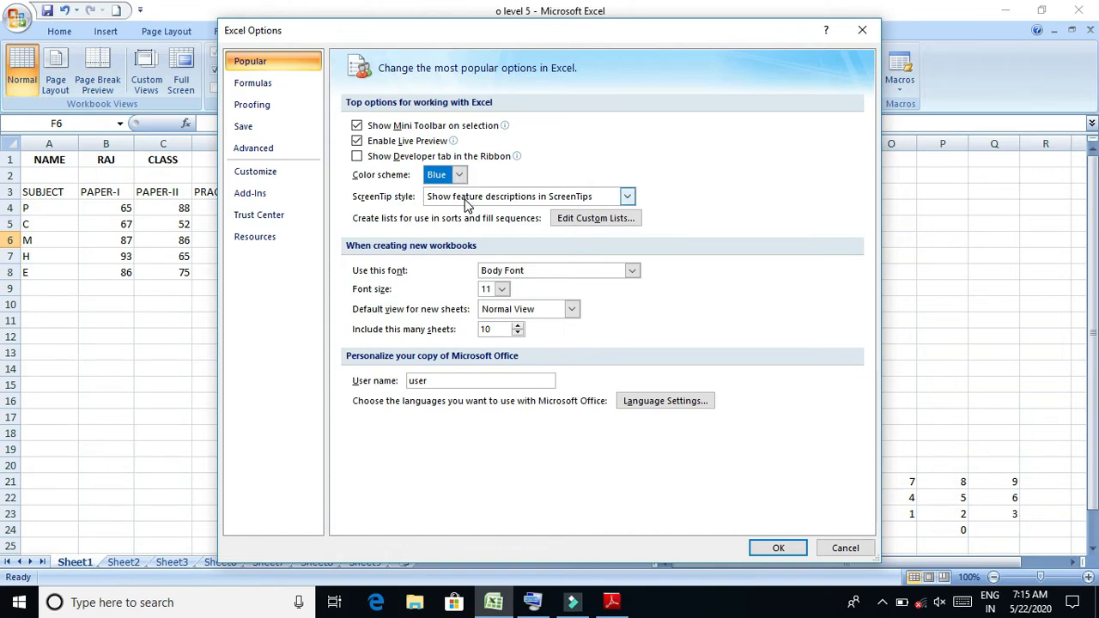
left_click(466, 202)
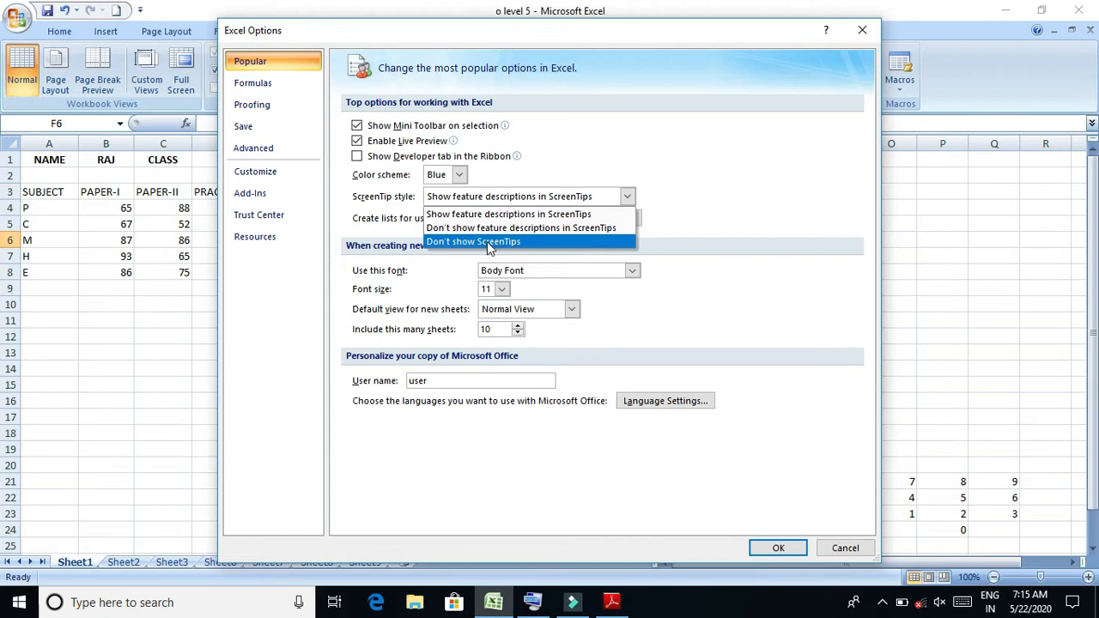
left_click(493, 213)
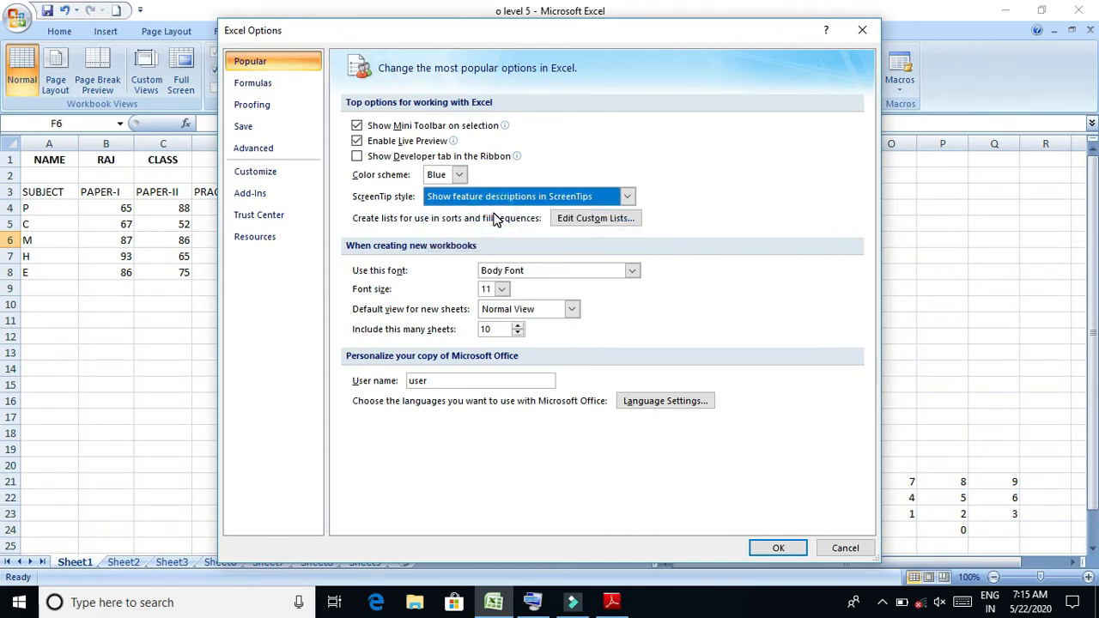
Look through the entries of the built-in weekday and month custom lists, then close the custom lists without changes
left_click(617, 221)
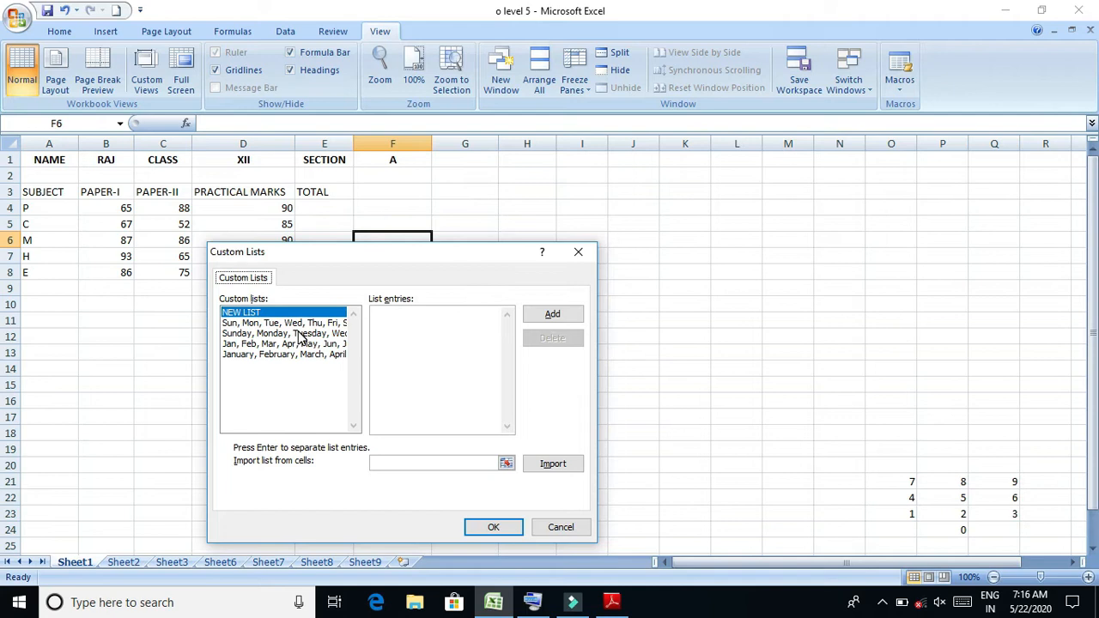
left_click(300, 335)
left_click(301, 323)
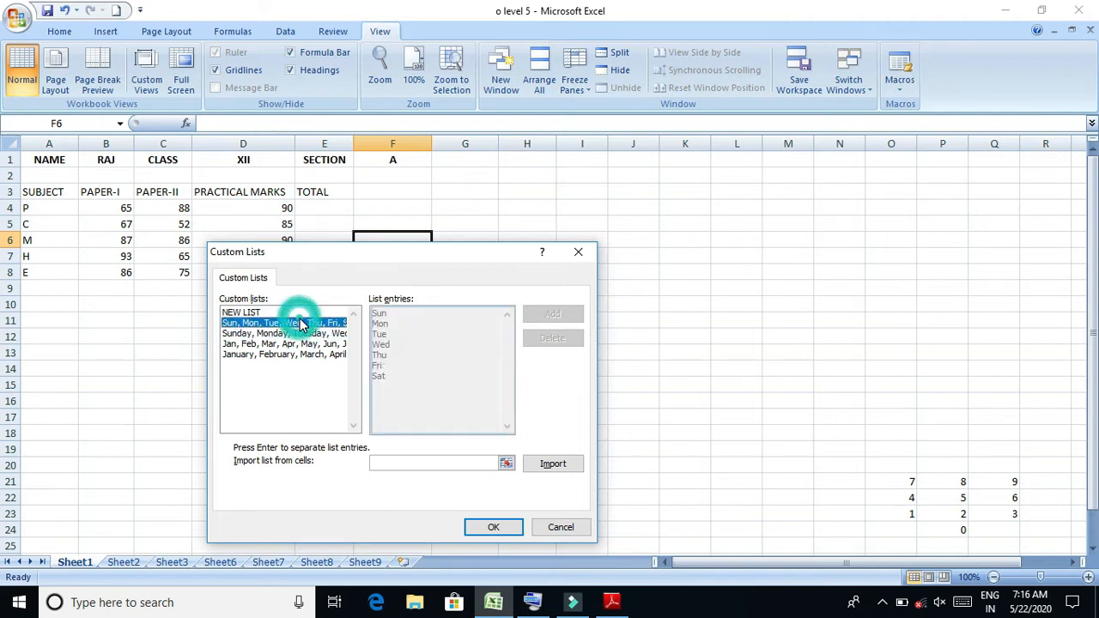
left_click(301, 336)
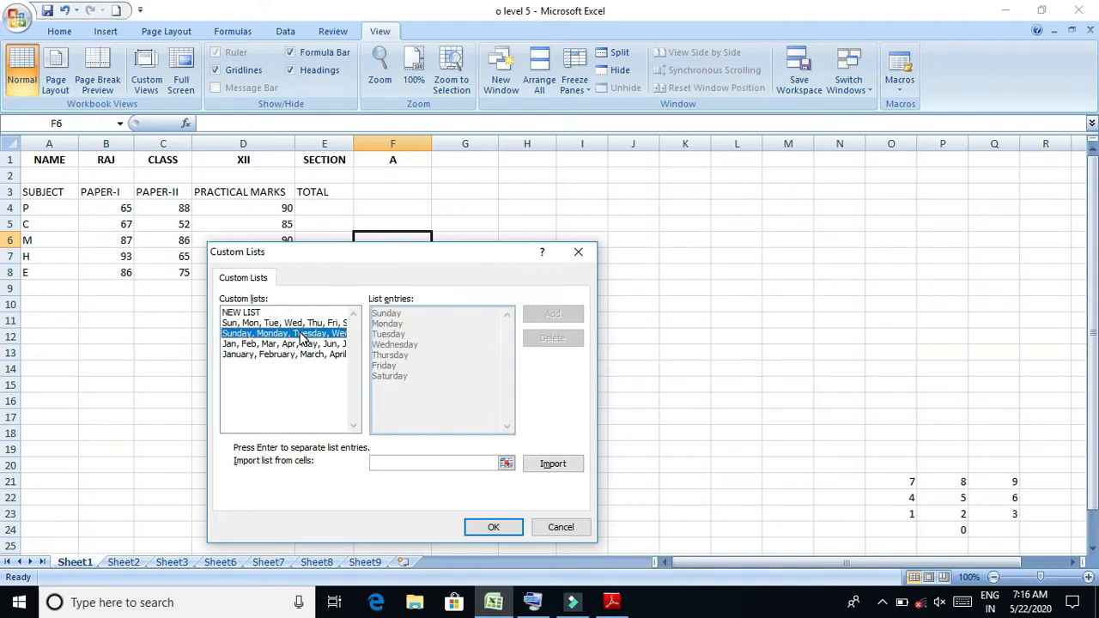
left_click(294, 346)
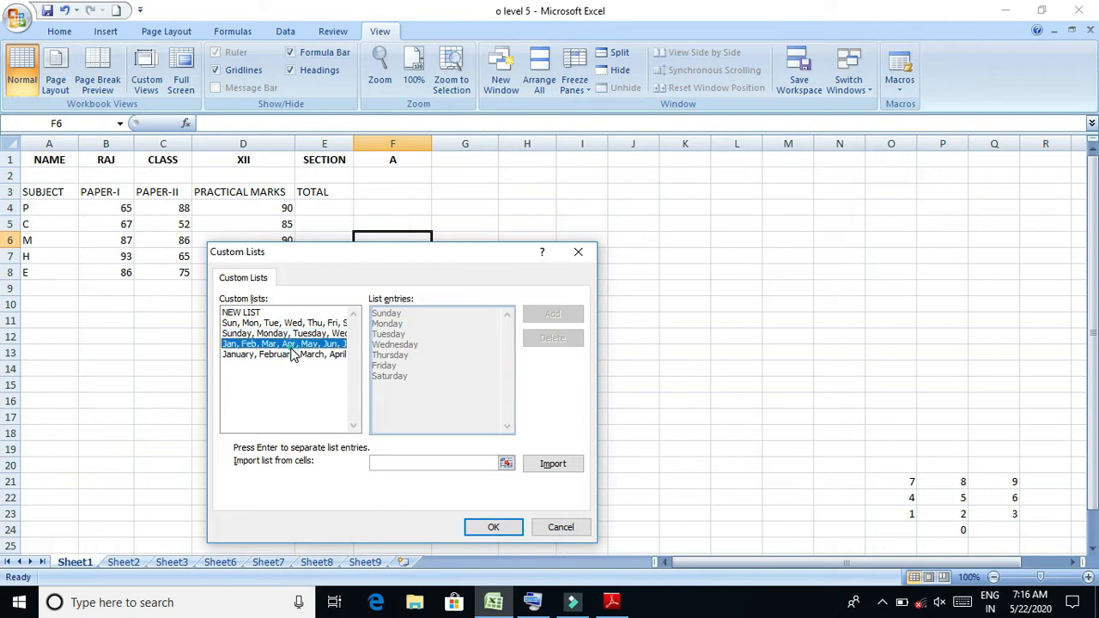
left_click(292, 355)
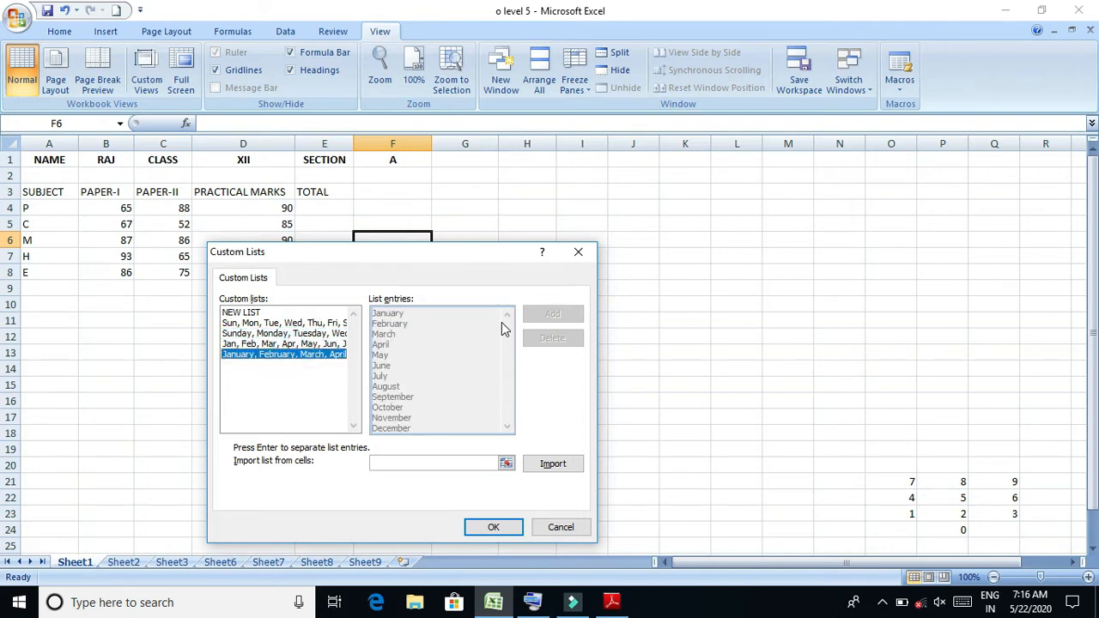
left_click(506, 463)
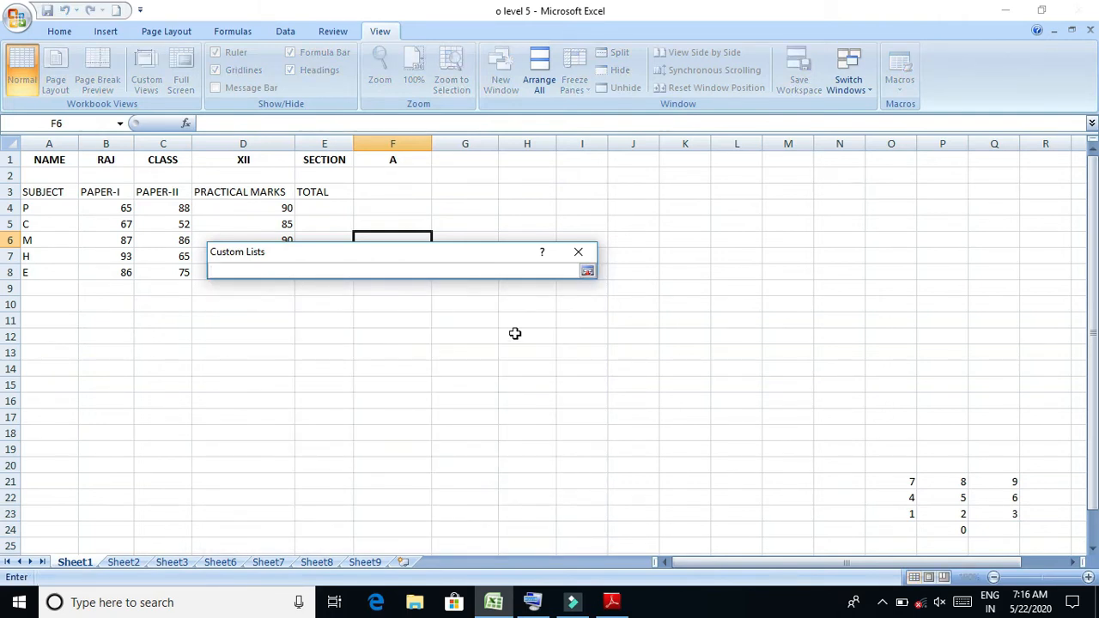
left_click(578, 251)
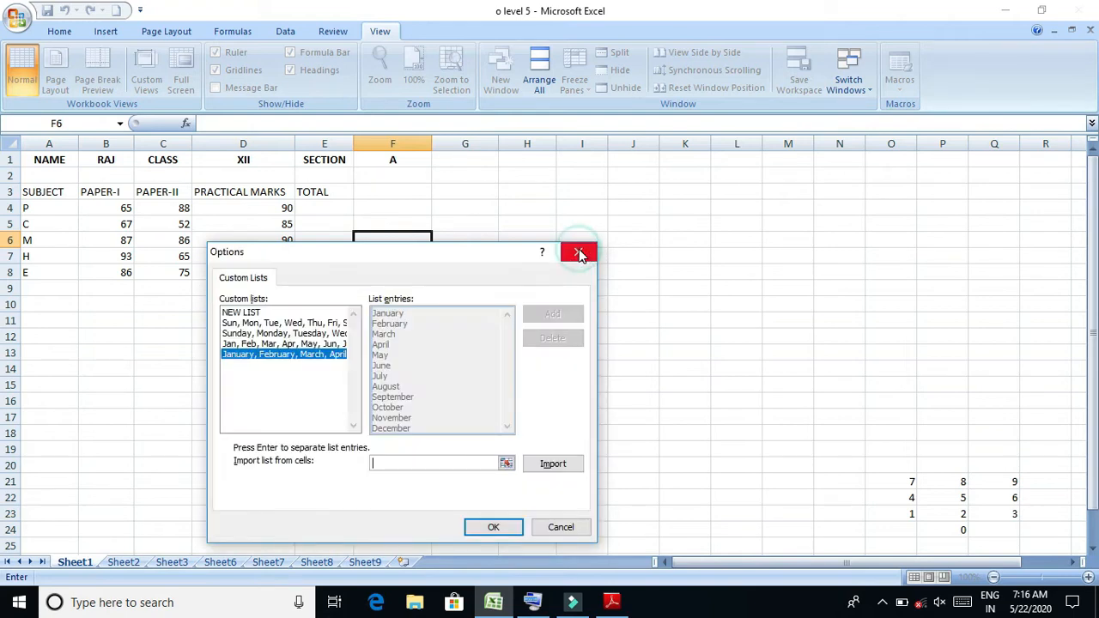
left_click(563, 527)
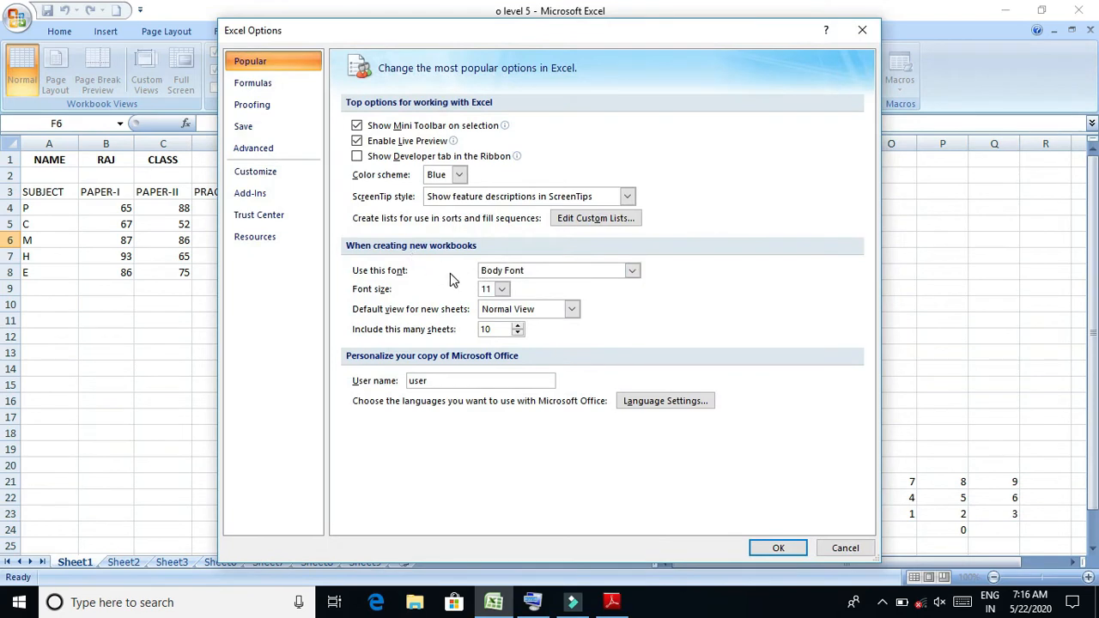
Review the available fonts, font sizes and default views for new workbooks without changing them
left_click(490, 270)
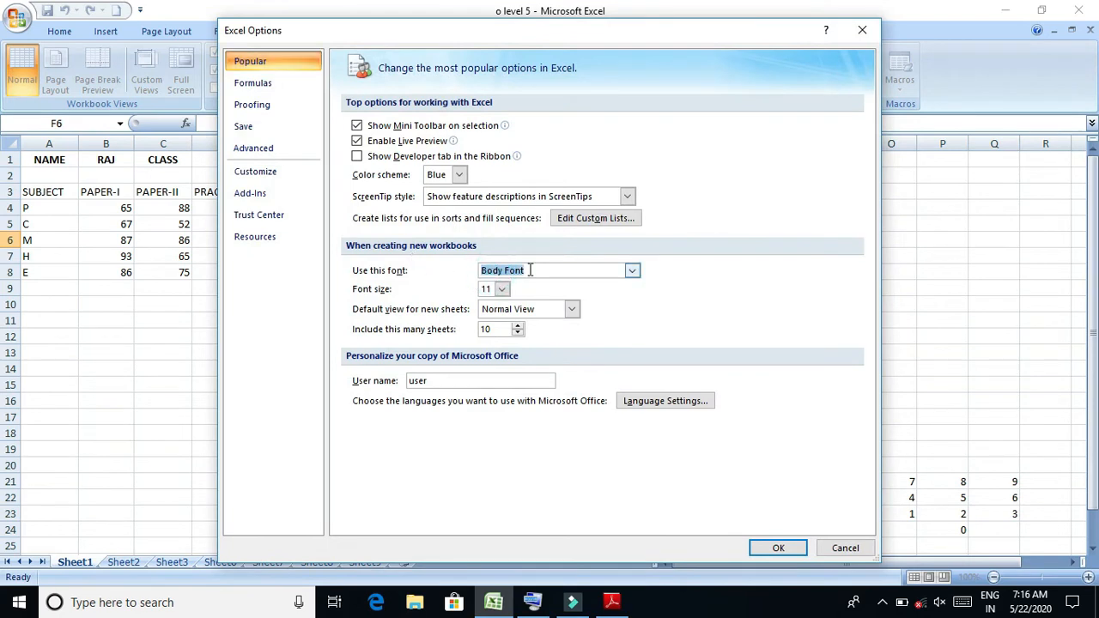
left_click(632, 271)
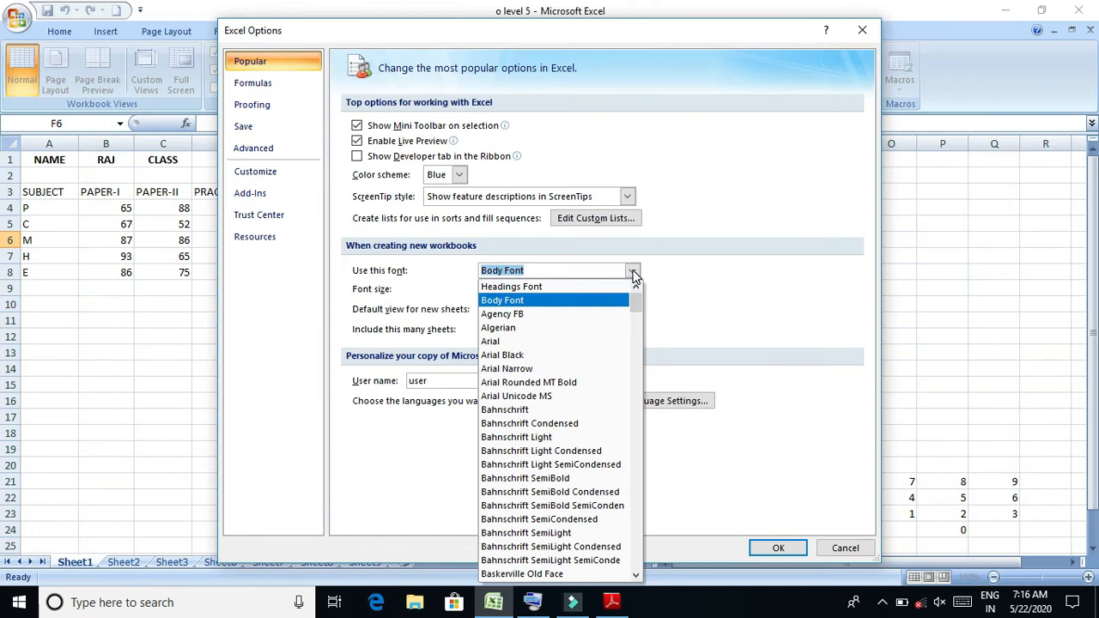
left_click(625, 294)
left_click(651, 299)
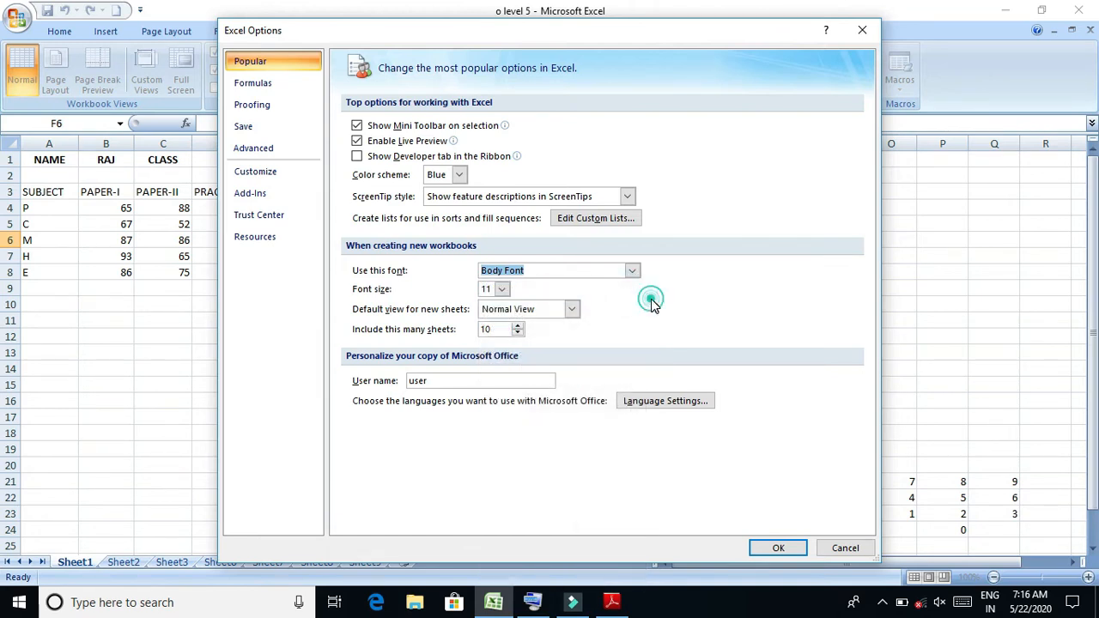
left_click(502, 290)
left_click(111, 260)
left_click(125, 259)
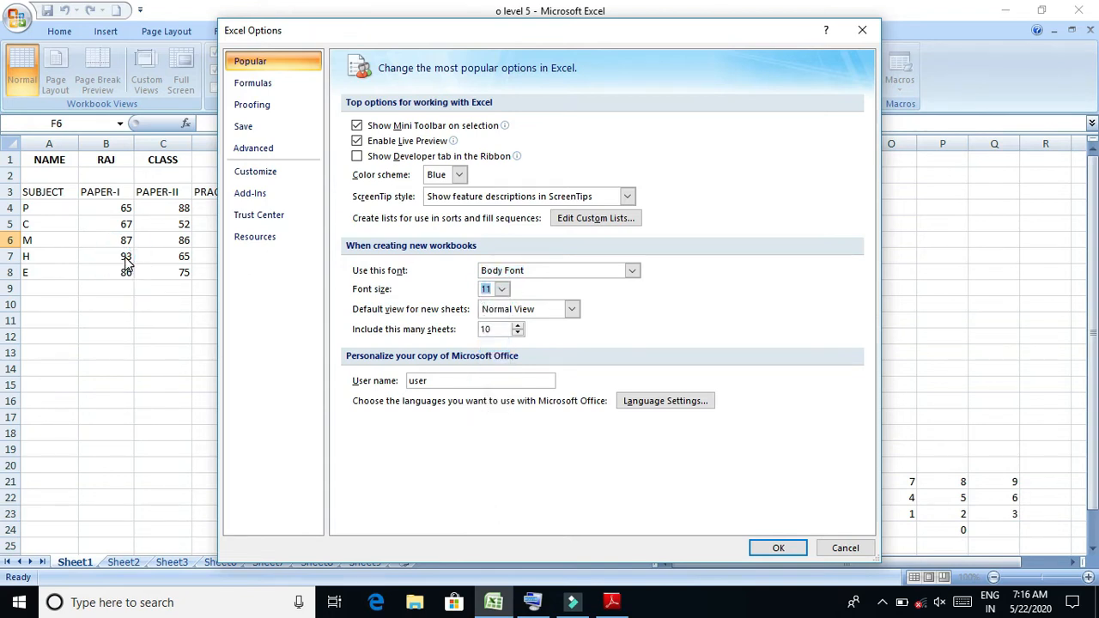
left_click(503, 291)
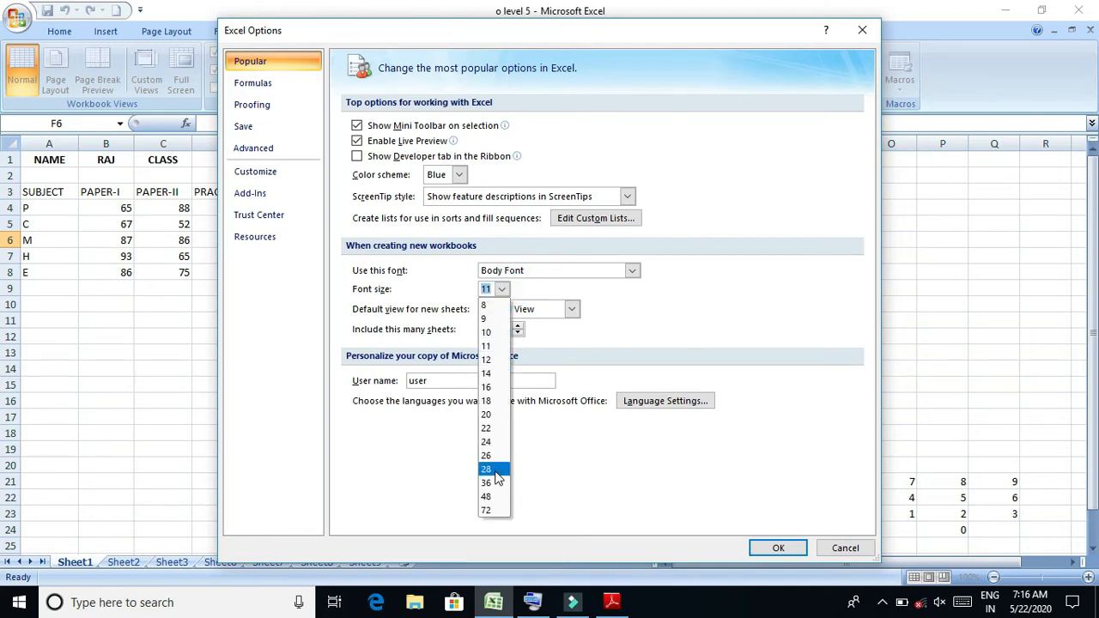
left_click(624, 332)
left_click(570, 309)
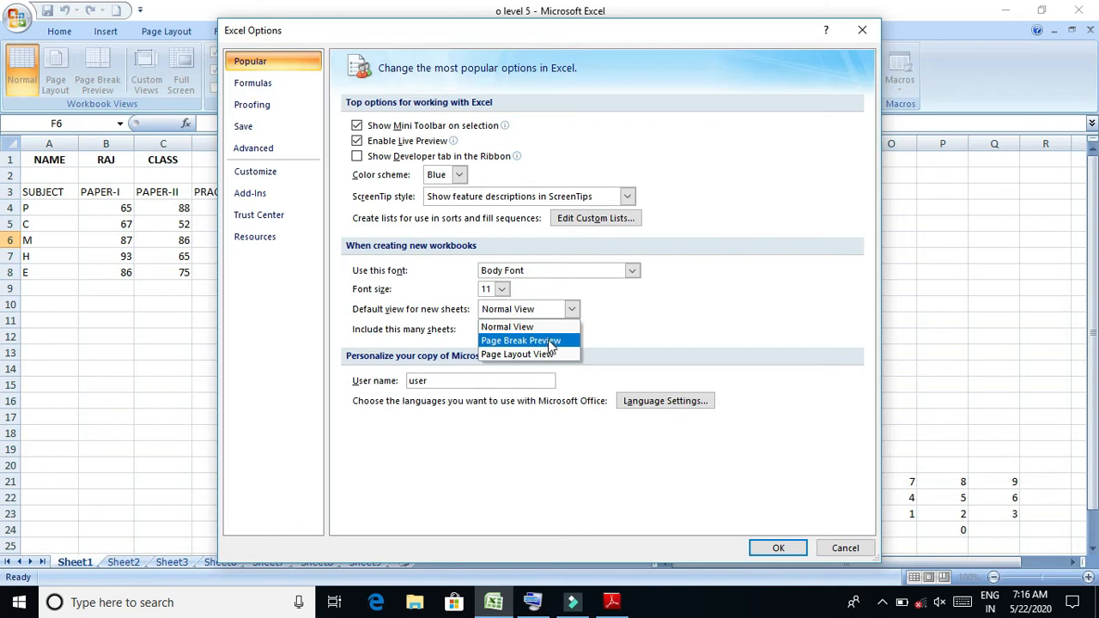
left_click(625, 344)
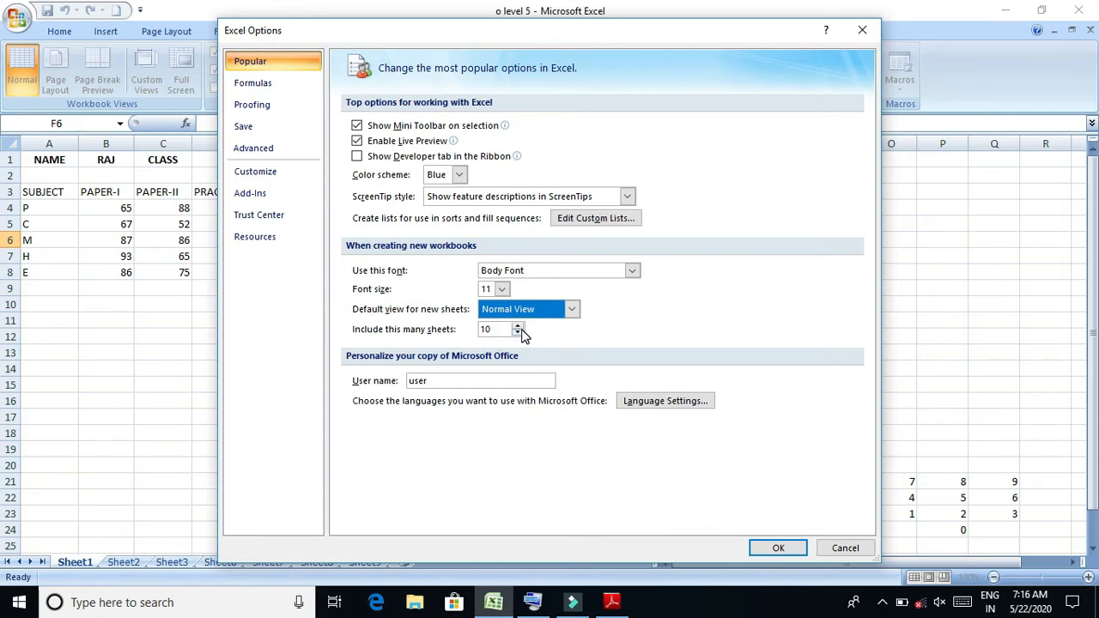
Set the number of sheets included in new workbooks to 1
left_click(518, 327)
left_click(519, 327)
left_click(519, 327)
left_click(519, 327)
left_click(519, 328)
left_click(519, 334)
left_click(520, 334)
left_click(519, 334)
left_click(519, 334)
left_click(519, 334)
left_click(519, 334)
left_click(520, 334)
left_click(519, 334)
left_click(520, 334)
left_click(519, 334)
left_click(519, 334)
left_click(520, 334)
left_click(519, 334)
left_click(520, 334)
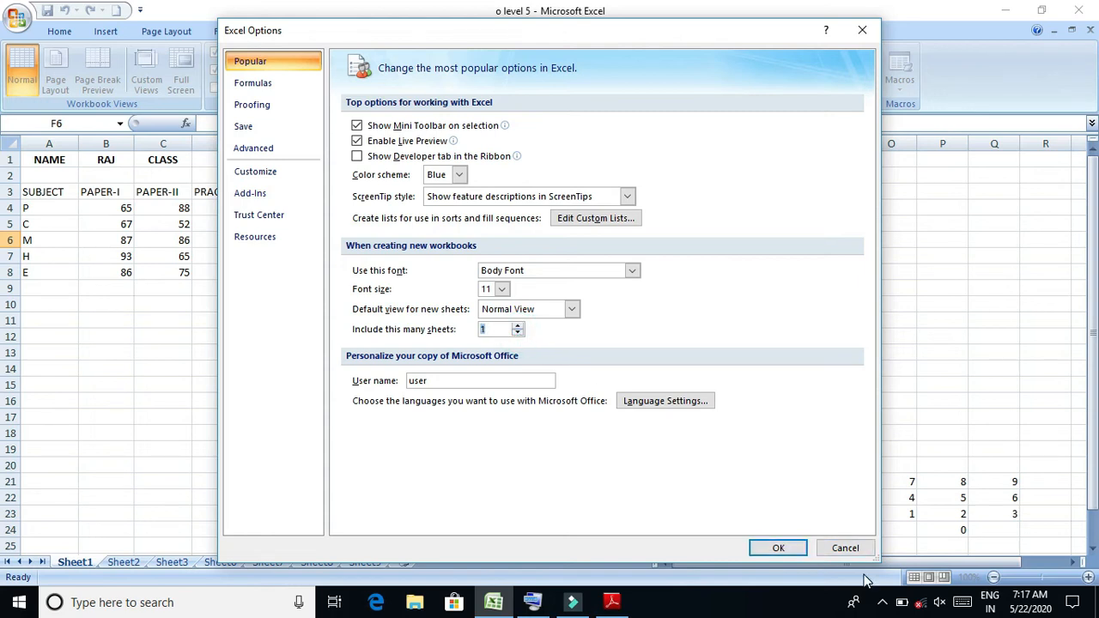
left_click(881, 602)
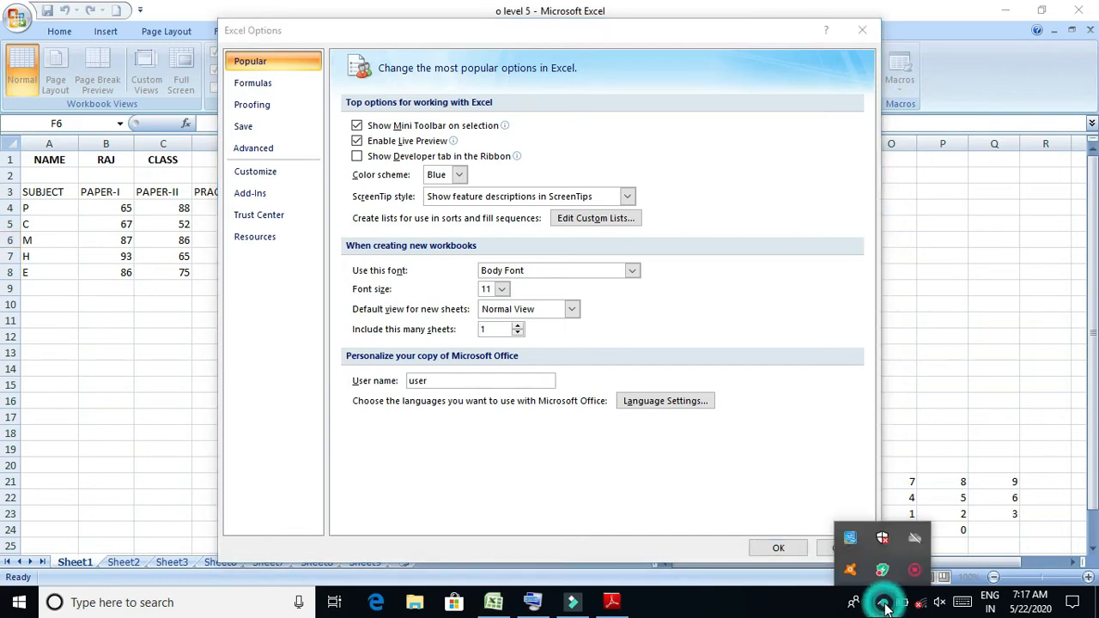
right_click(916, 572)
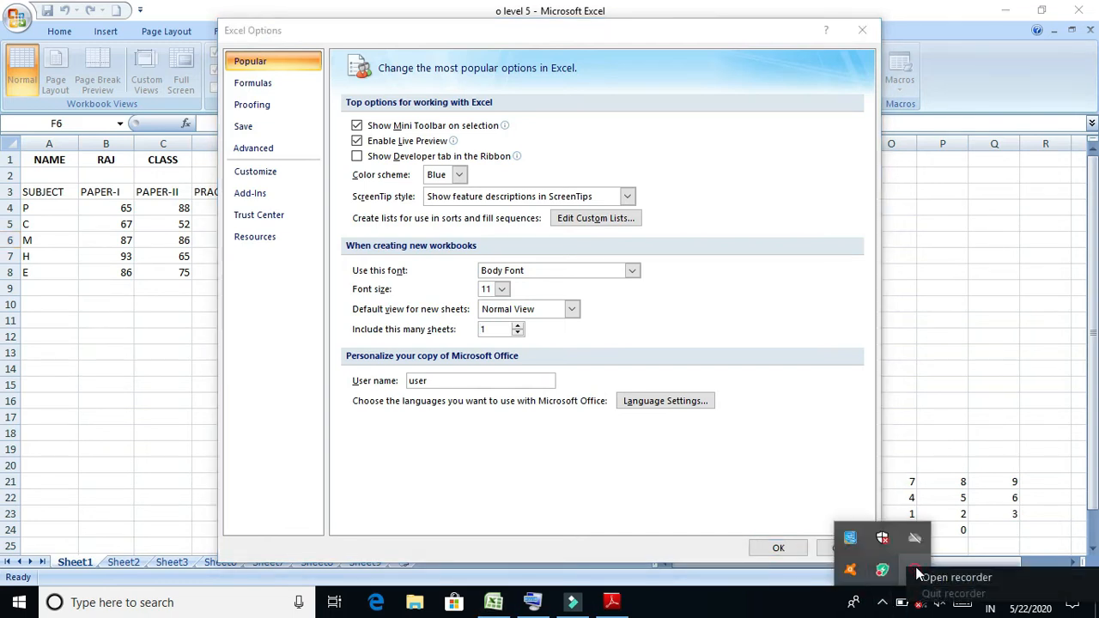
left_click(933, 581)
left_click(879, 571)
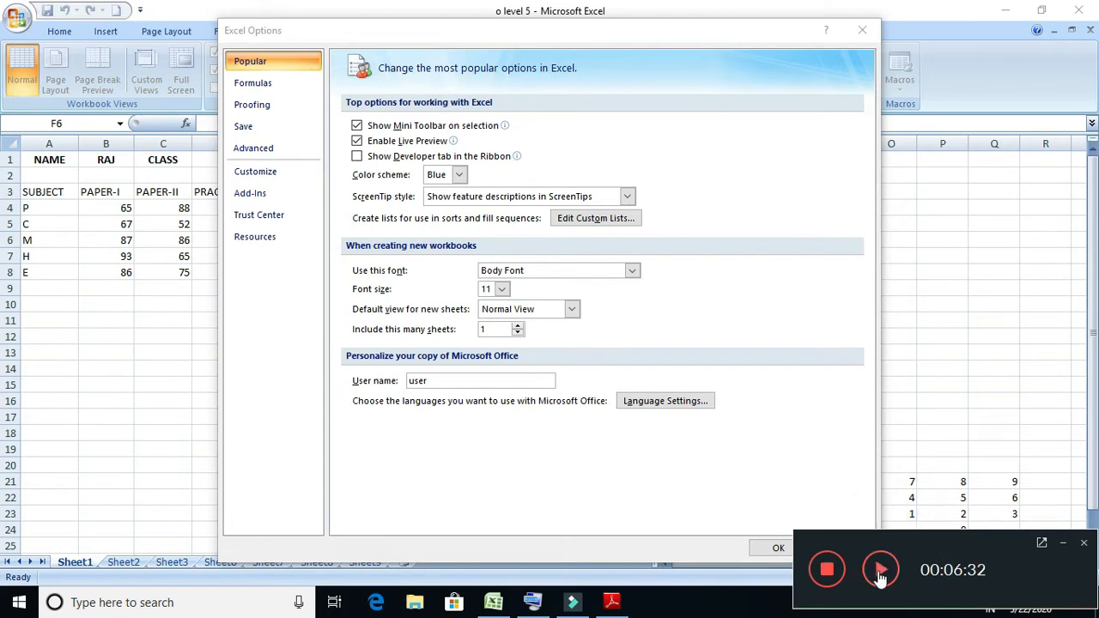
left_click(879, 573)
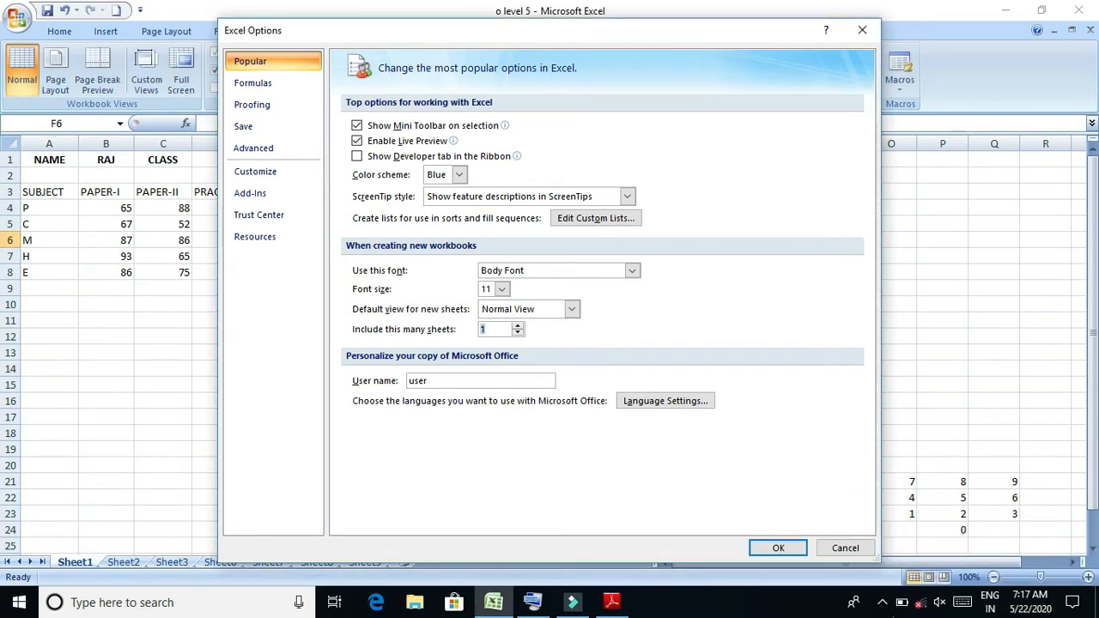
left_click(883, 604)
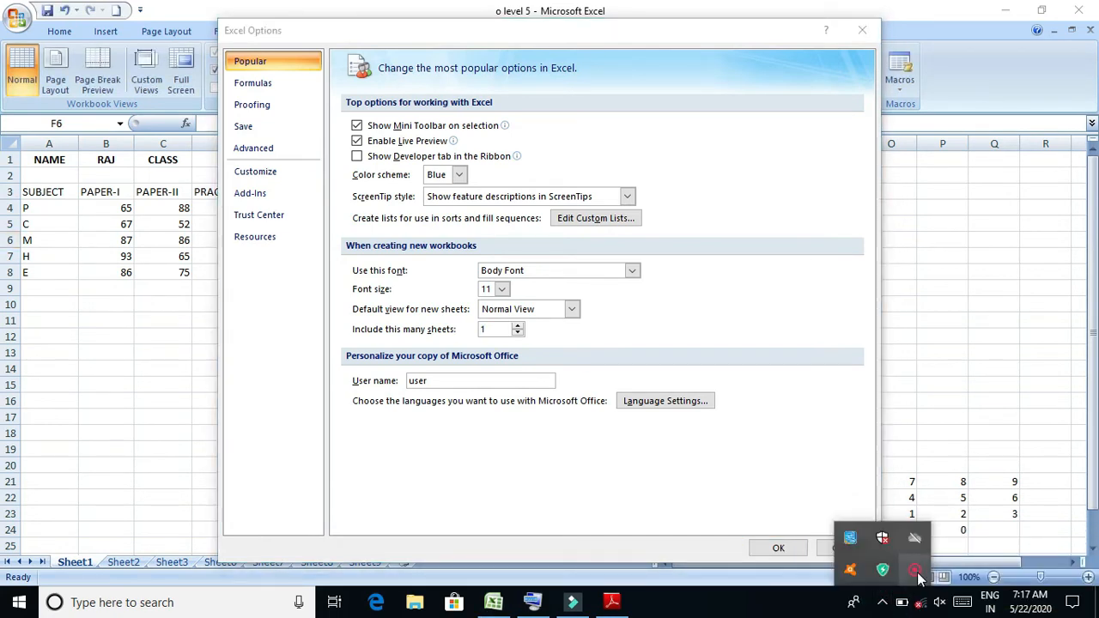
right_click(917, 577)
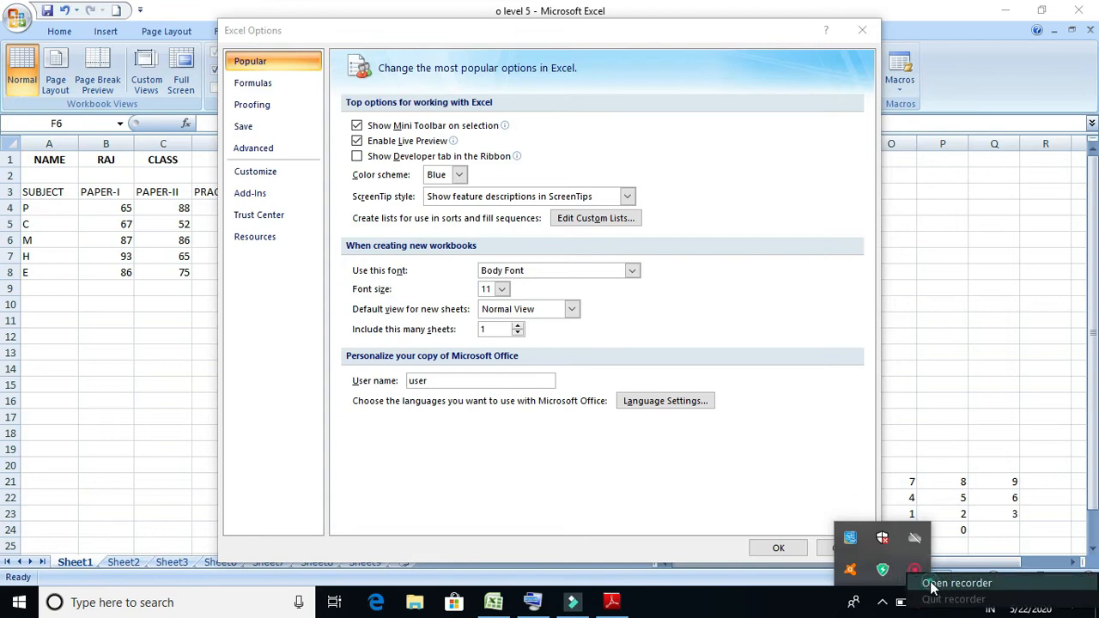
left_click(931, 585)
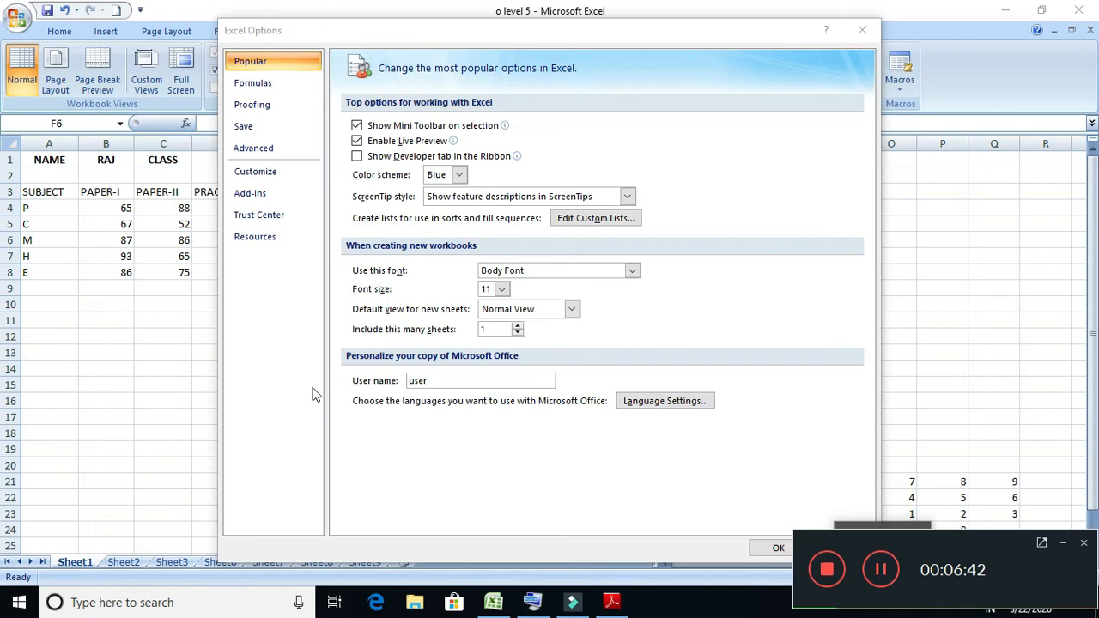
Set the number of sheets included in new workbooks to 3
left_click(518, 331)
left_click(519, 329)
left_click(519, 329)
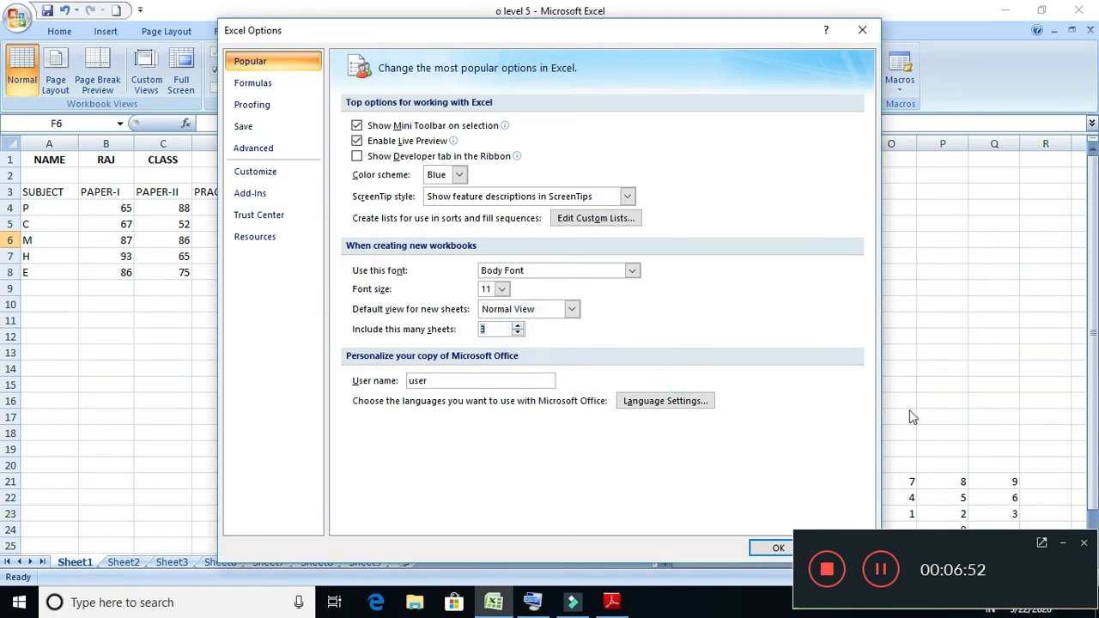
left_click(1062, 543)
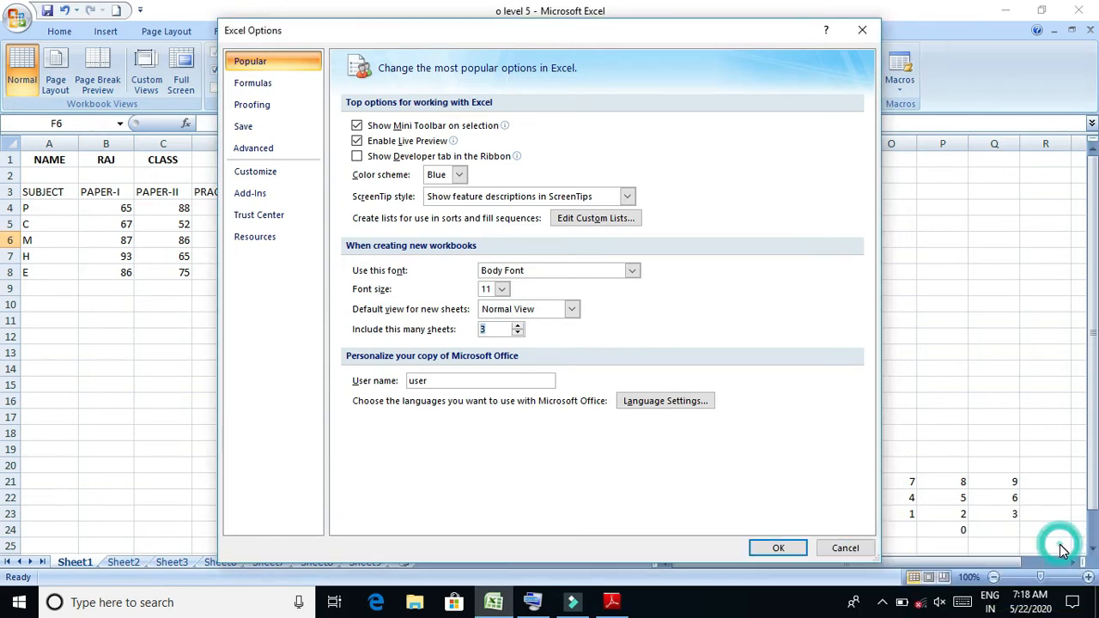
left_click(640, 337)
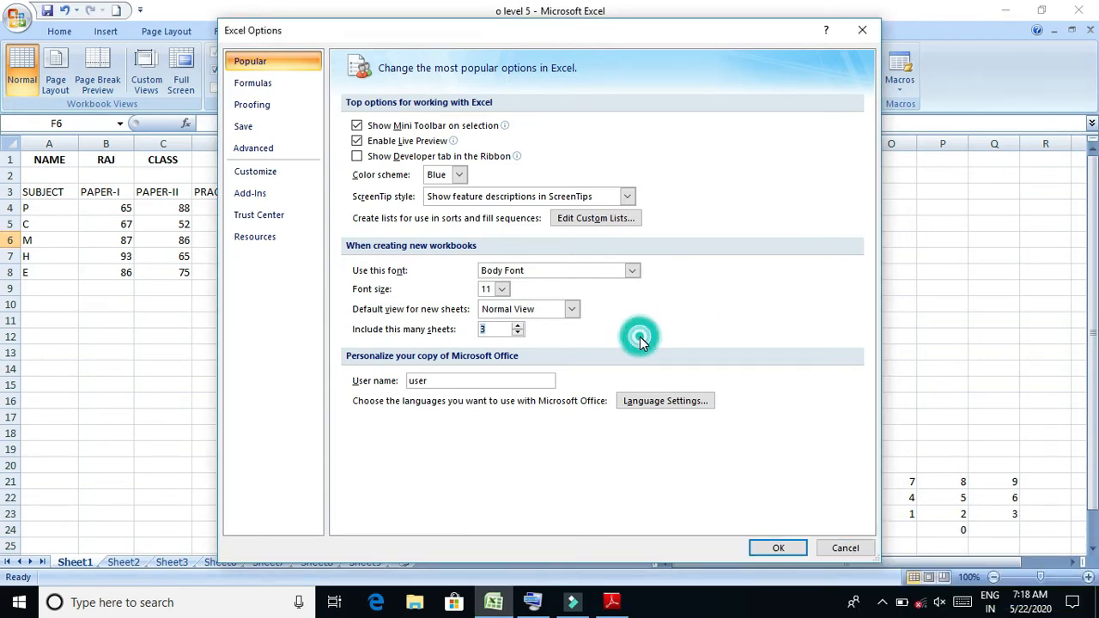
Set the number of sheets included in new workbooks to 255
left_click(490, 328)
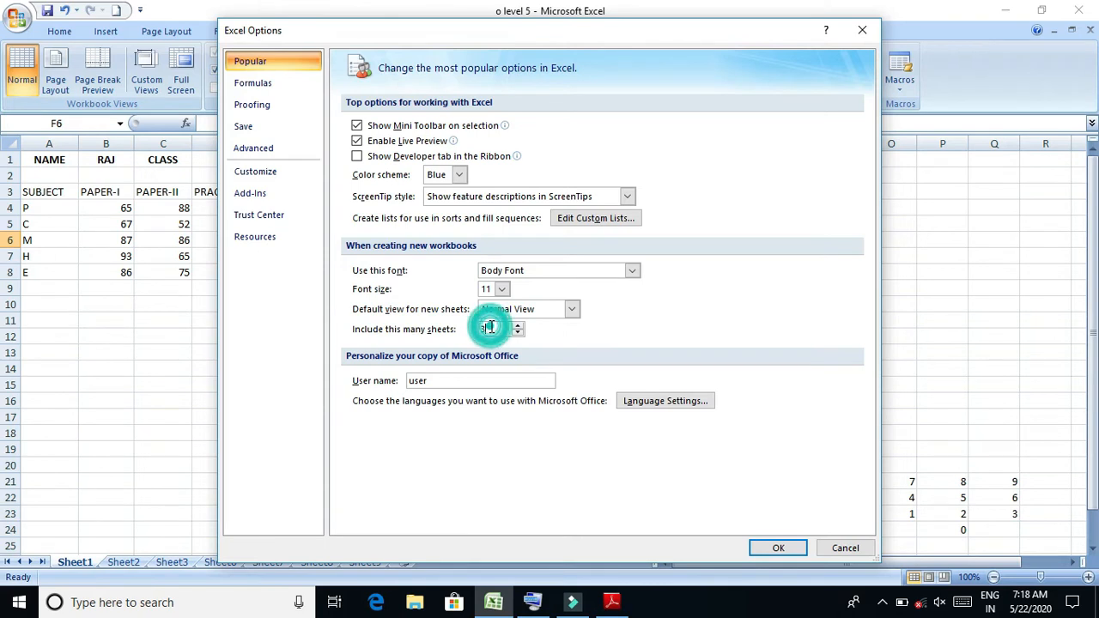
key("BackSpace")
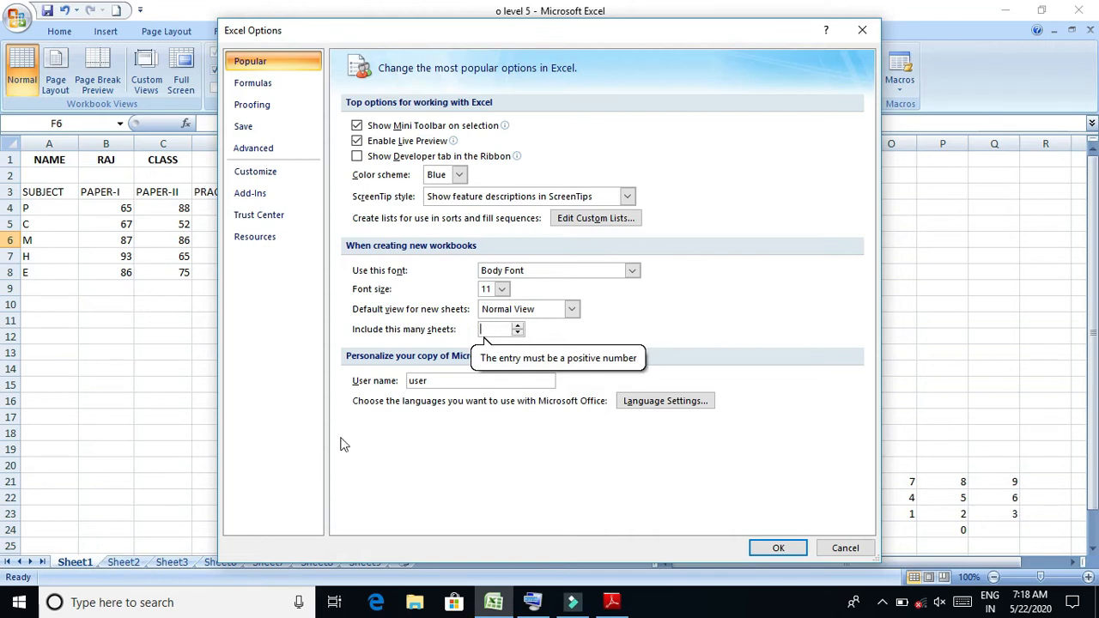
left_click_drag(692, 27, 692, 8)
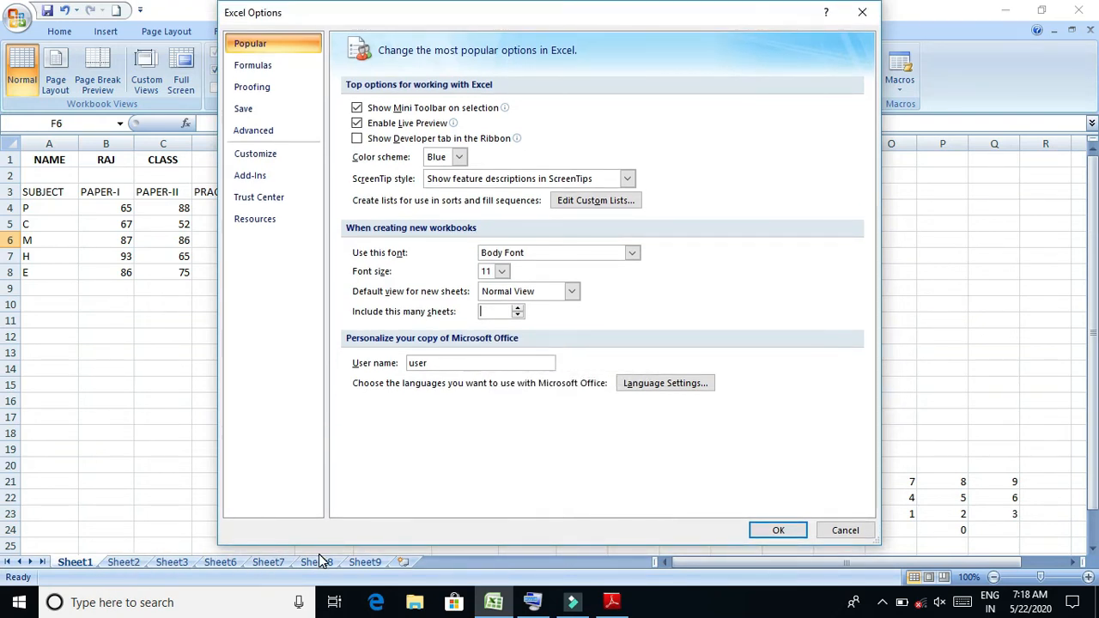
left_click(501, 313)
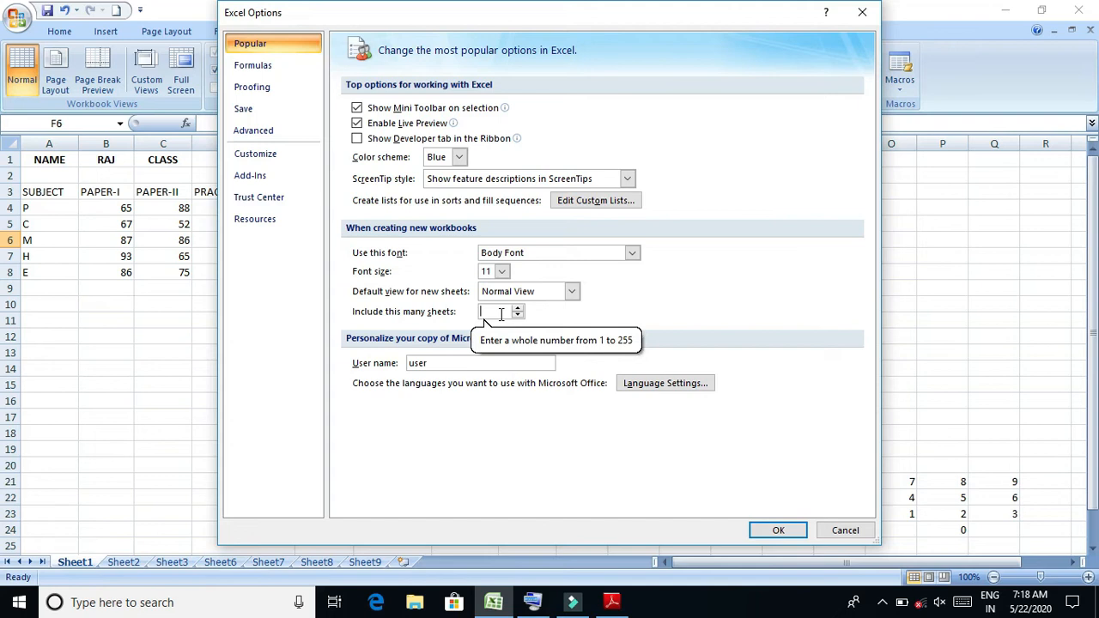
type("255")
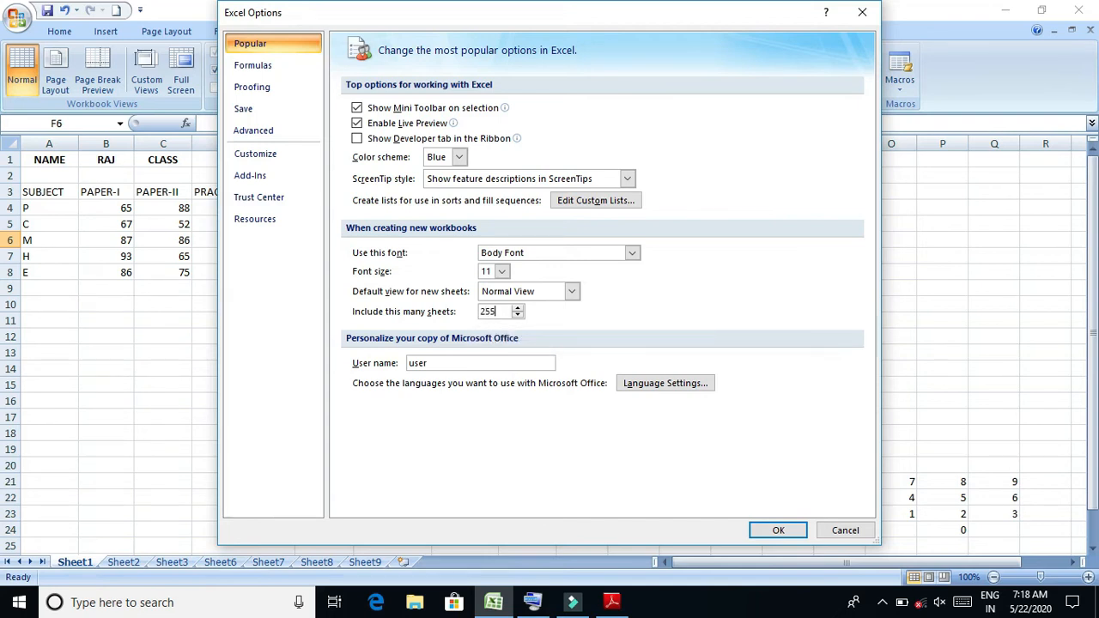
left_click(502, 313)
Open the Microsoft Office language settings and look through the list of available editing languages
left_click(657, 389)
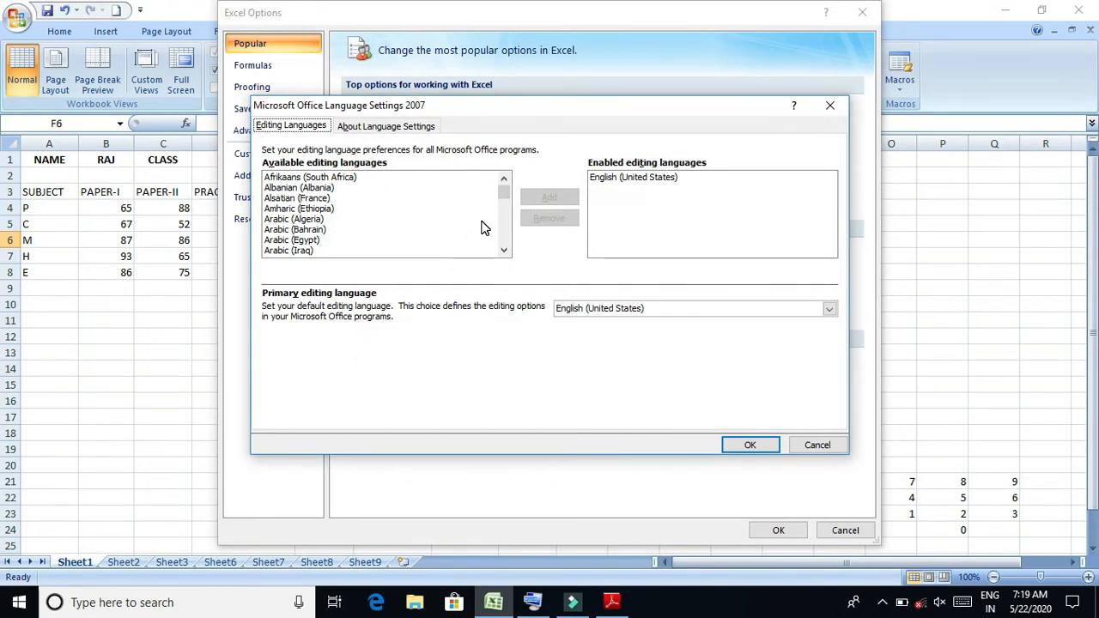
scroll(504, 250, "down", 1)
left_click(504, 250)
left_click(504, 177)
left_click(504, 178)
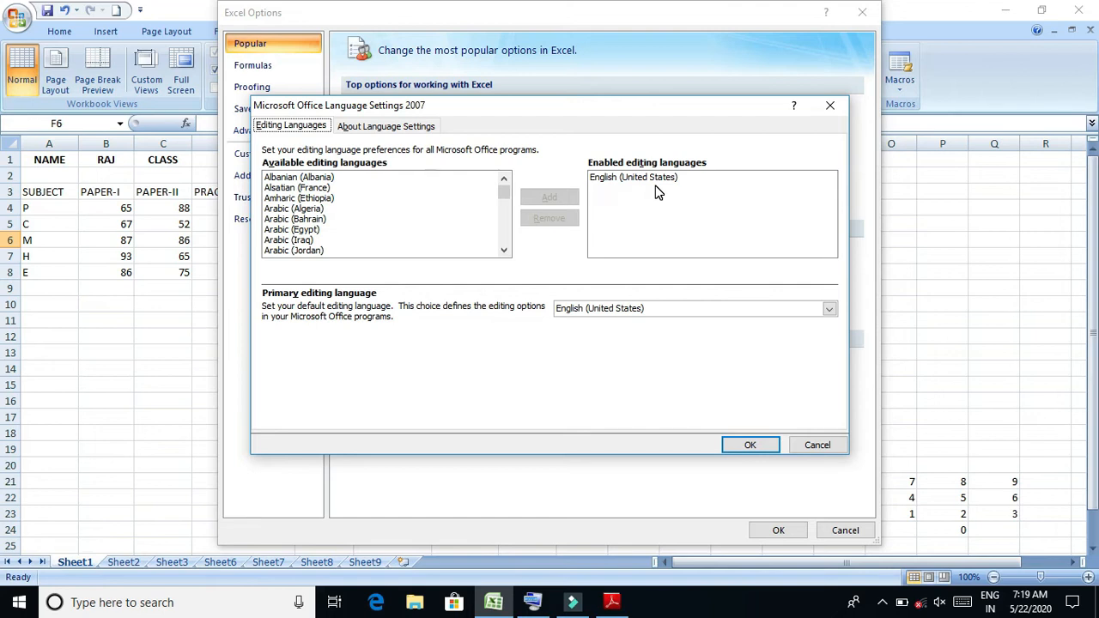
left_click(504, 251)
left_click(505, 253)
left_click(505, 253)
left_click(505, 253)
left_click(505, 253)
left_click(505, 253)
left_click(505, 253)
left_click(504, 253)
left_click(505, 253)
left_click(505, 251)
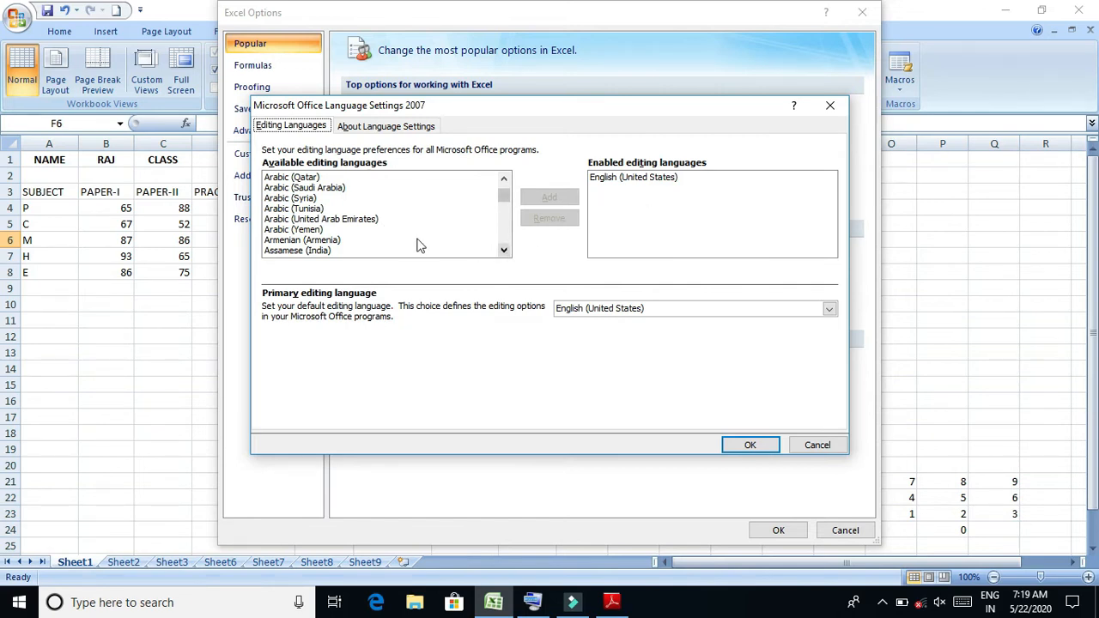
Add English (United Kingdom) to the enabled editing languages
left_click_drag(506, 203, 507, 215)
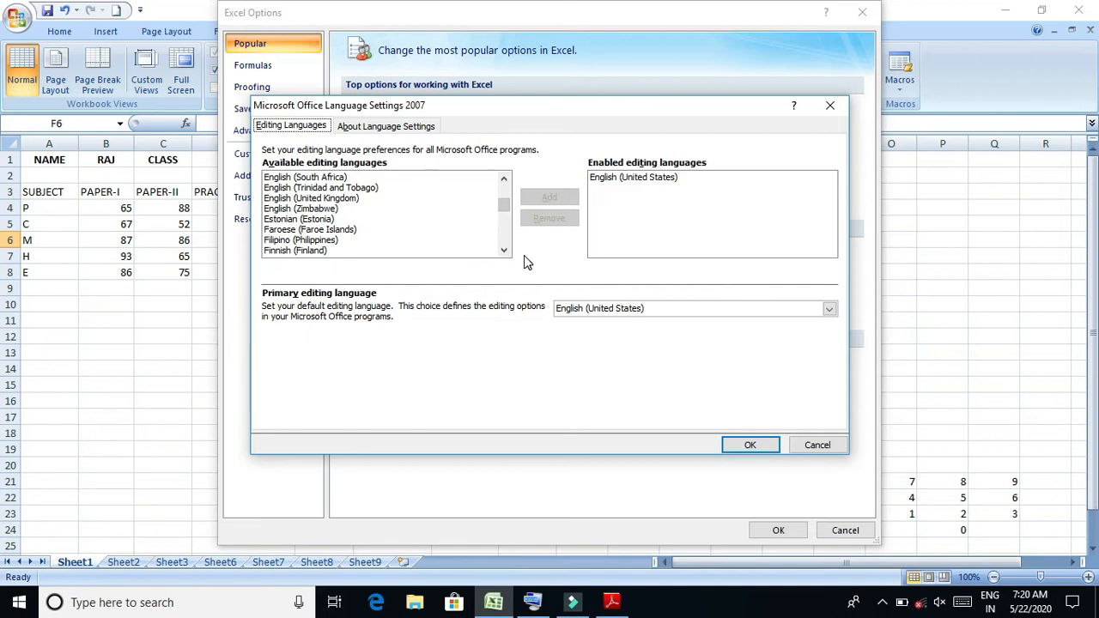
left_click(337, 198)
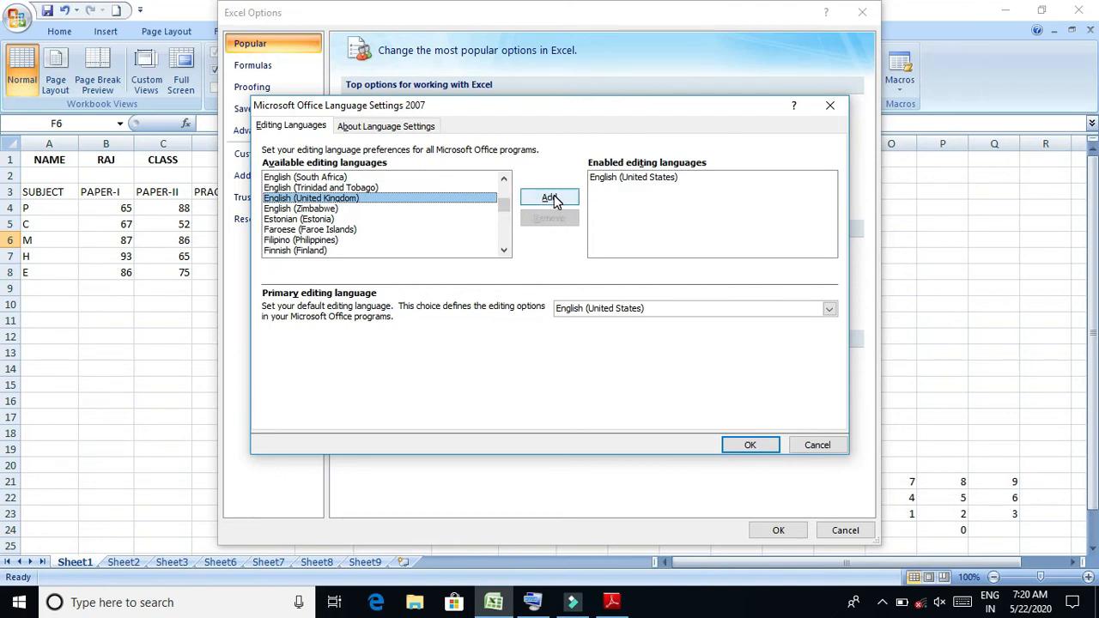
left_click(549, 198)
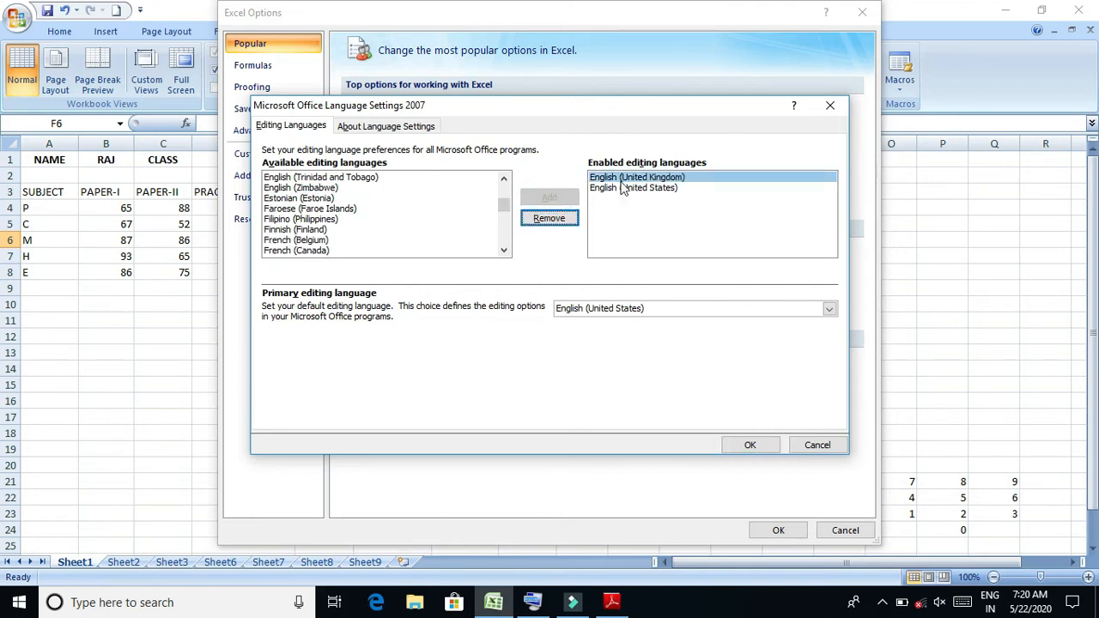
left_click(656, 189)
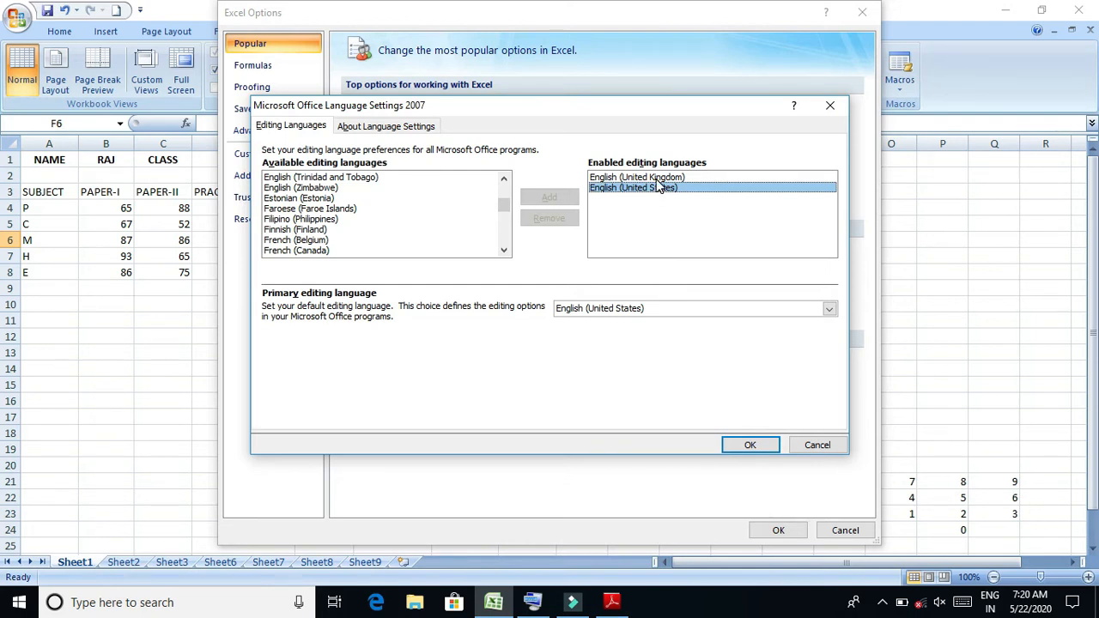
left_click(658, 179)
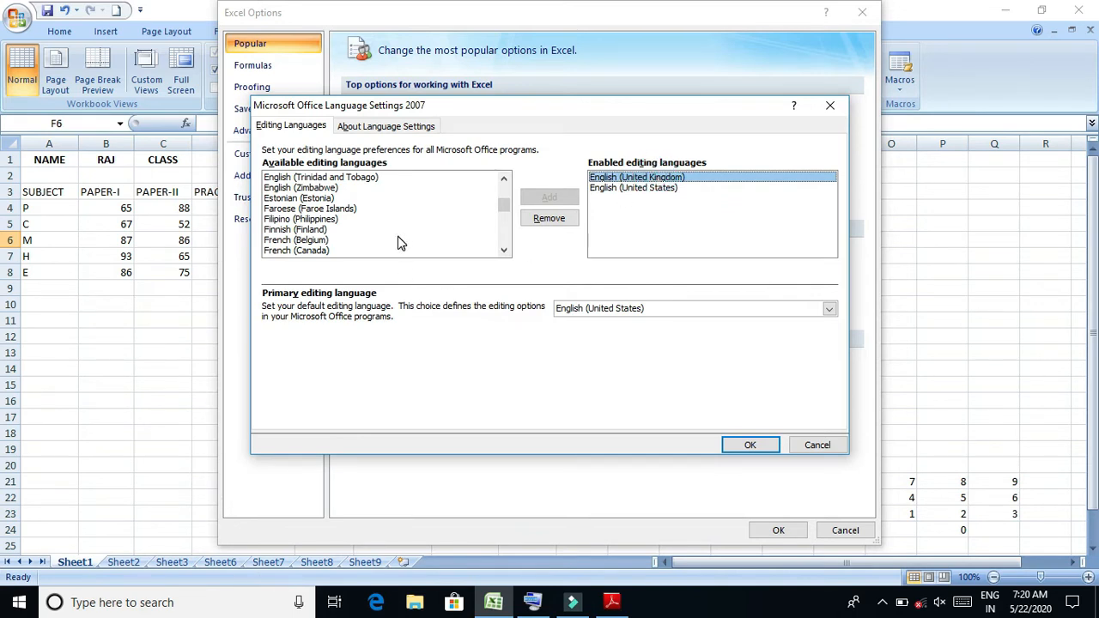
Add French (Belgium) and French (Switzerland) to the enabled editing languages
left_click(308, 241)
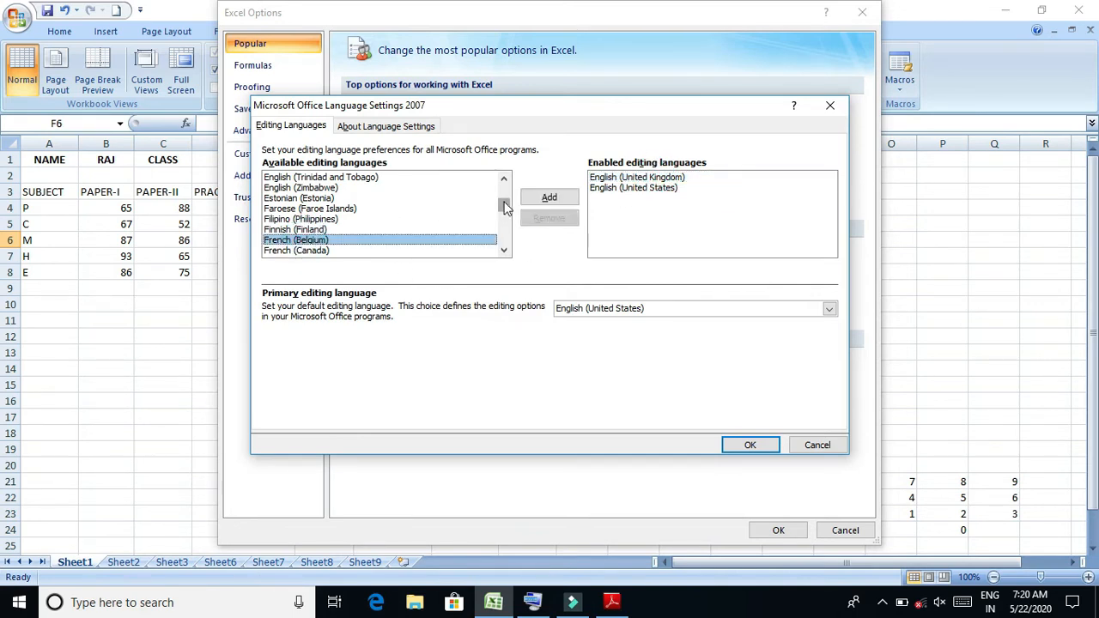
left_click(541, 200)
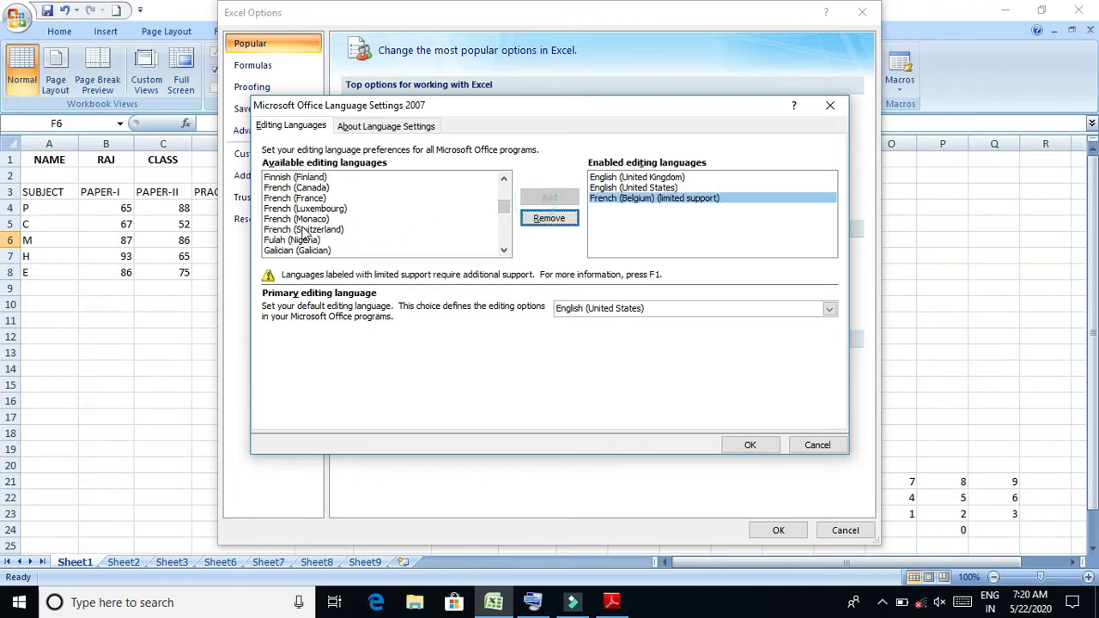
left_click(306, 230)
left_click(551, 198)
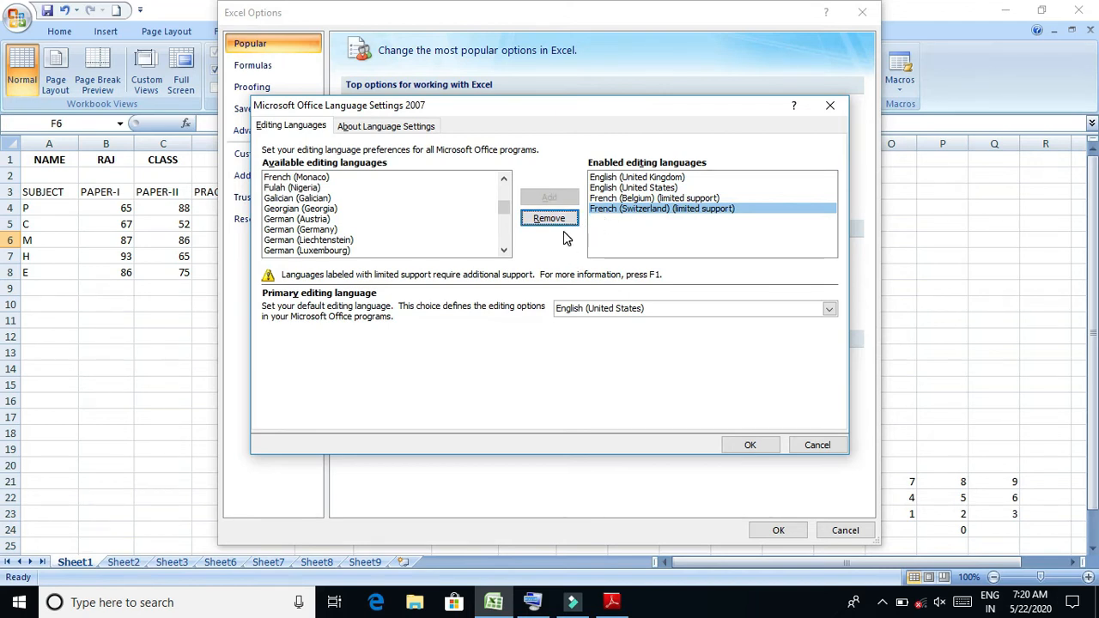
Remove French (Switzerland), French (Belgium) and English (United Kingdom) from the enabled editing languages
left_click(557, 218)
left_click(615, 201)
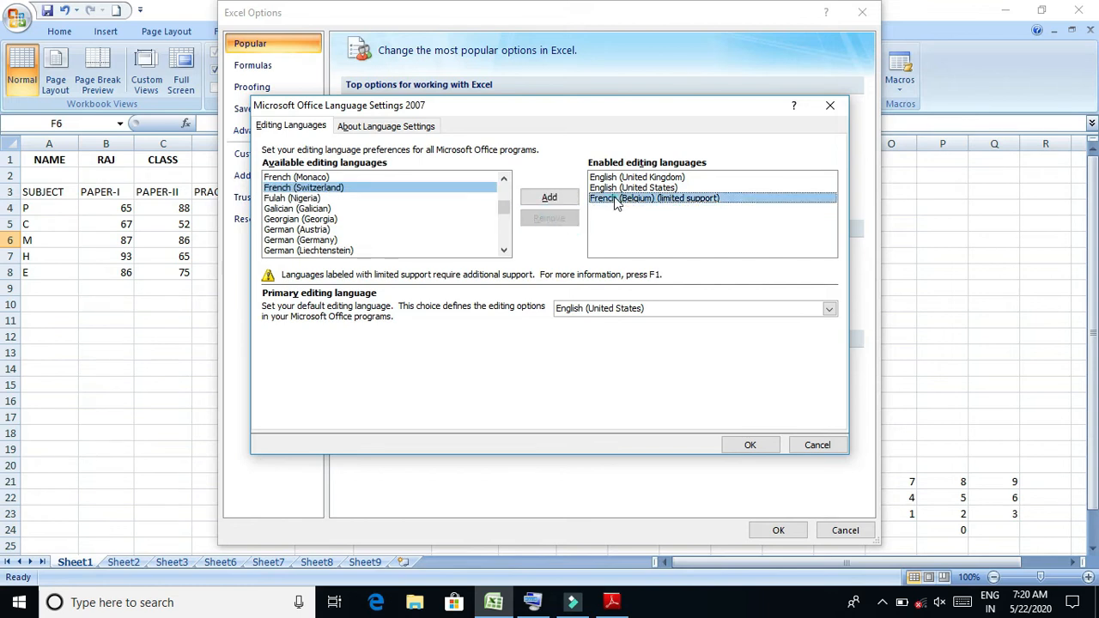
left_click(549, 219)
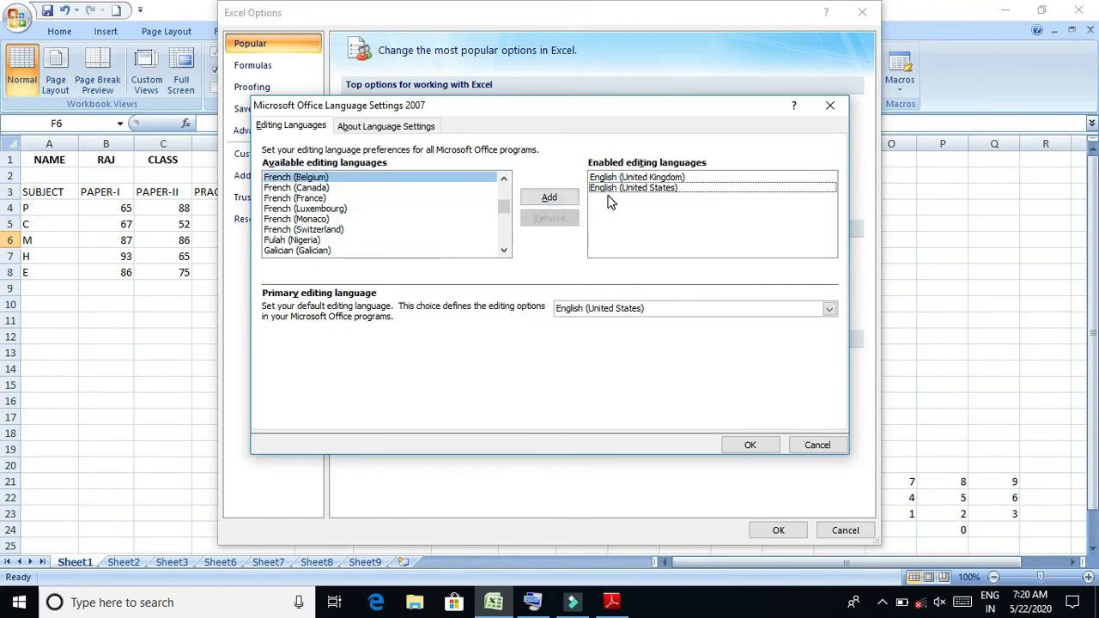
left_click(635, 178)
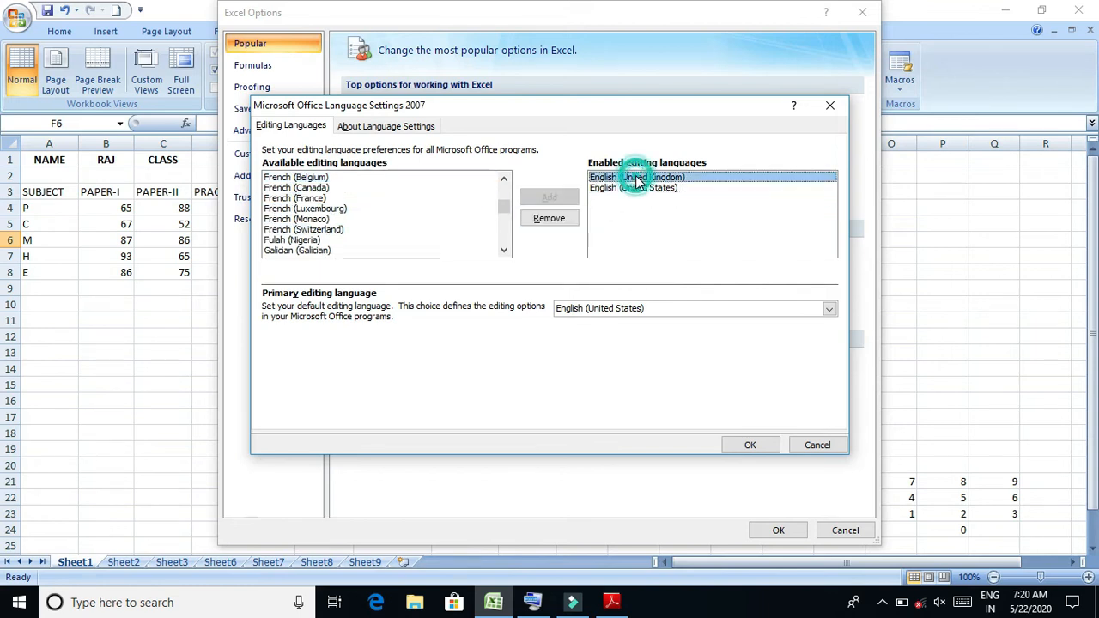
left_click(552, 219)
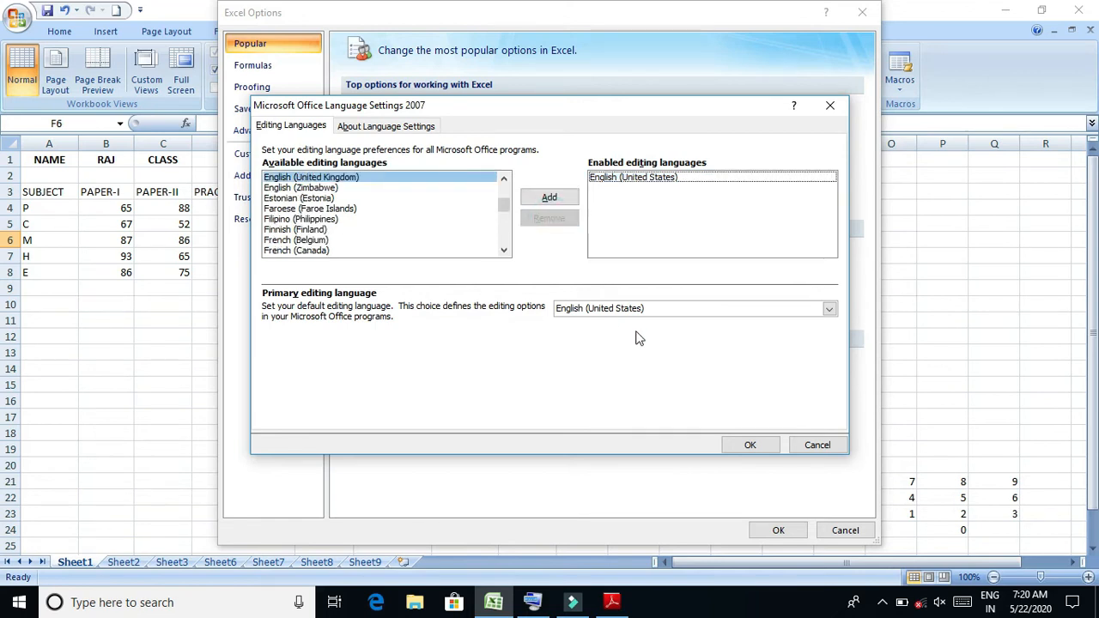
View the choices for the primary editing language without changing it, then accept the language settings
left_click(642, 322)
left_click(647, 309)
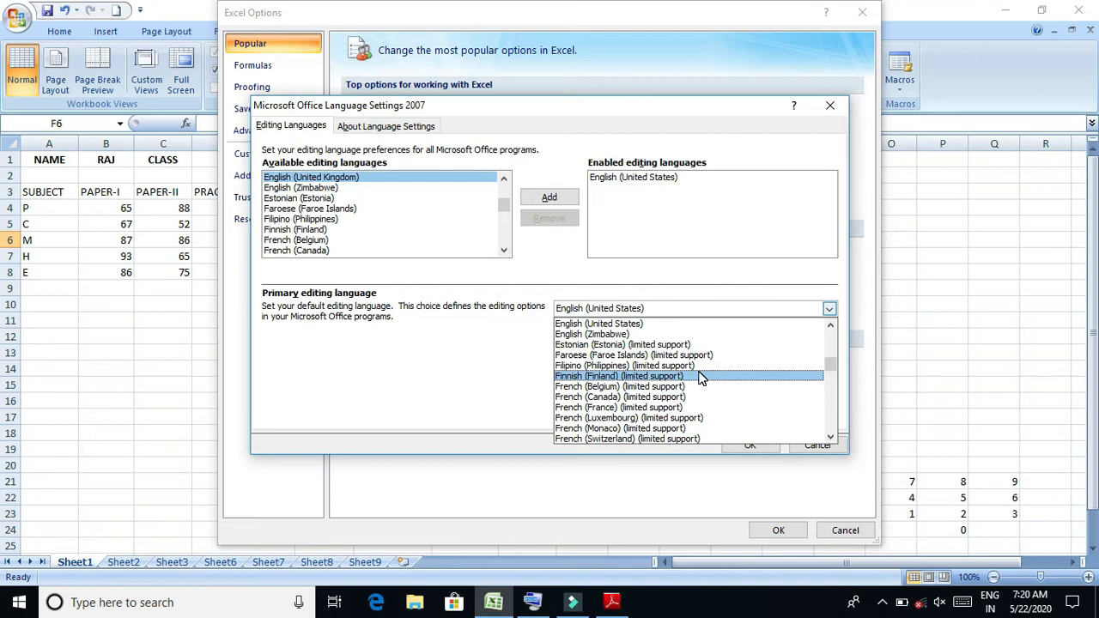
left_click(493, 357)
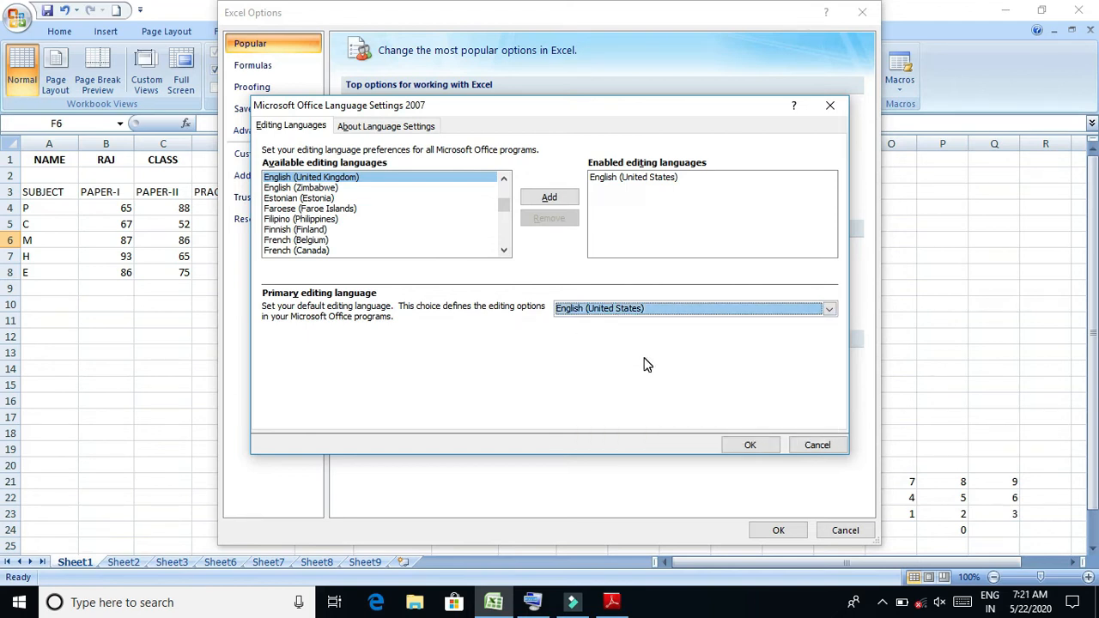
left_click(749, 446)
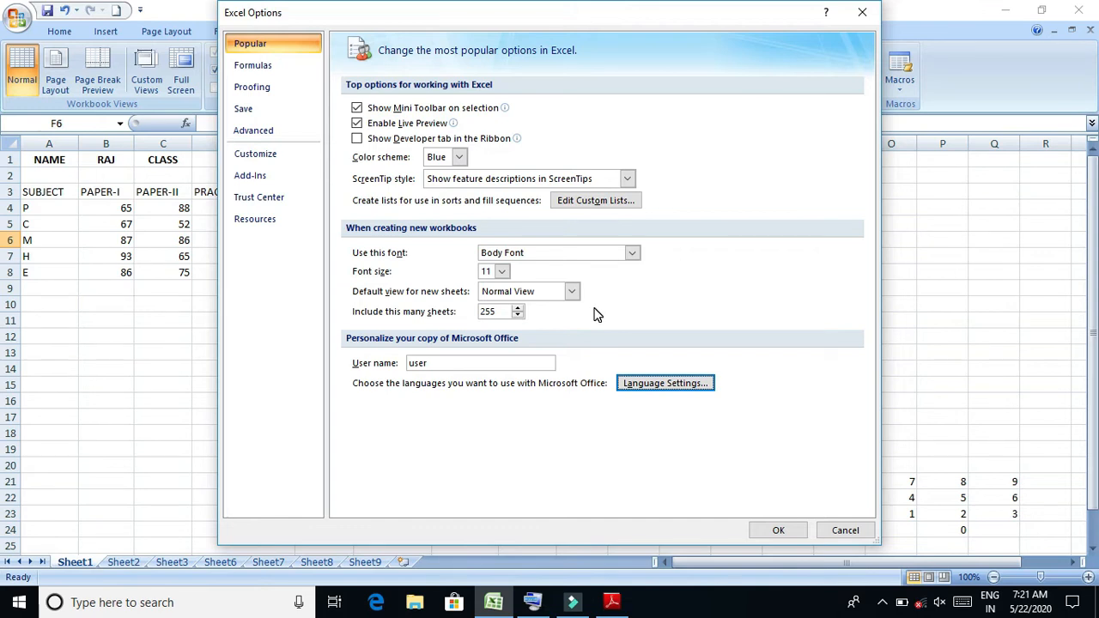
Review the formula, proofing, save and advanced options, then close the Excel options without applying changes
left_click(290, 71)
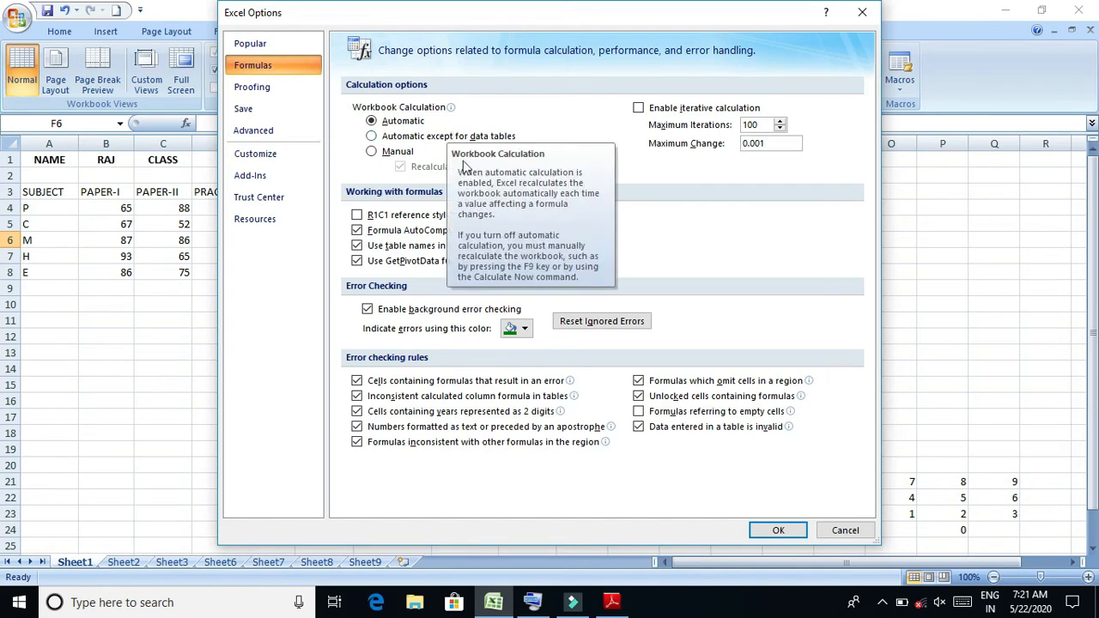
mouse_move(464, 152)
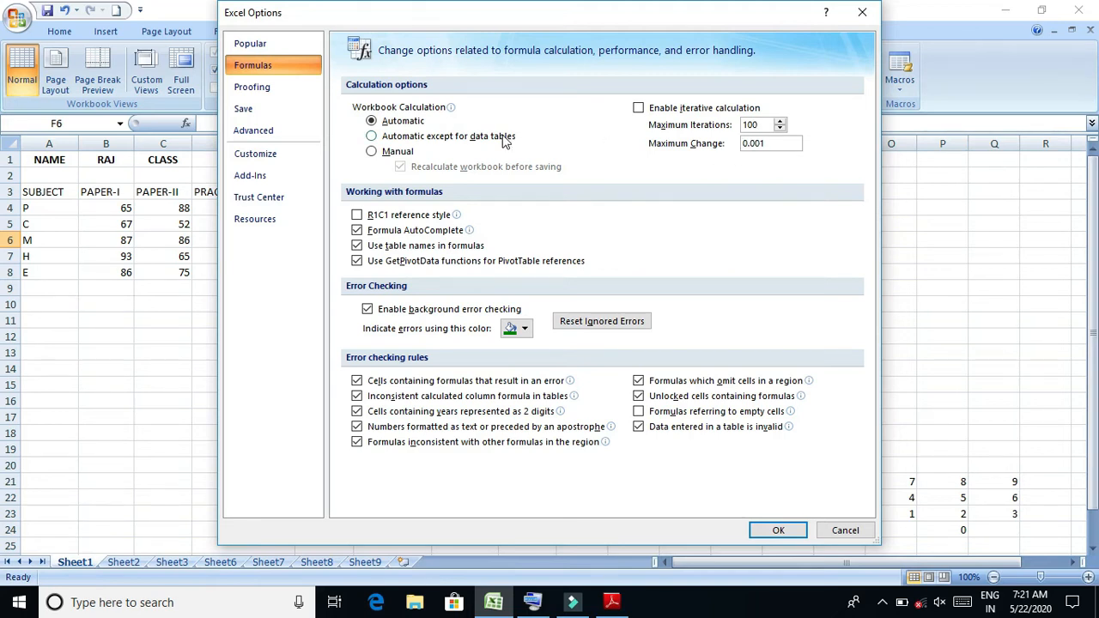
left_click(296, 90)
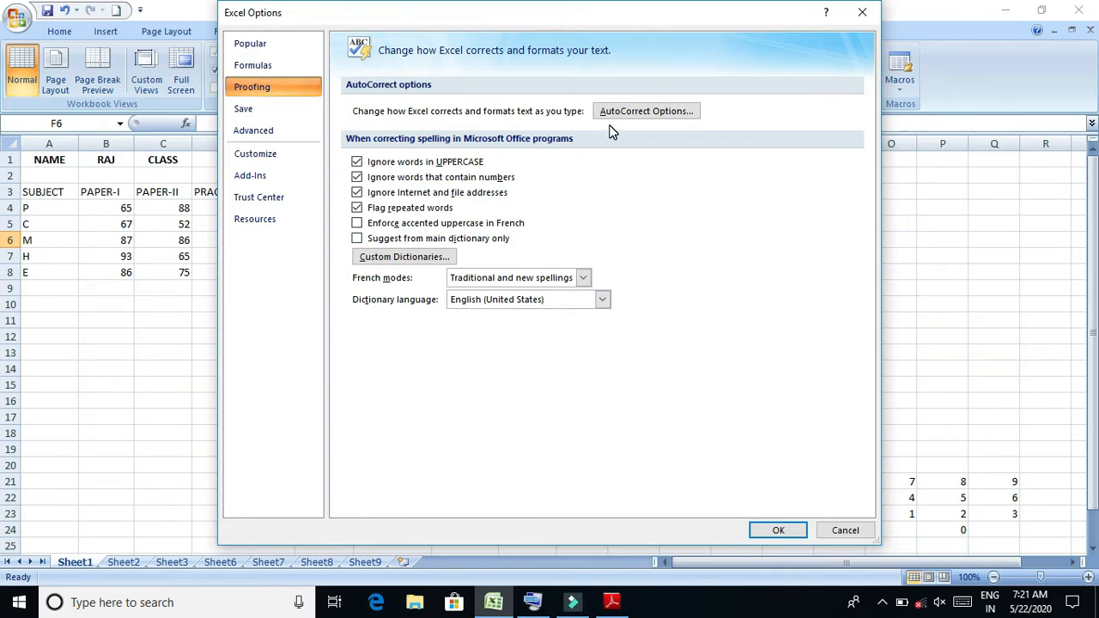
left_click(273, 110)
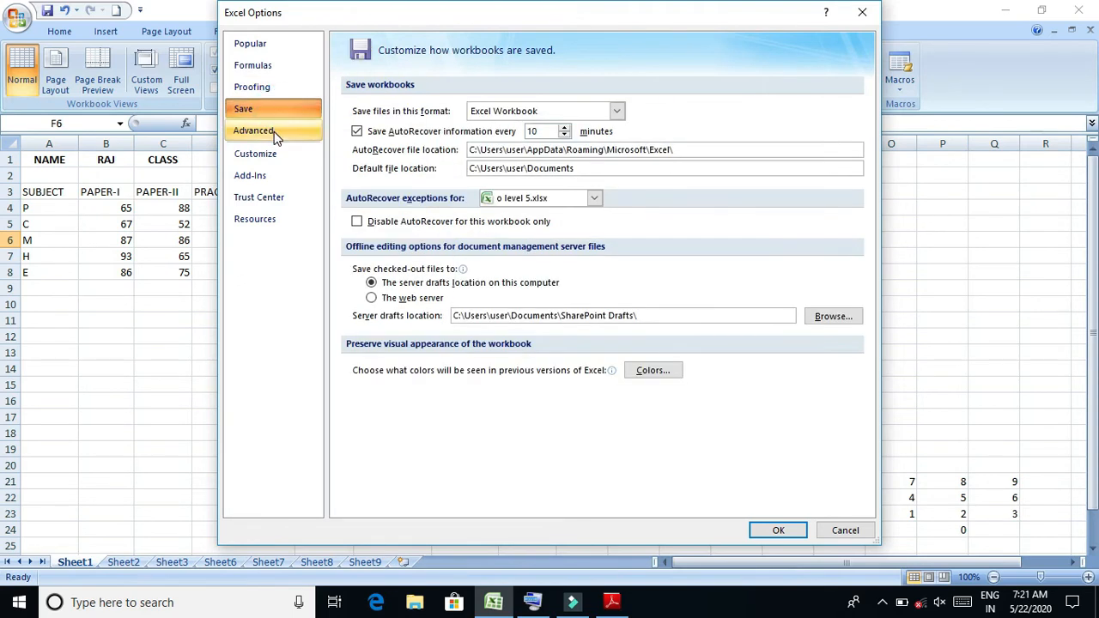
left_click(274, 131)
left_click(276, 110)
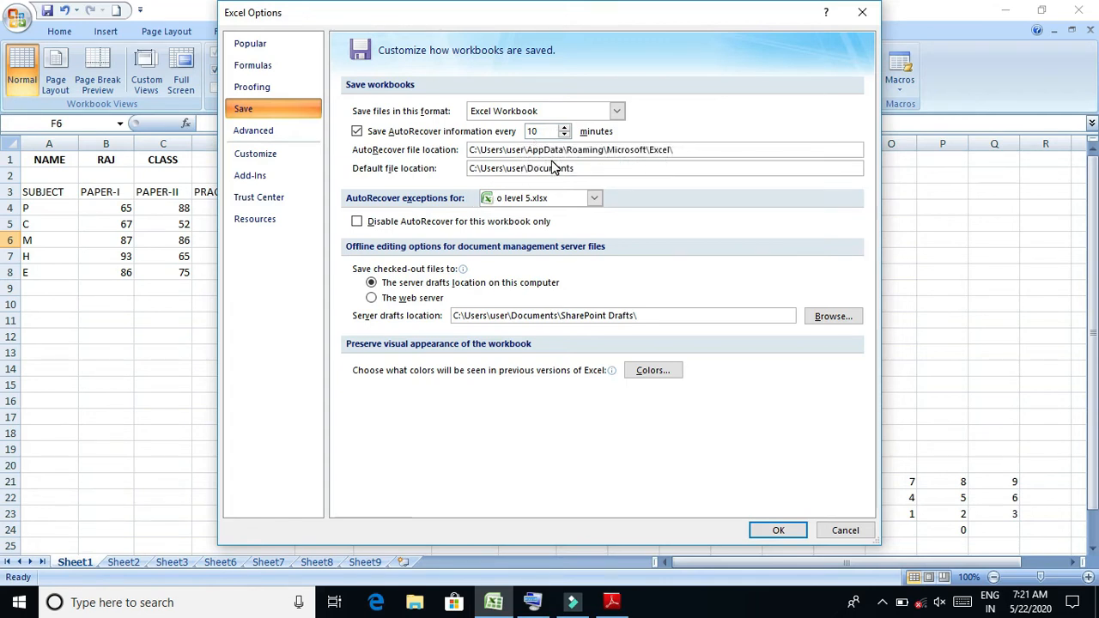
left_click(550, 168)
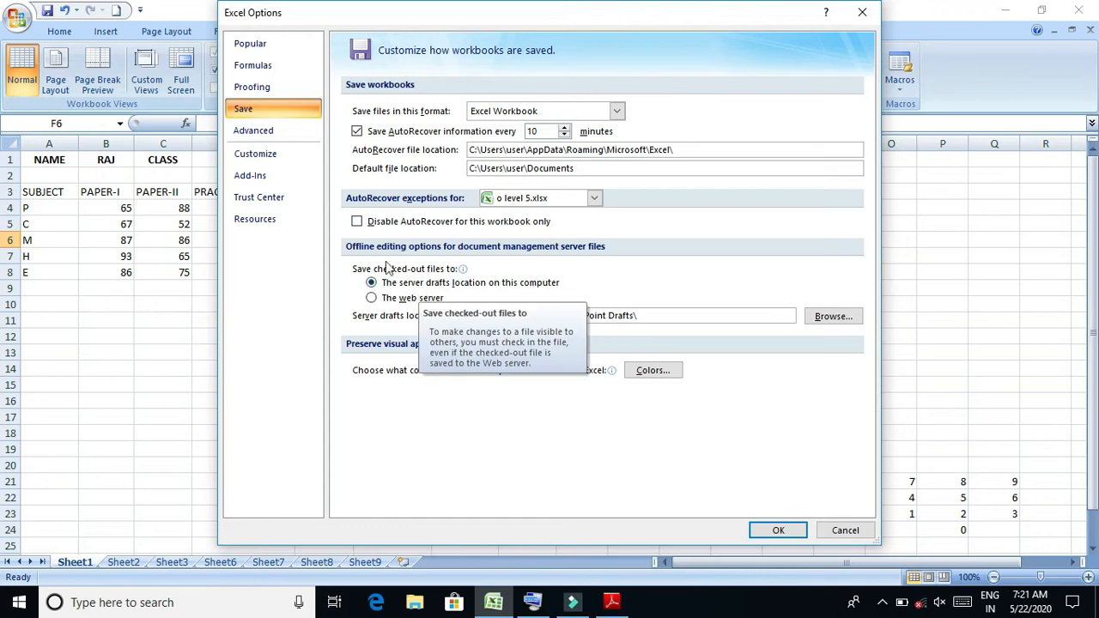
left_click(284, 139)
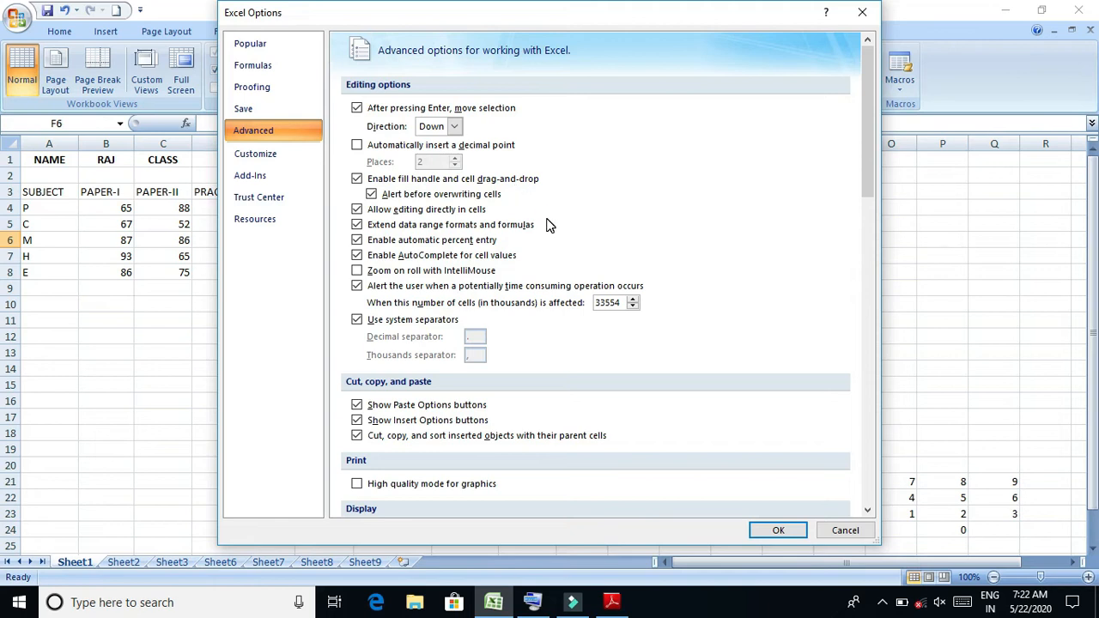
left_click(844, 532)
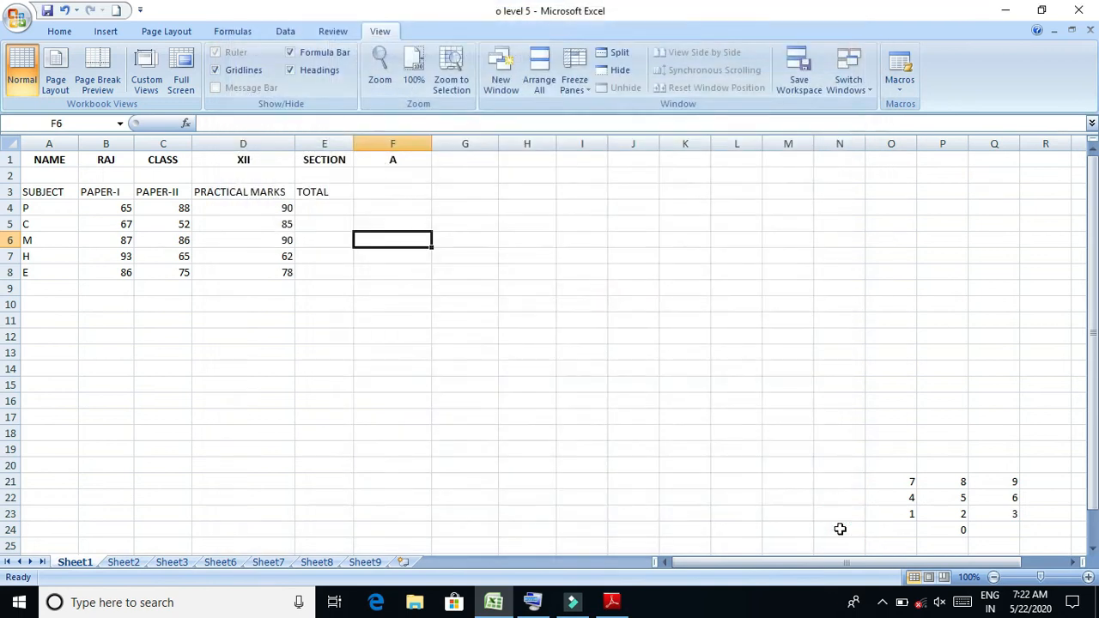
Save the workbook and insert three new worksheets after Sheet9
left_click(48, 12)
left_click(397, 479)
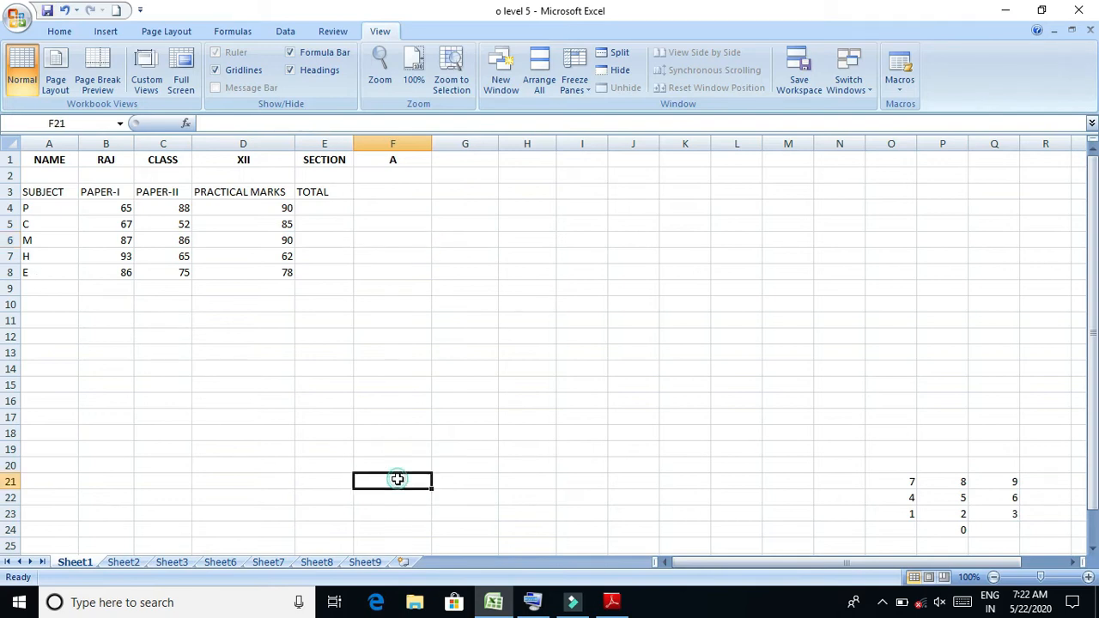
left_click(400, 564)
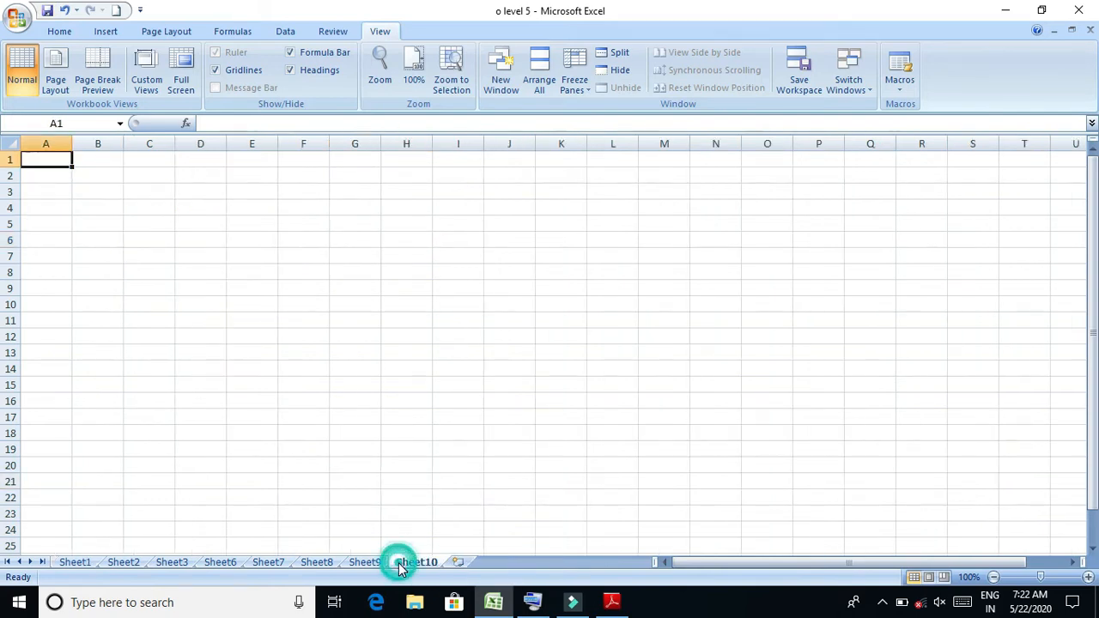
left_click(454, 563)
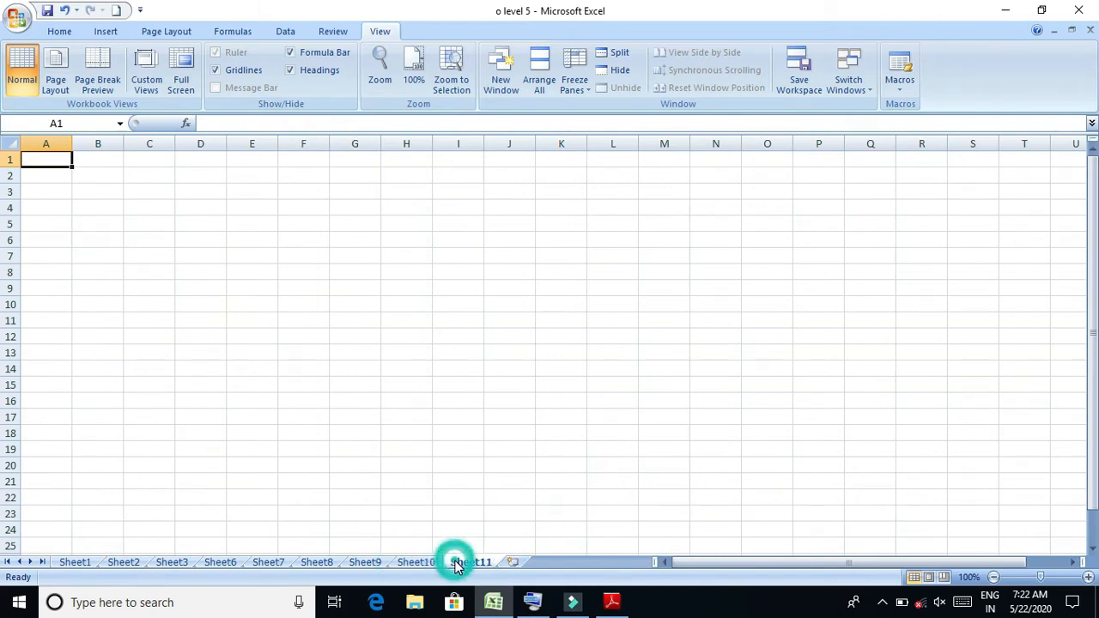
left_click(513, 563)
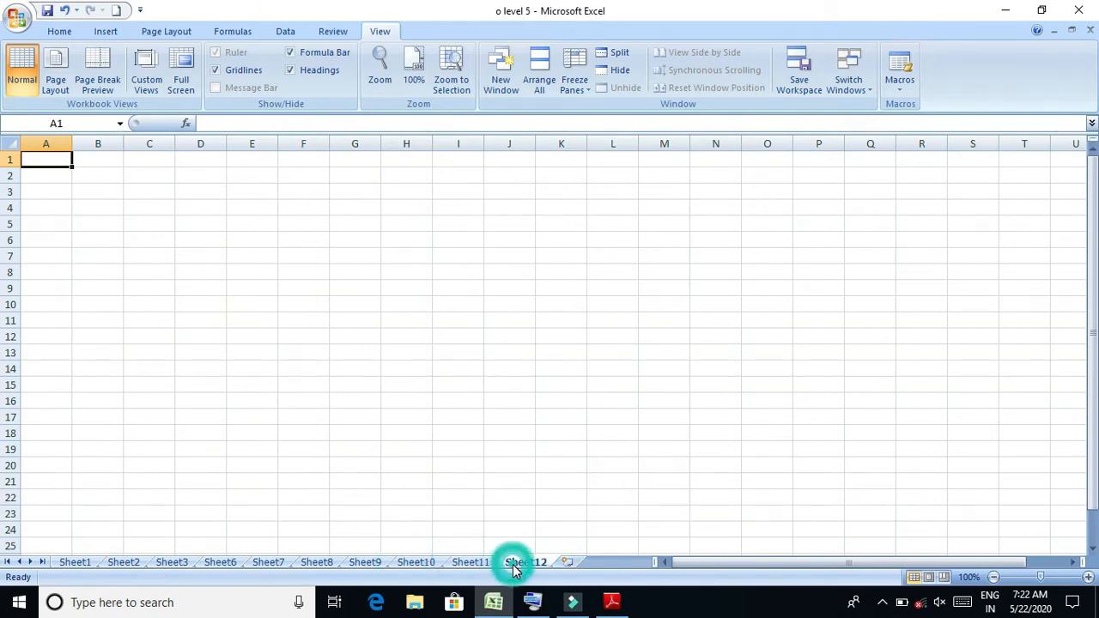
Insert a new worksheet after Sheet12 and go through the sheets from Sheet9 to the end of the workbook
left_click(563, 565)
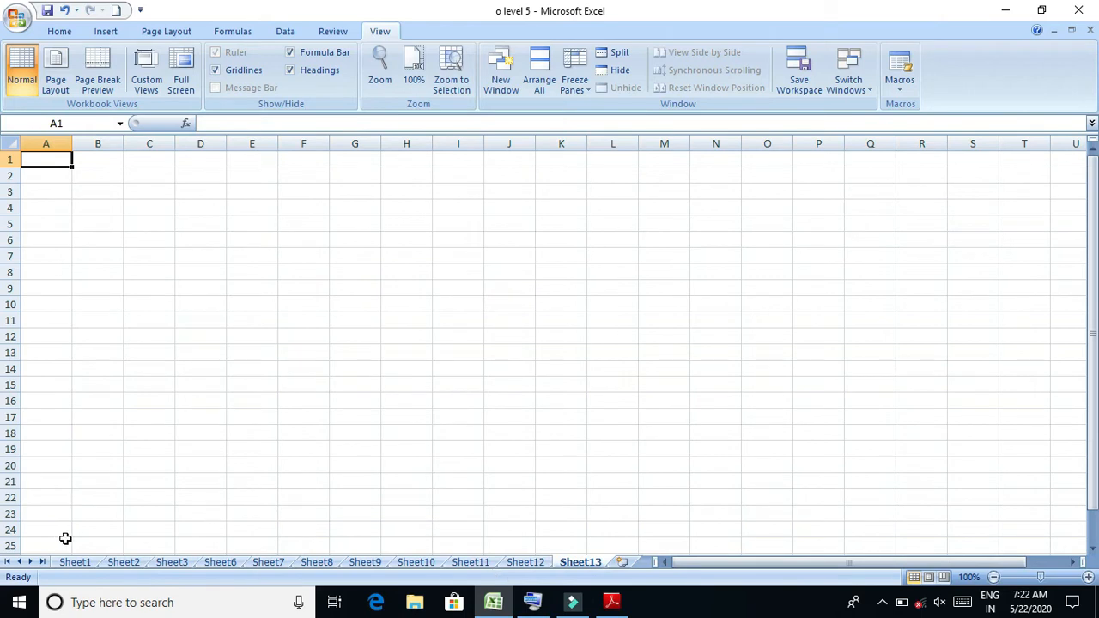
left_click(367, 563)
left_click(417, 563)
left_click(468, 564)
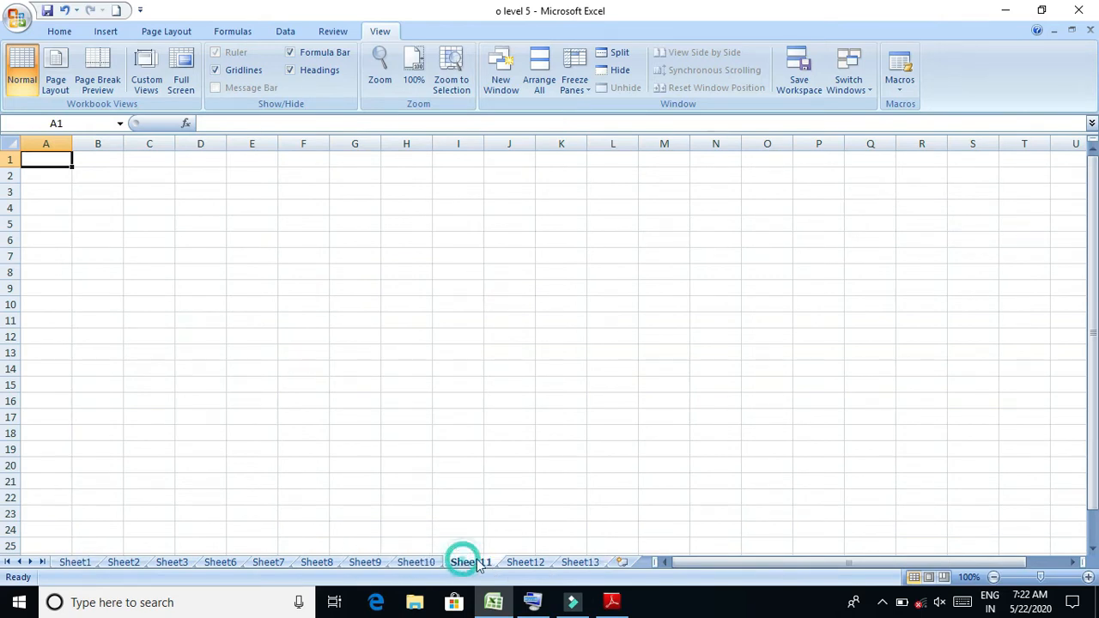
left_click(536, 564)
left_click(571, 562)
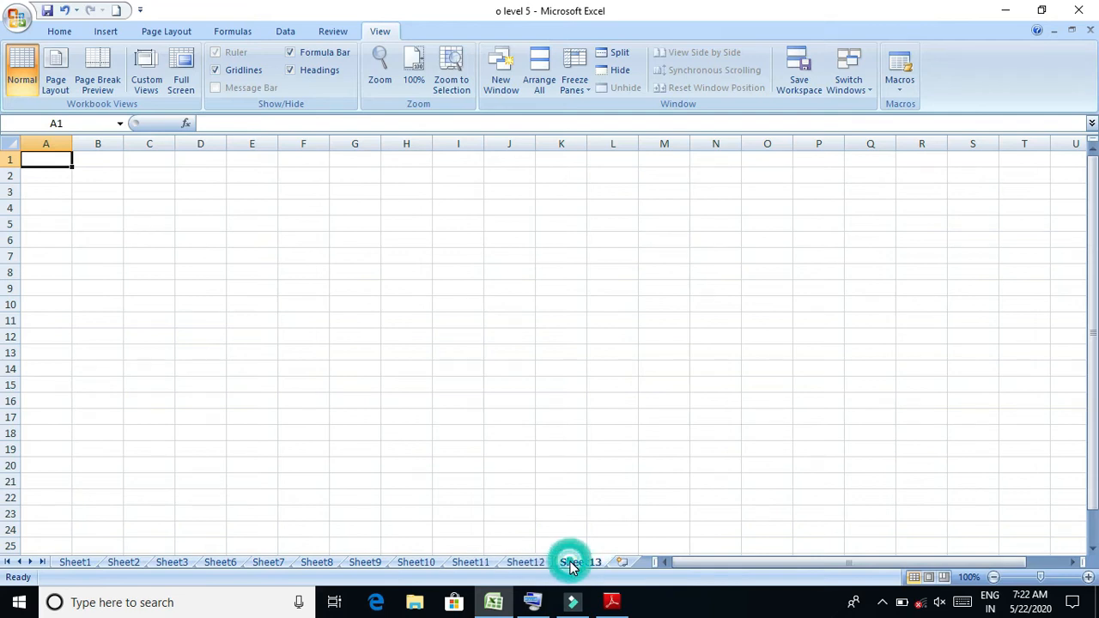
Insert four more worksheets at the end of the workbook, after Sheet13
left_click(622, 562)
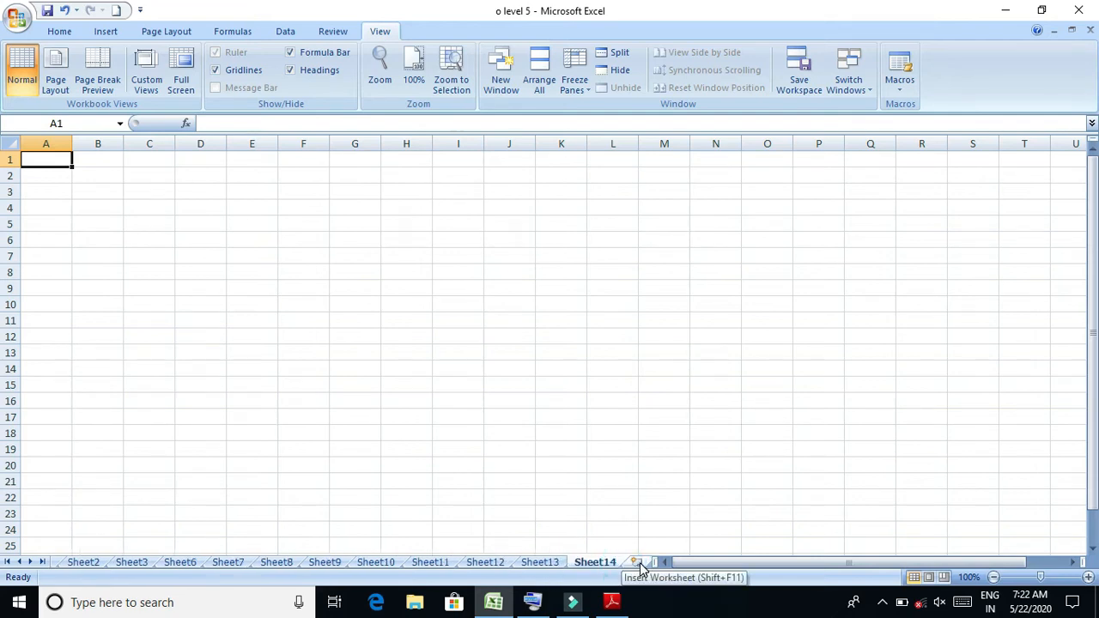
left_click(638, 562)
left_click(595, 564)
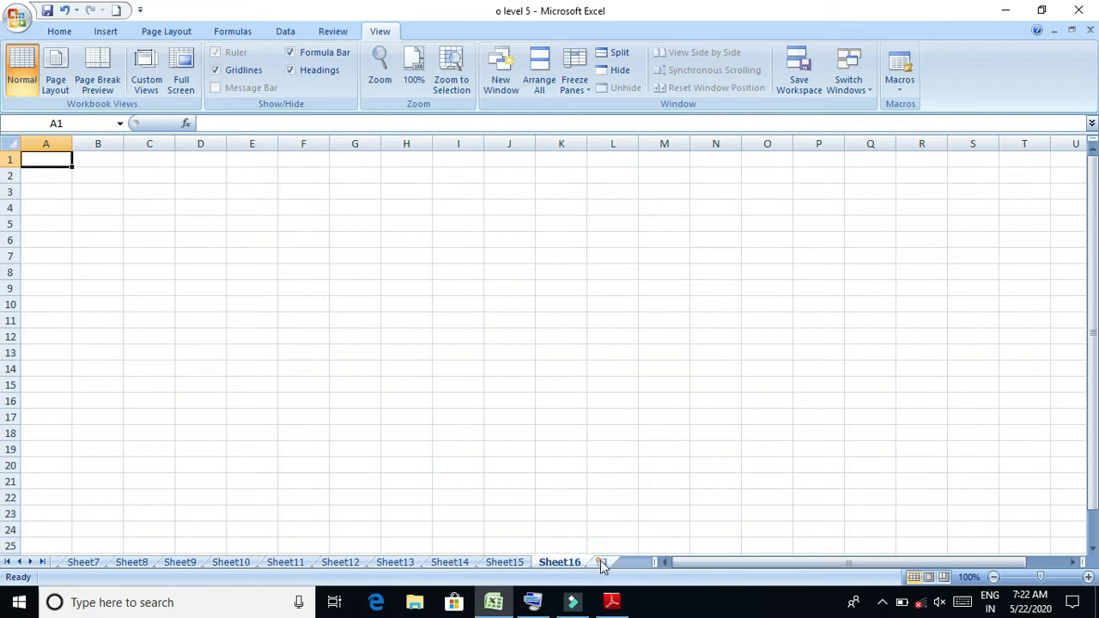
left_click(604, 562)
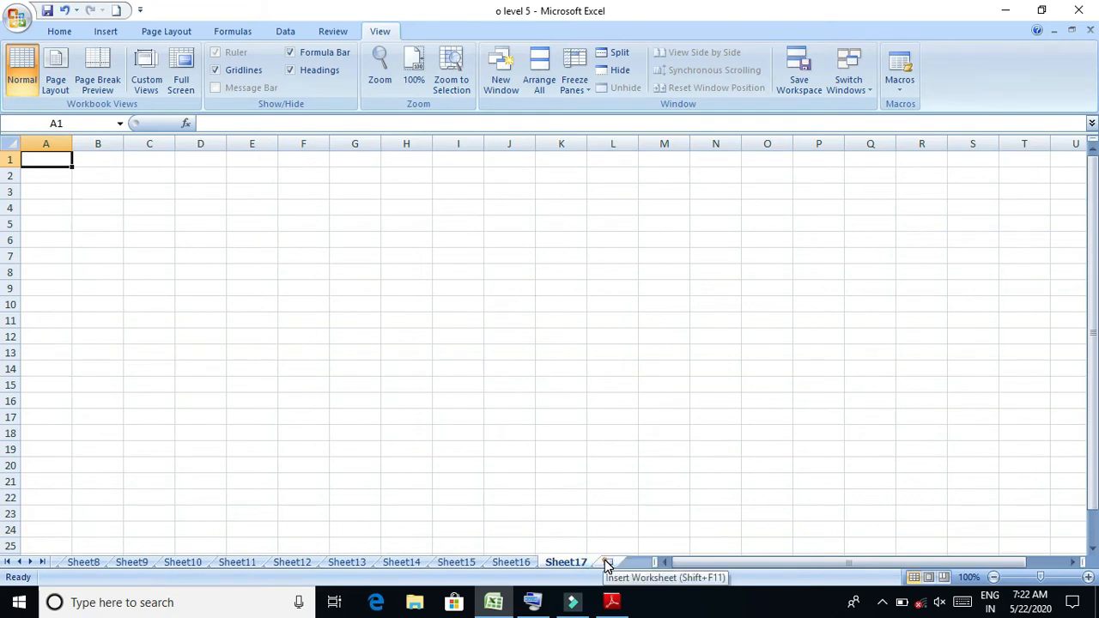
Delete the worksheets Sheet6, Sheet7, Sheet8 and Sheet10 from the workbook
left_click(10, 562)
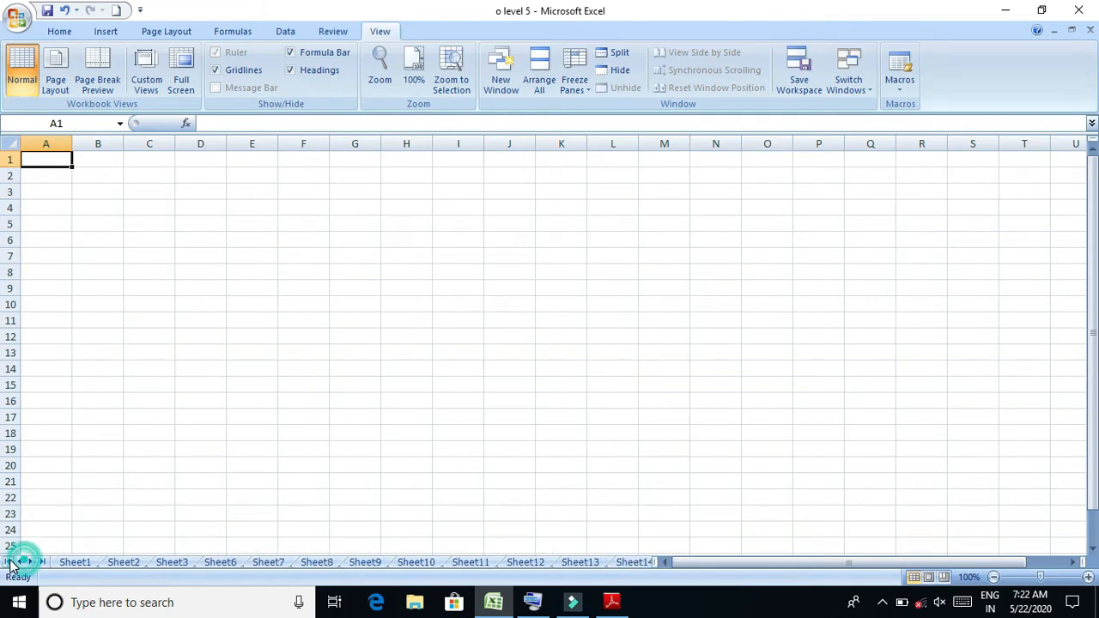
right_click(232, 565)
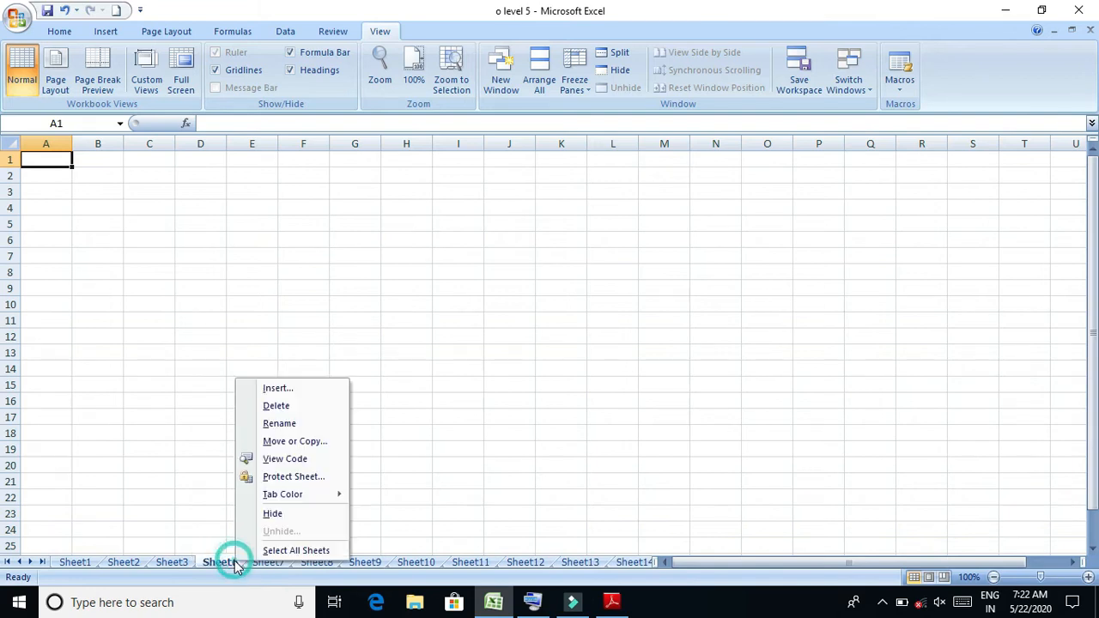
left_click(306, 408)
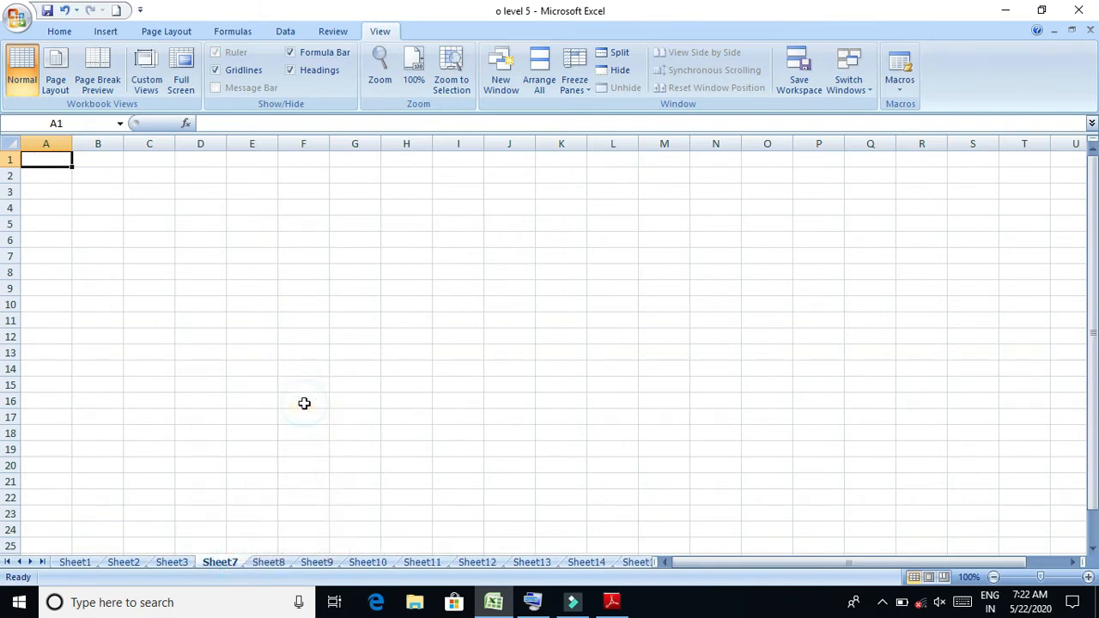
right_click(236, 563)
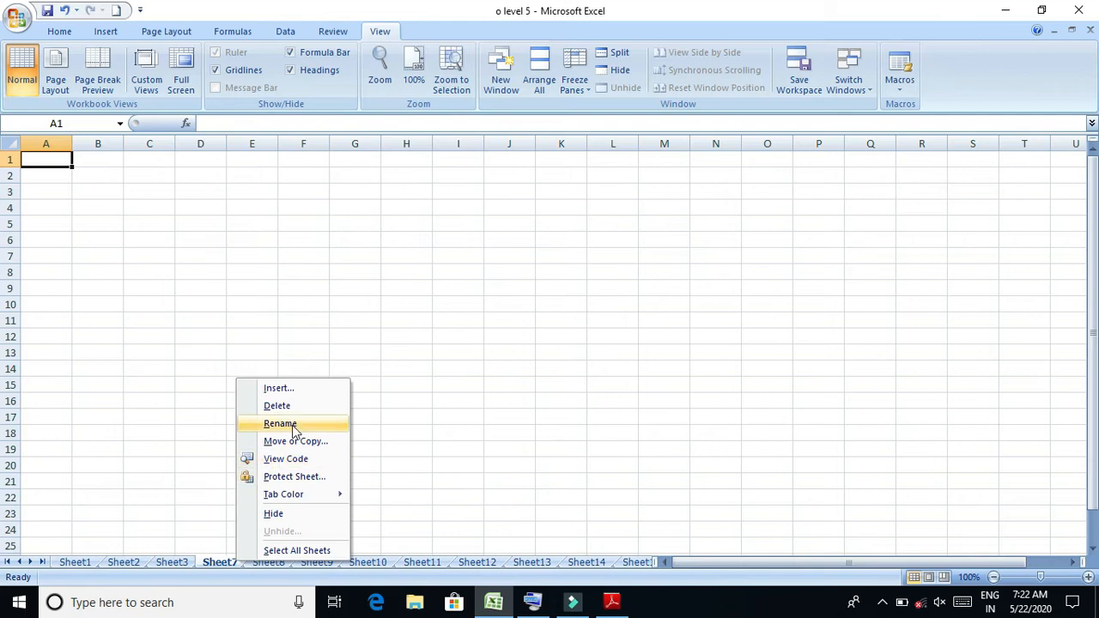
left_click(296, 407)
left_click(225, 564)
right_click(226, 564)
left_click(289, 407)
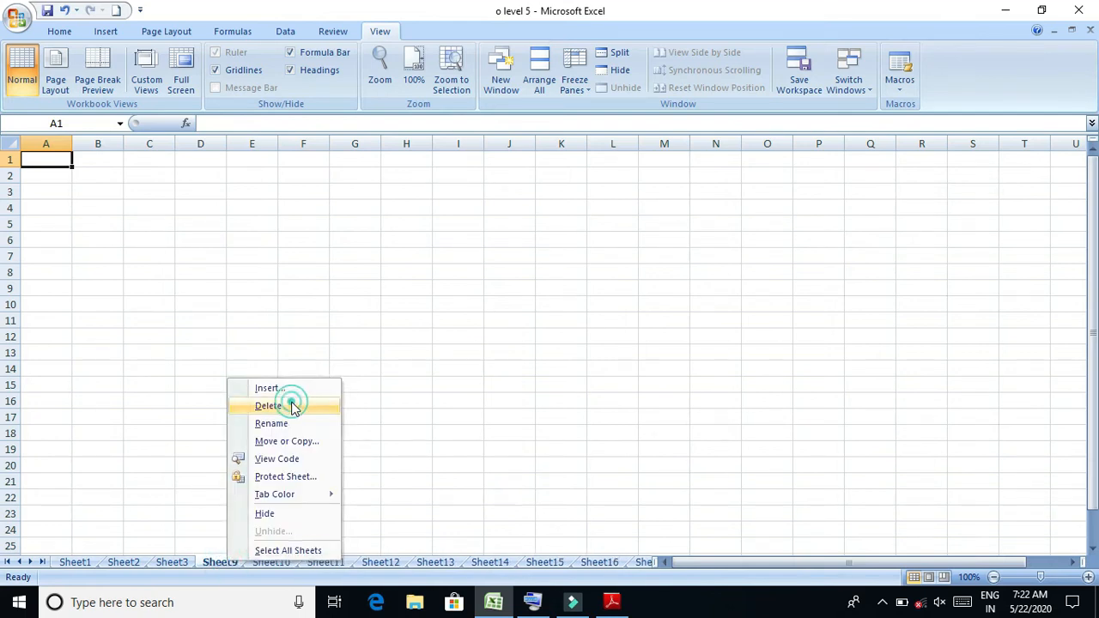
right_click(271, 563)
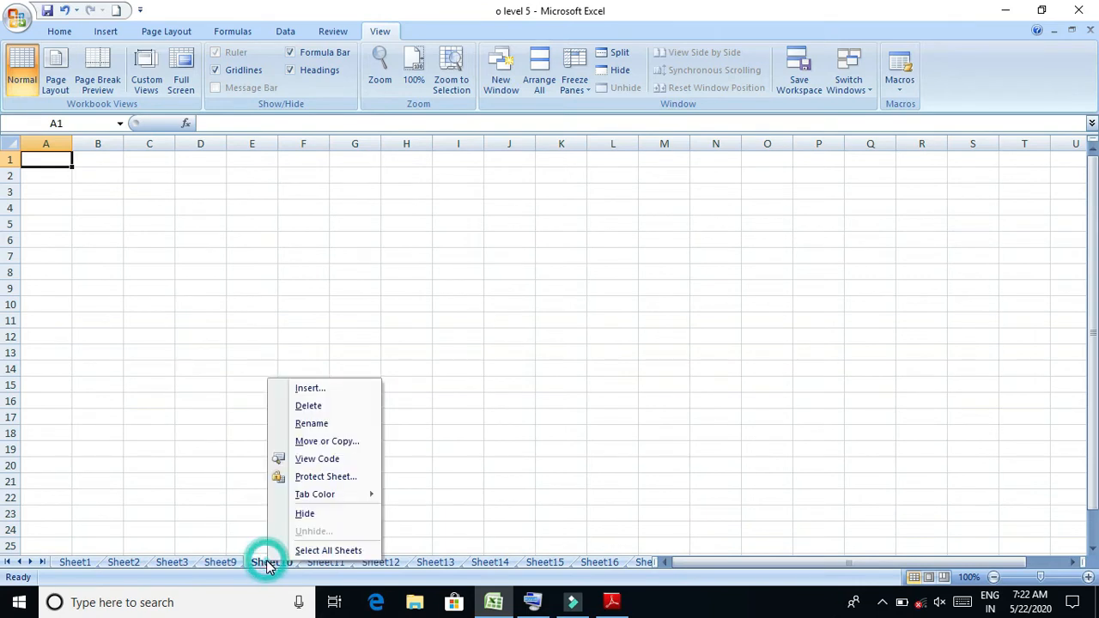
left_click(312, 407)
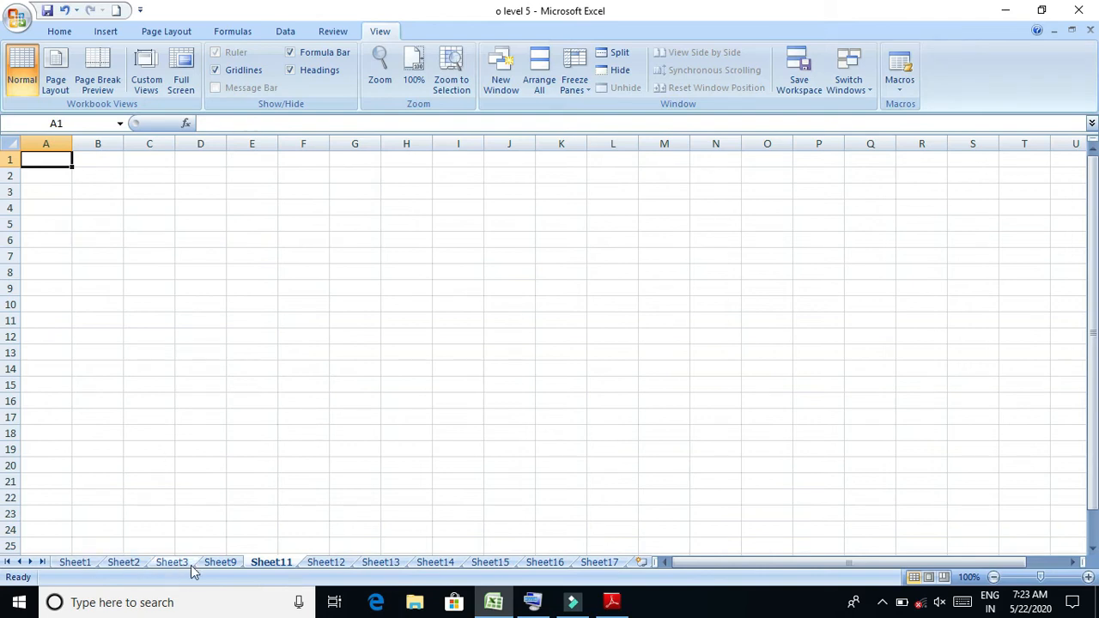
Insert an item of type Worksheet before Sheet9, after looking at the Chart, MS Excel 4.0 Macro and MS Excel 5.0 Dialog types
right_click(225, 563)
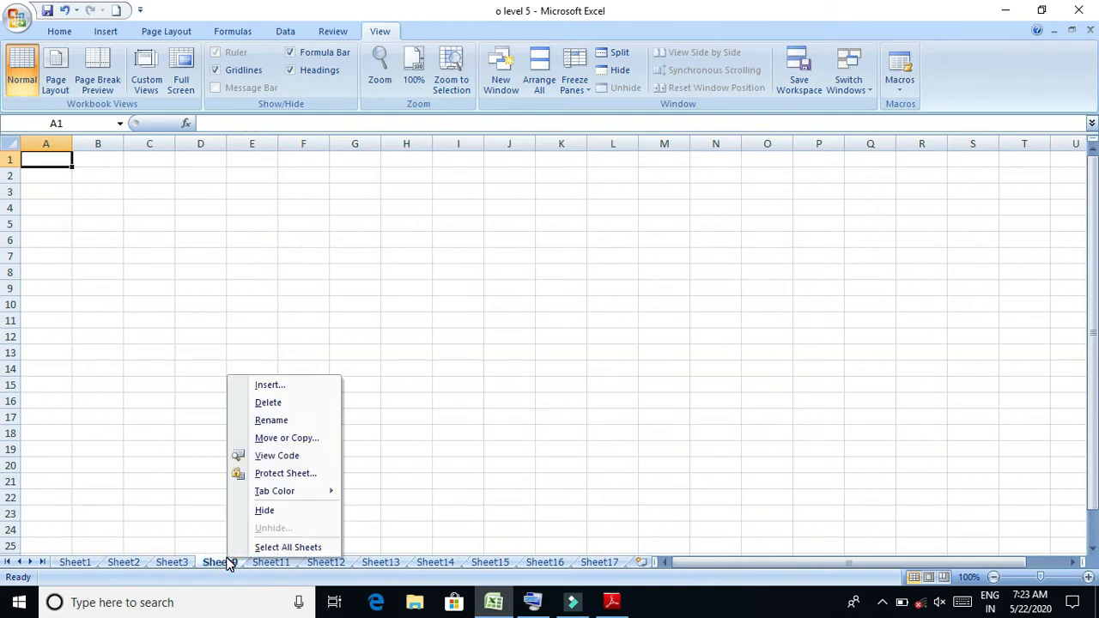
left_click(315, 385)
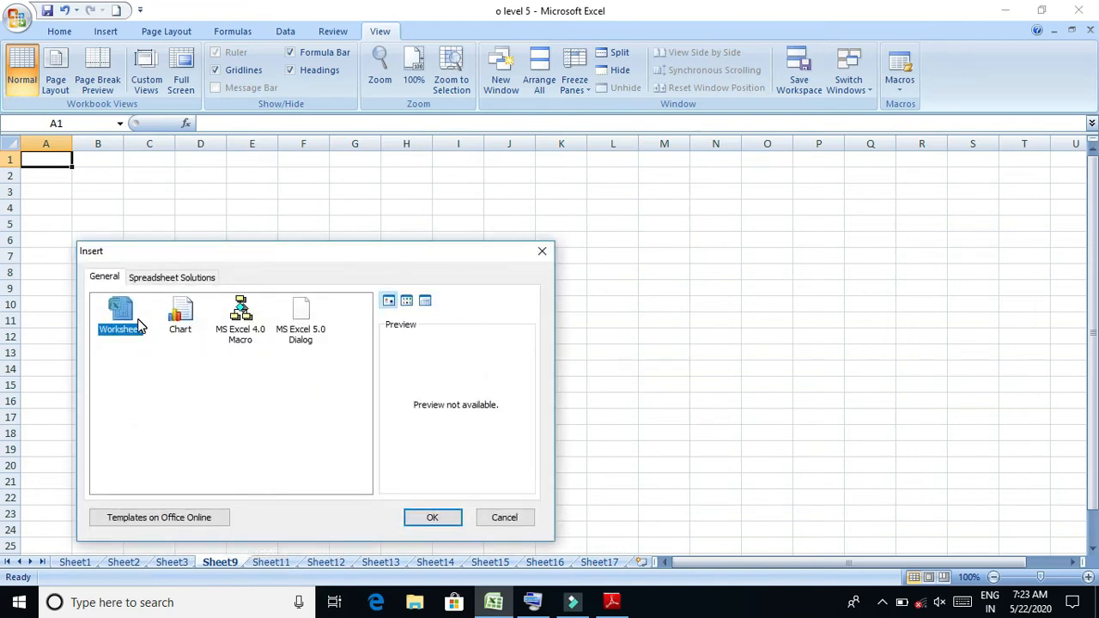
left_click(182, 329)
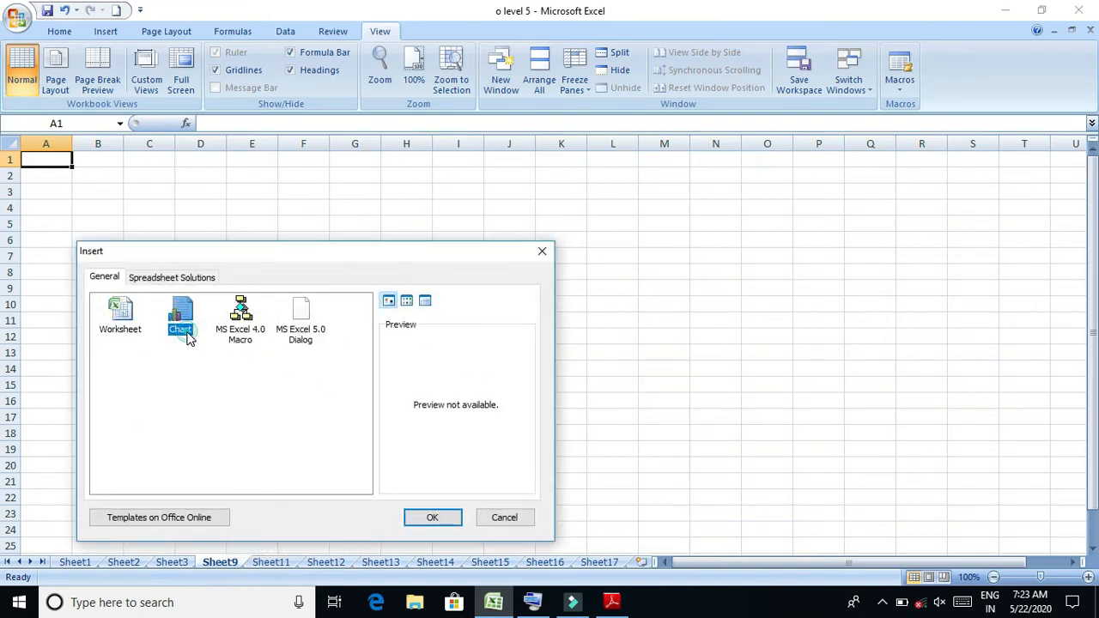
left_click(243, 343)
left_click(286, 339)
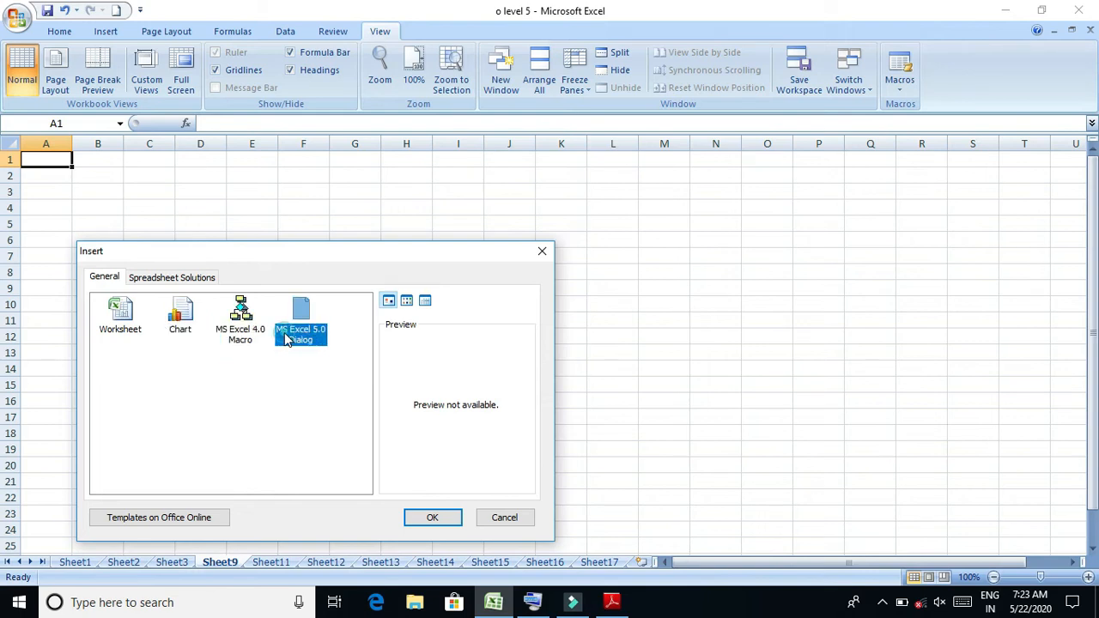
left_click(129, 316)
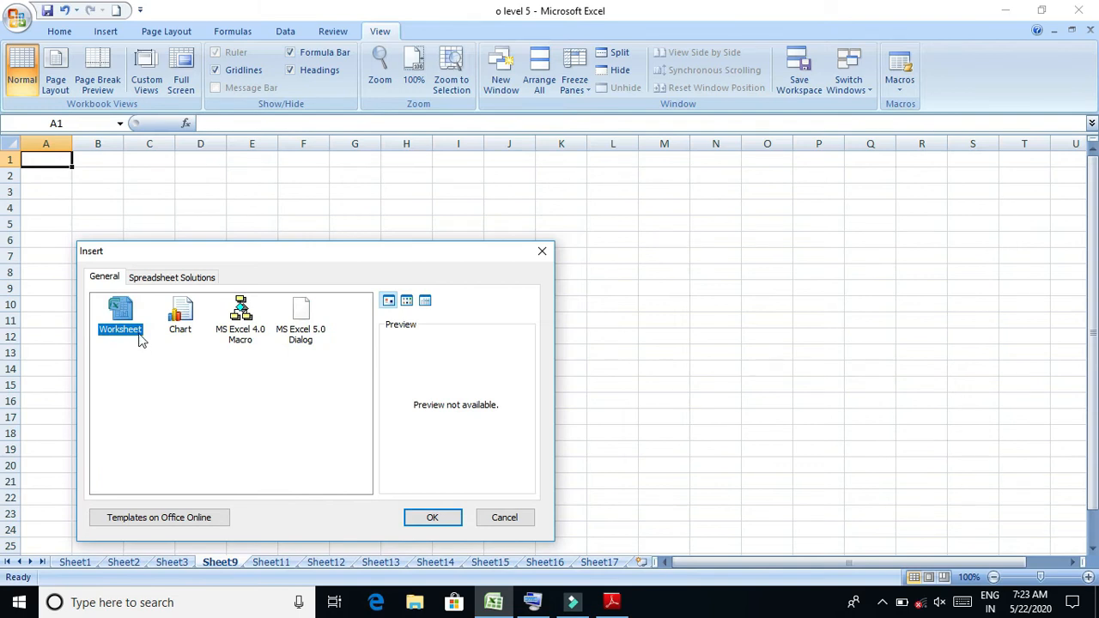
left_click(432, 517)
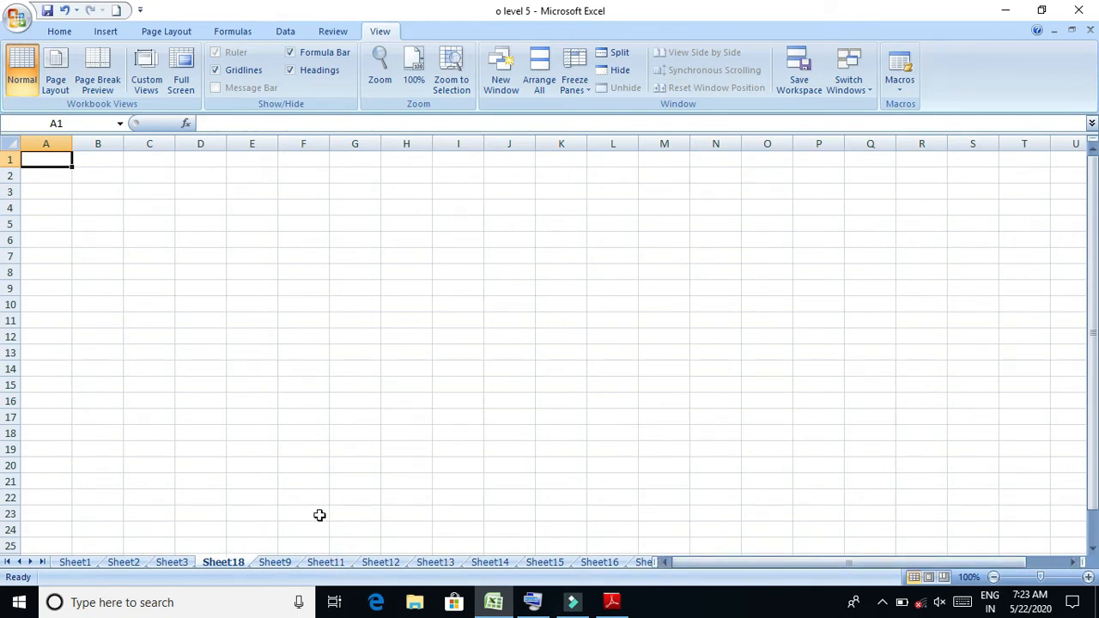
Rename the new worksheet before Sheet9 as VDATA
left_click(42, 561)
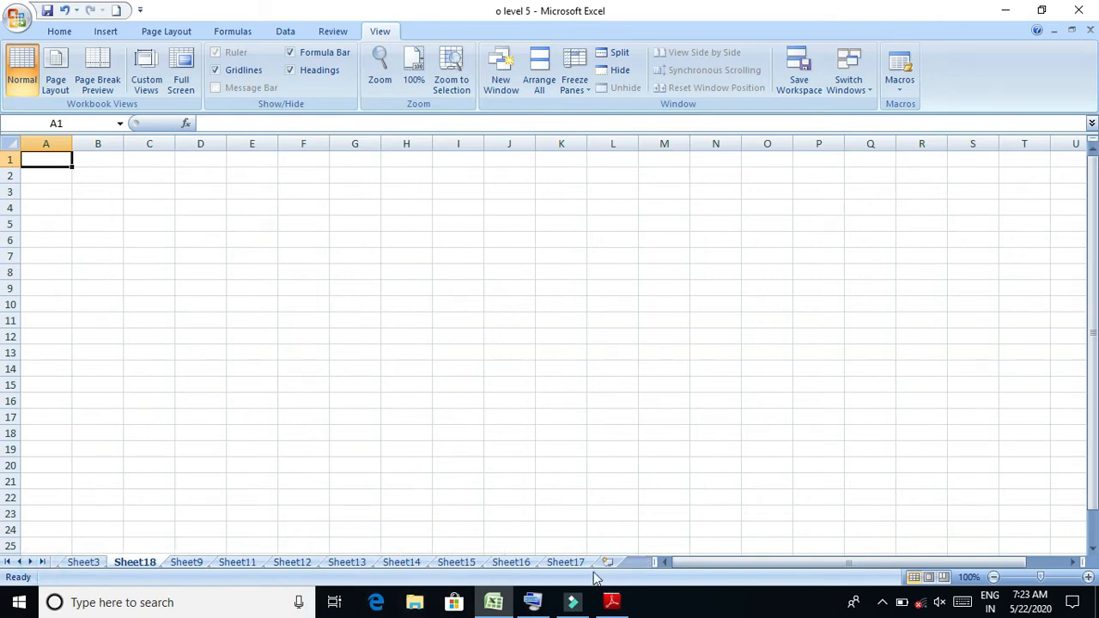
right_click(144, 571)
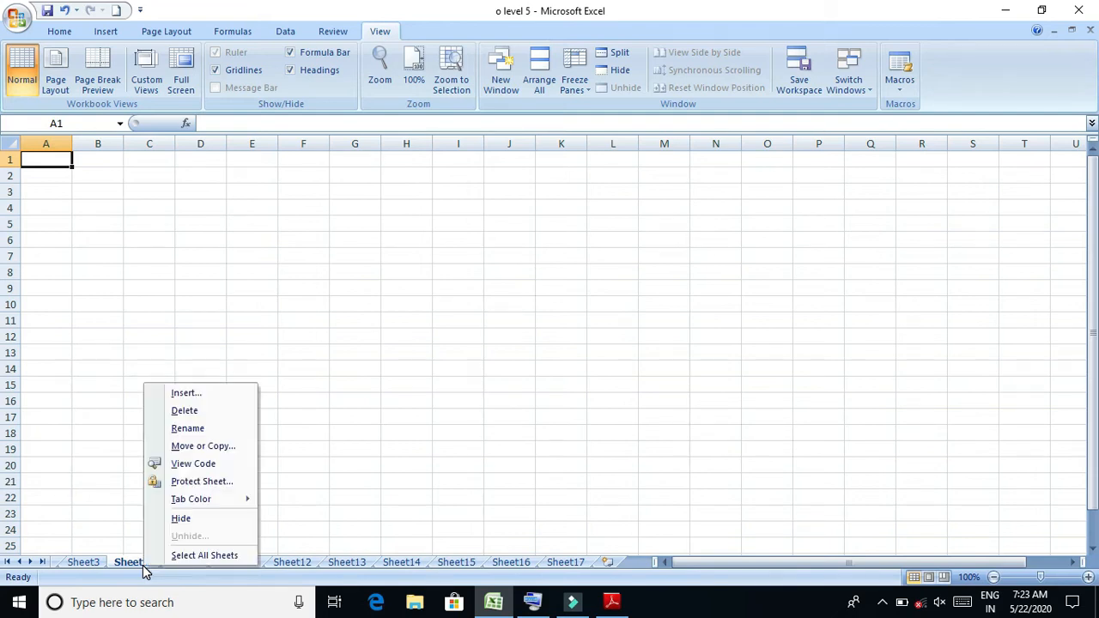
left_click(216, 432)
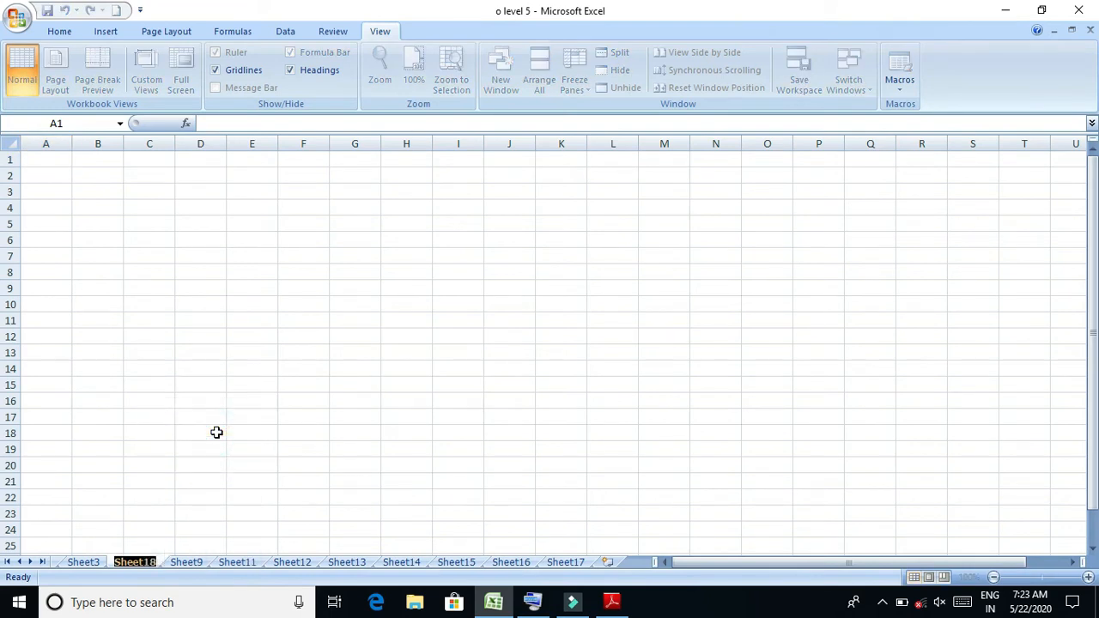
type("VD")
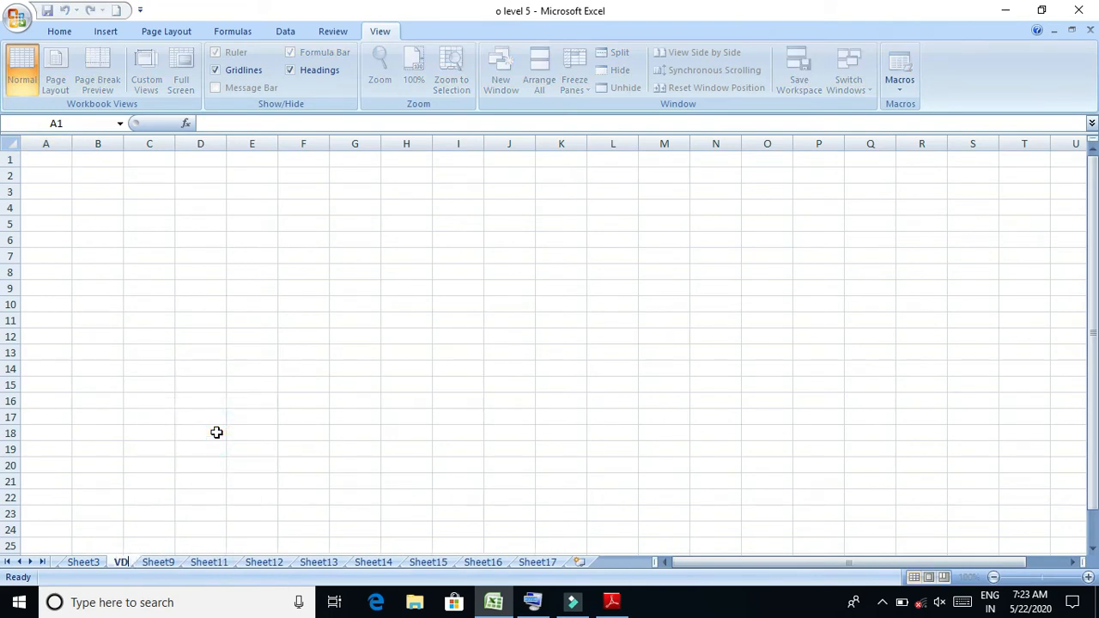
type("ATA")
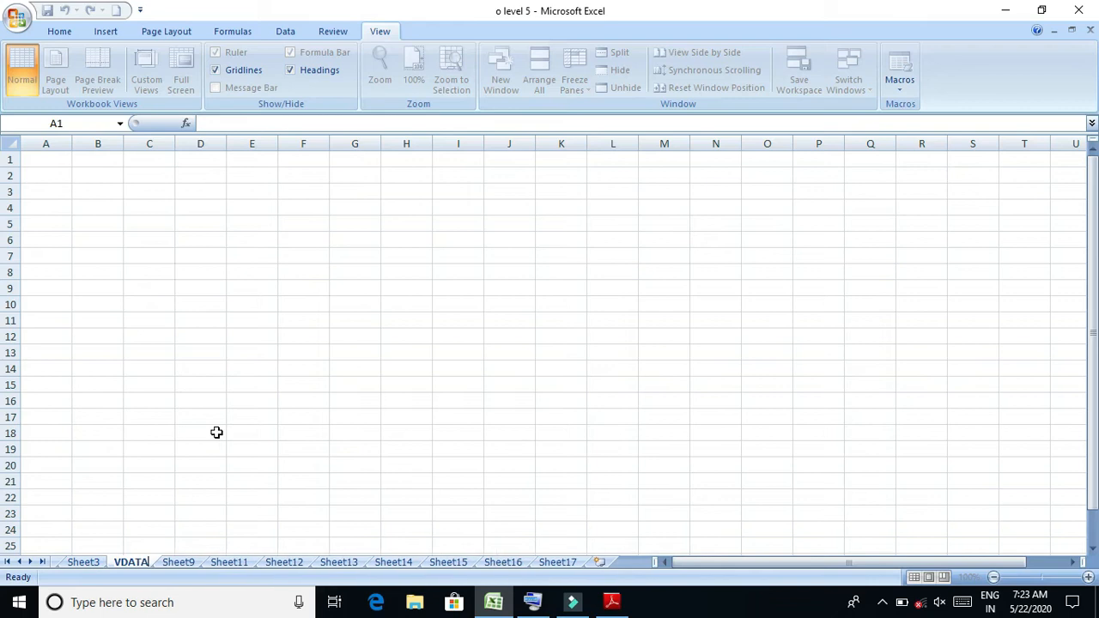
left_click(247, 432)
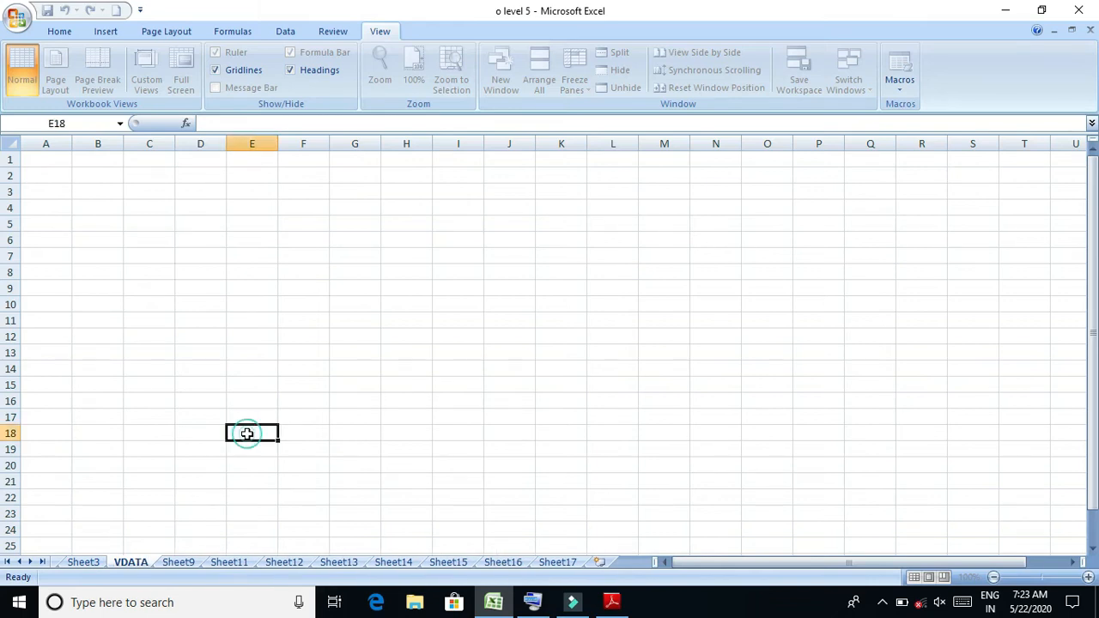
View Sheet1, Sheet2, Sheet3 and VDATA in turn, and insert a new worksheet after Sheet17
left_click(19, 562)
left_click(20, 562)
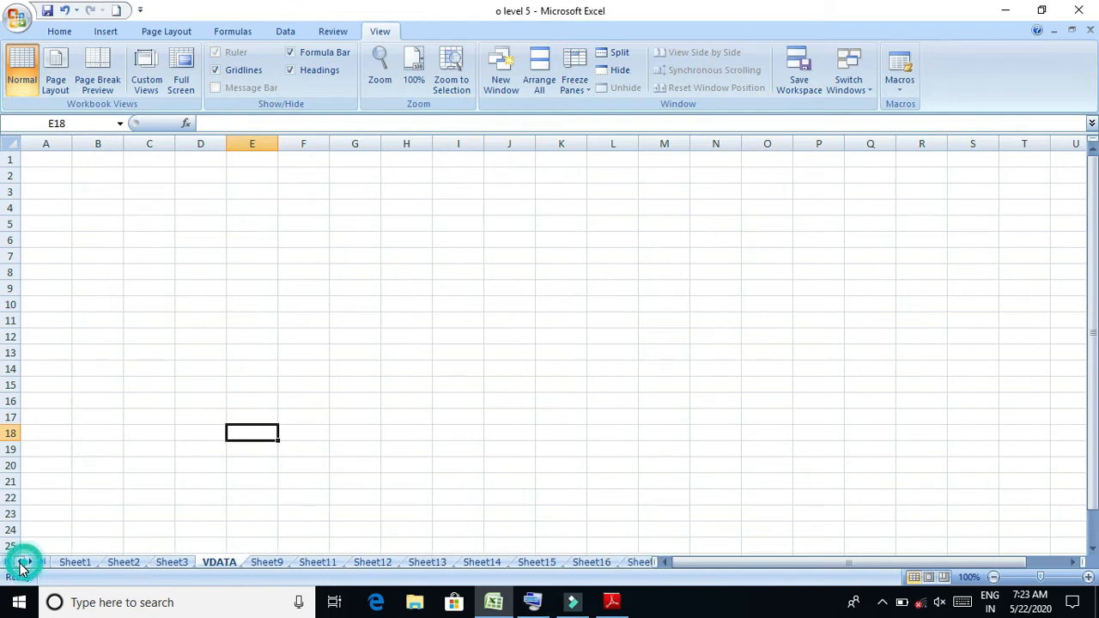
left_click(78, 564)
left_click(121, 563)
left_click(171, 563)
left_click(223, 563)
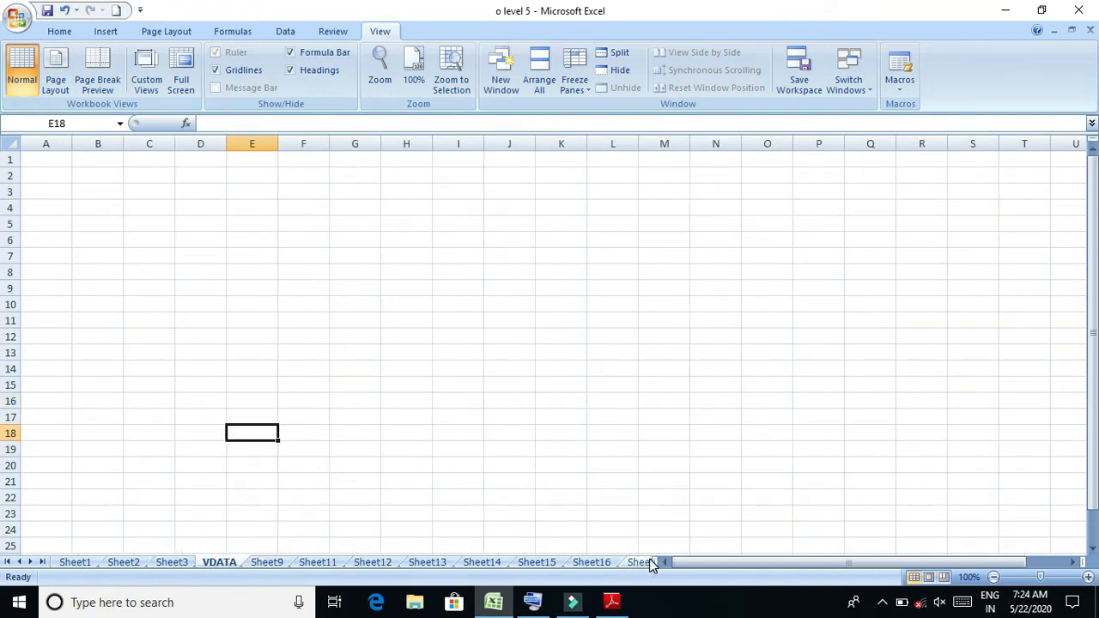
left_click(42, 562)
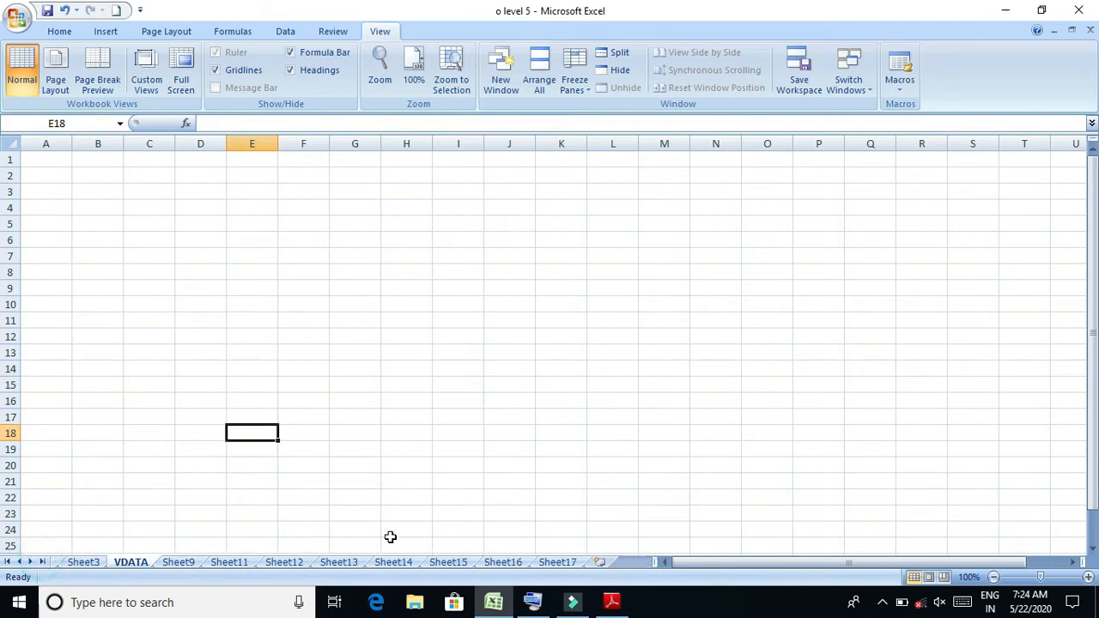
left_click(603, 567)
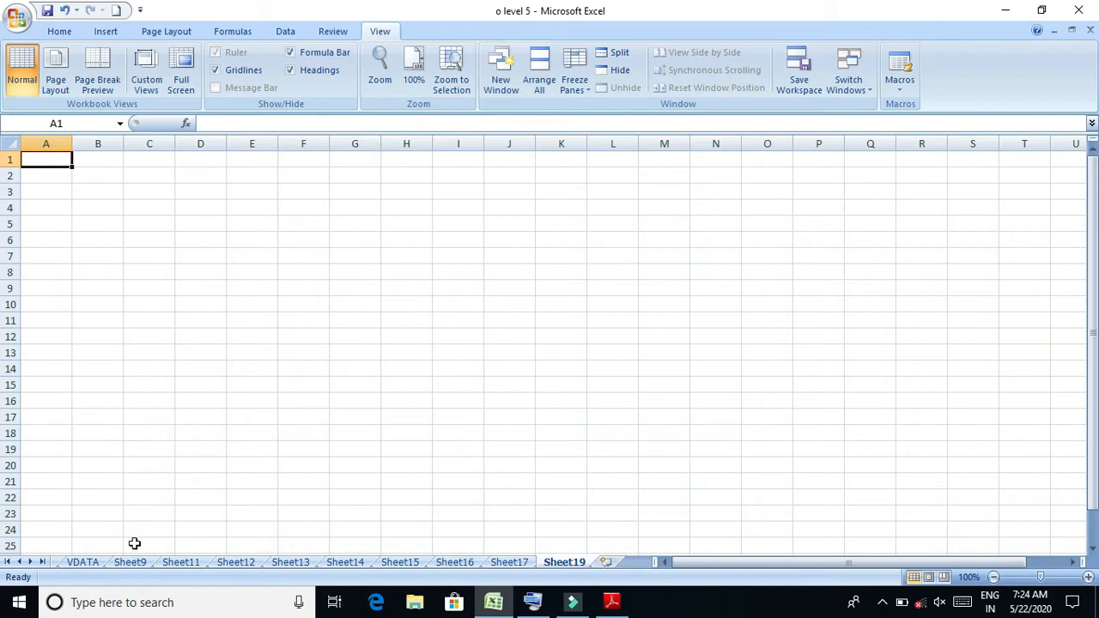
Create a copy of the VDATA sheet before Sheet12 in the same workbook and return to the original VDATA sheet
left_click(78, 562)
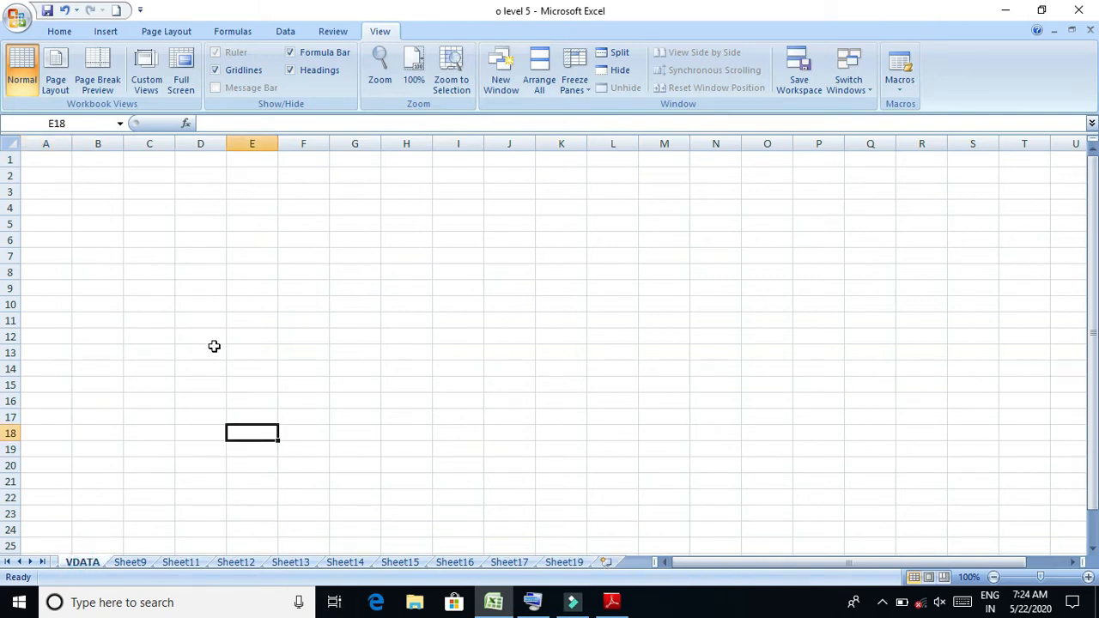
right_click(99, 564)
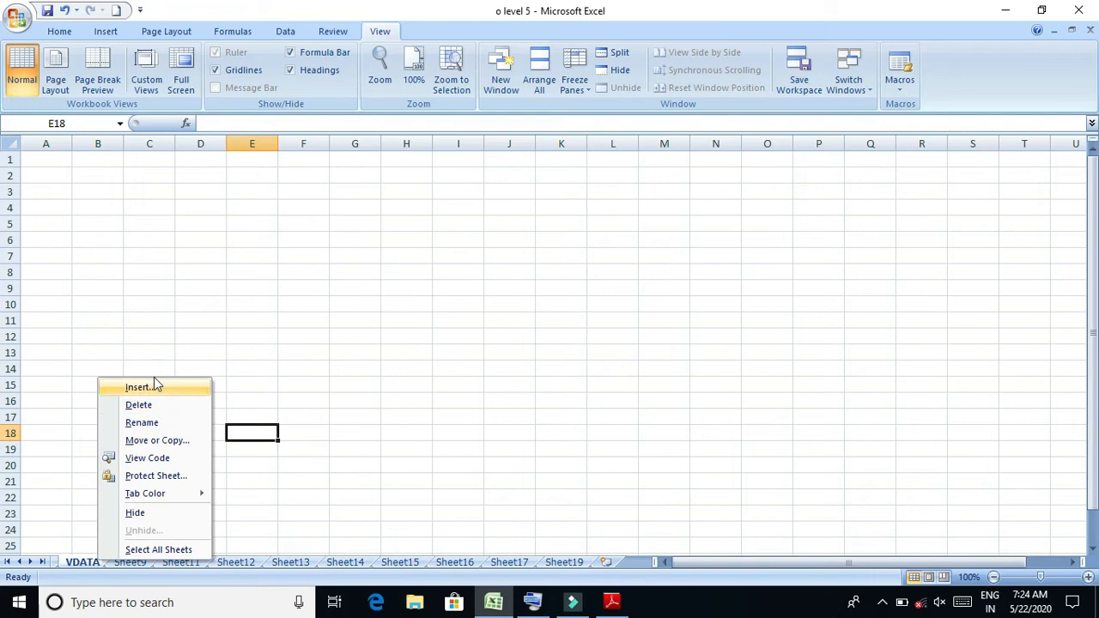
left_click(154, 441)
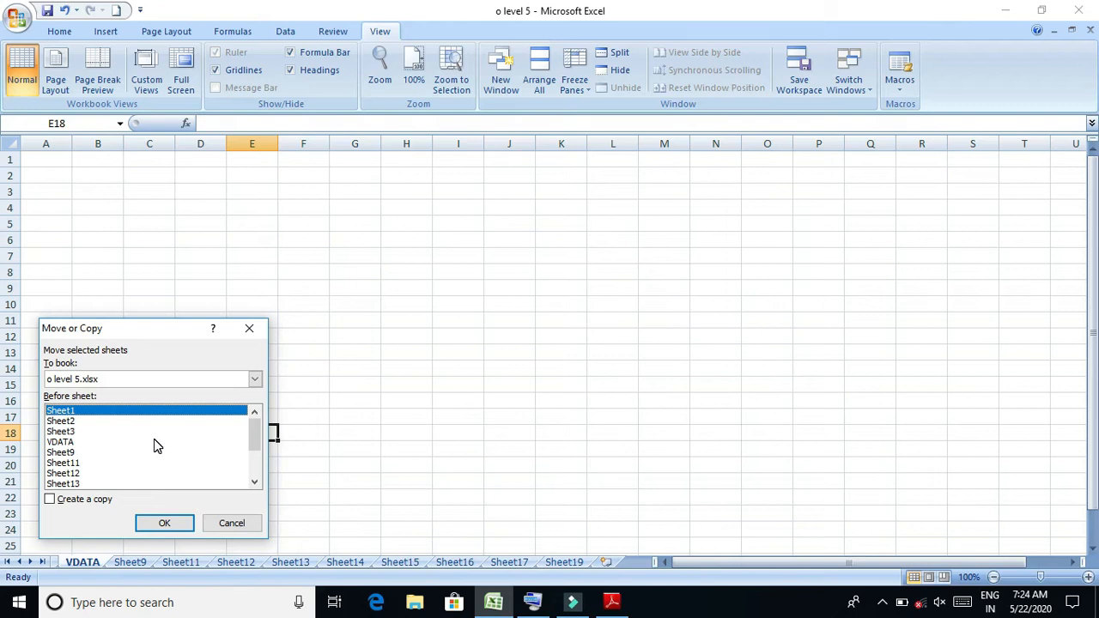
left_click(70, 474)
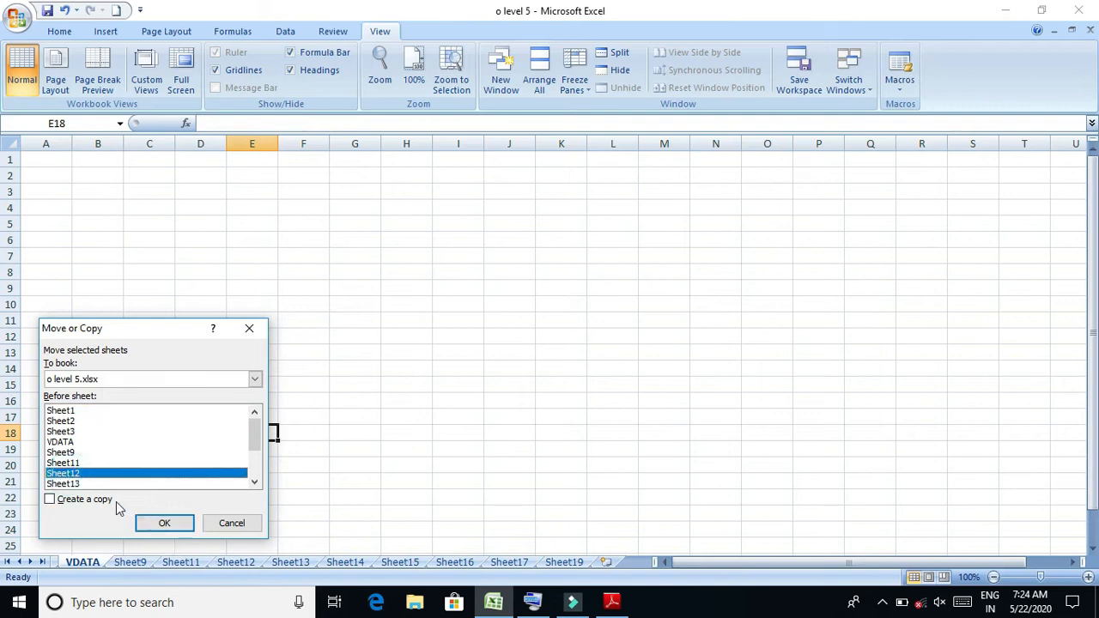
left_click(112, 503)
left_click(176, 524)
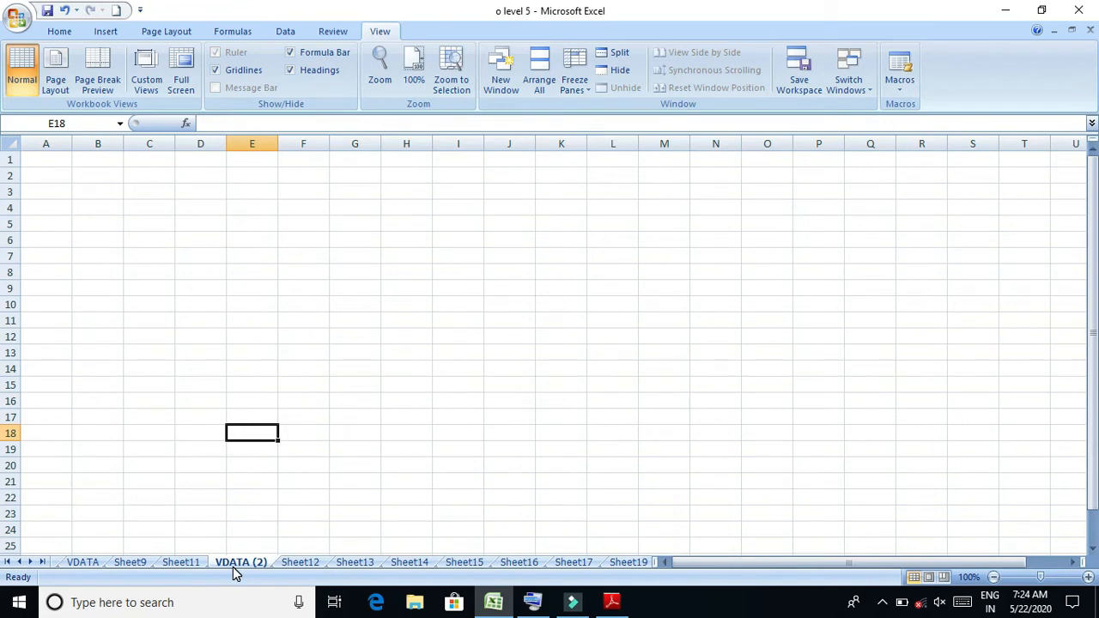
left_click(82, 562)
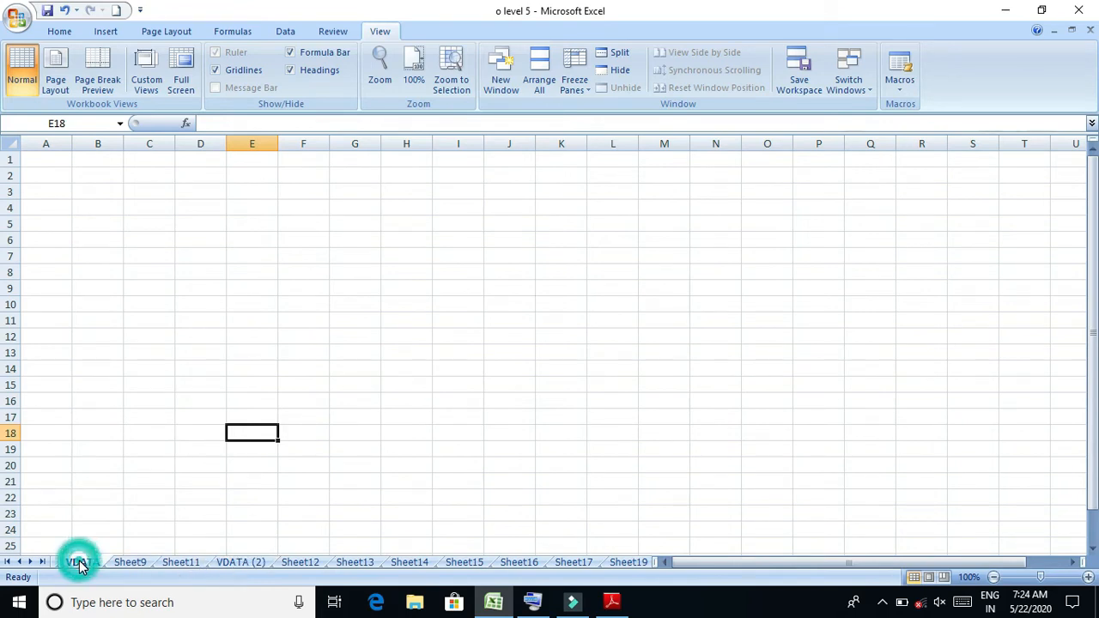
View Sheet11 and compare the original VDATA sheet with its copy VDATA (2)
left_click(182, 562)
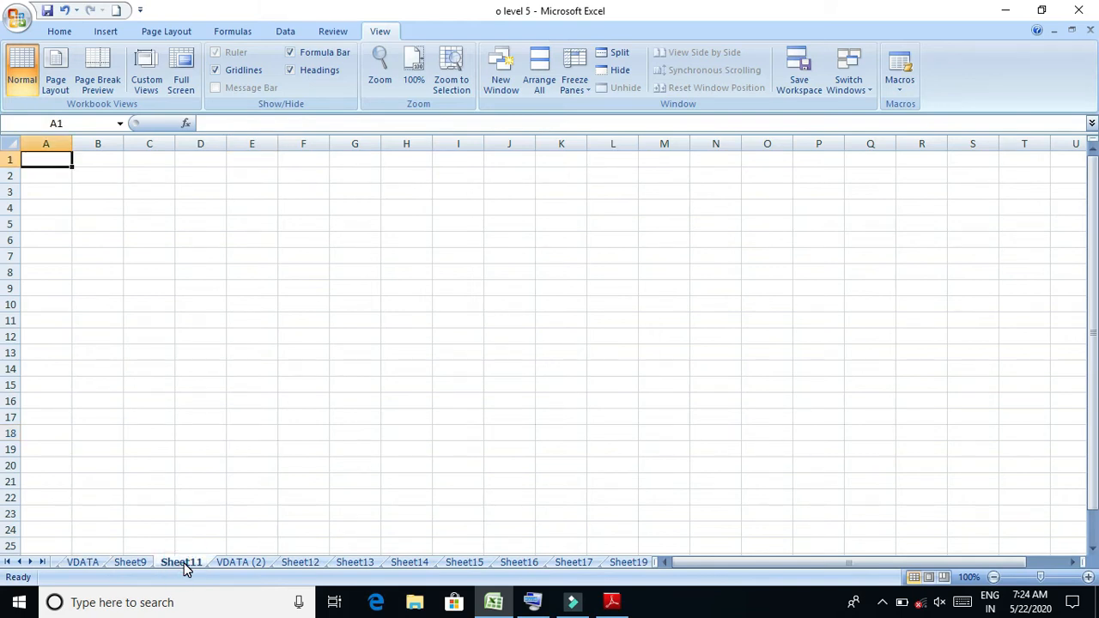
left_click(229, 563)
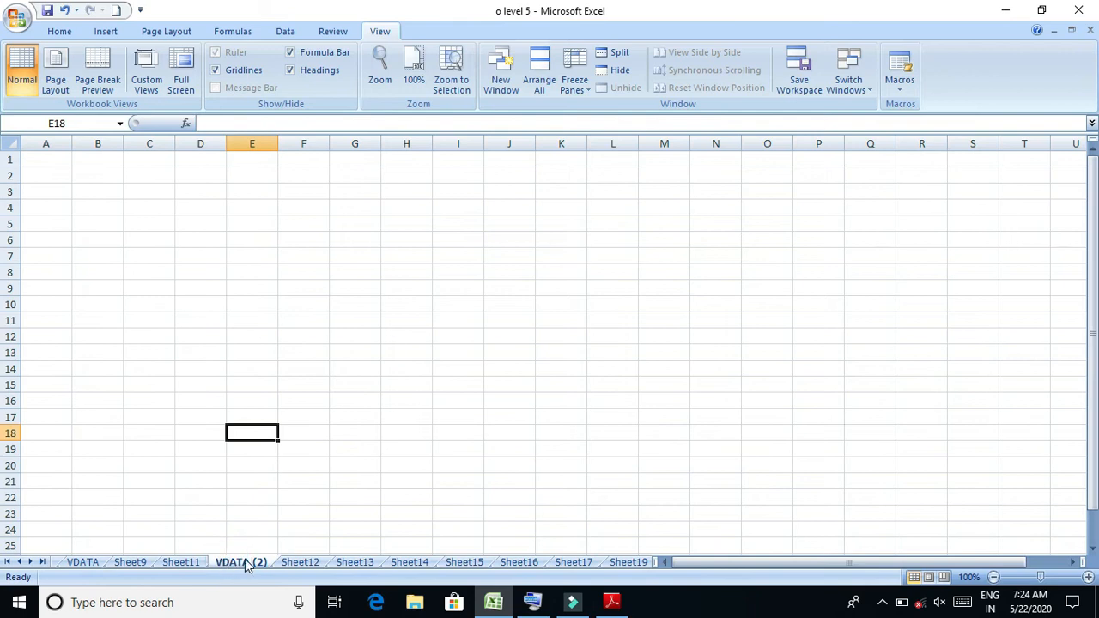
left_click(95, 568)
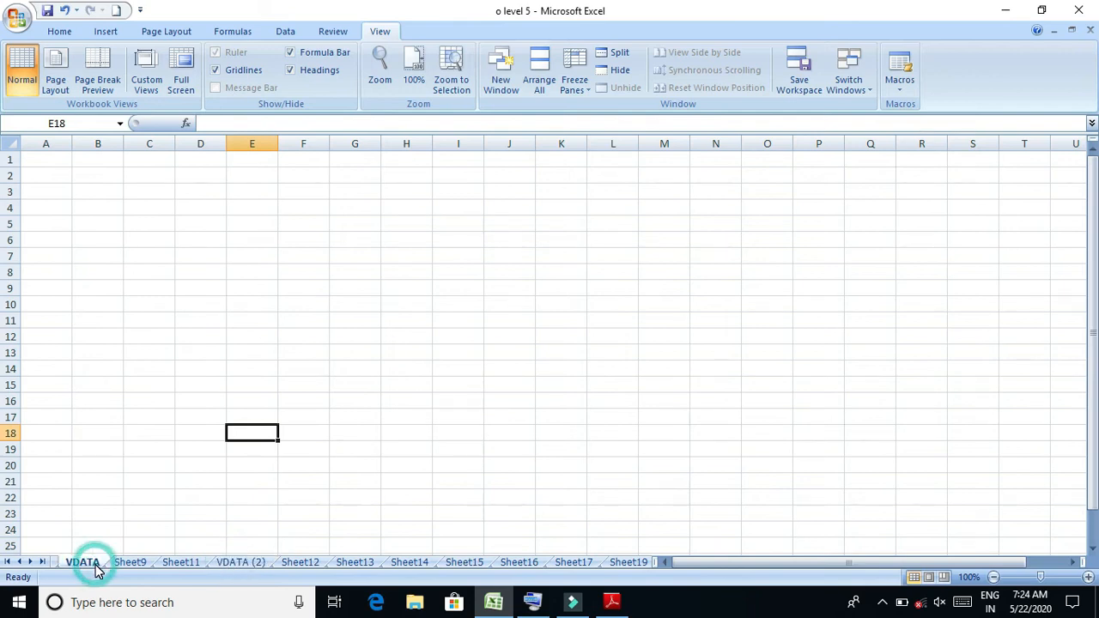
left_click(249, 565)
View the code behind the VDATA (2) sheet, then close the Visual Basic editor and return to the worksheet
right_click(250, 563)
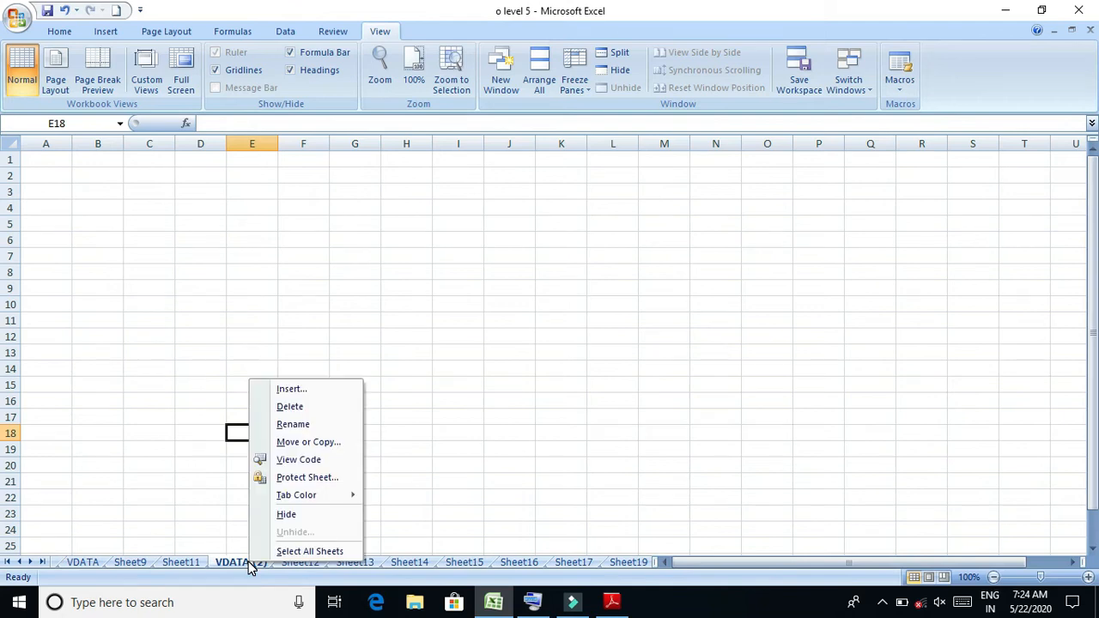
left_click(317, 467)
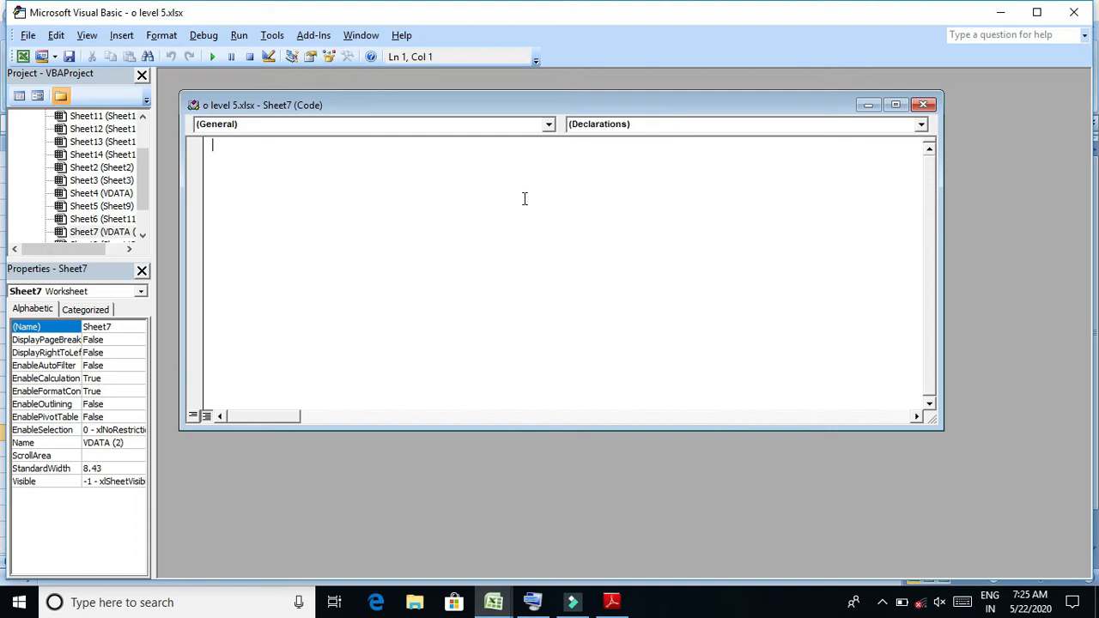
left_click(923, 104)
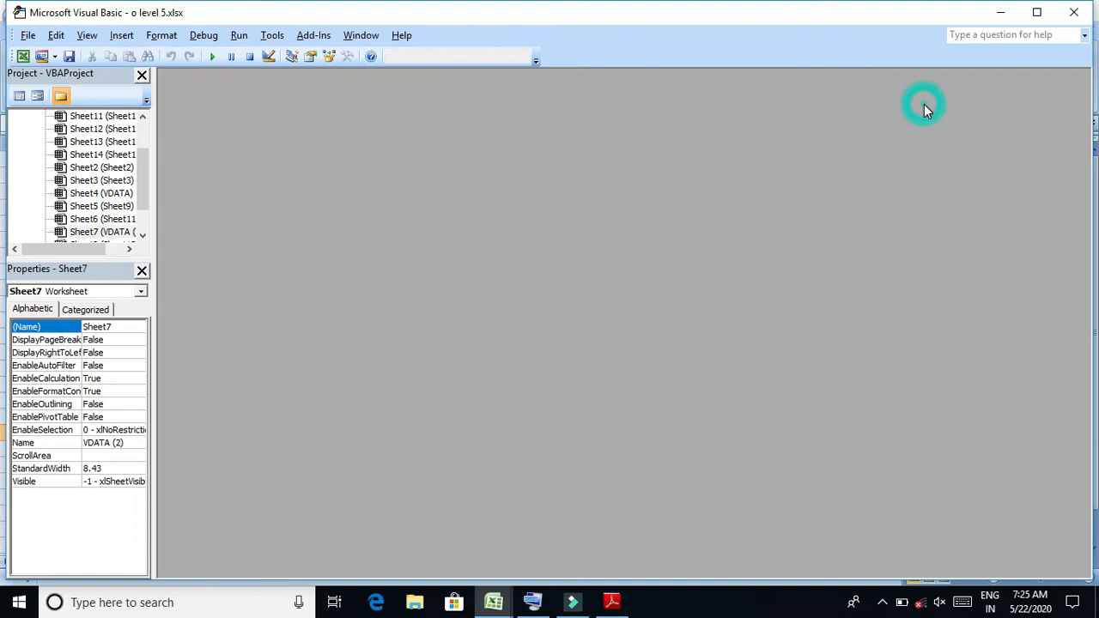
left_click(142, 76)
left_click(142, 76)
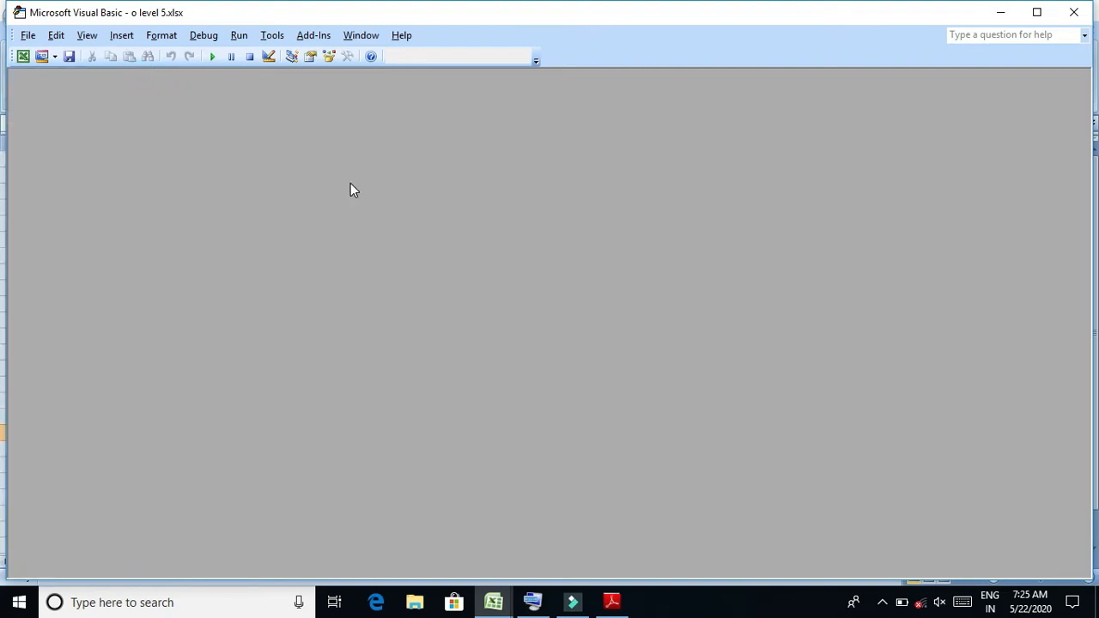
left_click(1073, 12)
left_click(584, 433)
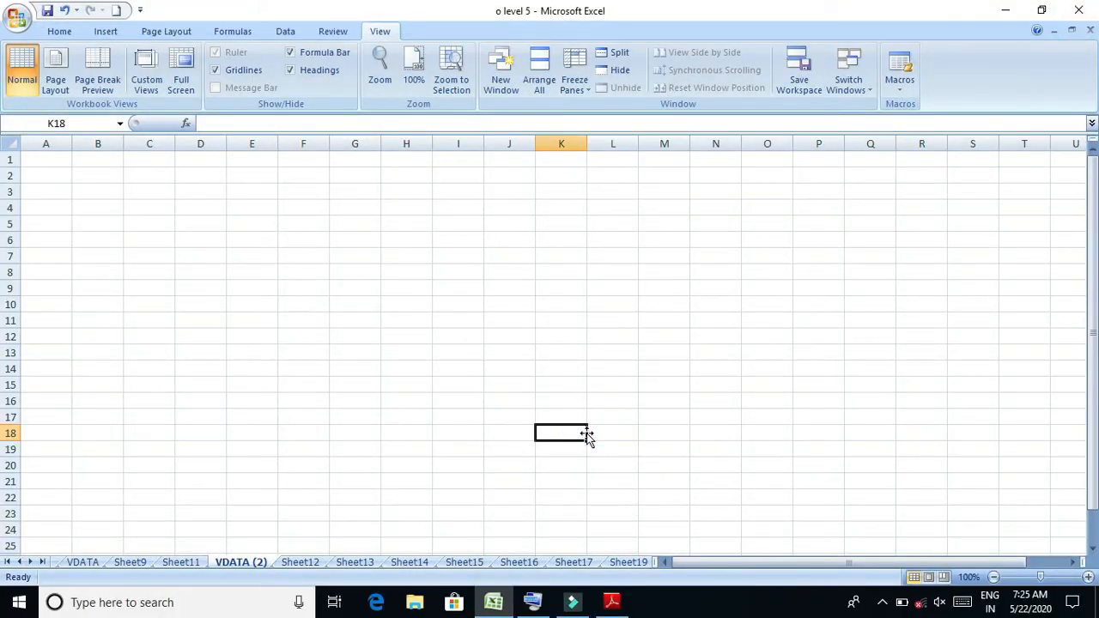
Start protecting the VDATA (2) sheet and allow users to delete rows, delete columns, insert hyperlinks and insert rows
right_click(252, 567)
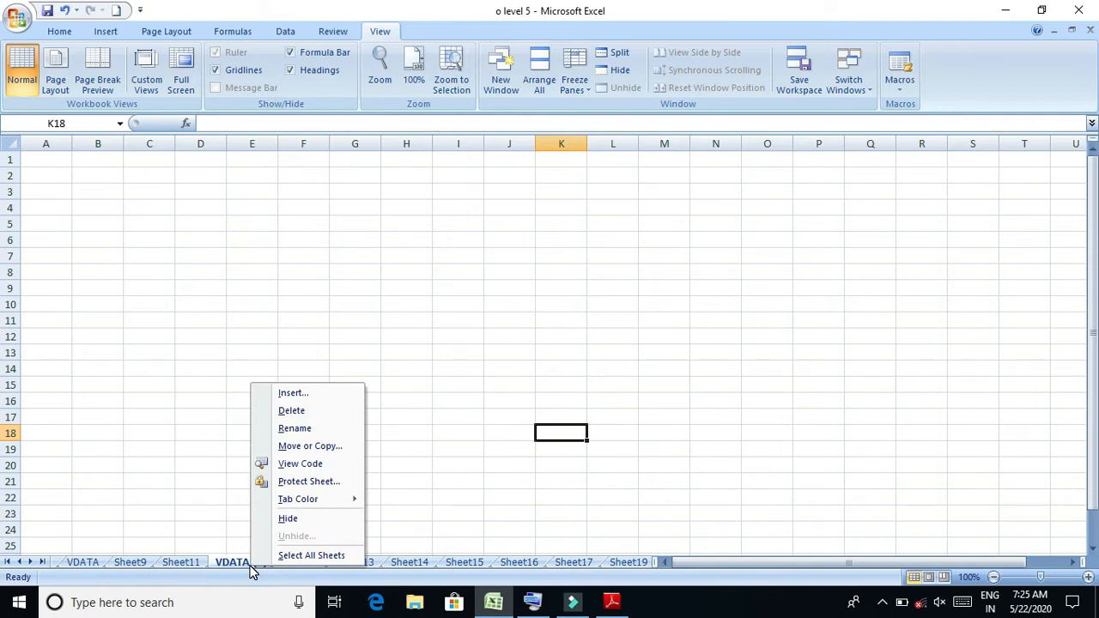
left_click(328, 484)
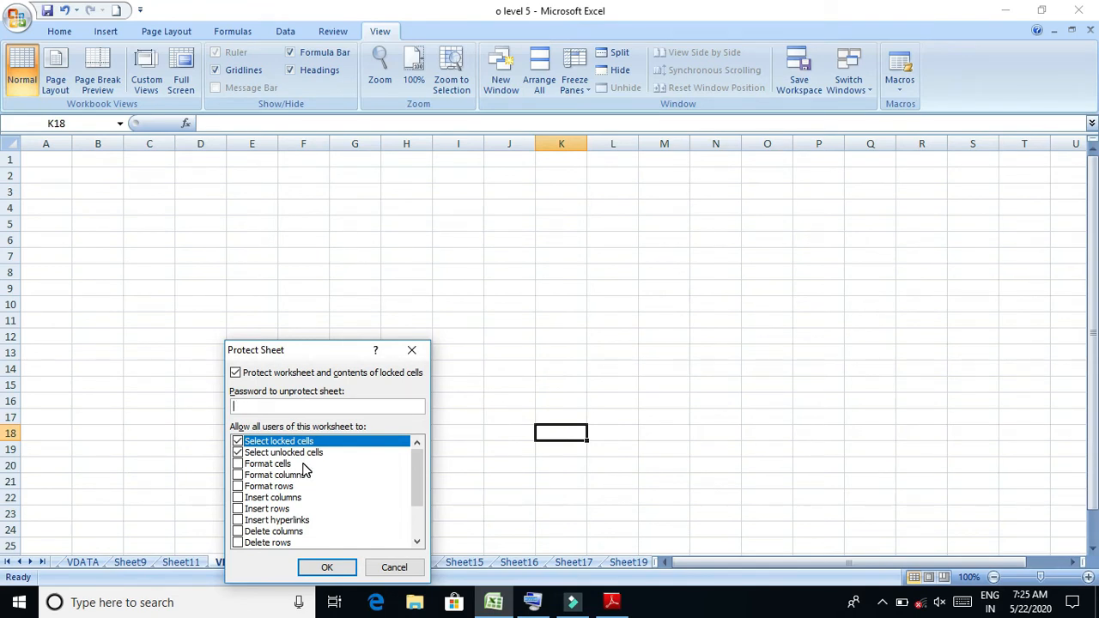
left_click(418, 525)
left_click(238, 486)
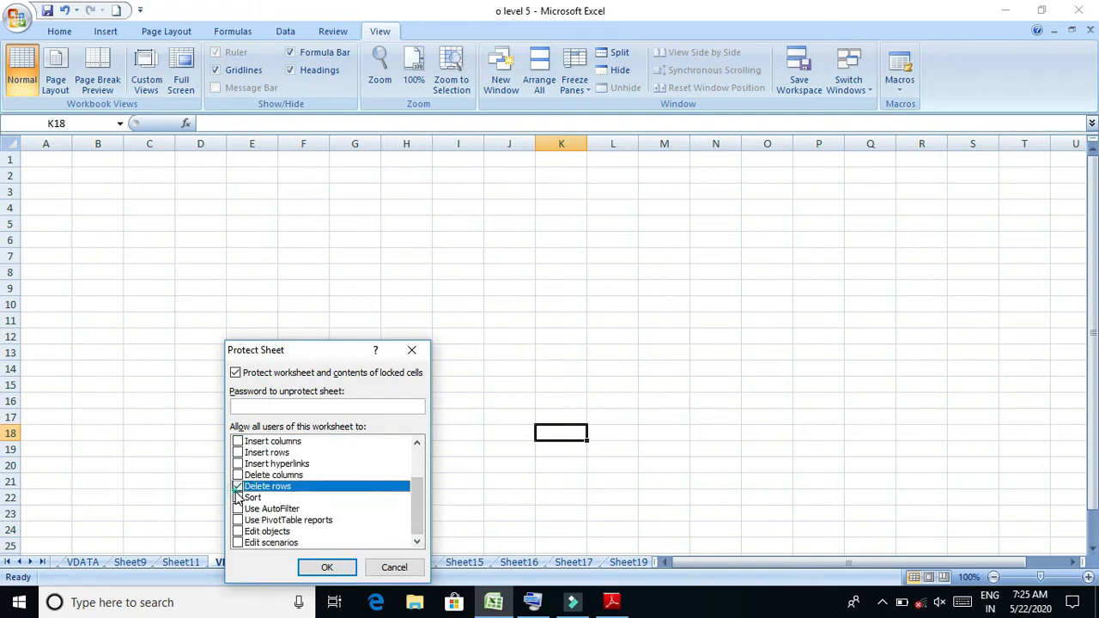
left_click(238, 474)
left_click(238, 464)
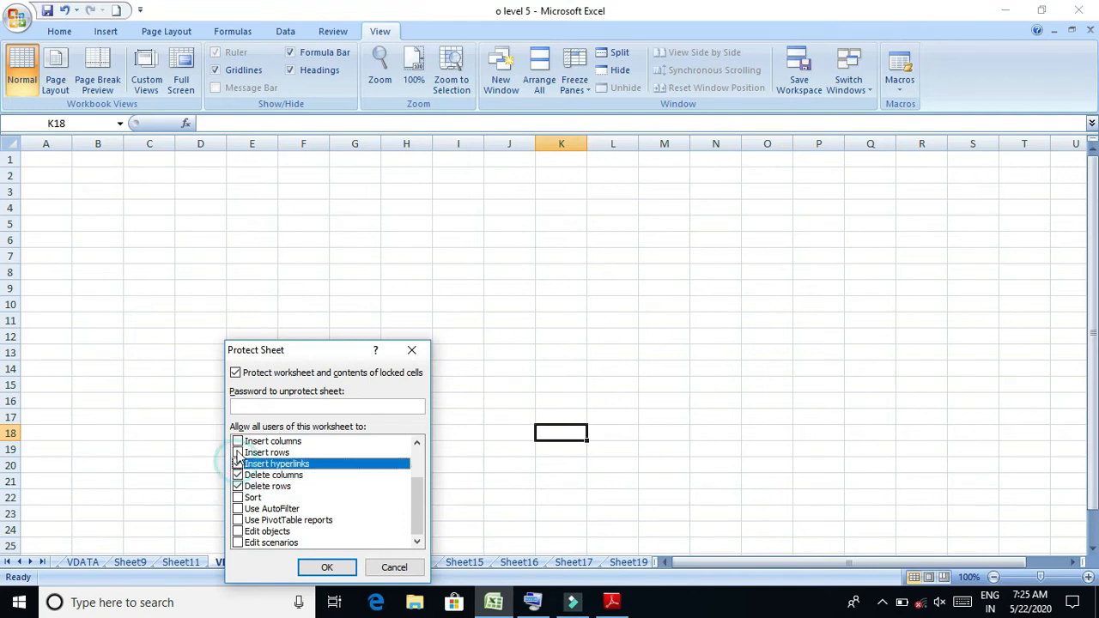
left_click(238, 453)
left_click(238, 441)
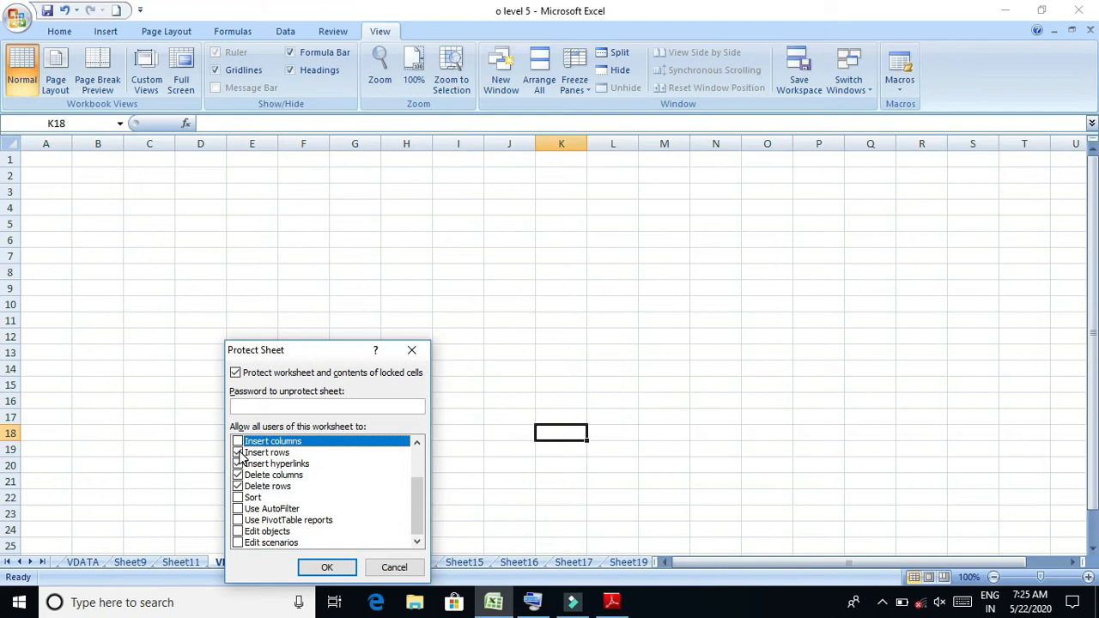
Withdraw the insert rows, insert hyperlinks, delete columns and delete rows permissions, and protect the sheet without a password
left_click(239, 454)
left_click(238, 463)
left_click(238, 475)
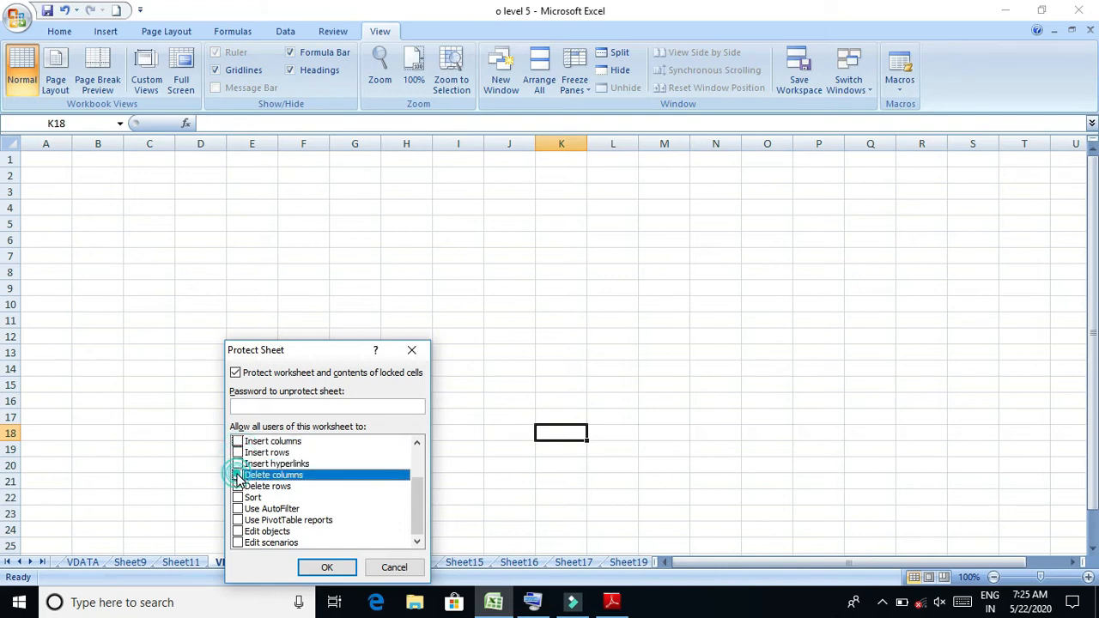
left_click(238, 486)
left_click(328, 566)
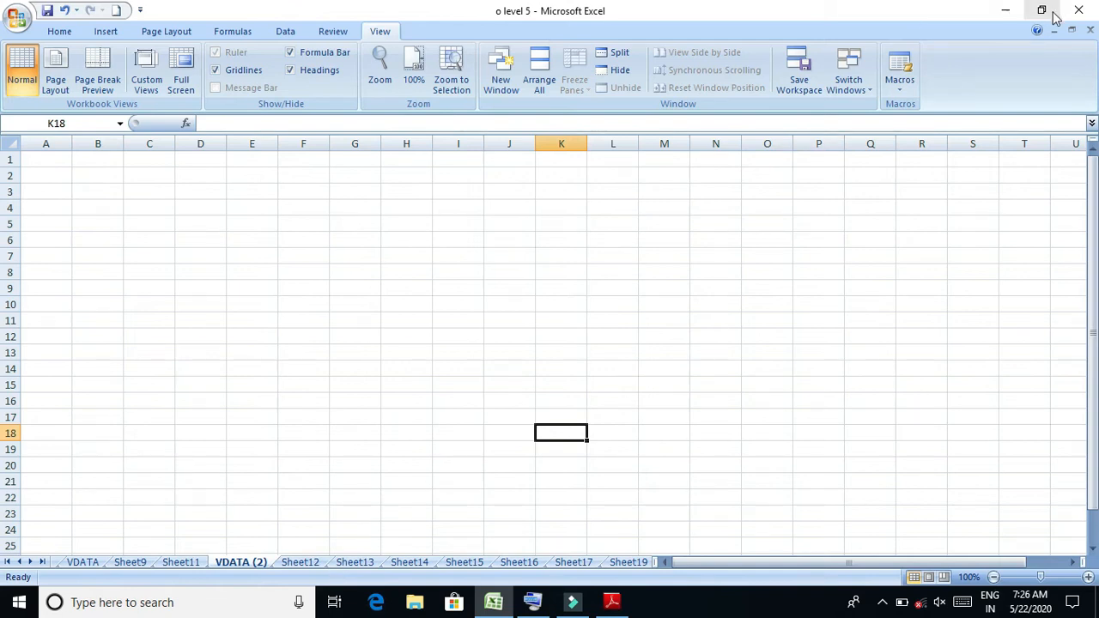
Switch to Adobe Reader to check the Spreadsheet topics in the O Level syllabus, then return to the Excel workbook
left_click(1016, 11)
left_click(627, 607)
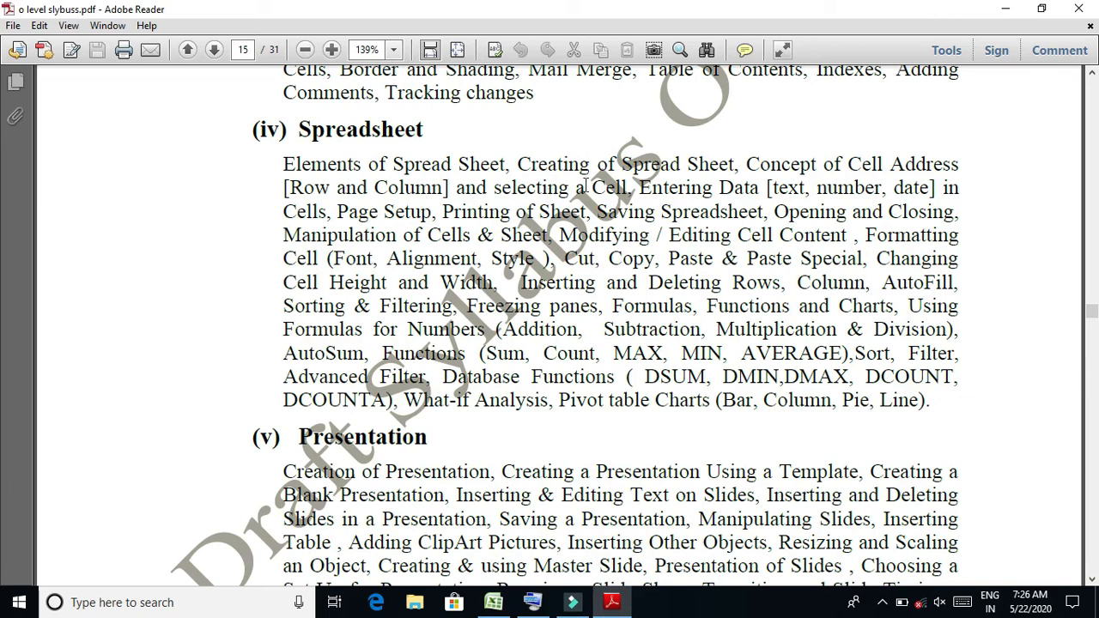
left_click(612, 601)
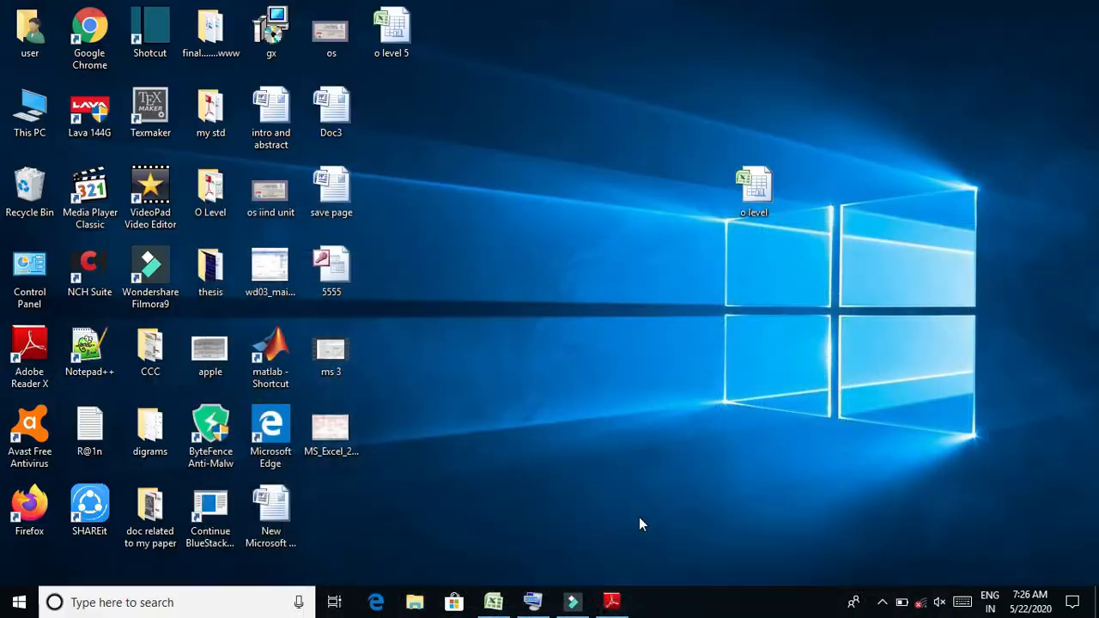
left_click(494, 602)
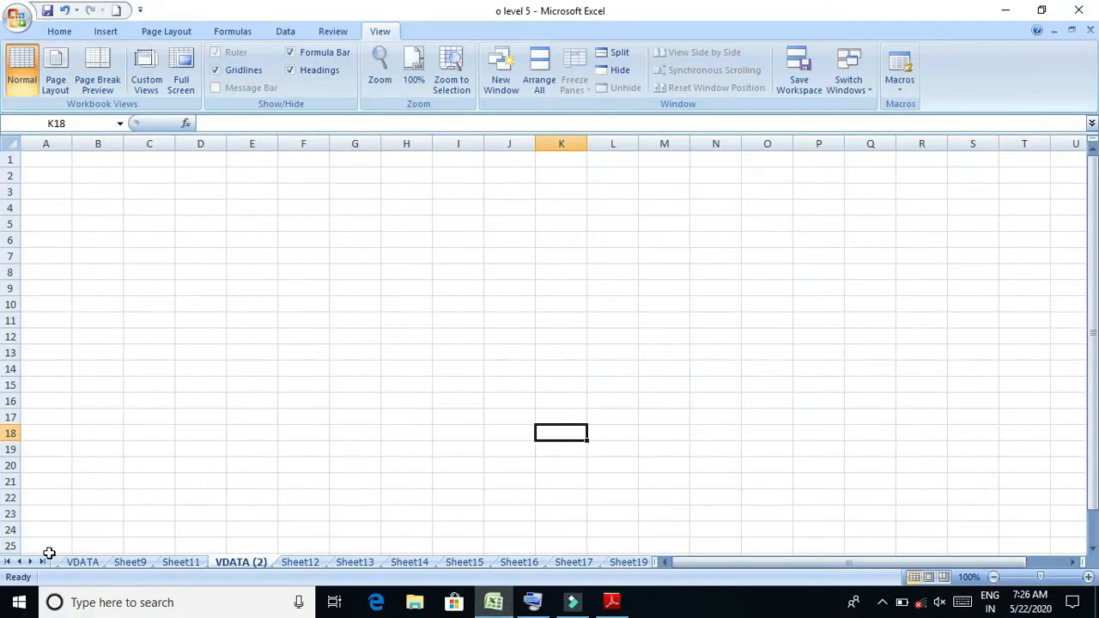
Go to Sheet1 and examine the marksheet's columns A to E and its rows 1 and 2 by selecting them
left_click(8, 562)
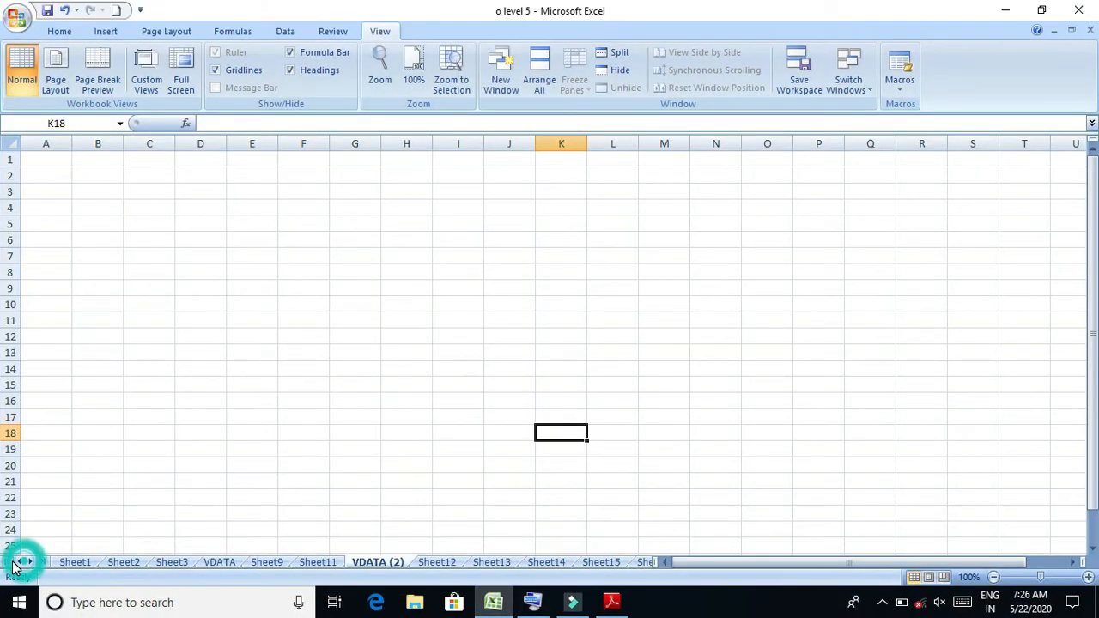
left_click(89, 565)
left_click_drag(65, 163, 55, 307)
left_click_drag(106, 164, 107, 289)
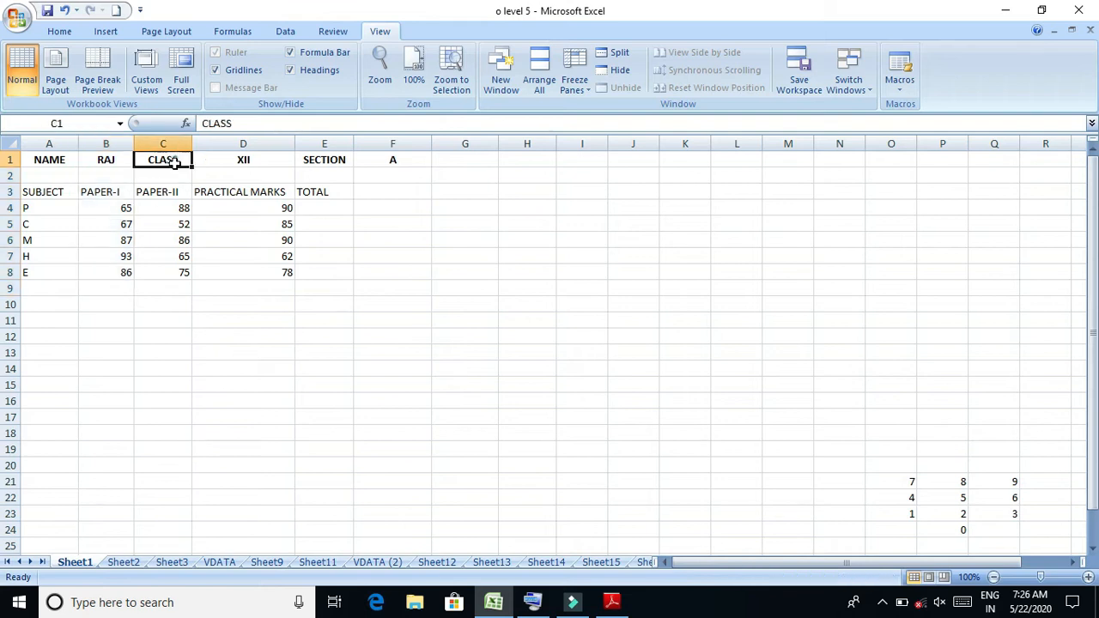
left_click_drag(171, 160, 167, 288)
left_click_drag(245, 159, 250, 269)
left_click_drag(342, 160, 339, 271)
left_click_drag(54, 158, 392, 158)
left_click_drag(40, 181, 382, 177)
left_click(221, 300)
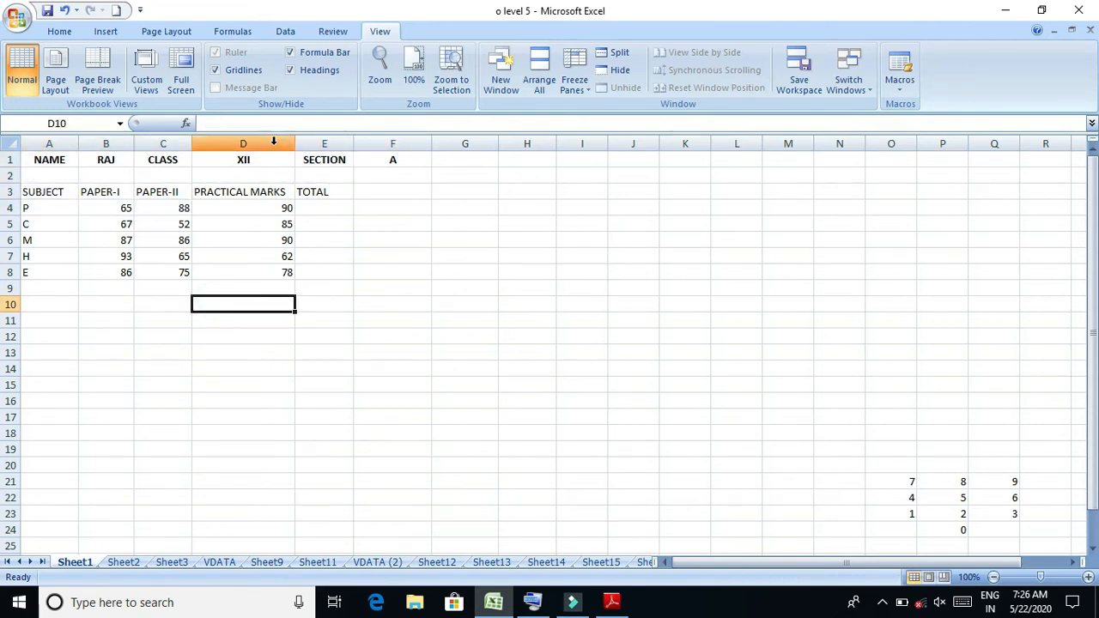
Clear the subject entries below the SUBJECT heading in cells A4 to A9
left_click(61, 178)
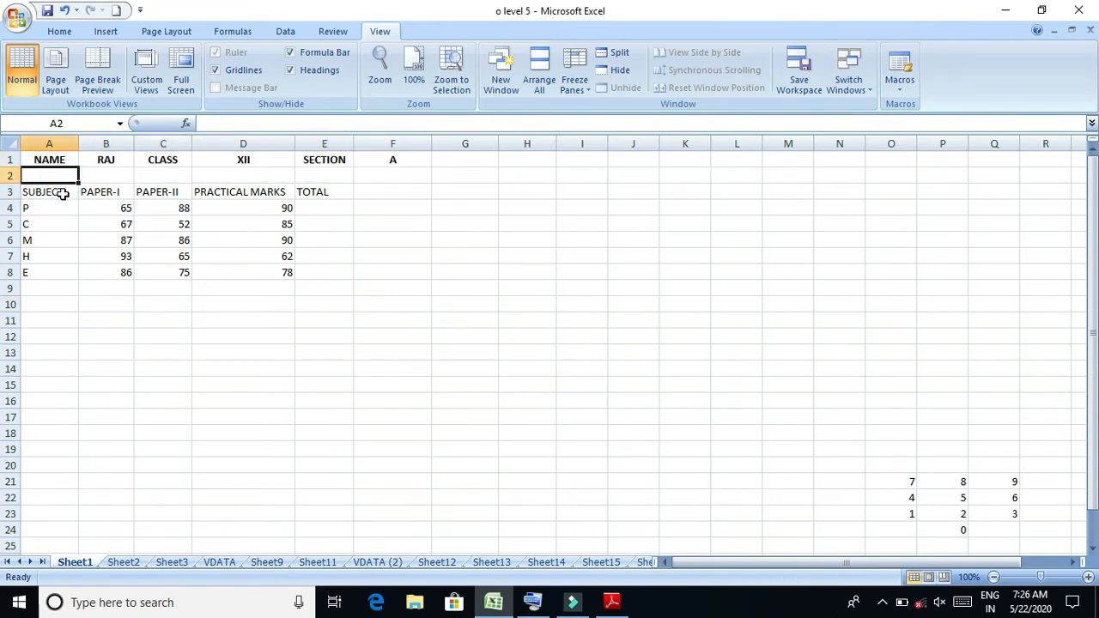
left_click(60, 192)
left_click(57, 208)
left_click_drag(57, 207, 59, 282)
key("Delete")
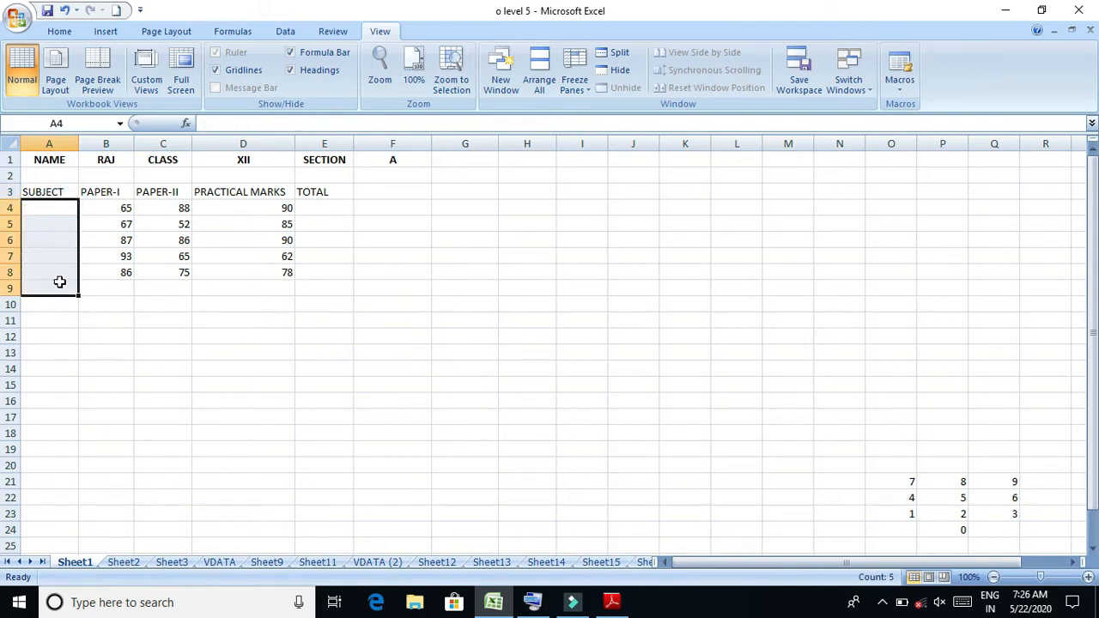
left_click(109, 308)
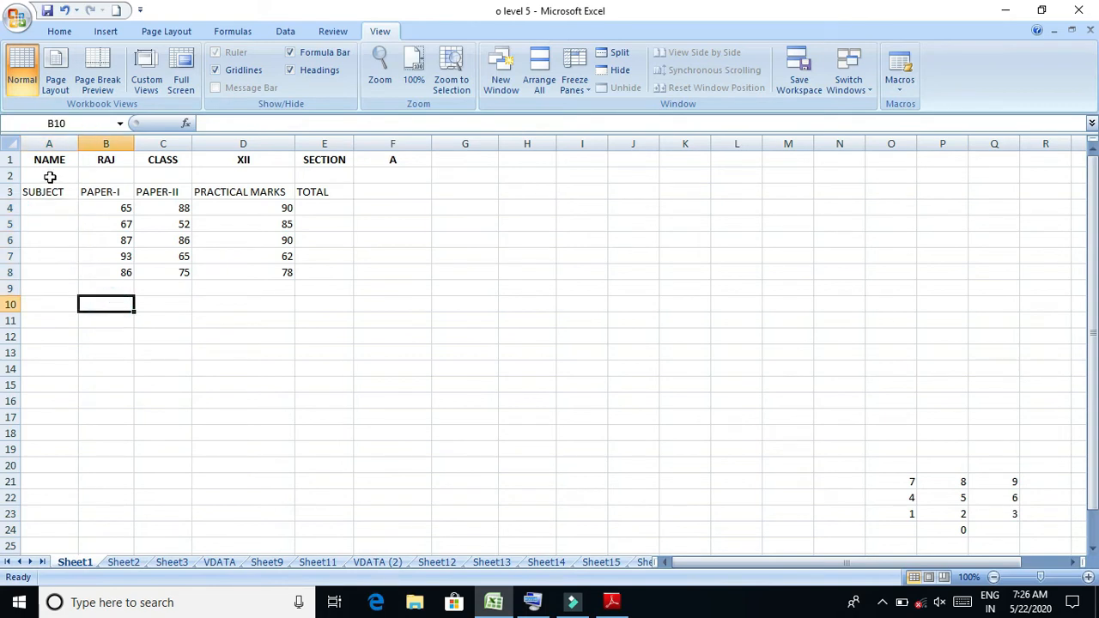
Enter the subjects P, C, M, H and E in cells A4 to A8 of the marksheet
left_click(51, 208)
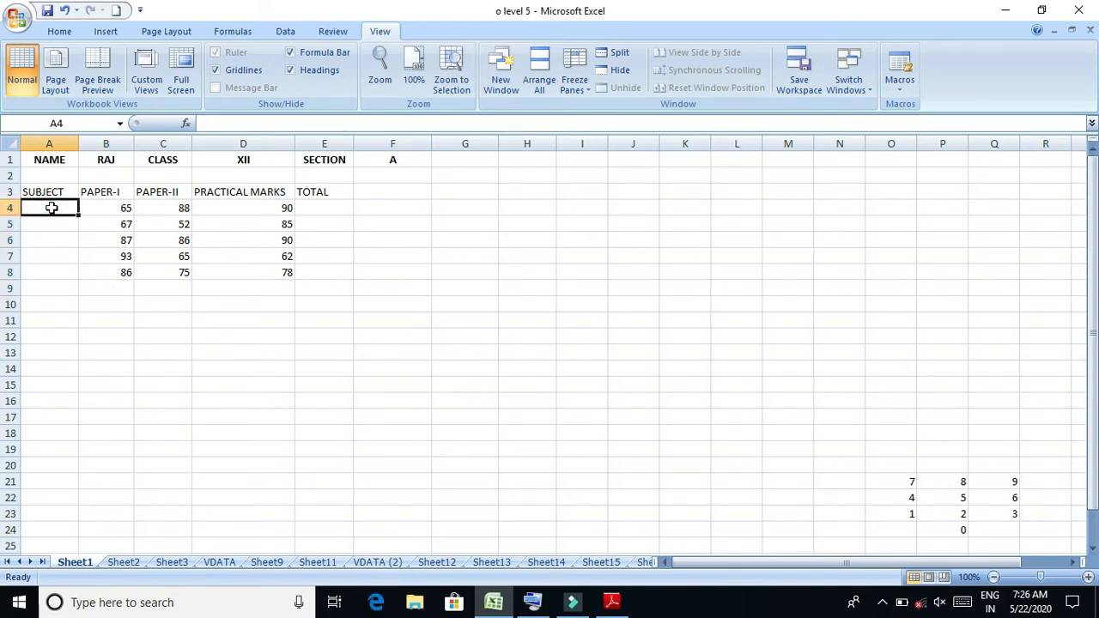
type("P")
left_click(53, 223)
type("C")
left_click(50, 239)
type("M")
left_click(51, 256)
type("H")
left_click(49, 276)
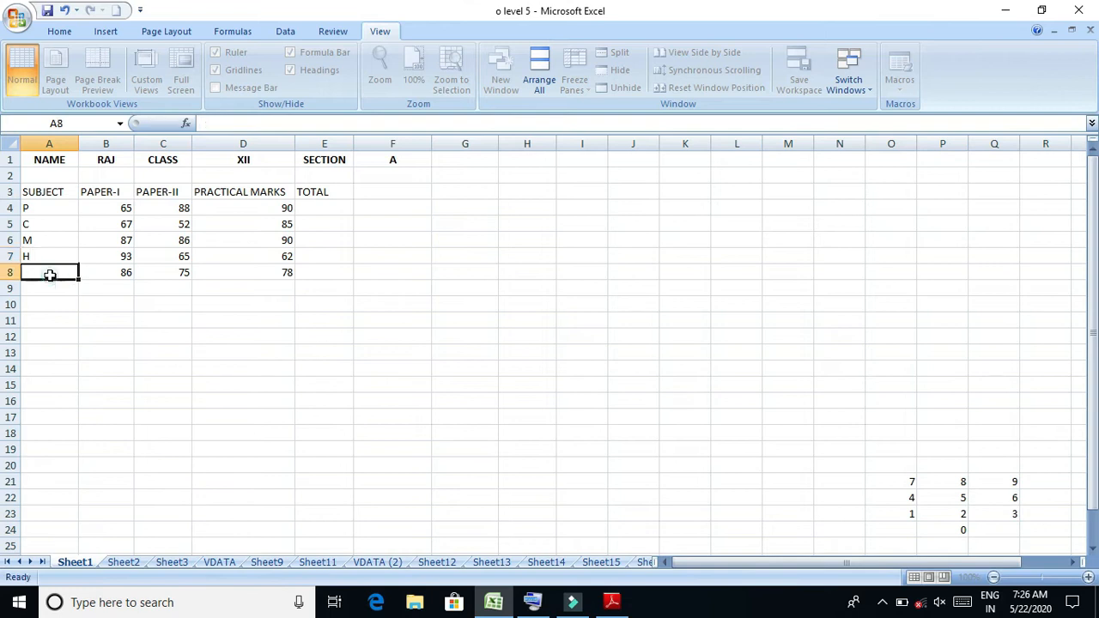
type("E")
left_click(90, 328)
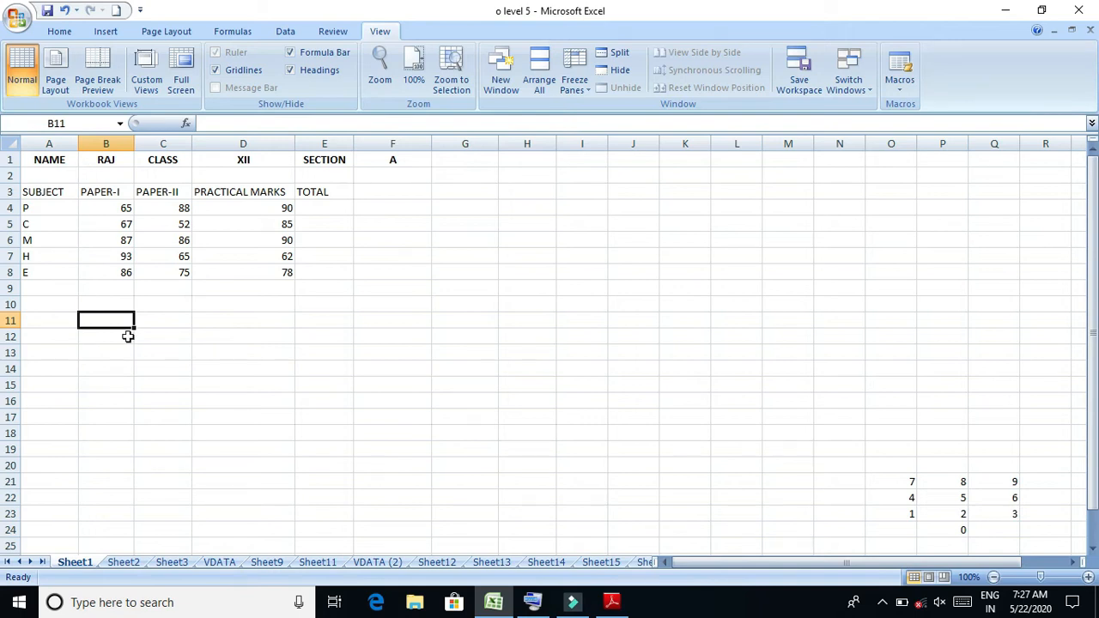
Replace the subject in cell A8 with H
left_click(44, 271)
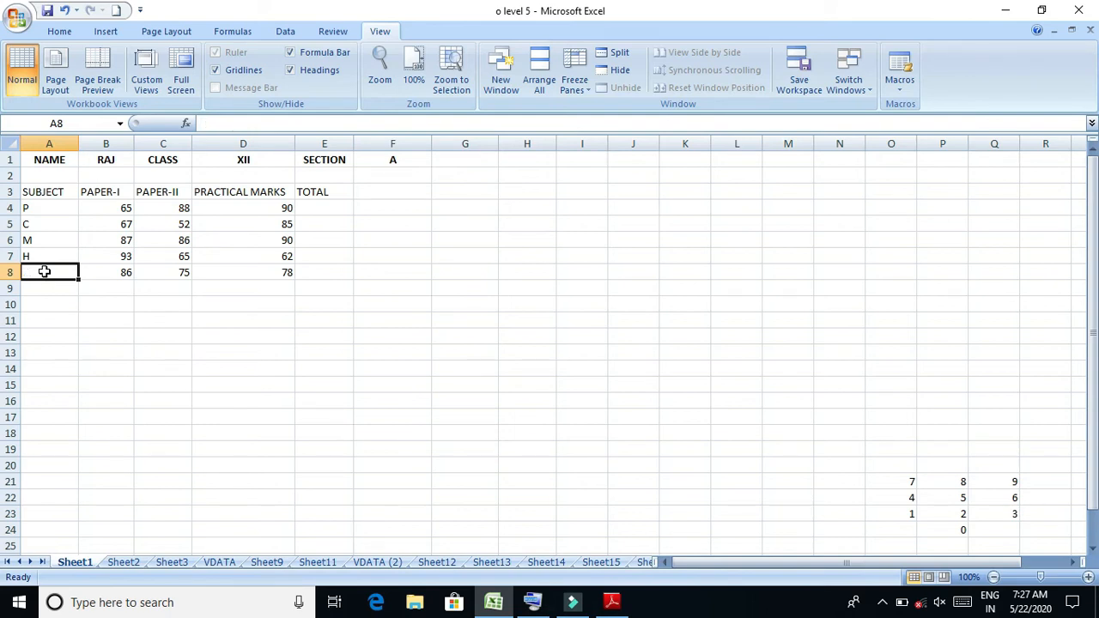
type("H")
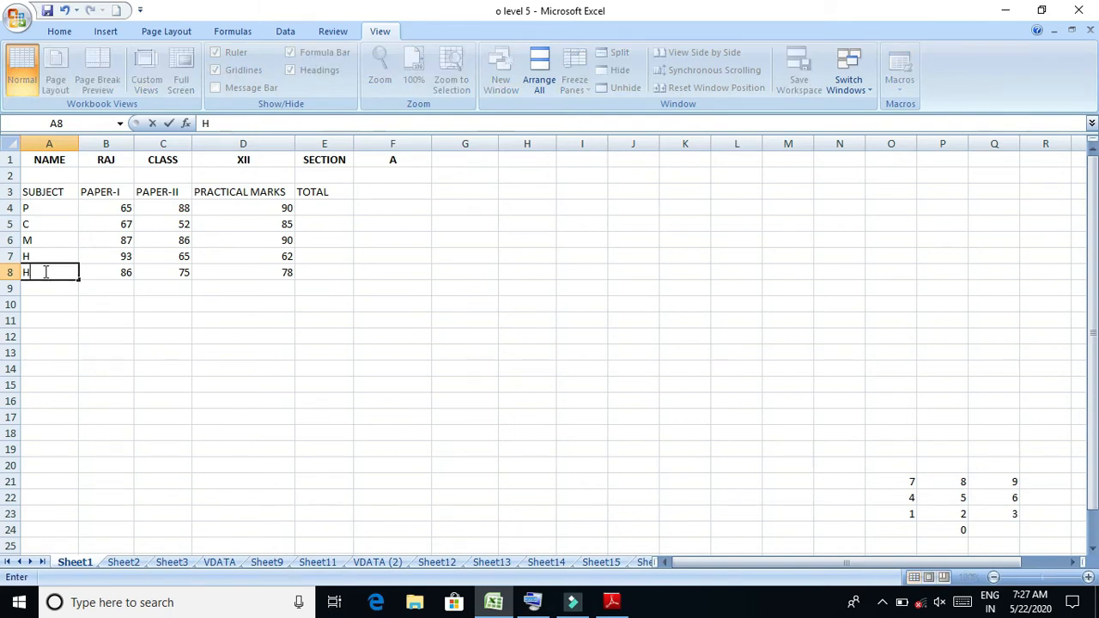
Clear the subject letters in cells A4:A8, then undo the deletion
left_click(84, 306)
left_click_drag(54, 209, 54, 276)
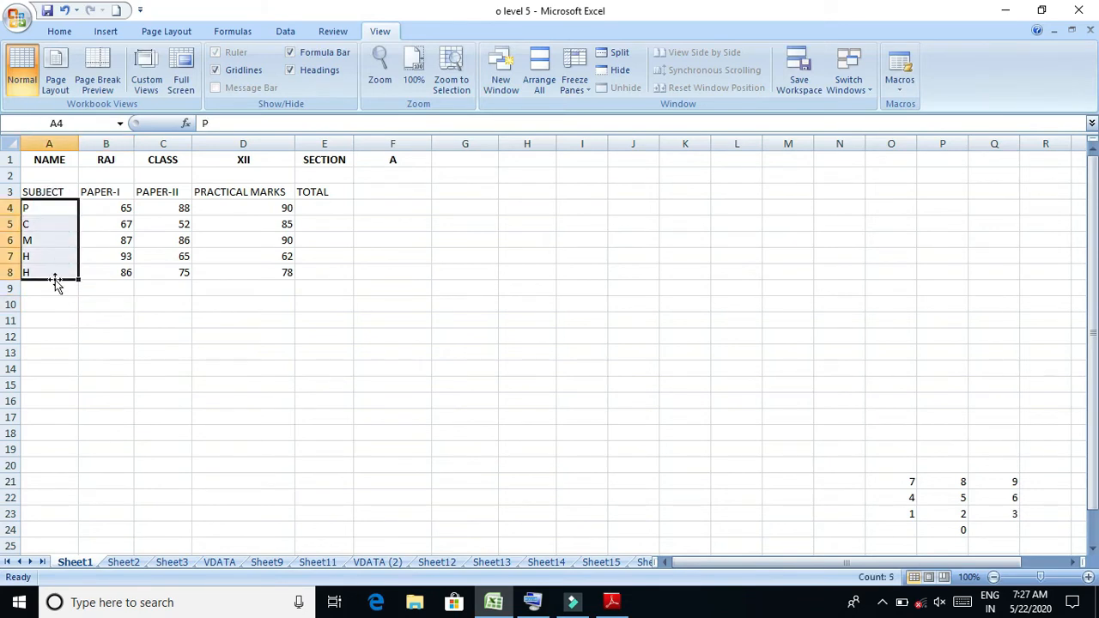
key("Delete")
key("ctrl+z")
Save the workbook and accept the privacy warning about macros and ActiveX controls
left_click(116, 300)
left_click(48, 10)
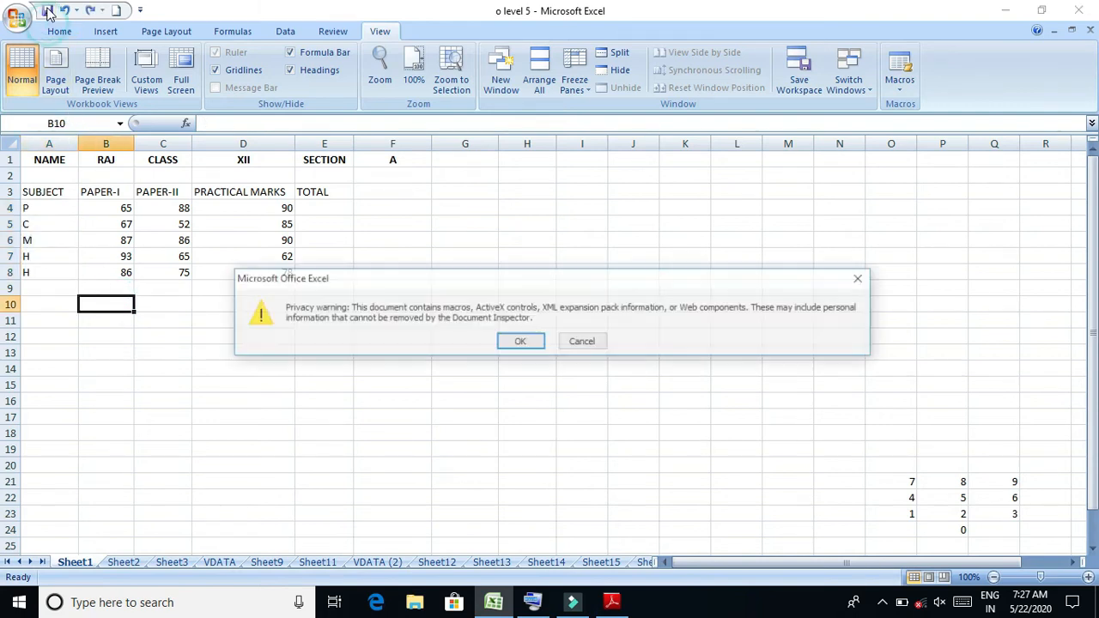
left_click(519, 342)
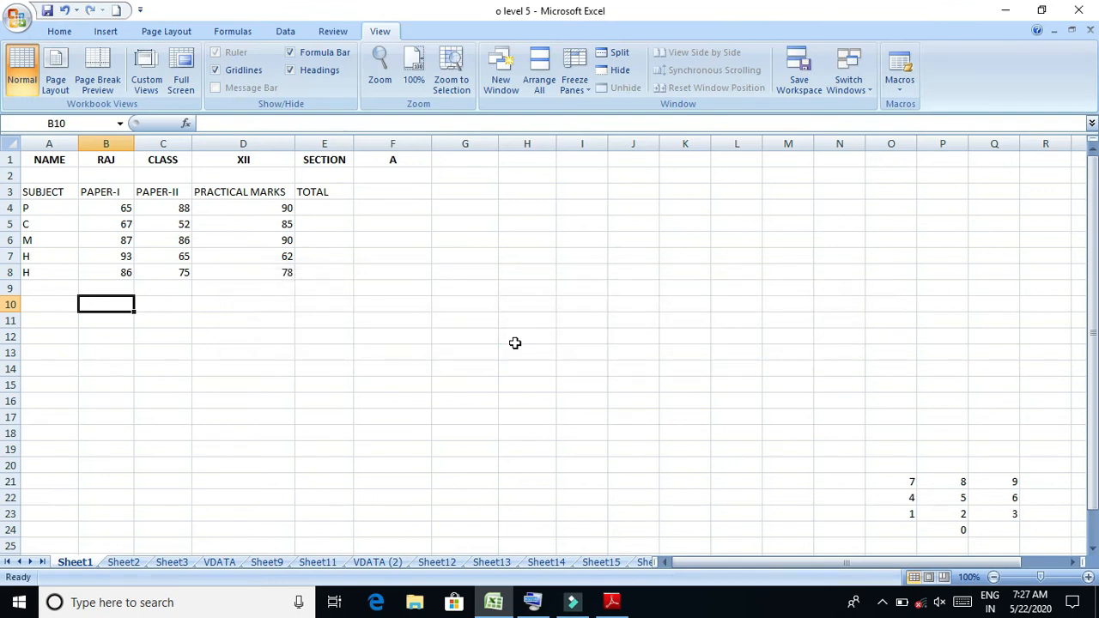
Switch to the o level syllabus PDF in Adobe Reader, review its Spreadsheet topics, and return to the Excel worksheet
left_click(506, 614)
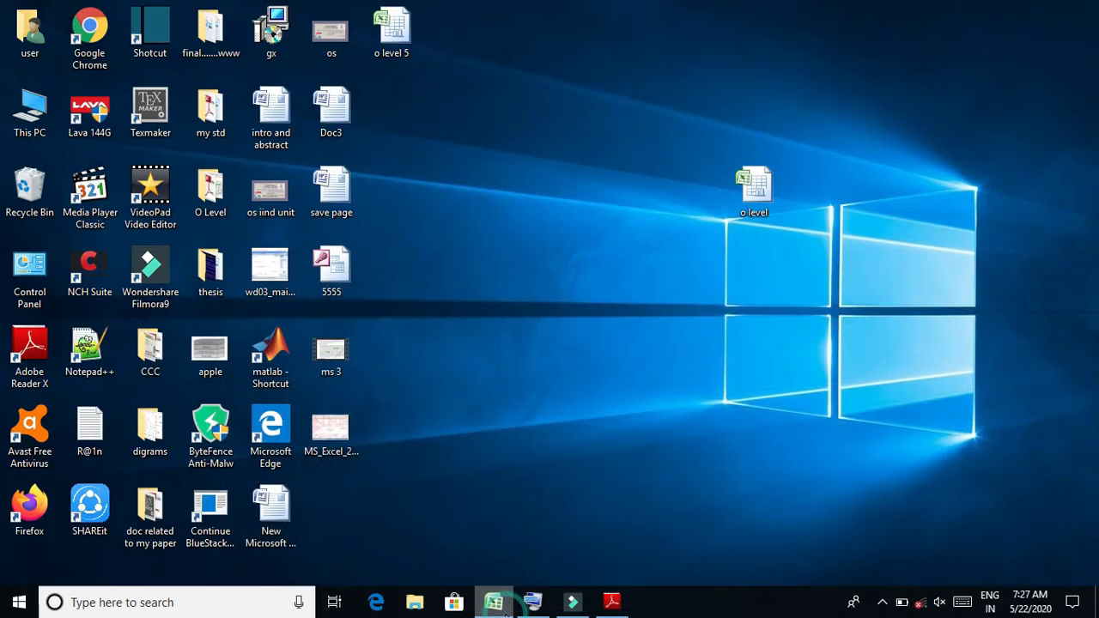
left_click(617, 606)
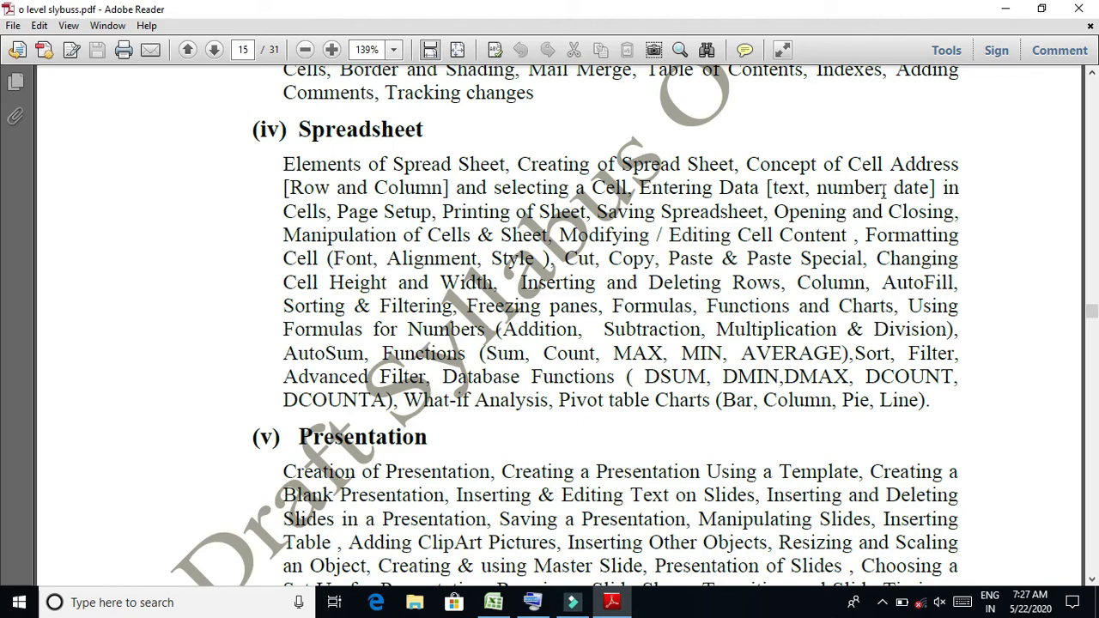
left_click(1004, 8)
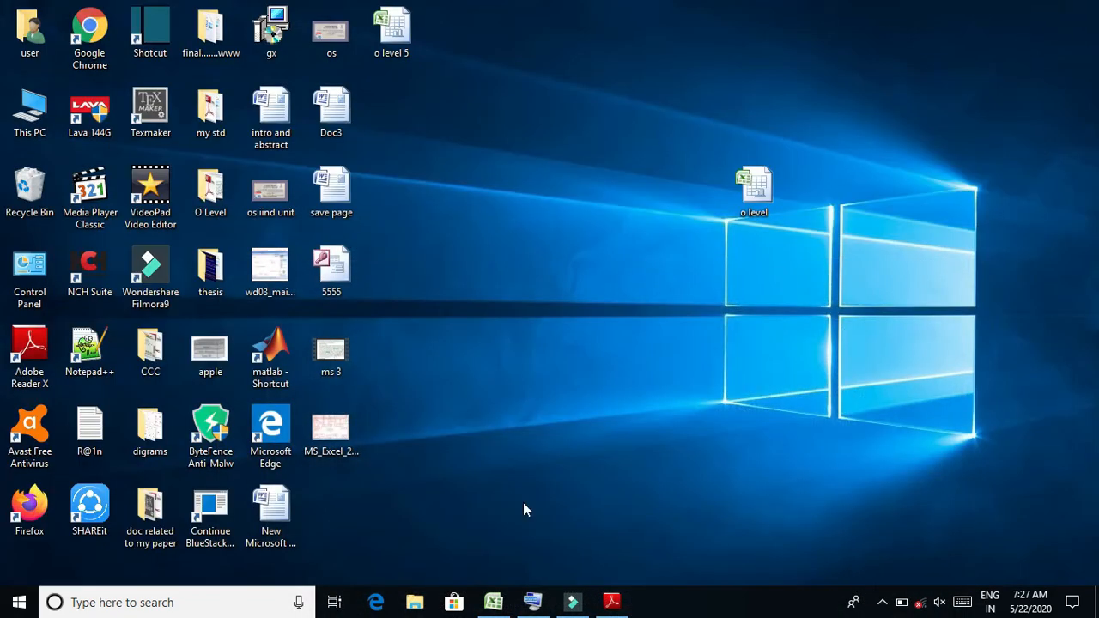
left_click(496, 605)
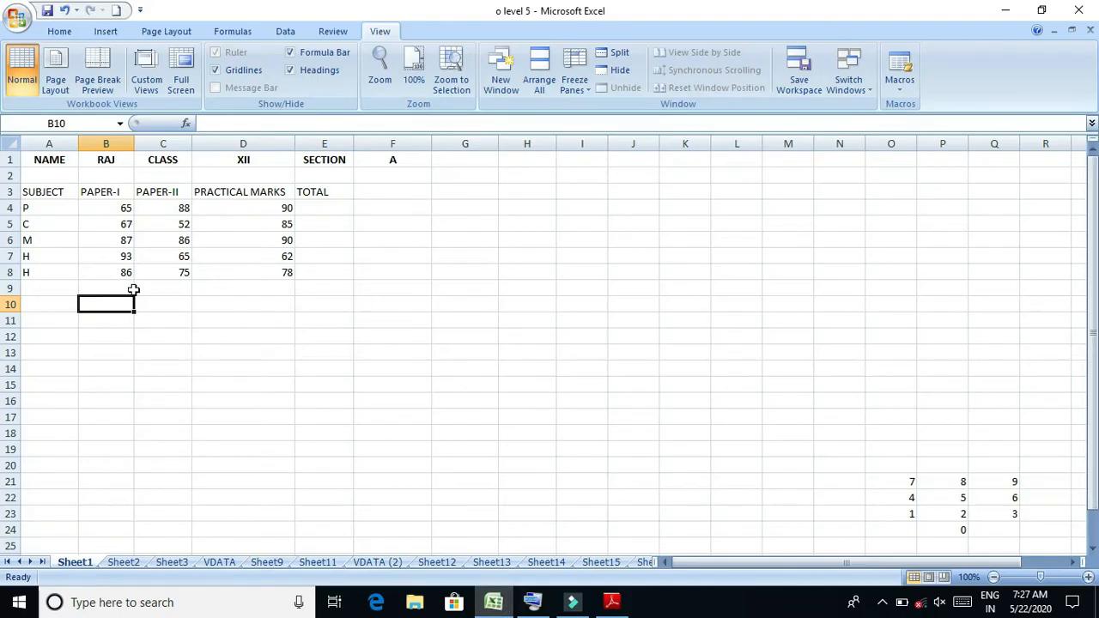
Replace the subject letter in A4 with PHYSICS and the one in A5 with HEMISTRY
left_click(49, 209)
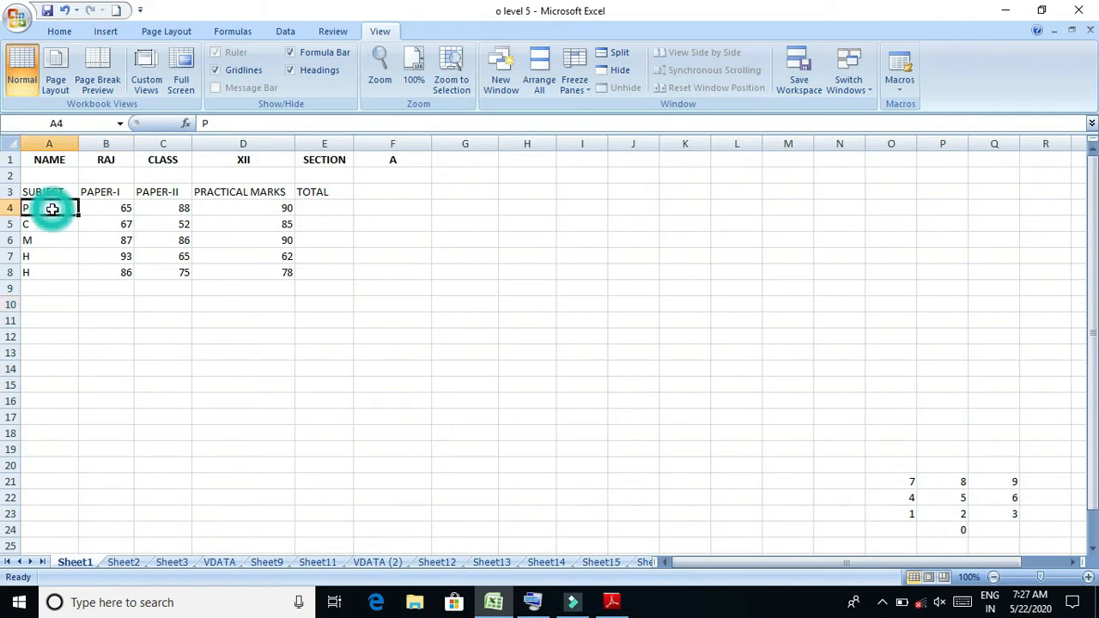
type("PH")
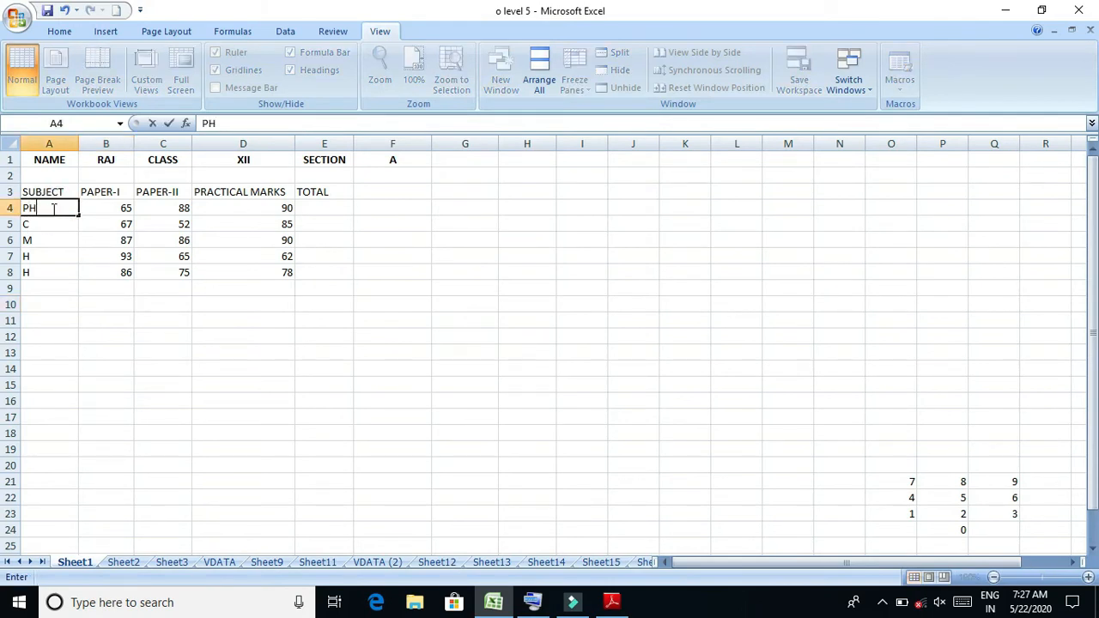
type("YSICS")
left_click(58, 224)
type("HEMISTRY")
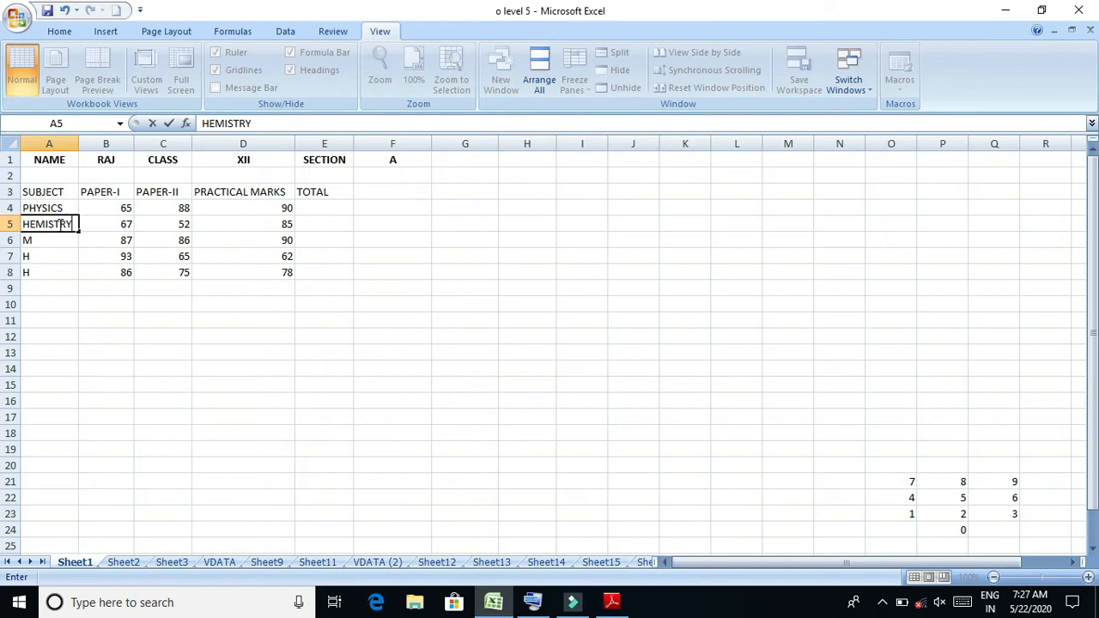
left_click(69, 268)
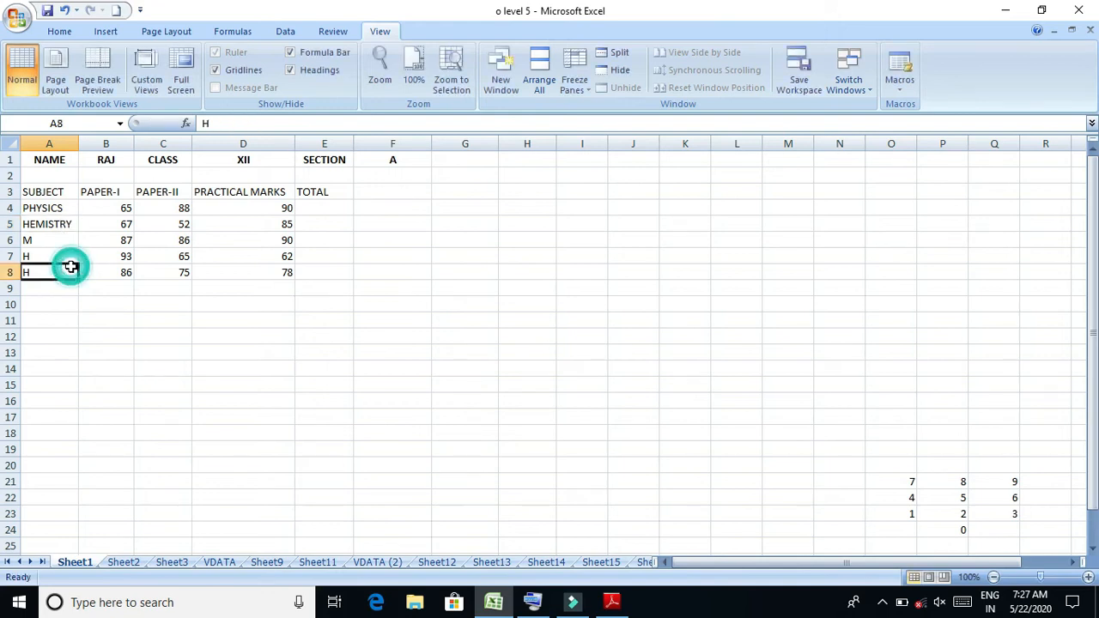
left_click(122, 208)
left_click(121, 222)
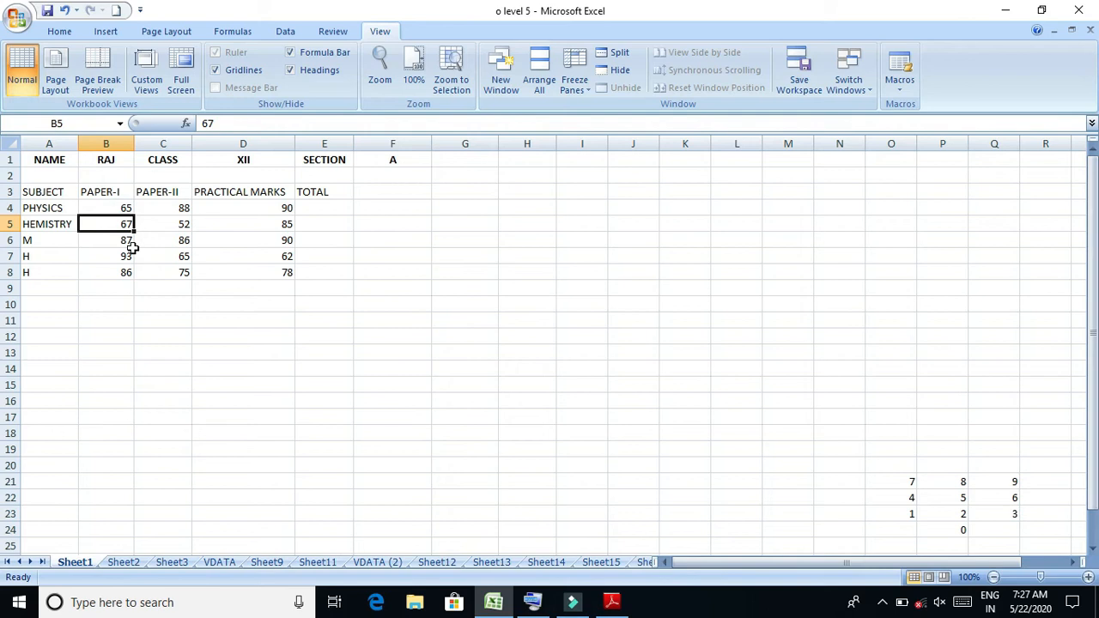
left_click(64, 224)
left_click(127, 257)
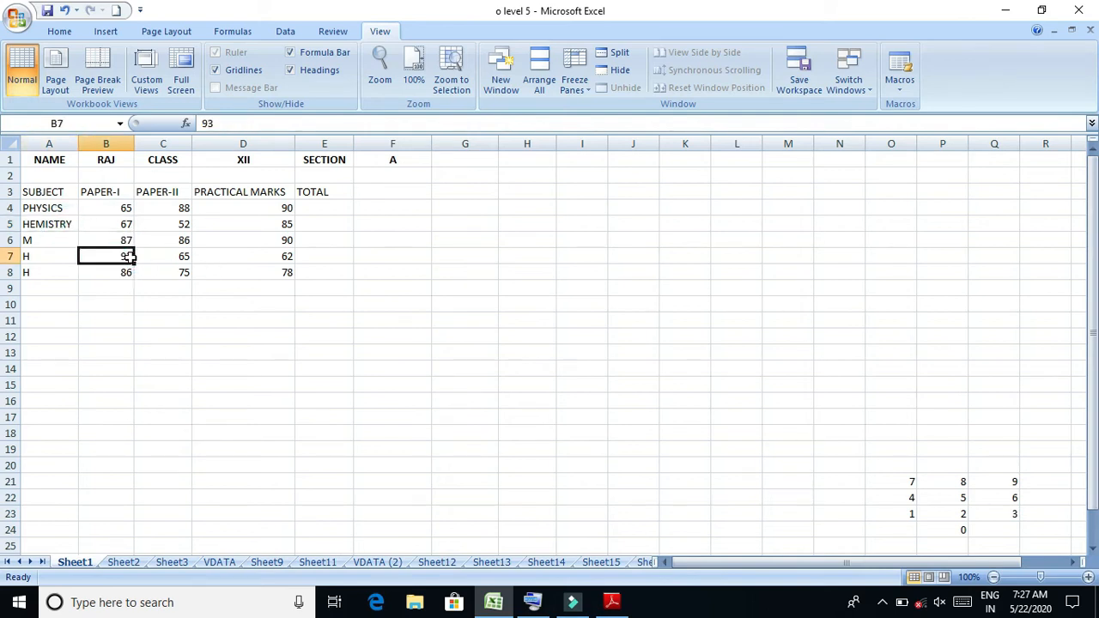
left_click(366, 193)
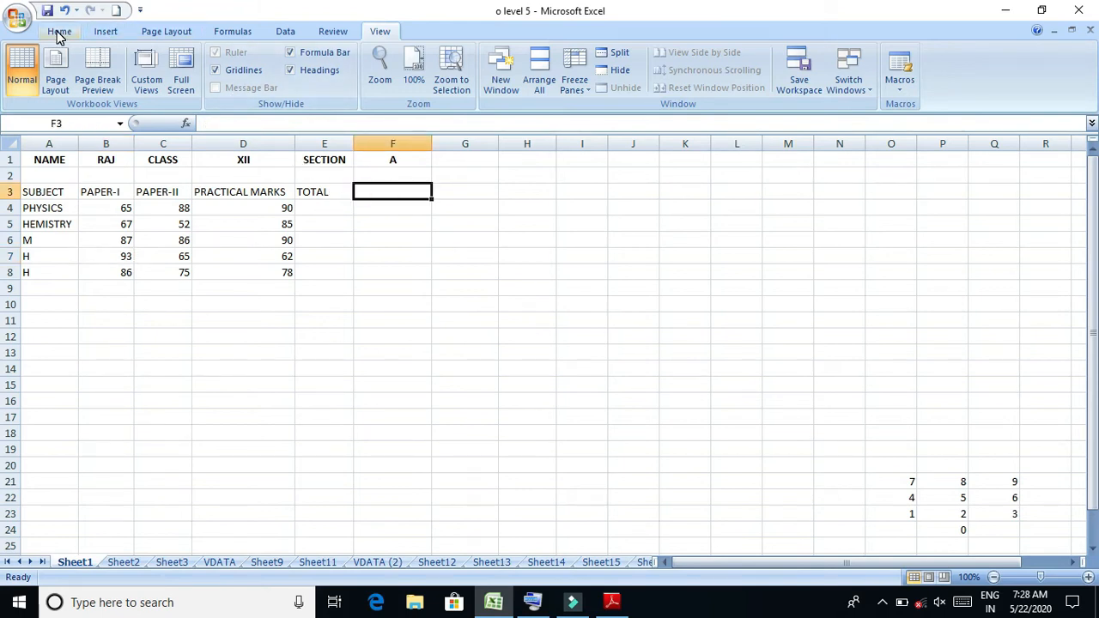
left_click(103, 32)
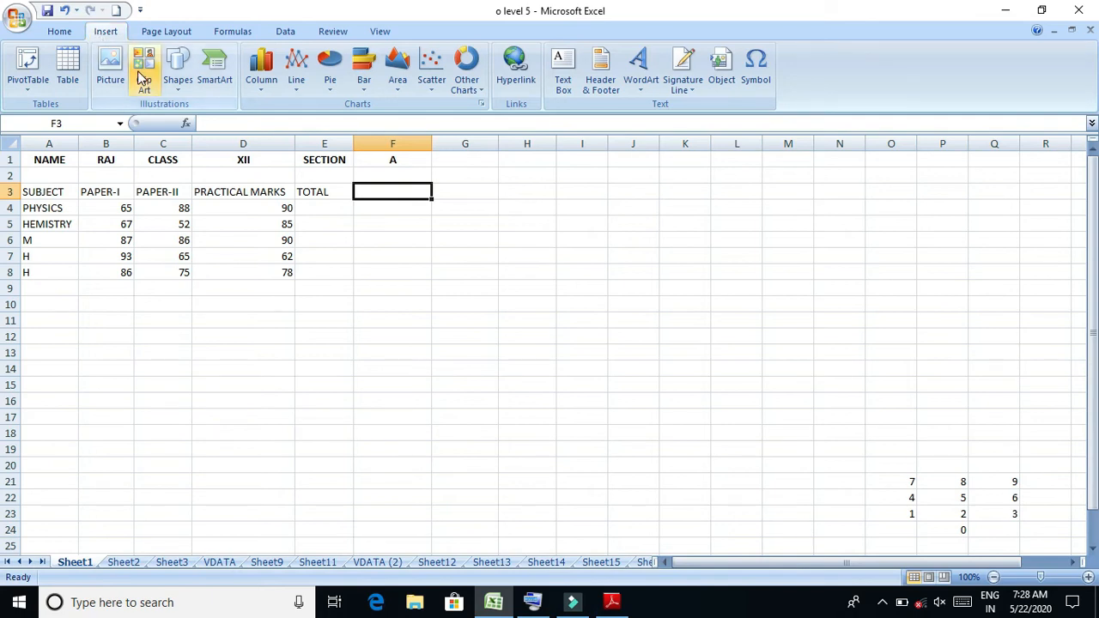
left_click(31, 91)
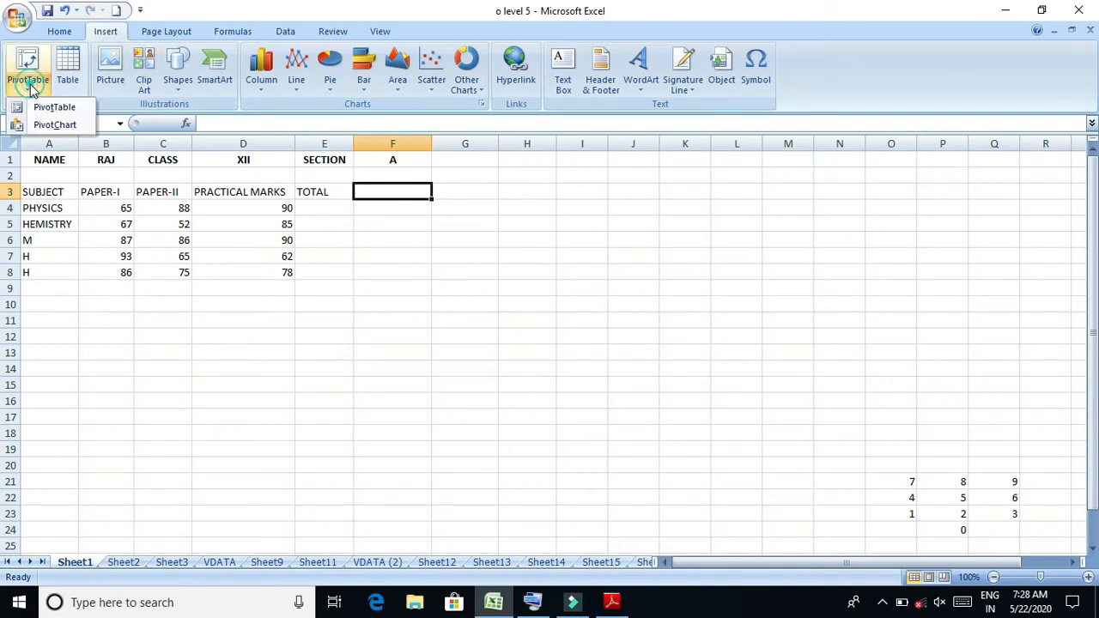
left_click(185, 36)
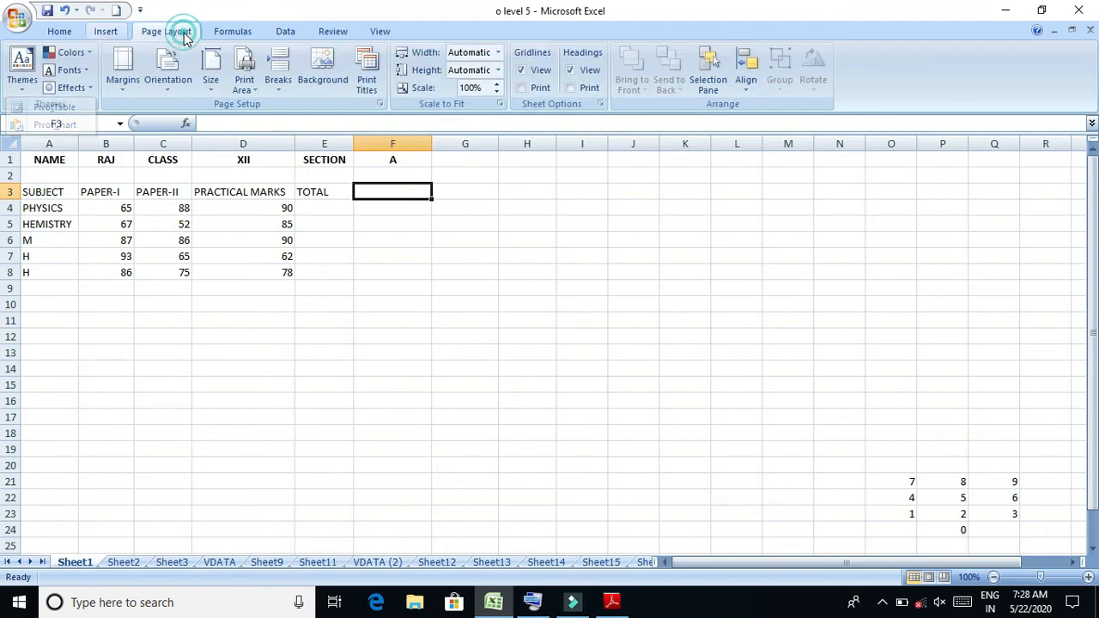
left_click(882, 602)
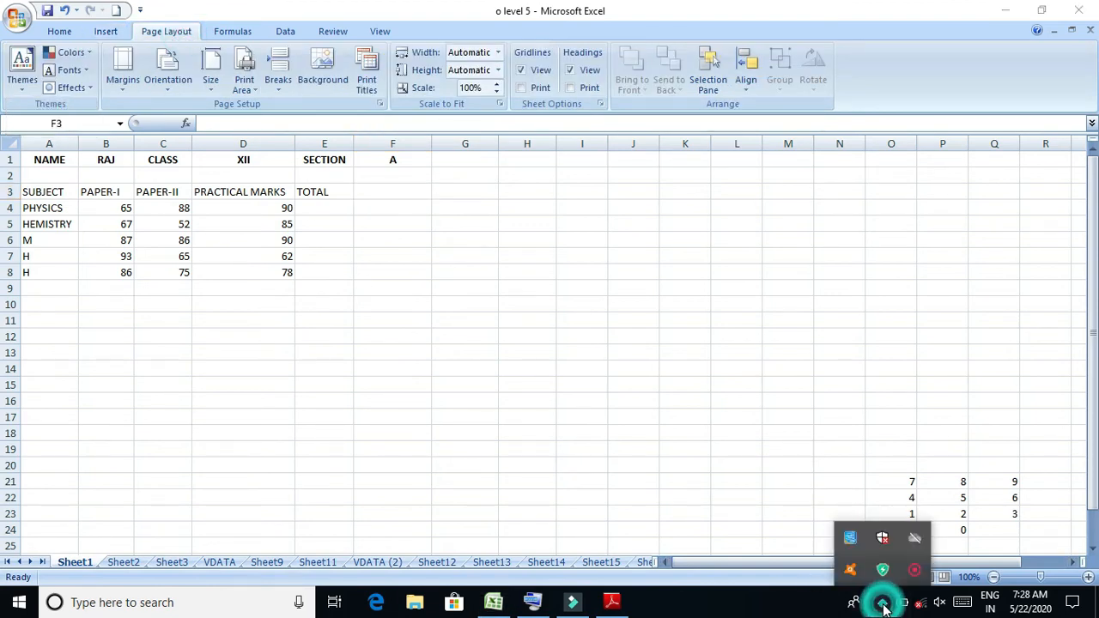
right_click(919, 560)
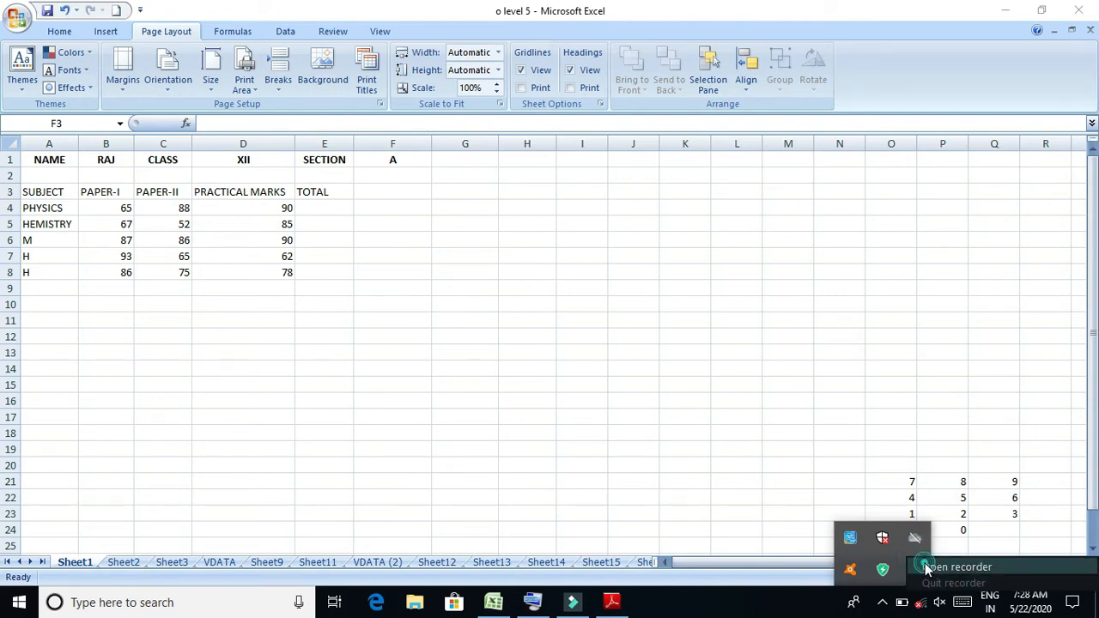
left_click(927, 567)
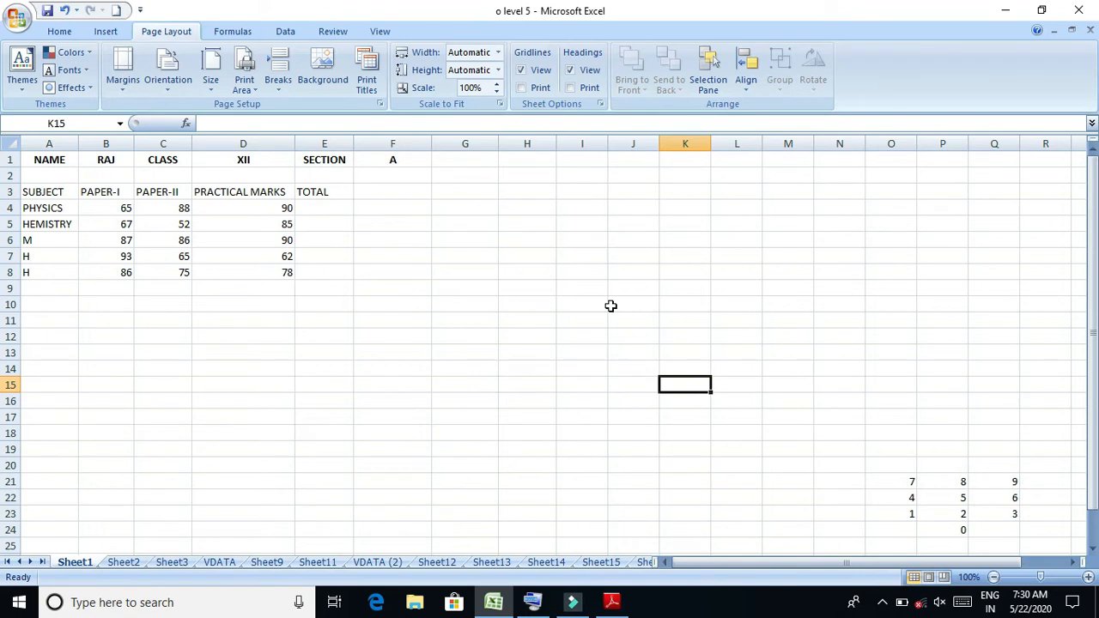
Insert the current date, 5/22/2020, in cell F3
left_click(419, 193)
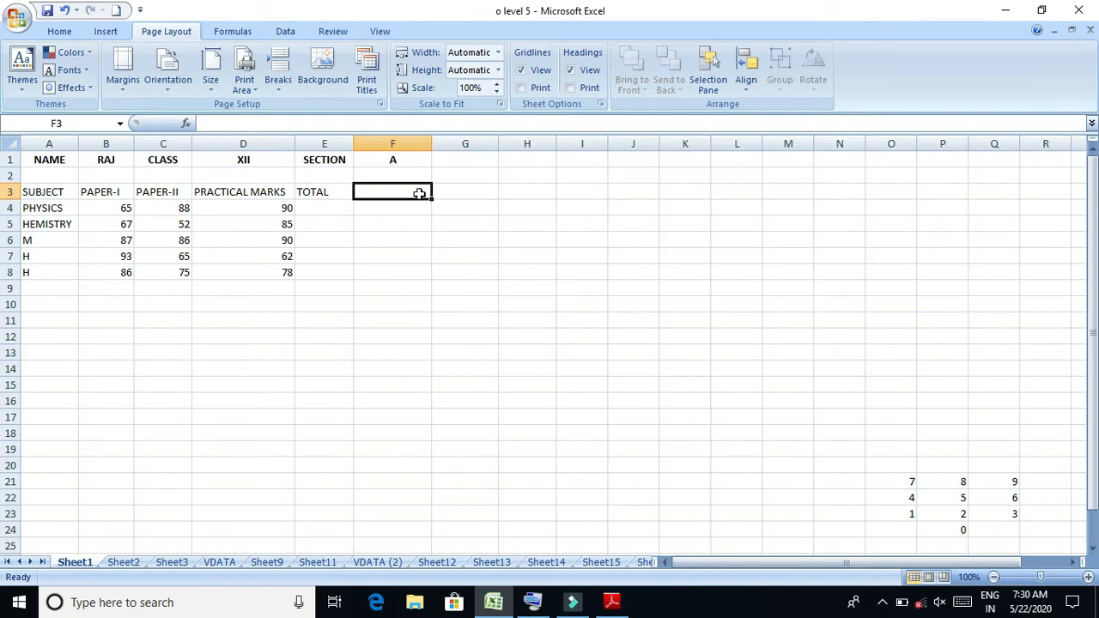
key("ctrl+semicolon")
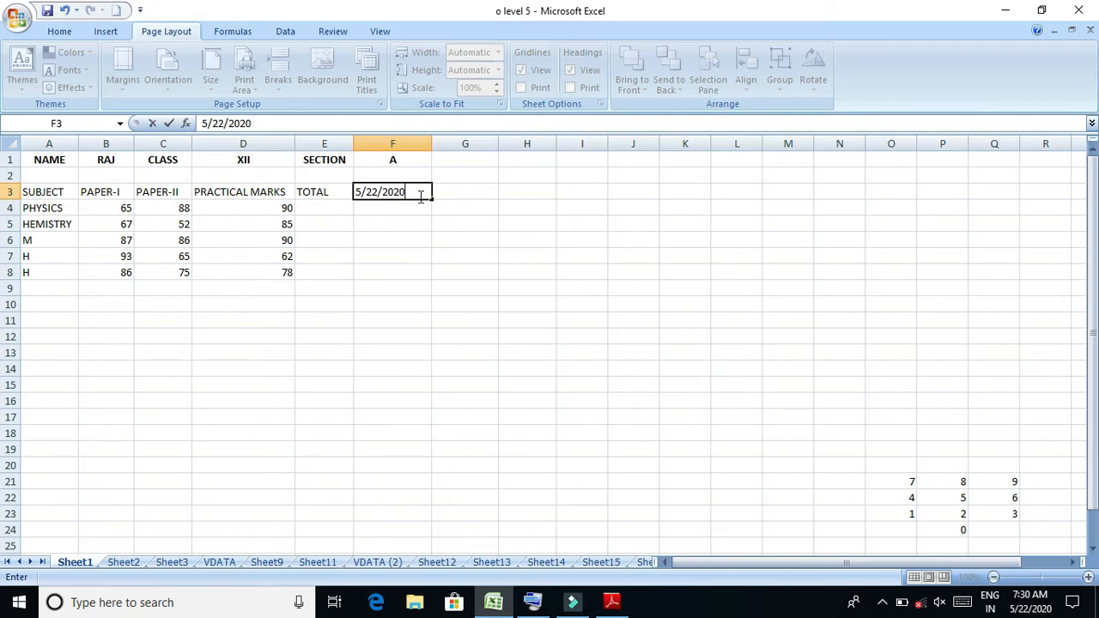
left_click(418, 209)
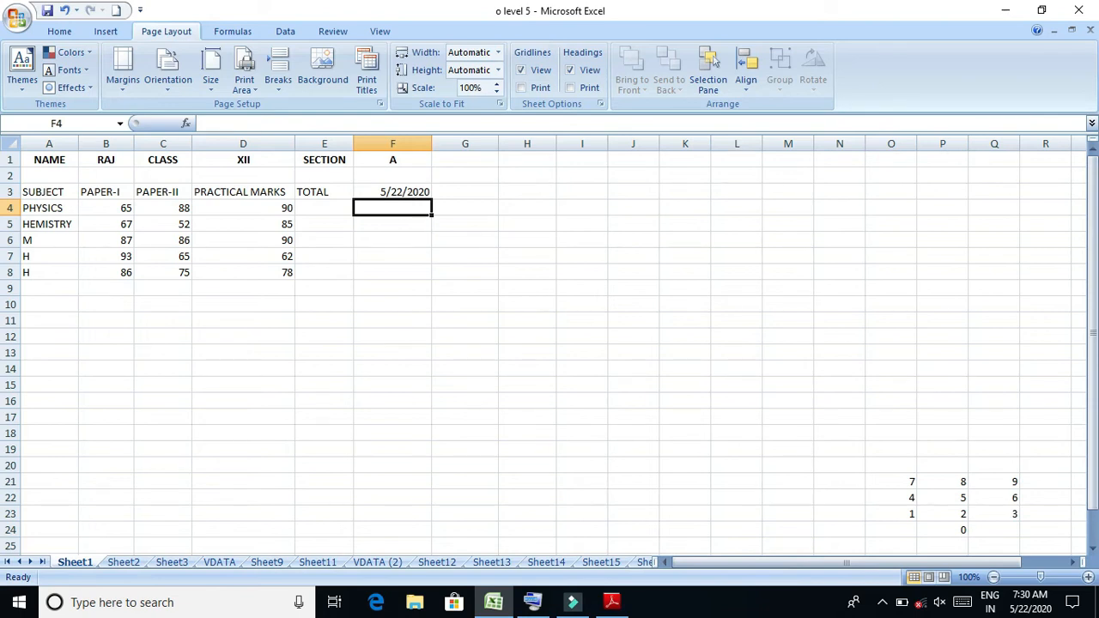
left_click(46, 253)
left_click(103, 254)
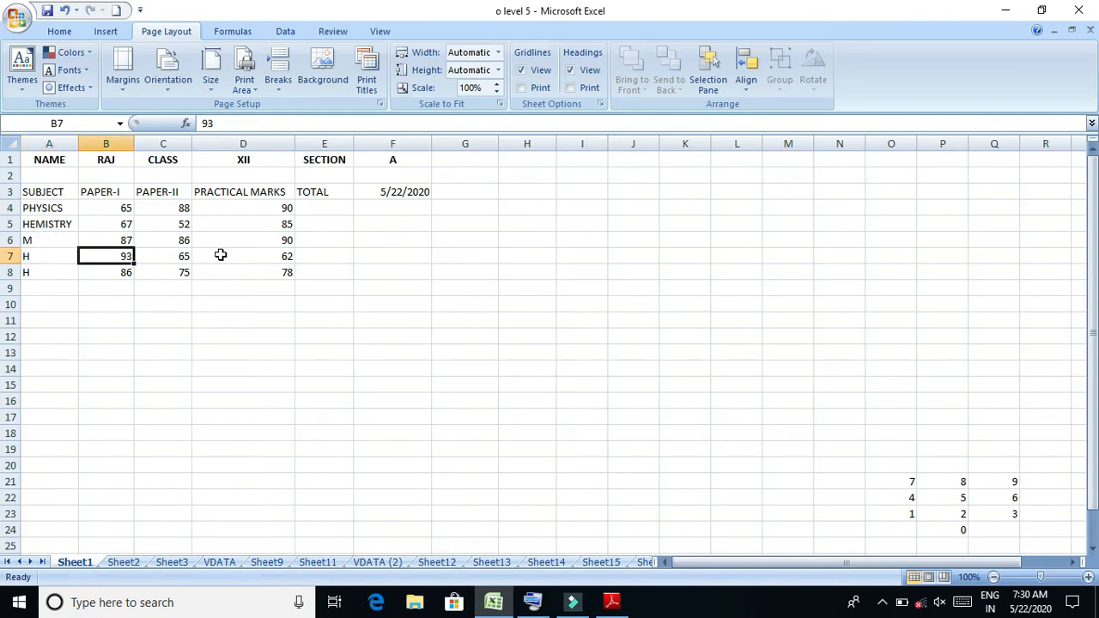
left_click(417, 191)
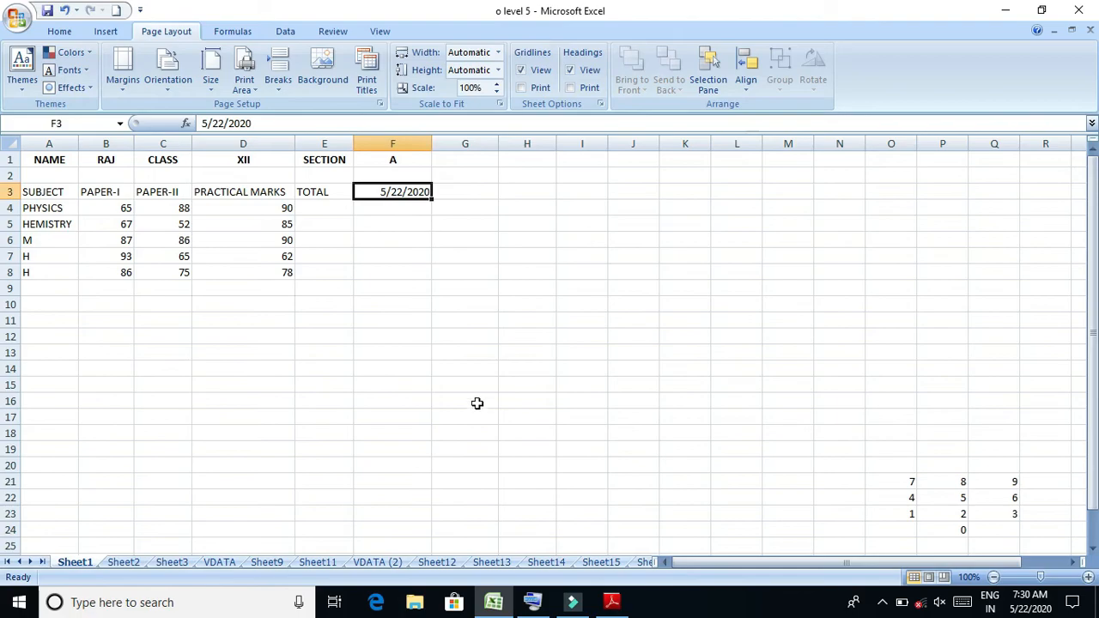
Switch to the syllabus PDF, mark the topic "Entering Data [text, number, date] in Cells", and return to the Excel worksheet
left_click(613, 603)
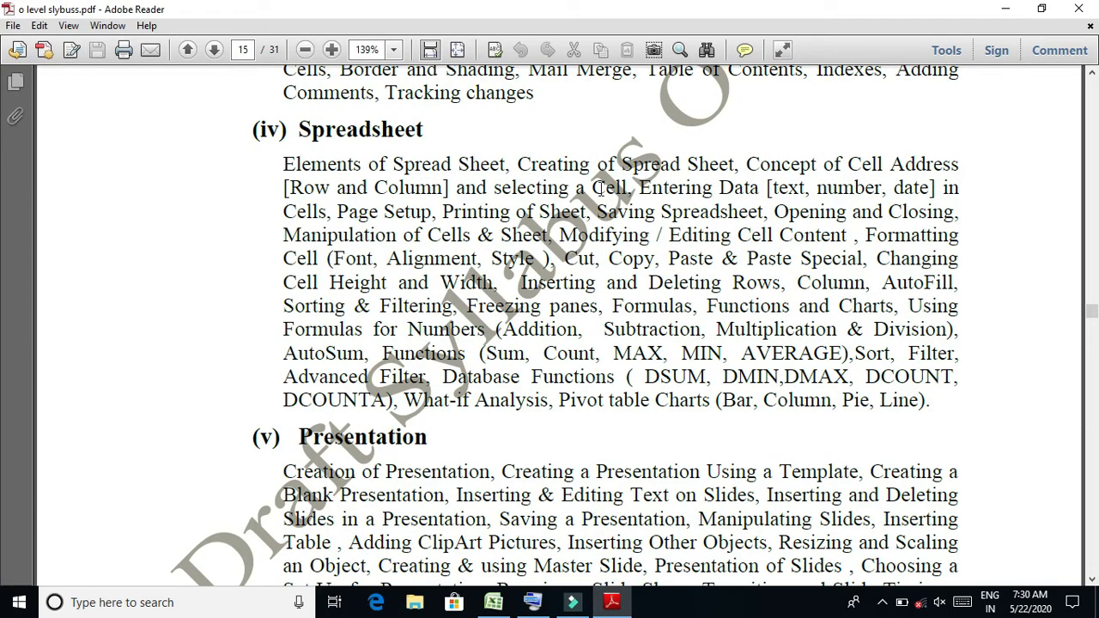
left_click_drag(639, 189, 342, 211)
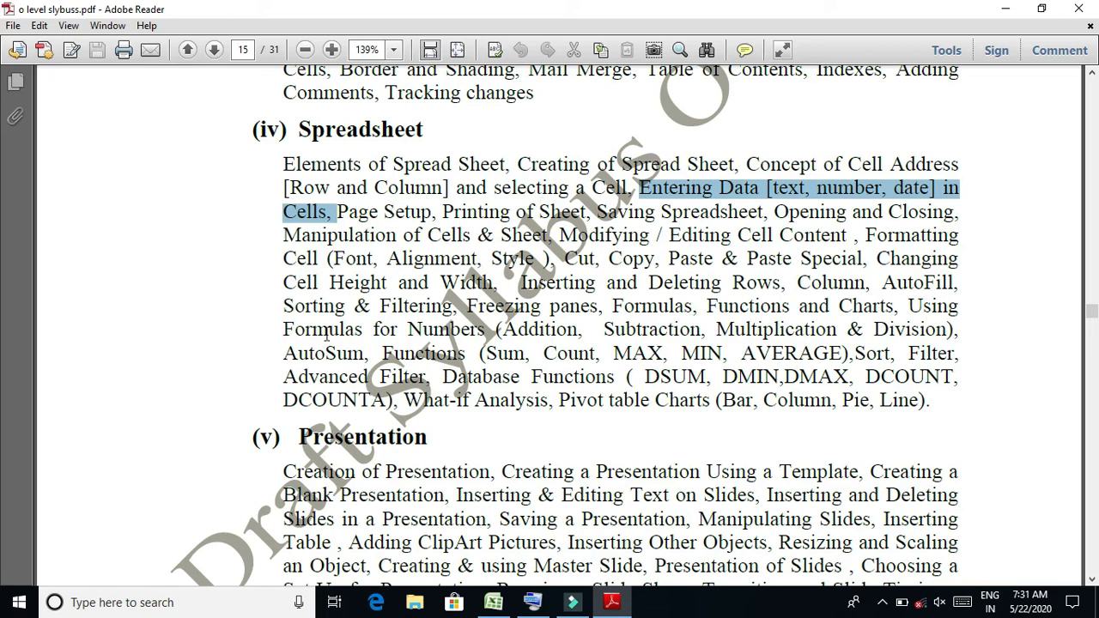
left_click(327, 335)
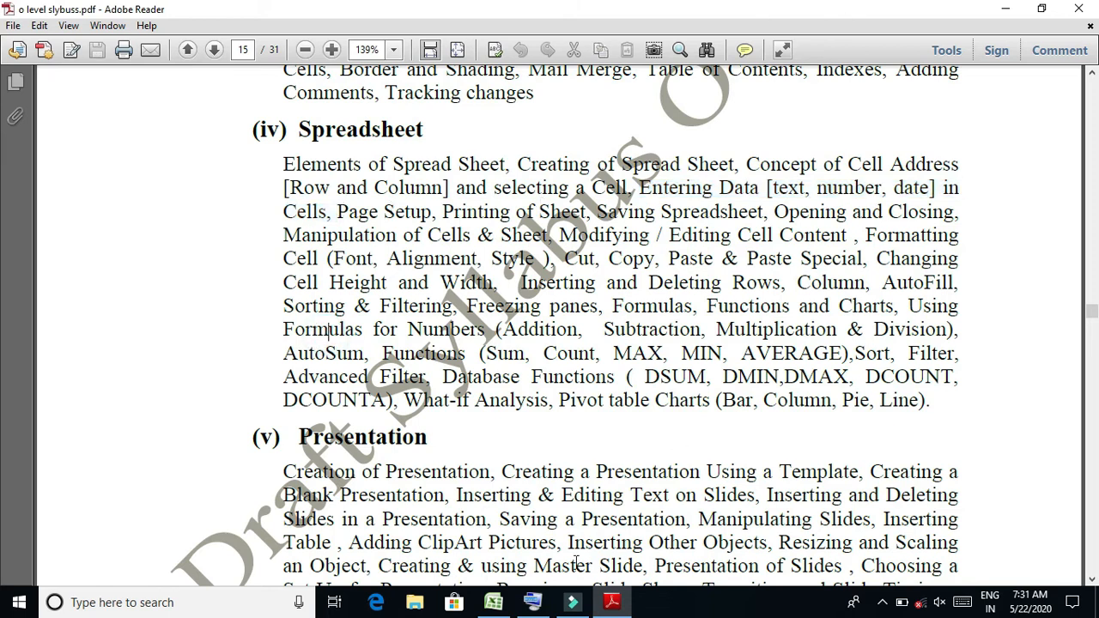
left_click(494, 602)
left_click(507, 421)
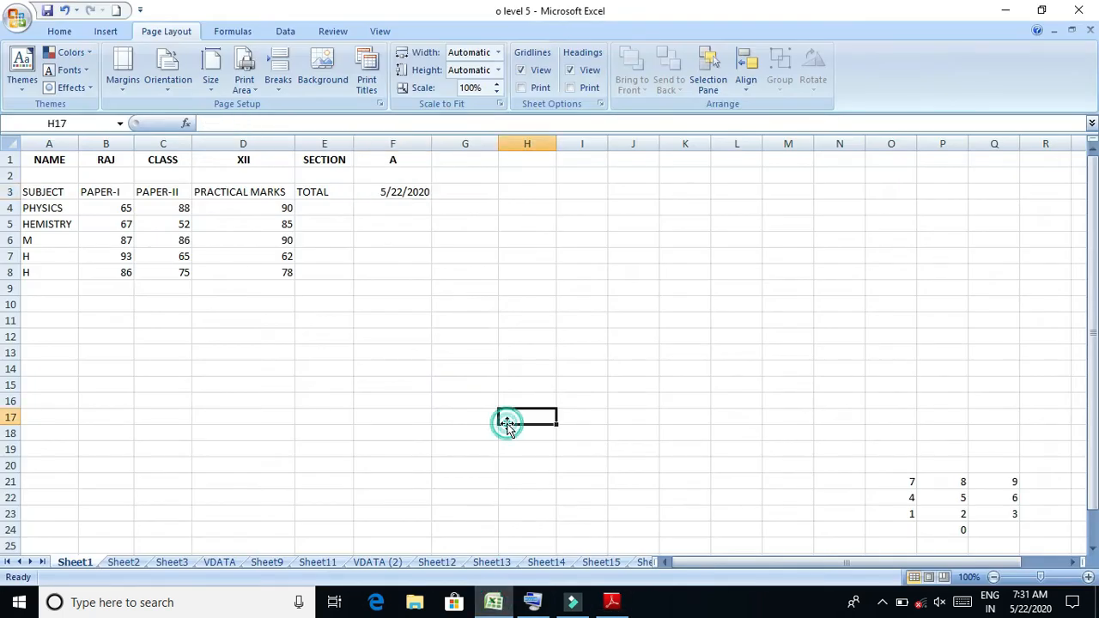
Total each subject's Paper-I, Paper-II and practical marks into E4:E8 with AutoSum, doing row 4 first and rows 5 to 8 together
left_click_drag(97, 203, 333, 207)
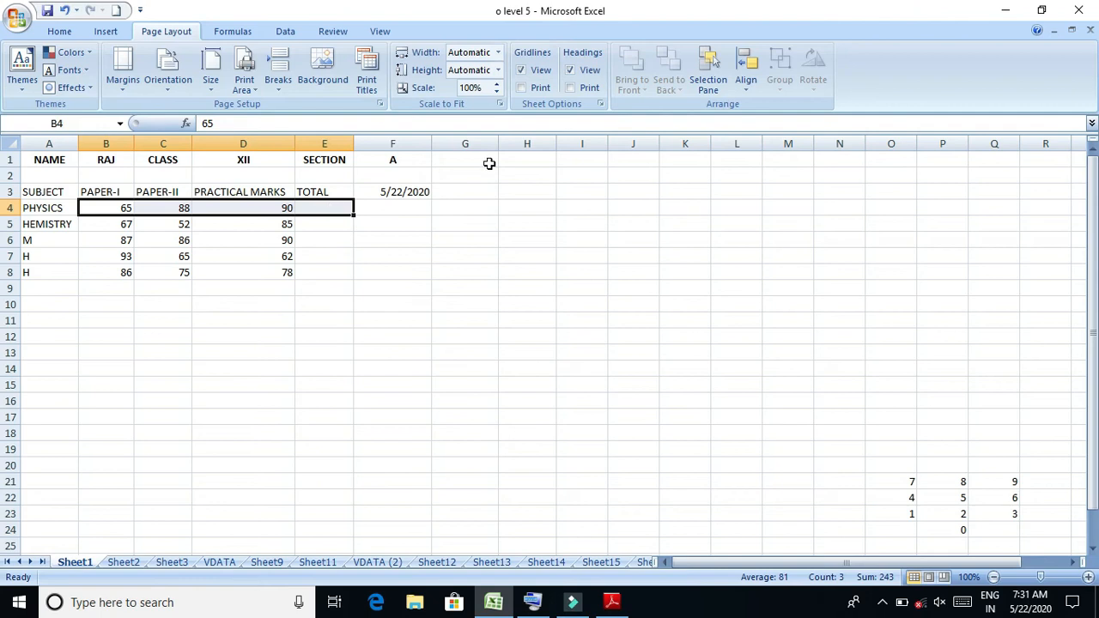
left_click(60, 32)
left_click(878, 53)
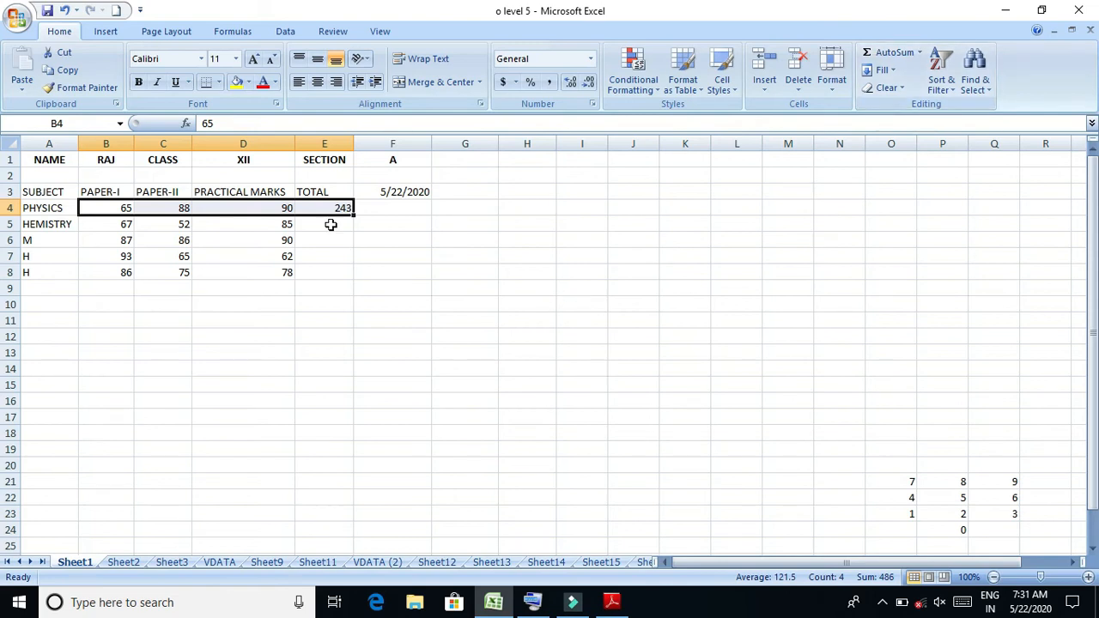
left_click(316, 334)
left_click_drag(123, 224, 333, 272)
left_click(902, 51)
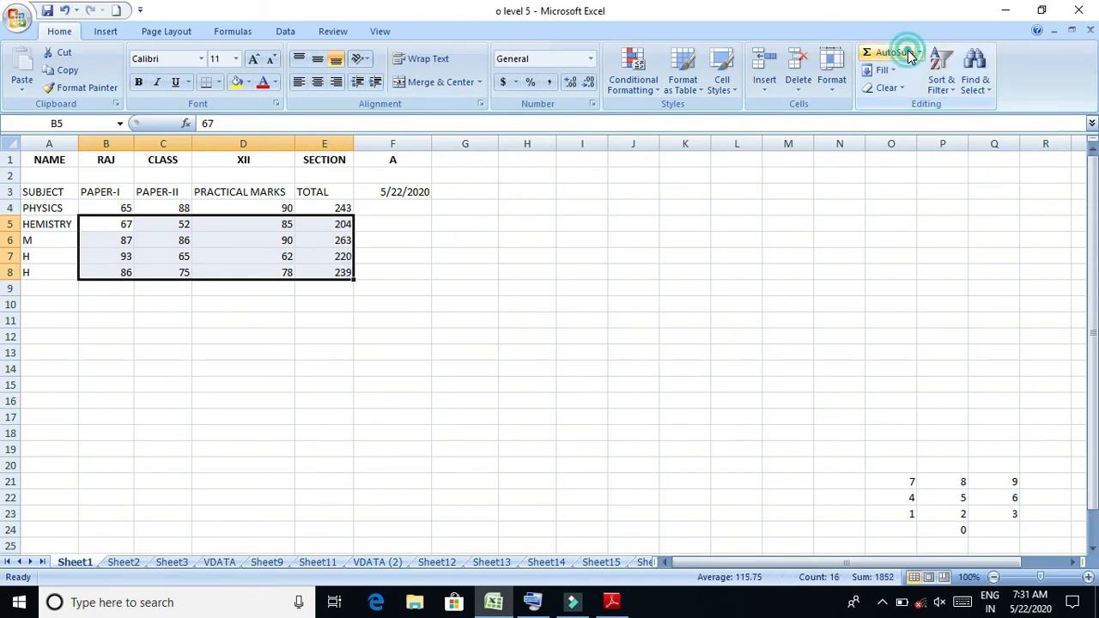
left_click(699, 270)
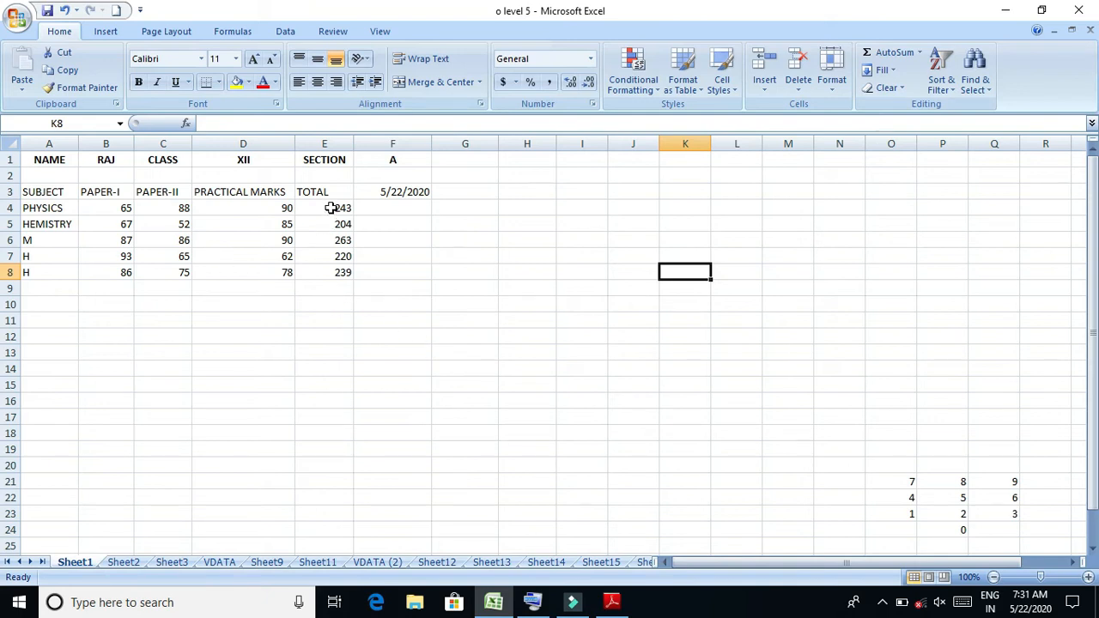
Add a grand total of the subject totals in cell E9 with AutoSum
left_click_drag(331, 208, 330, 286)
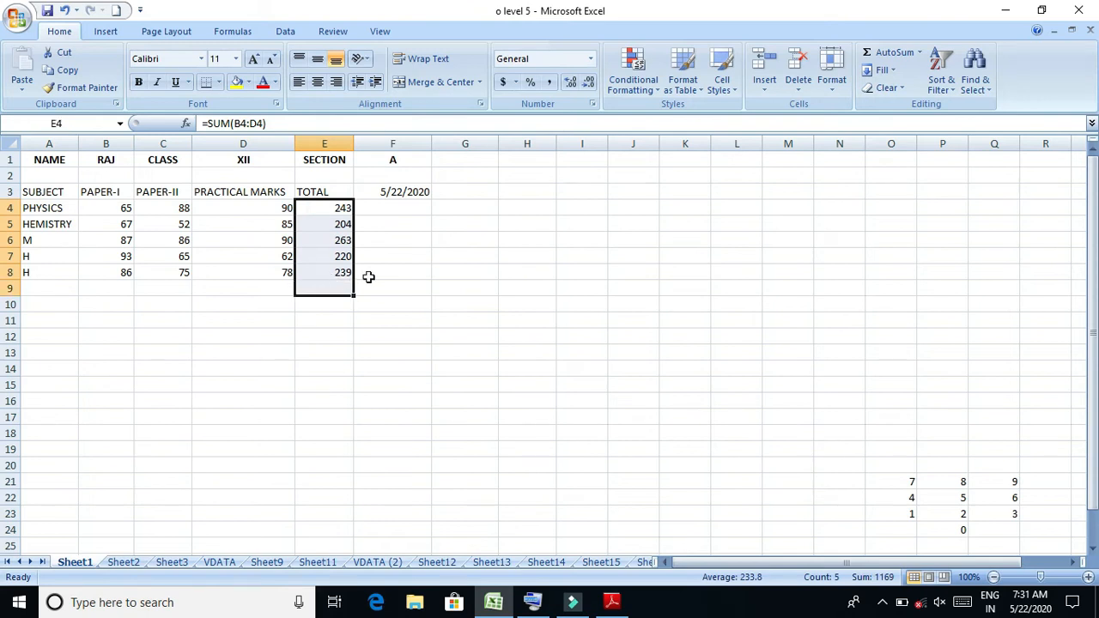
left_click(907, 53)
left_click(564, 290)
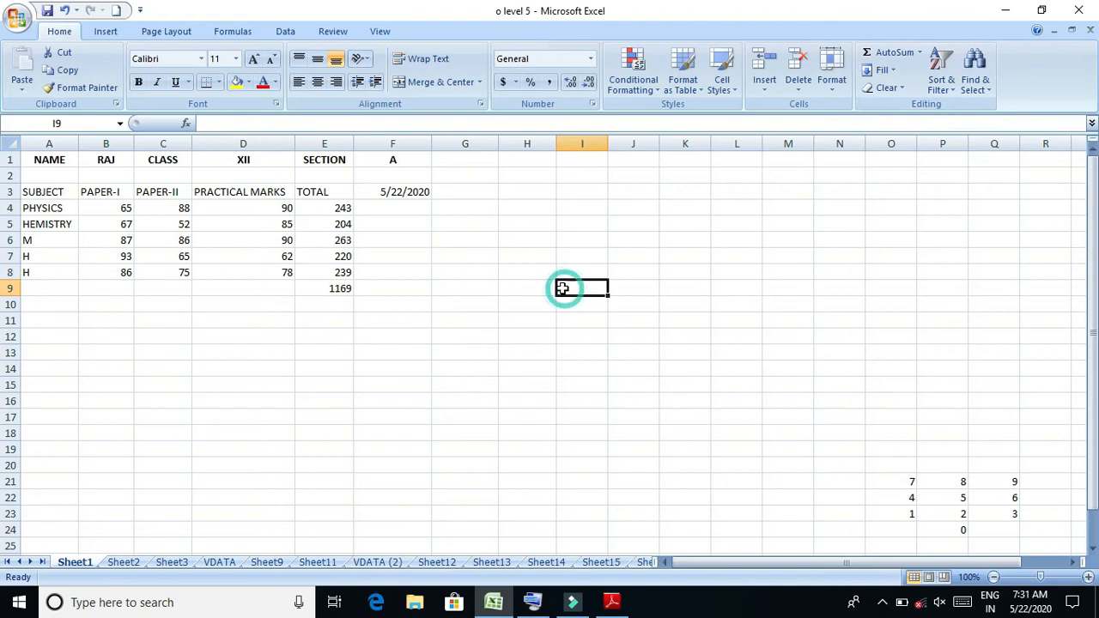
Total the Paper-I, Paper-II and practical marks columns into B9:D9 with AutoSum
left_click_drag(115, 213, 232, 285)
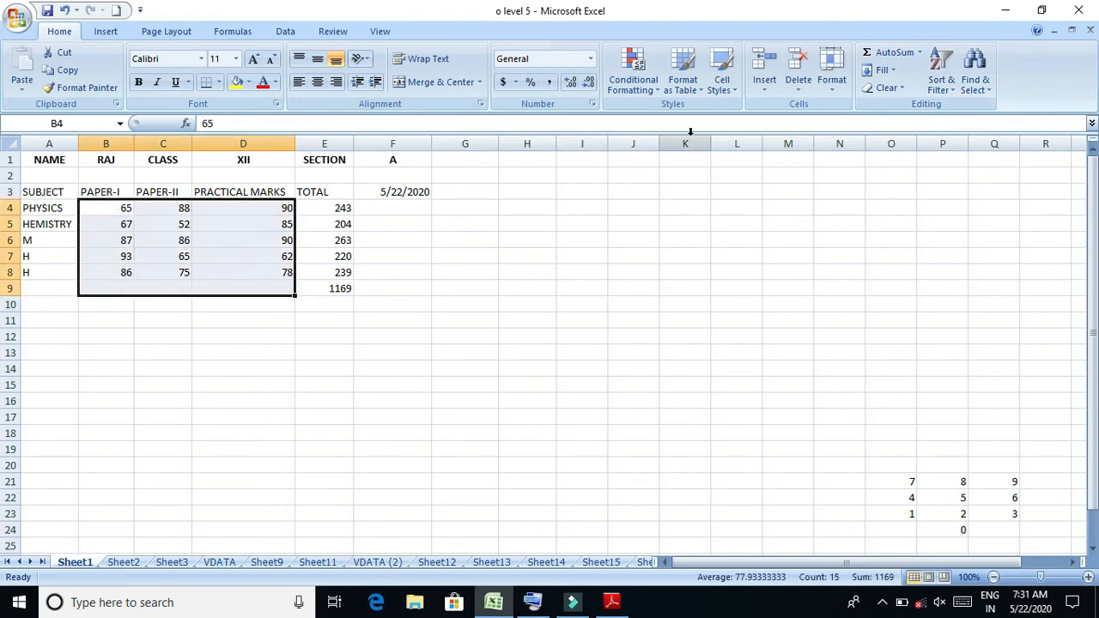
left_click(892, 57)
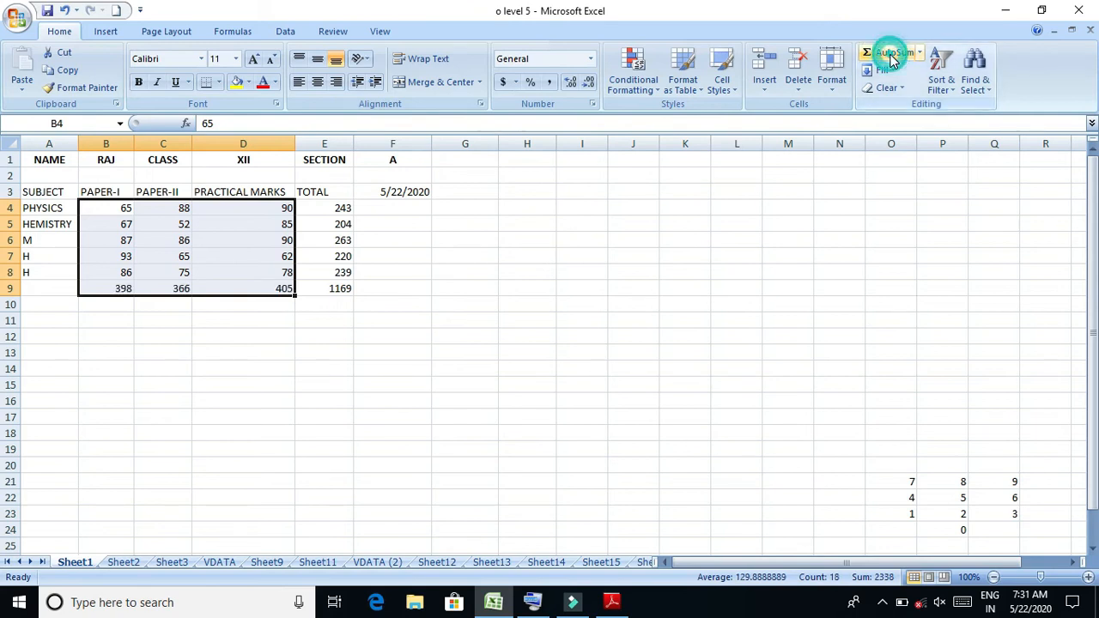
left_click(743, 197)
left_click(247, 353)
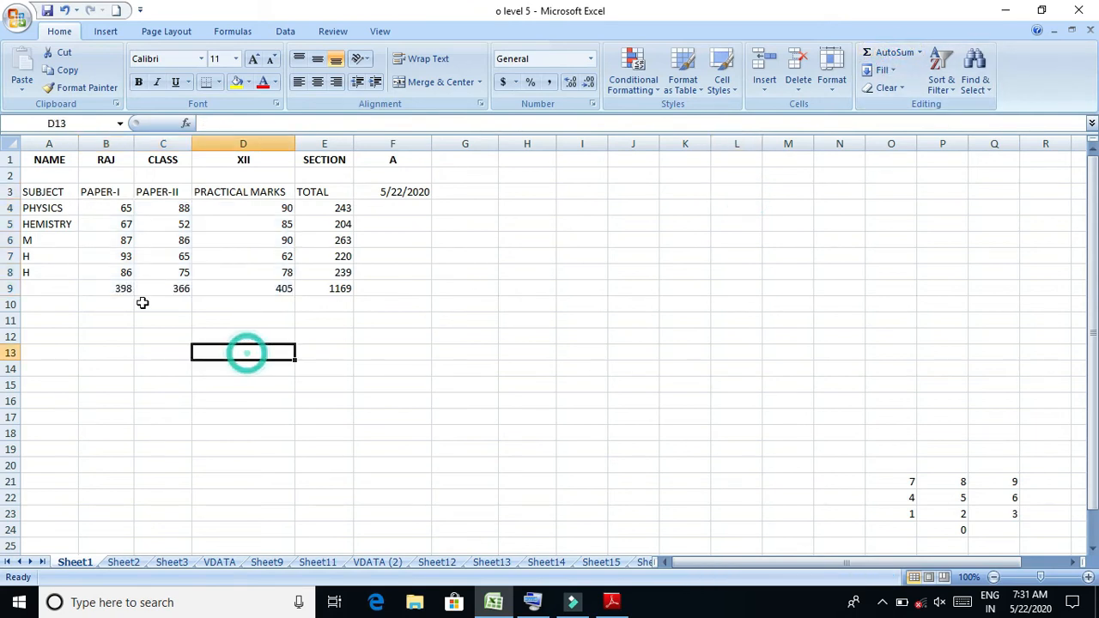
Make the column totals in B9:E9 and the subject totals in E4:E8 bold
left_click(90, 287)
left_click_drag(138, 283, 315, 288)
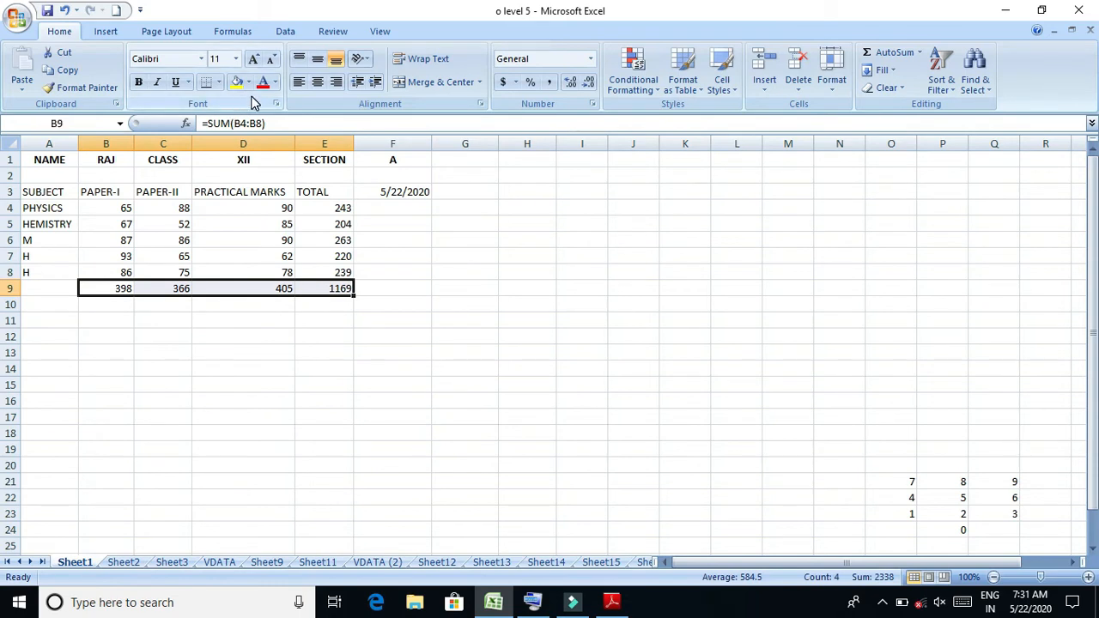
left_click(137, 81)
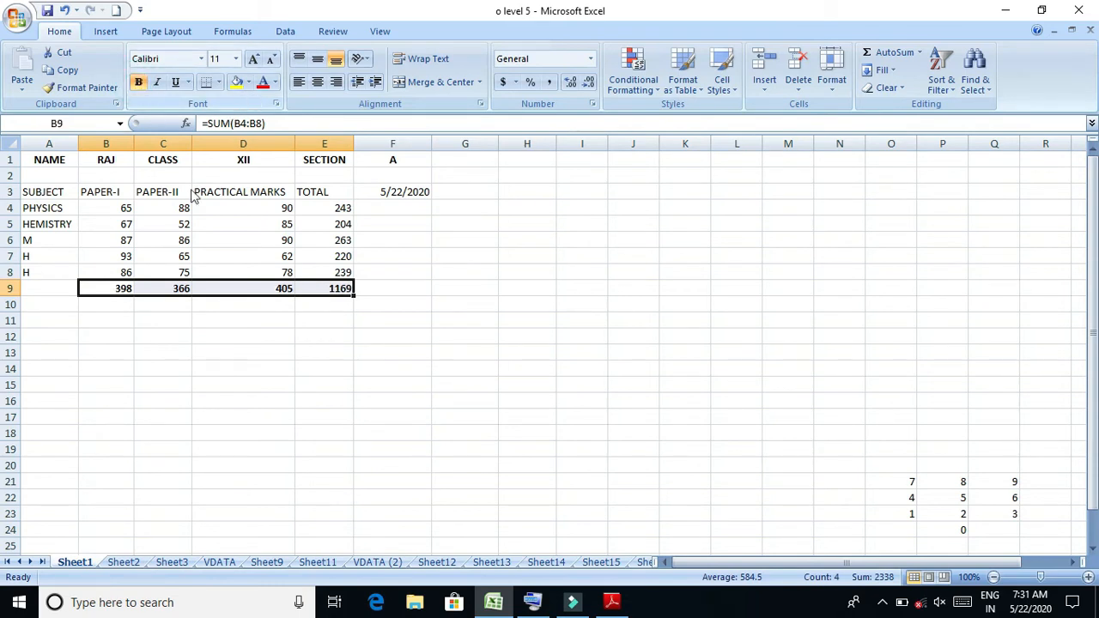
left_click(283, 369)
left_click_drag(327, 209, 333, 278)
left_click(137, 82)
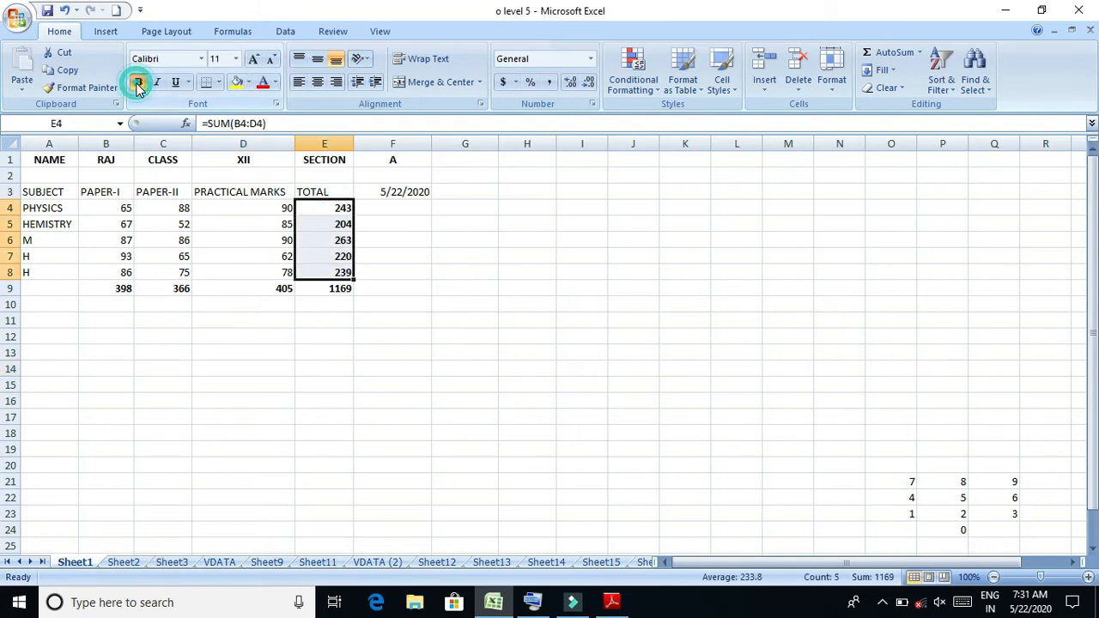
left_click(206, 368)
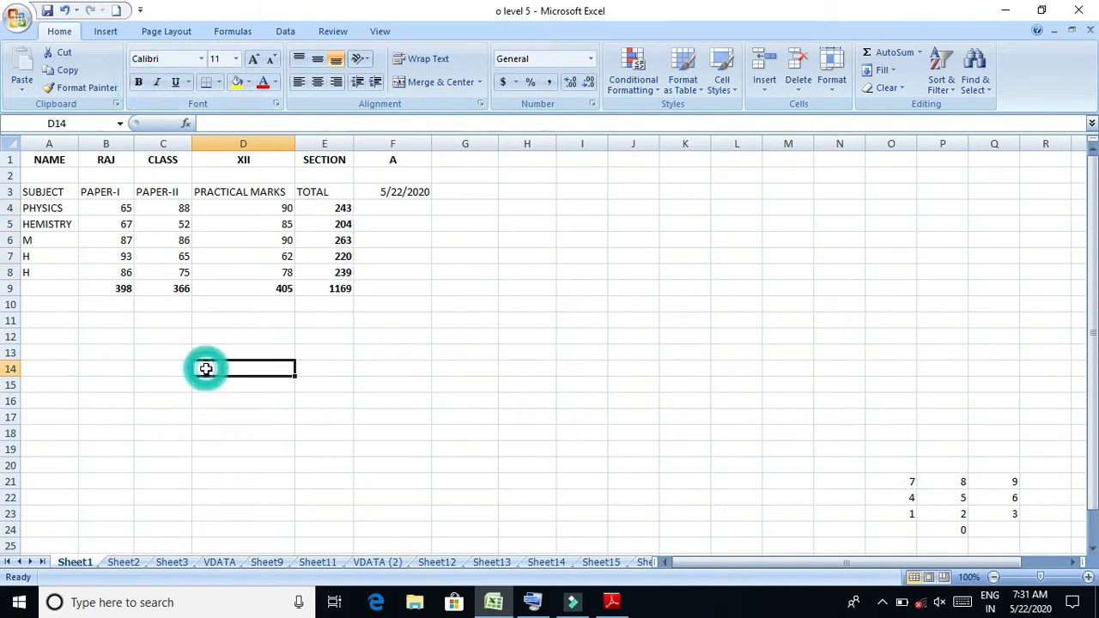
Save the workbook, accepting the privacy warning, and check the Spreadsheet topics in the syllabus PDF before returning to the worksheet
left_click(48, 11)
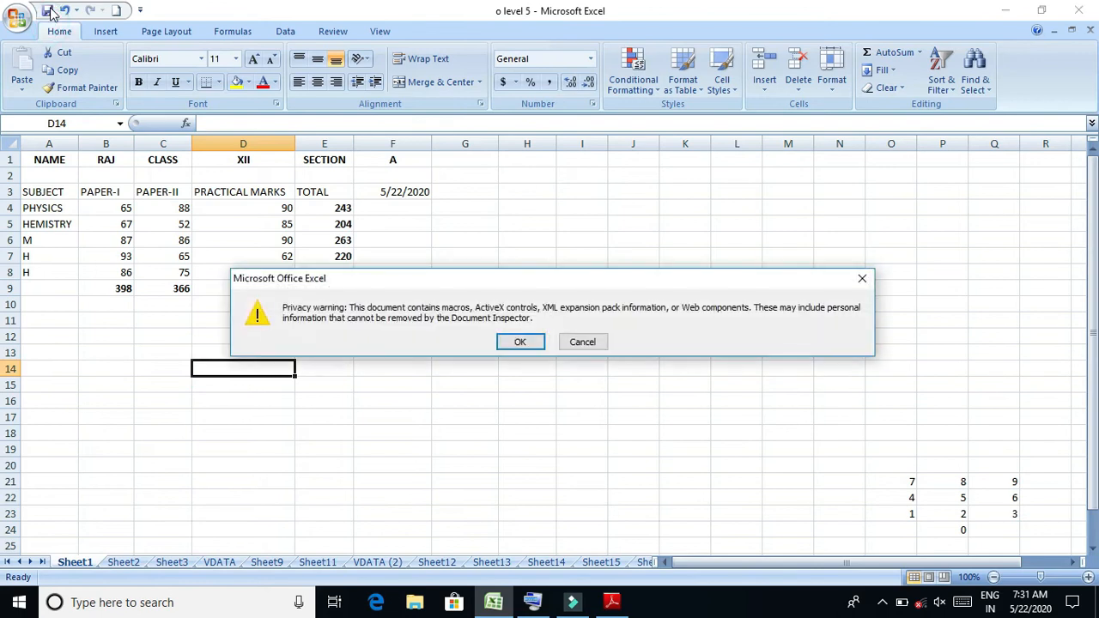
left_click(518, 343)
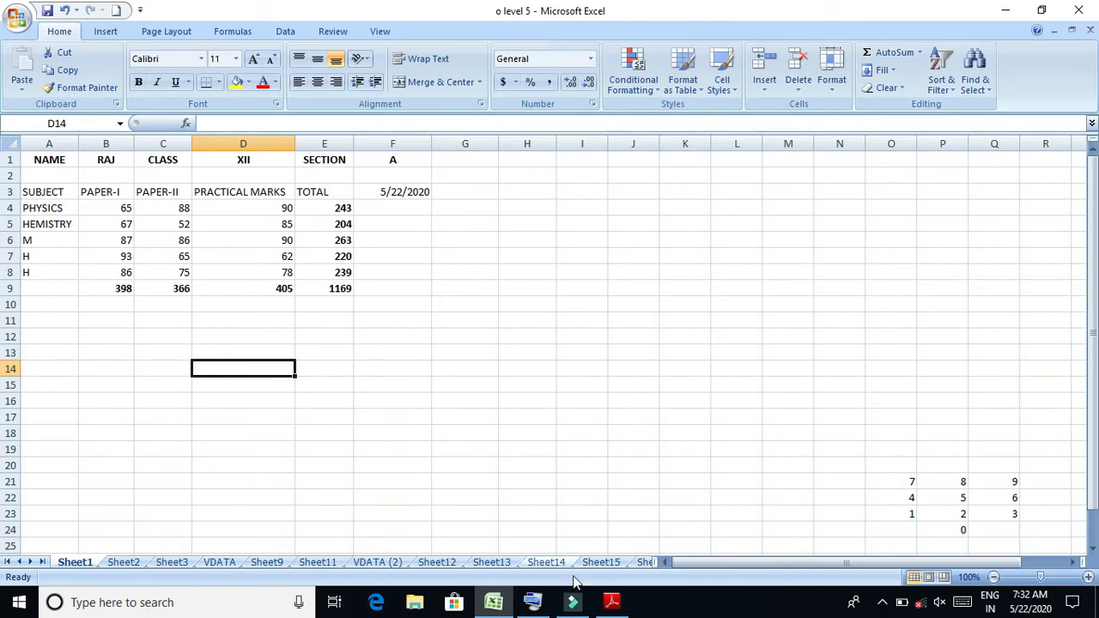
left_click(612, 604)
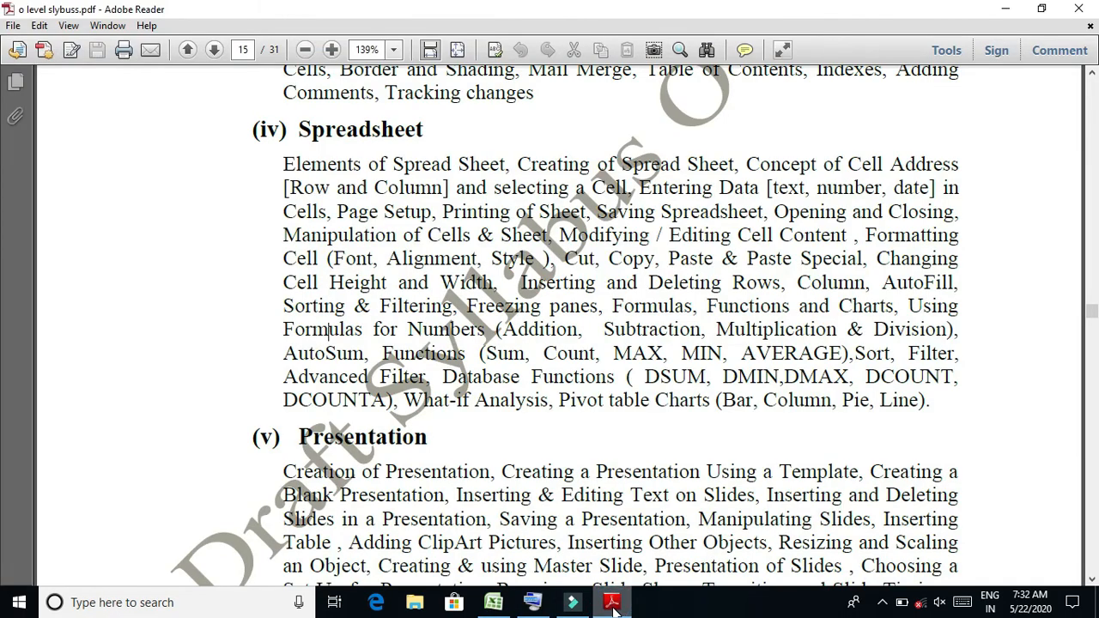
left_click(612, 605)
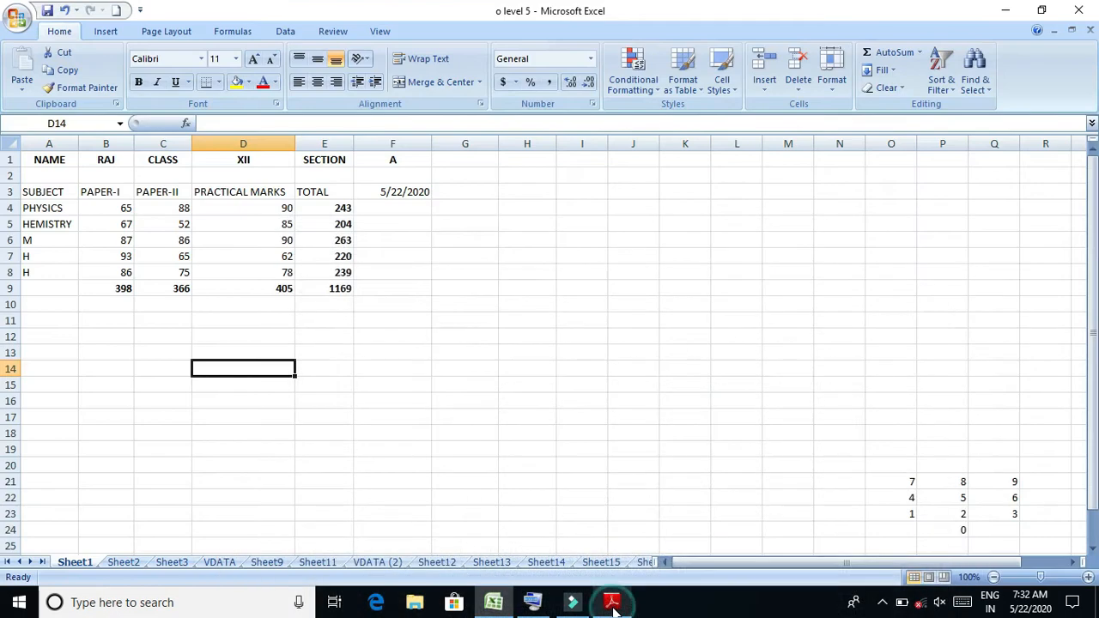
left_click(492, 401)
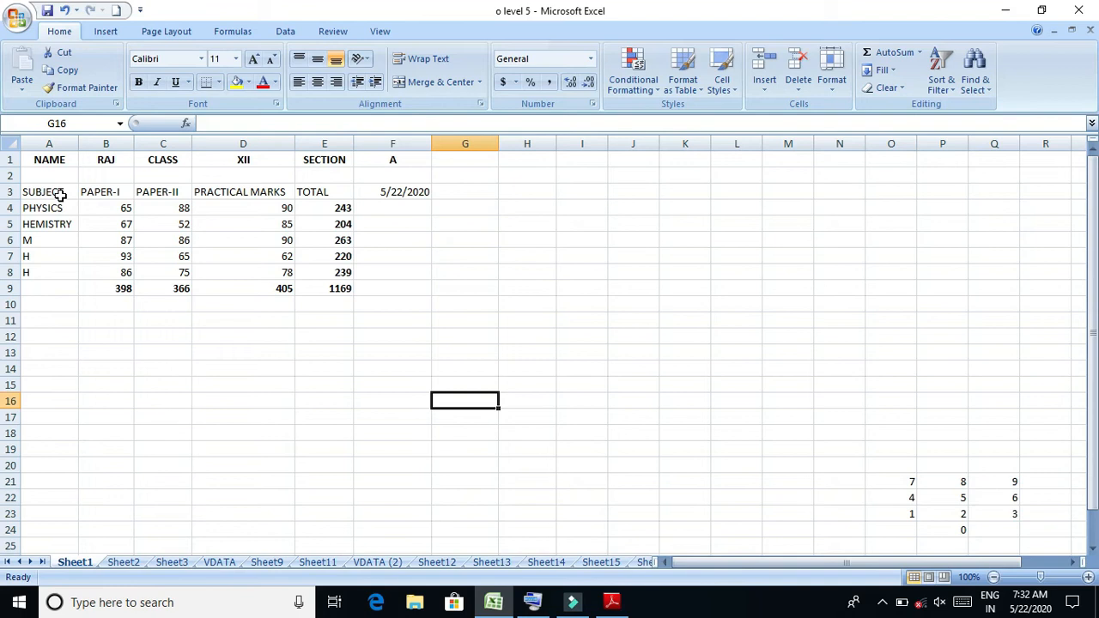
left_click(130, 318)
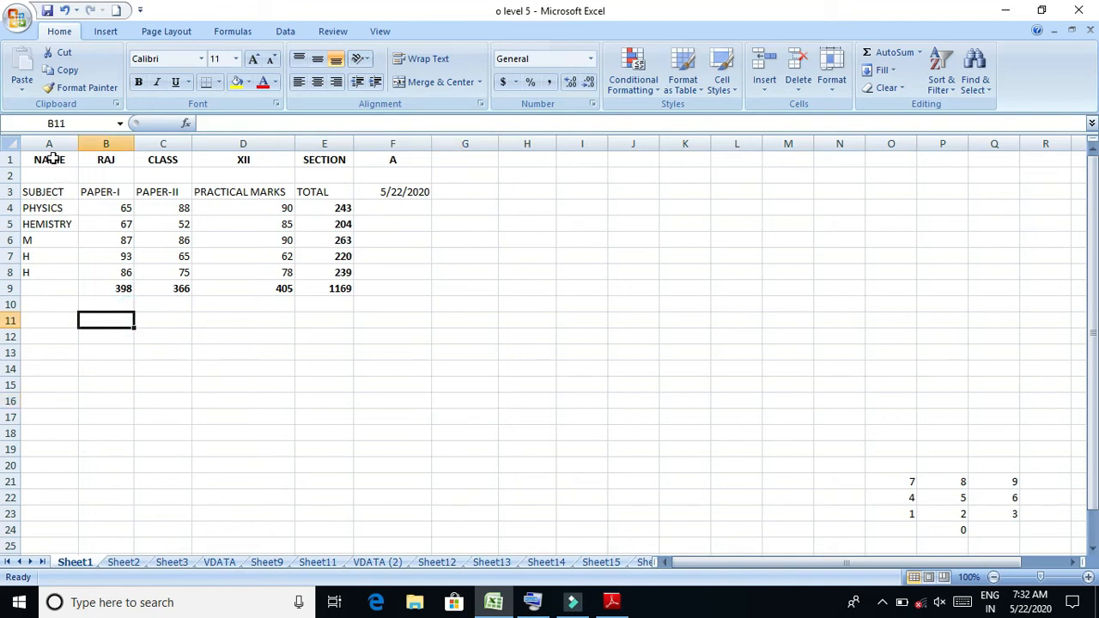
left_click(65, 251)
left_click(93, 409)
Try left and right alignment on the marks table A3:F9, centre it horizontally, and save the workbook
left_click_drag(64, 201, 378, 298)
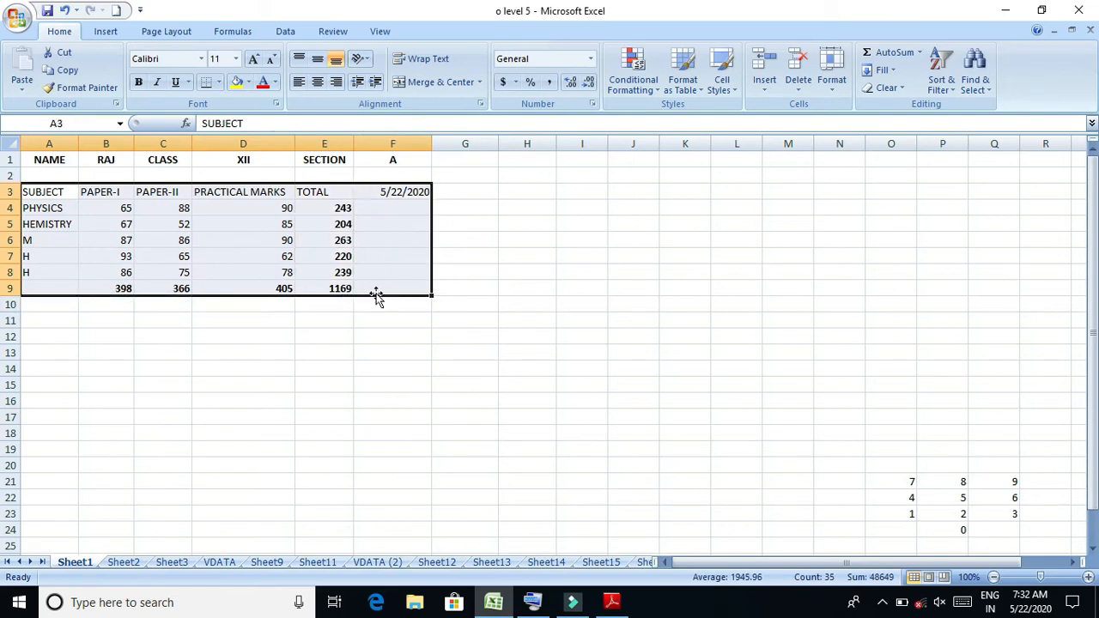
left_click(299, 82)
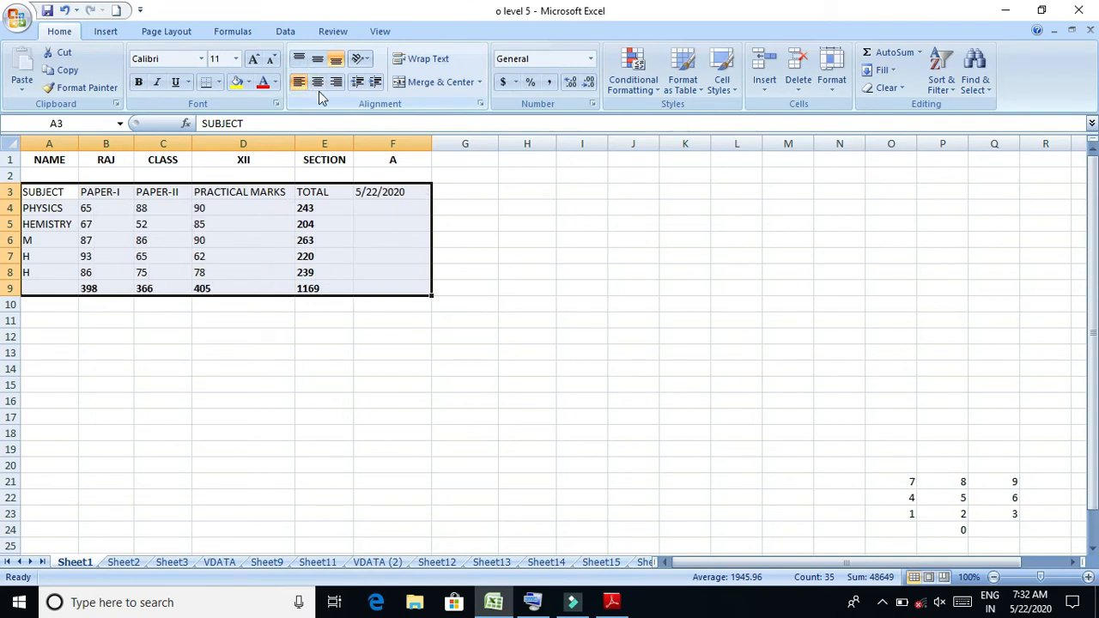
left_click(319, 90)
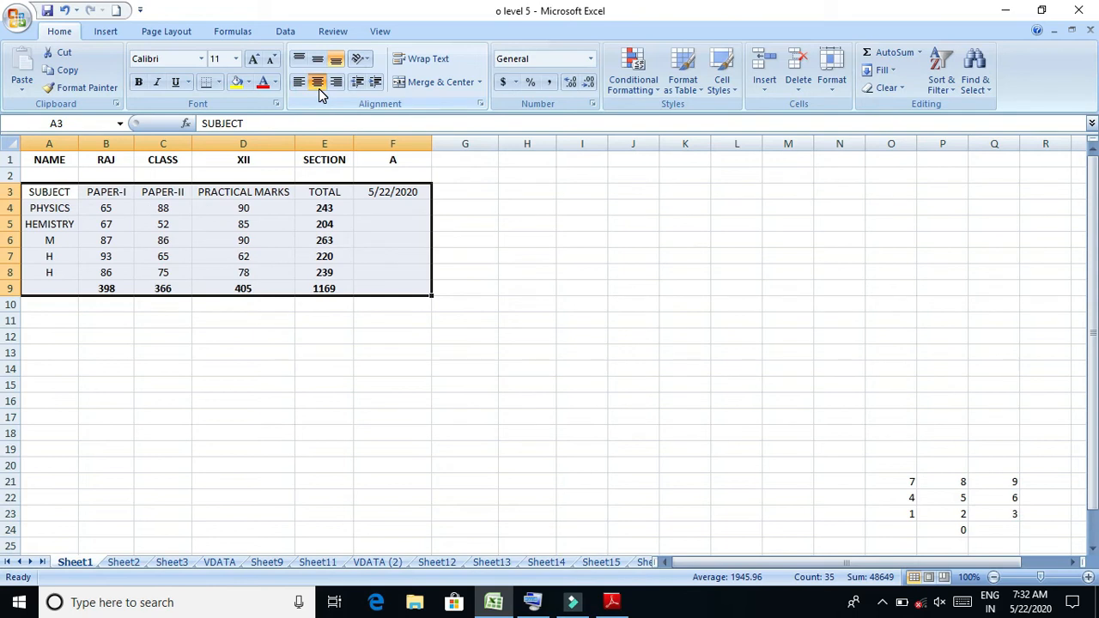
left_click(338, 89)
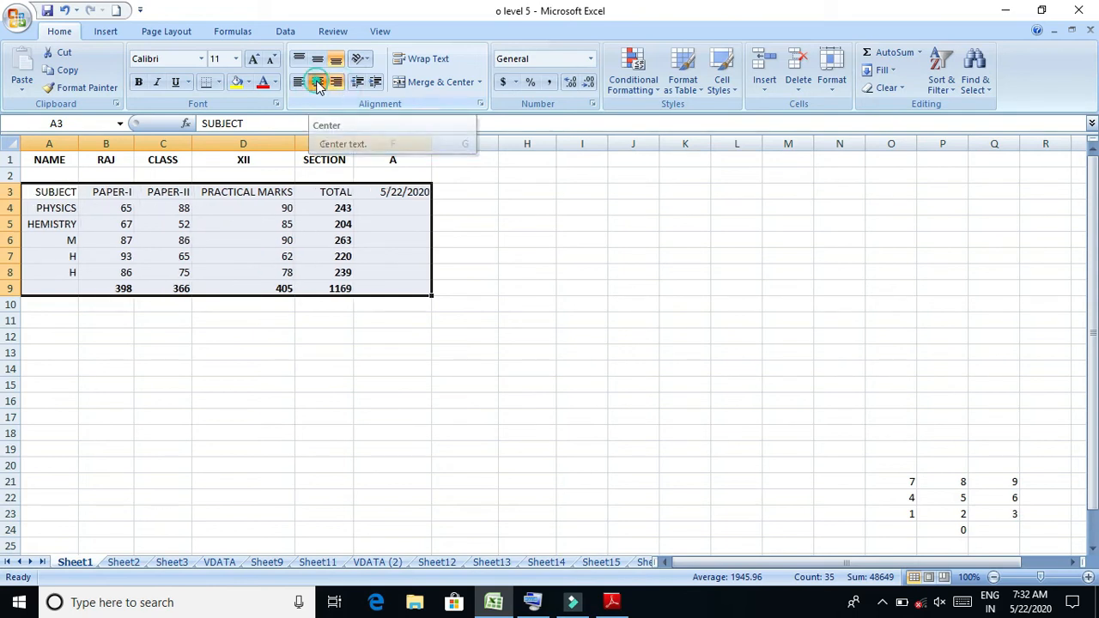
left_click(317, 86)
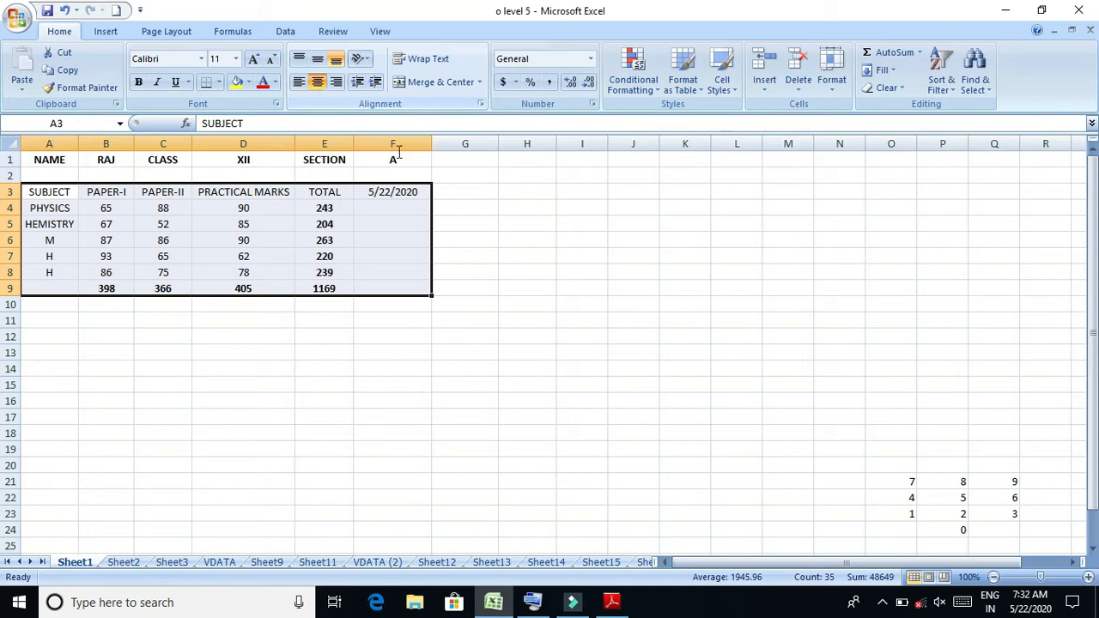
left_click(492, 349)
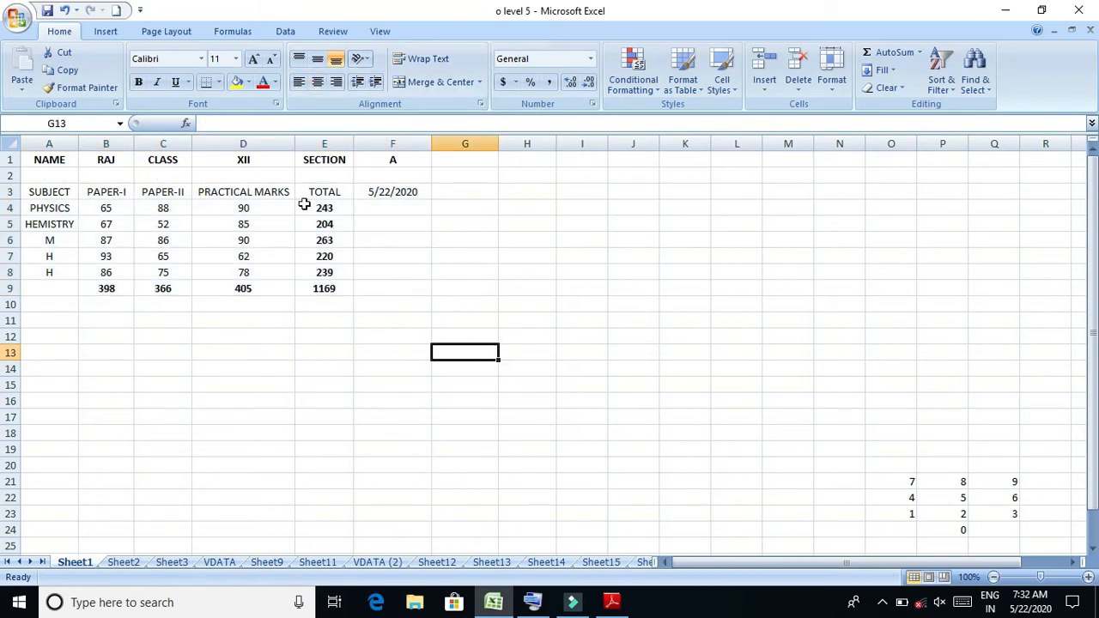
left_click(47, 12)
left_click(516, 341)
Examine the first page of the marks sheet in Print Preview at closer zoom, and close the preview
left_click(17, 19)
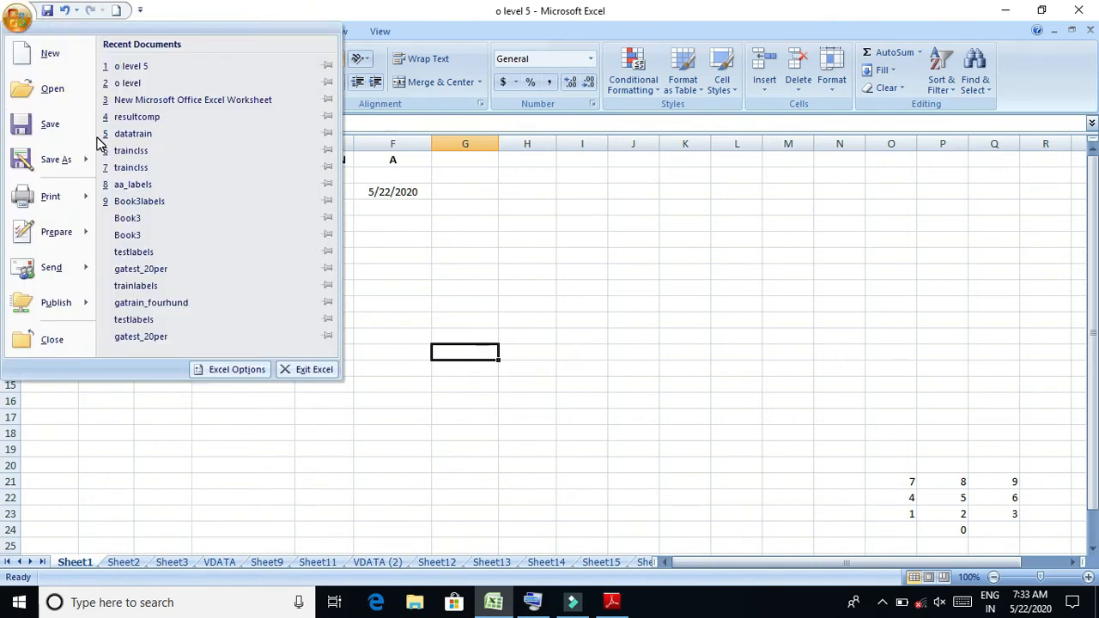
mouse_move(86, 197)
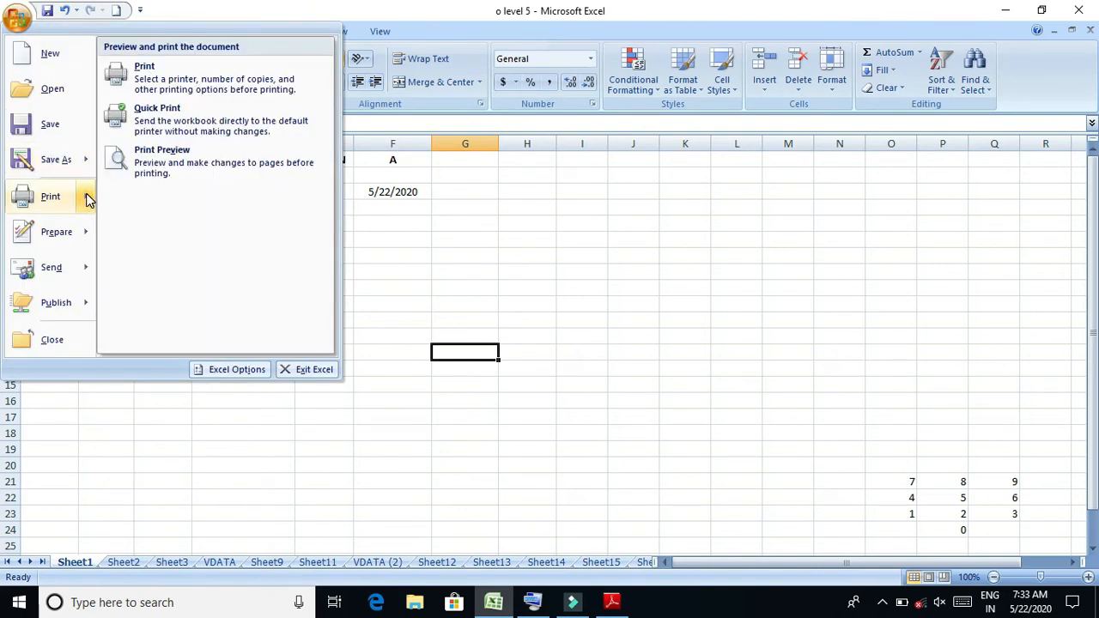
left_click(157, 164)
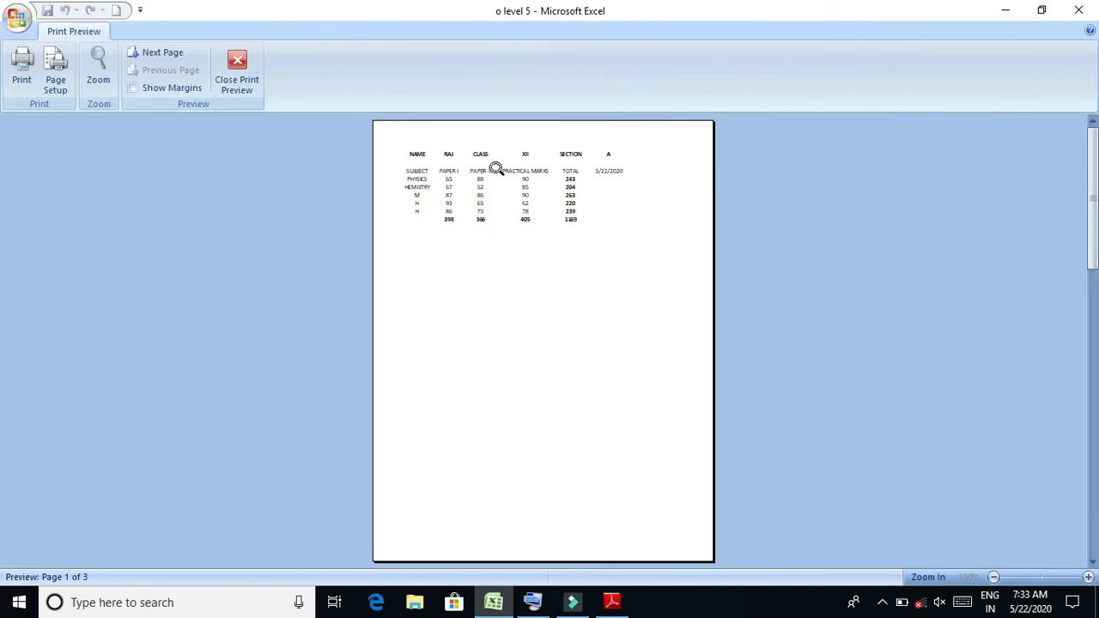
left_click(496, 168)
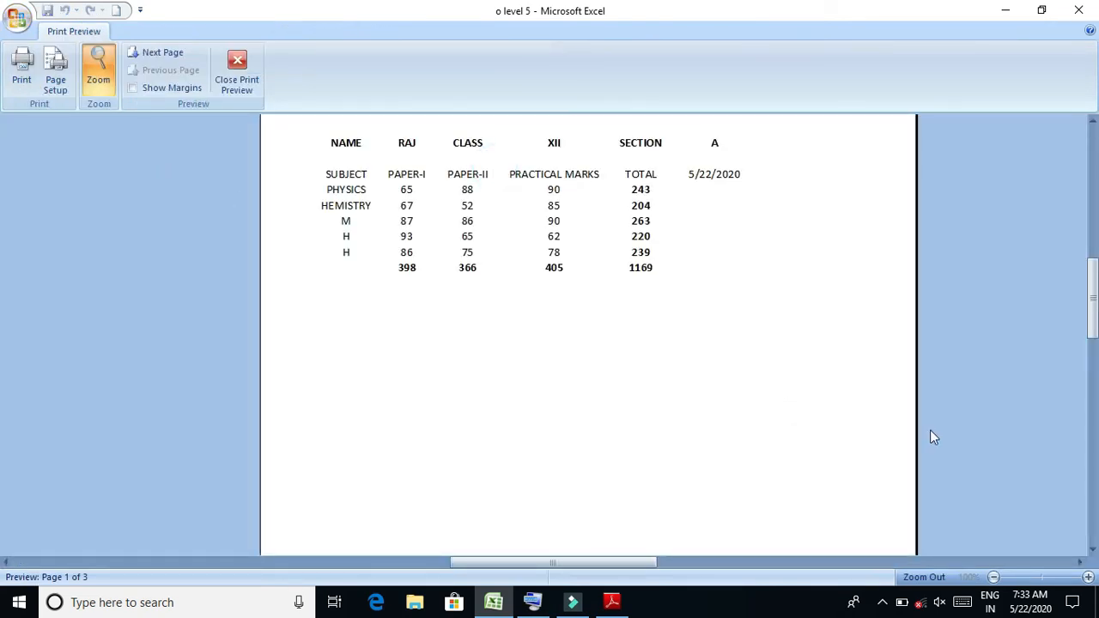
left_click(1097, 491)
left_click(1096, 490)
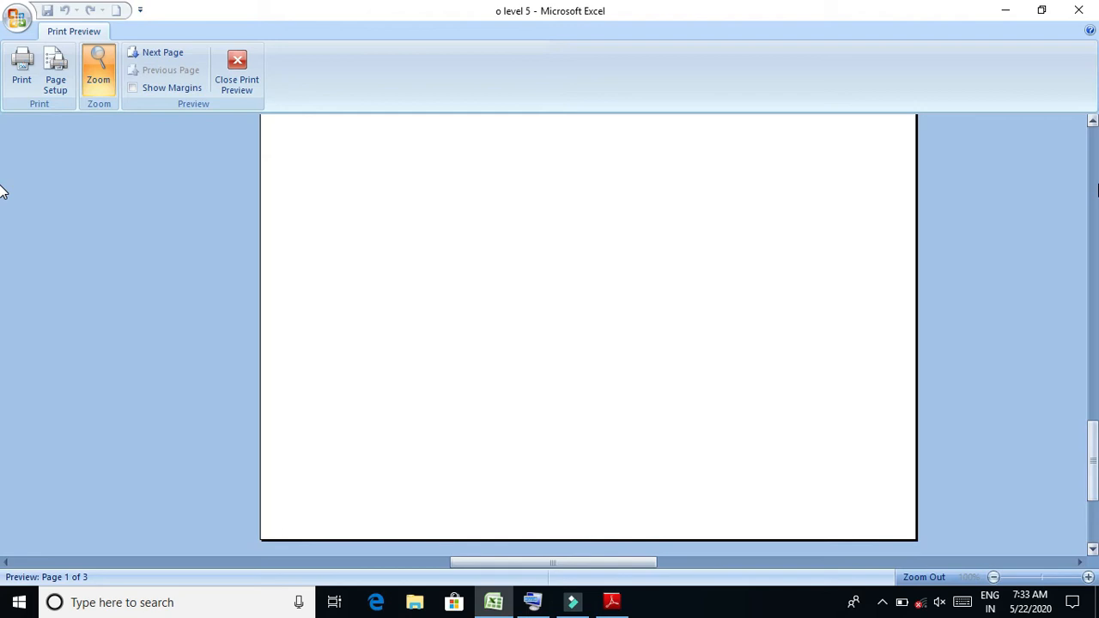
left_click(1097, 185)
left_click(1096, 185)
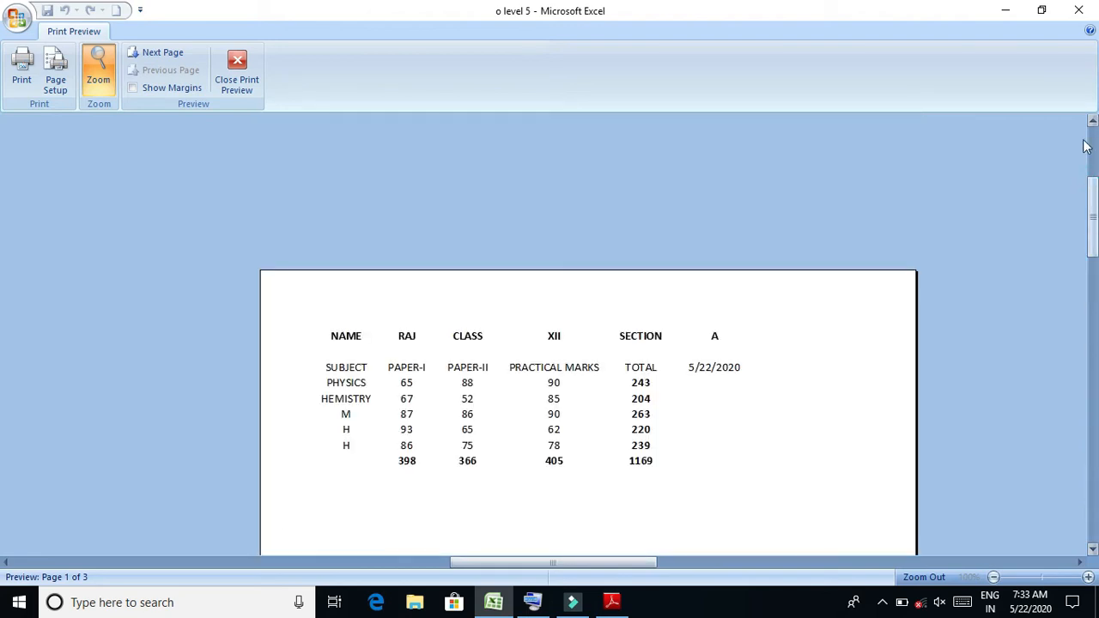
left_click(1093, 157)
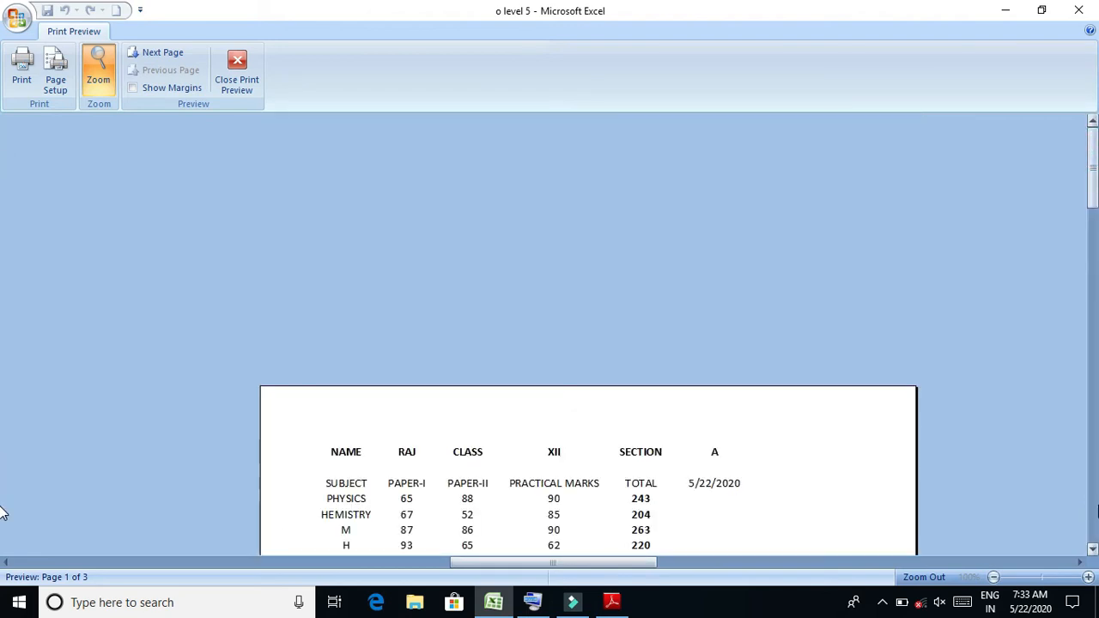
left_click(1095, 506)
left_click(1096, 506)
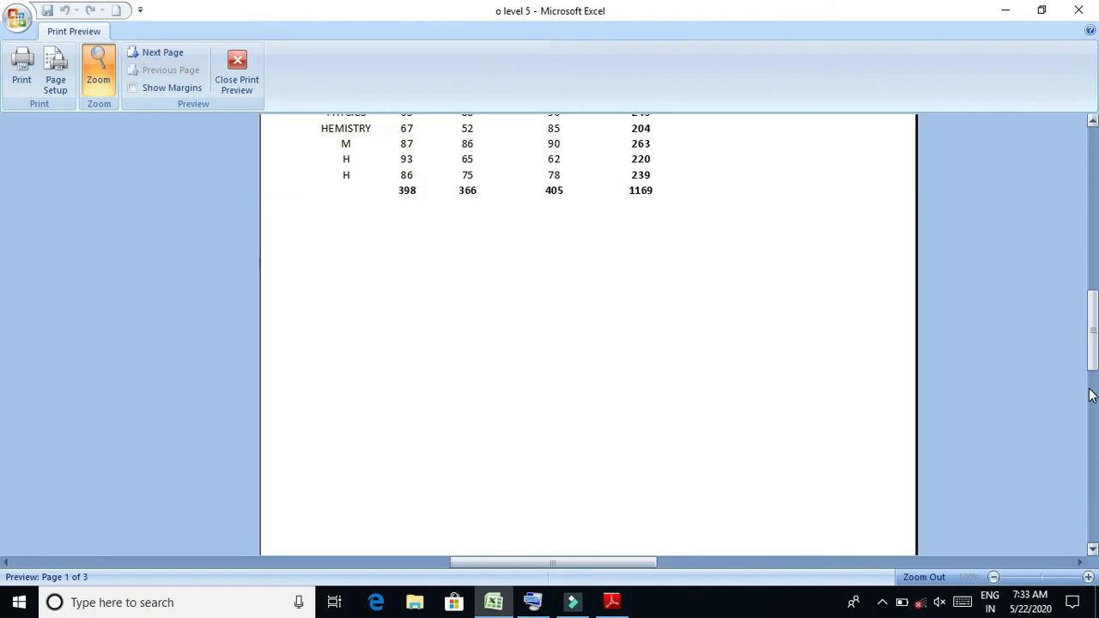
left_click(1093, 214)
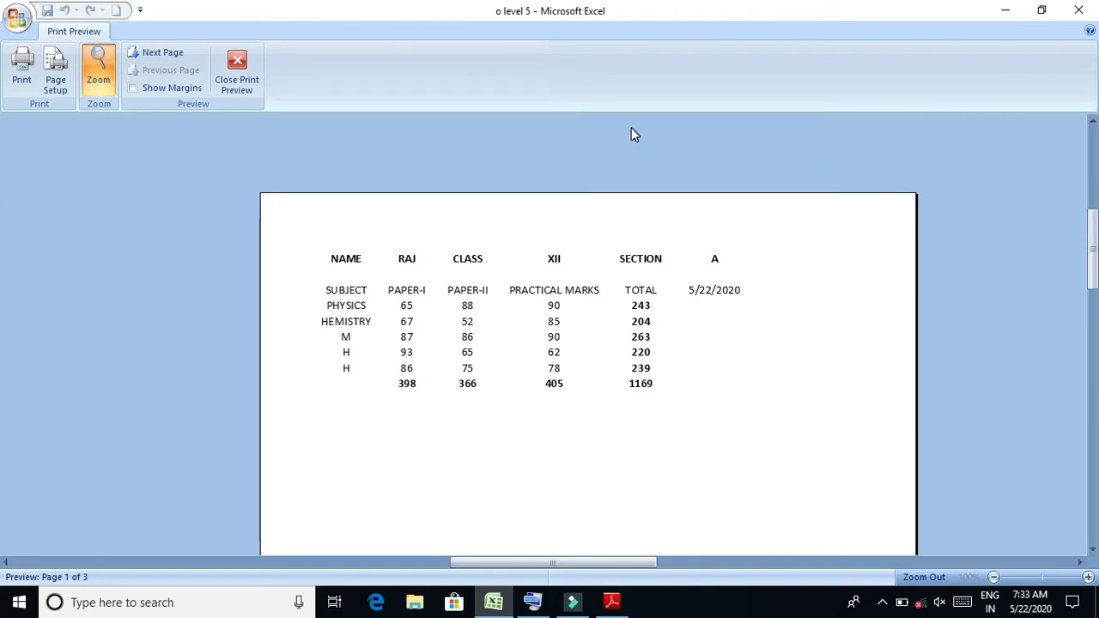
left_click(247, 79)
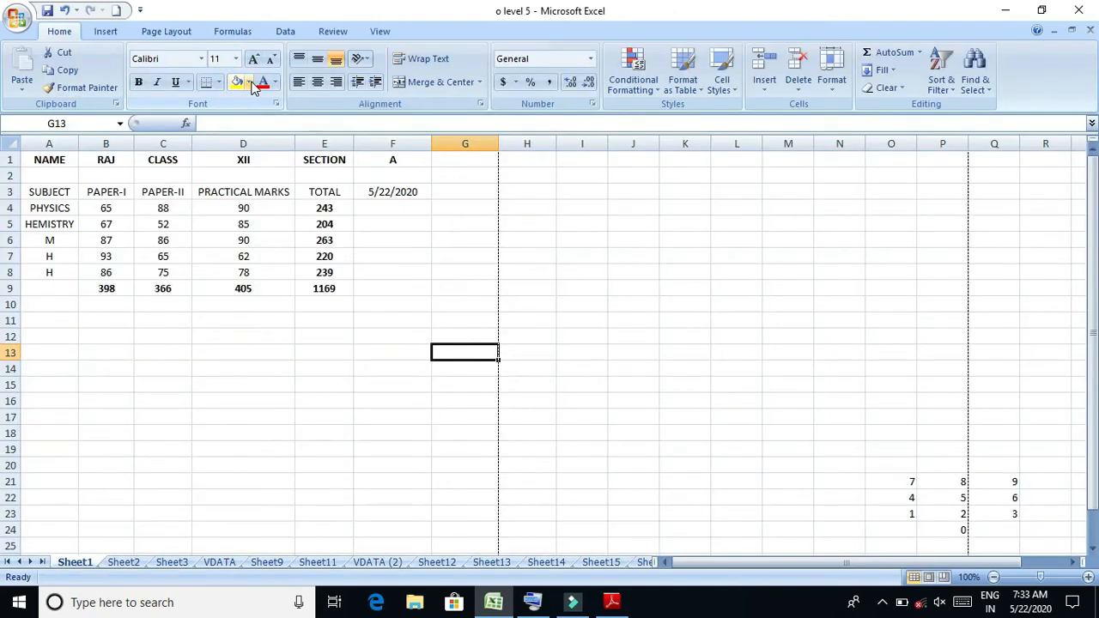
Copy the marks sheet block A1:G10 and paste copies of it at A15, H1 and H15
left_click(294, 371)
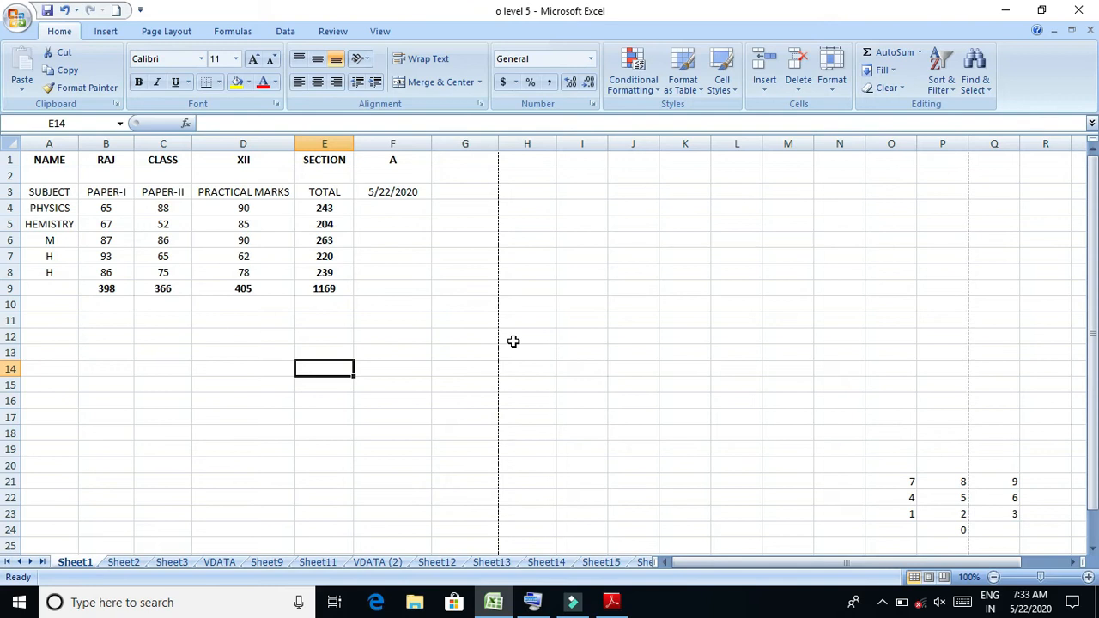
left_click_drag(29, 164, 464, 307)
key("ctrl+c")
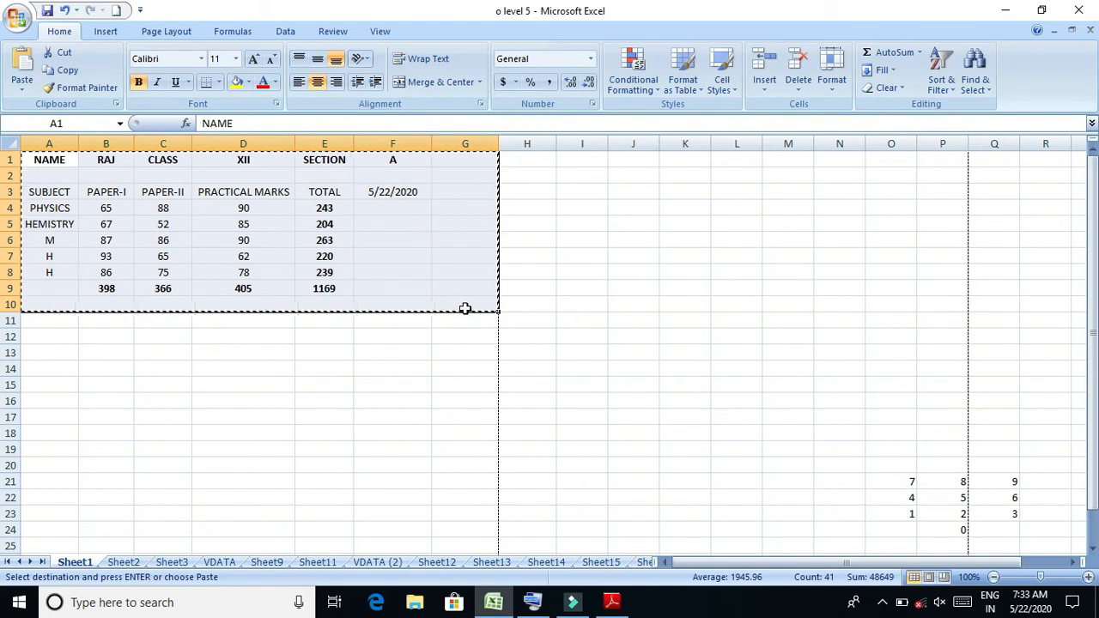
left_click(47, 388)
key("ctrl+v")
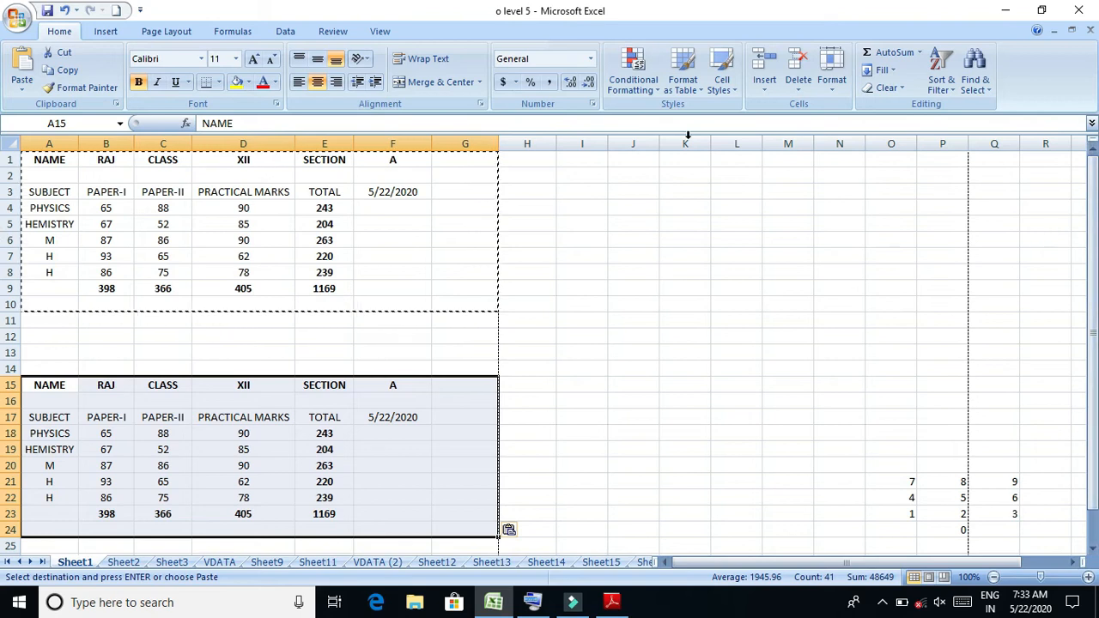
left_click(549, 160)
key("ctrl+v")
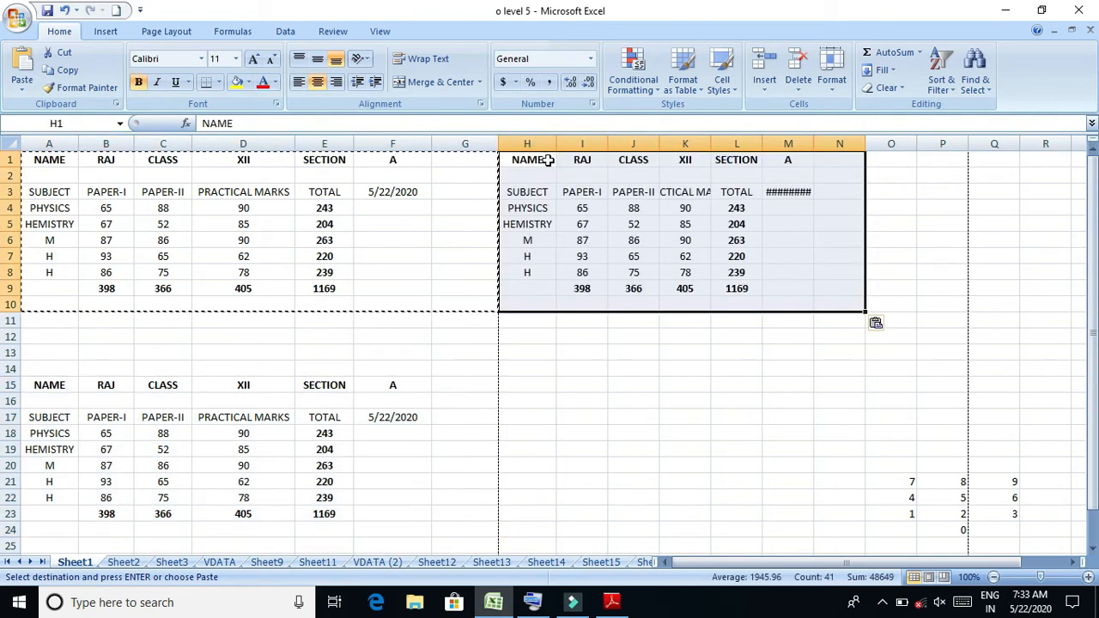
left_click(517, 387)
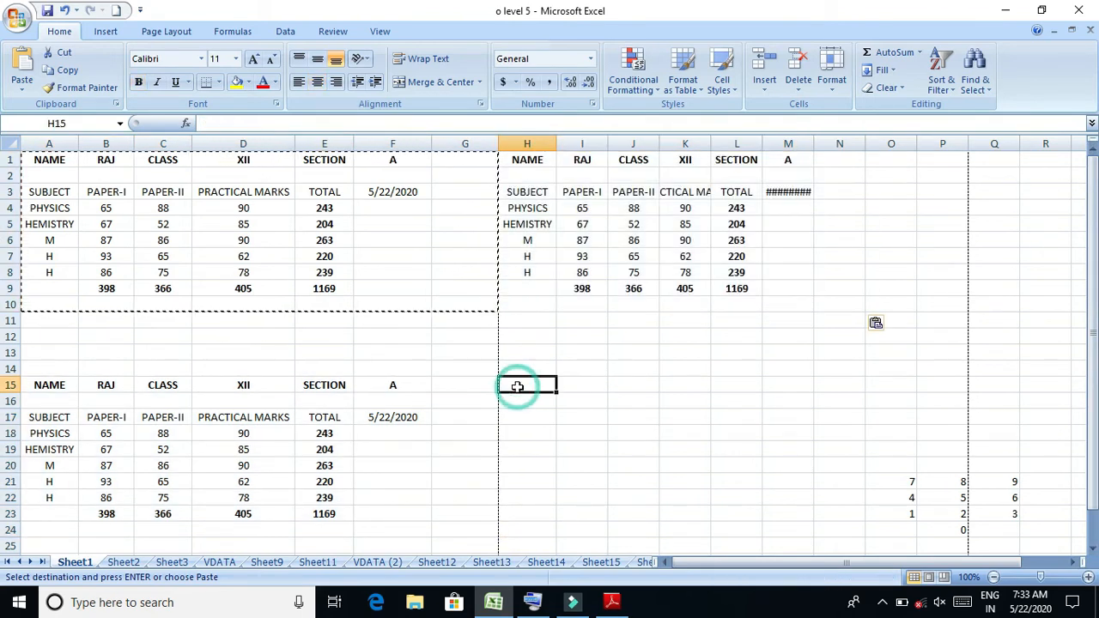
key("ctrl+v")
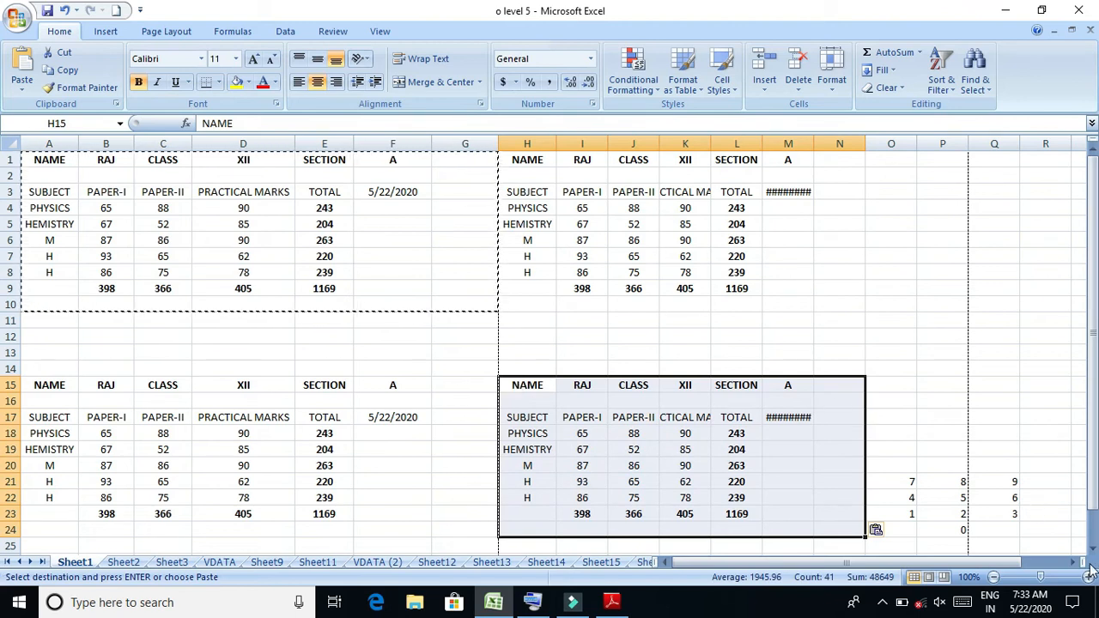
Paste two more copies of the copied marks block at A27 and H27
left_click(1093, 550)
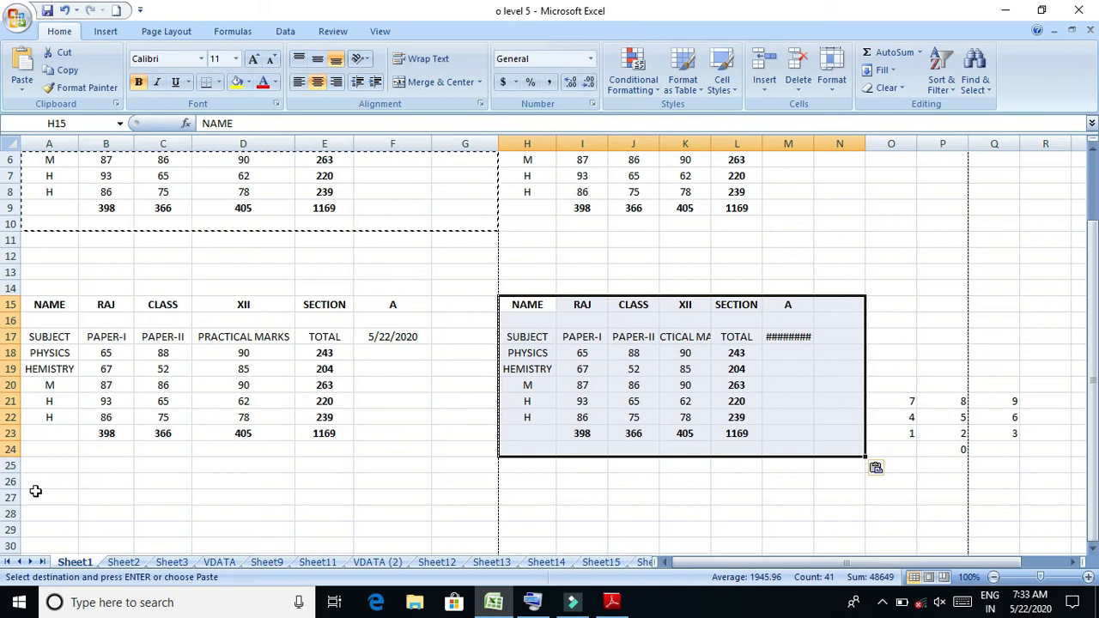
left_click(36, 498)
key("ctrl+v")
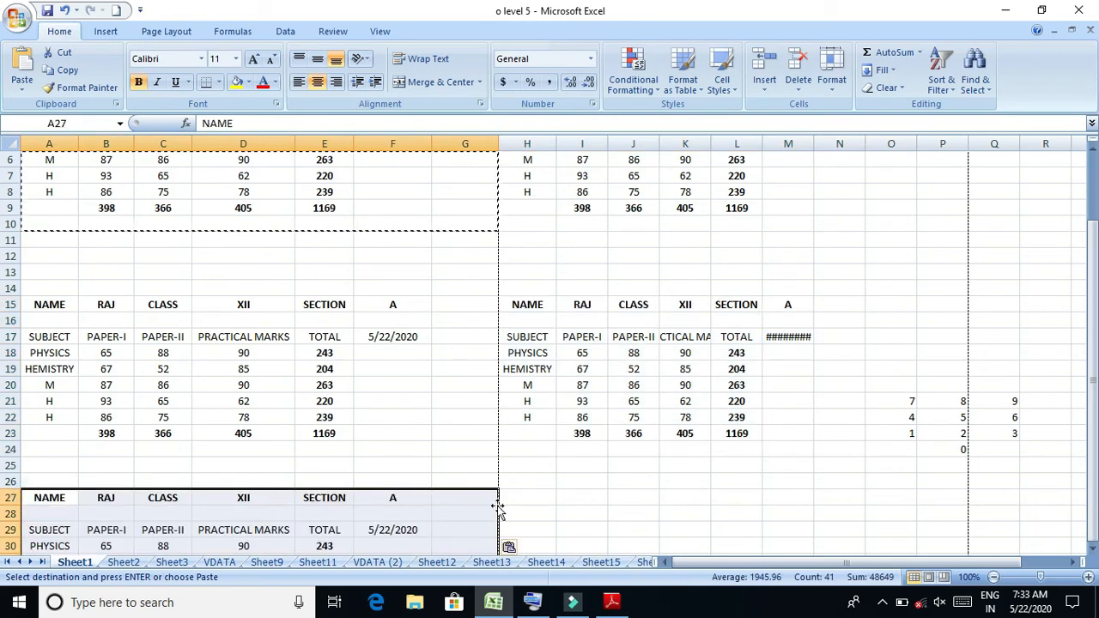
left_click(544, 496)
key("ctrl+v")
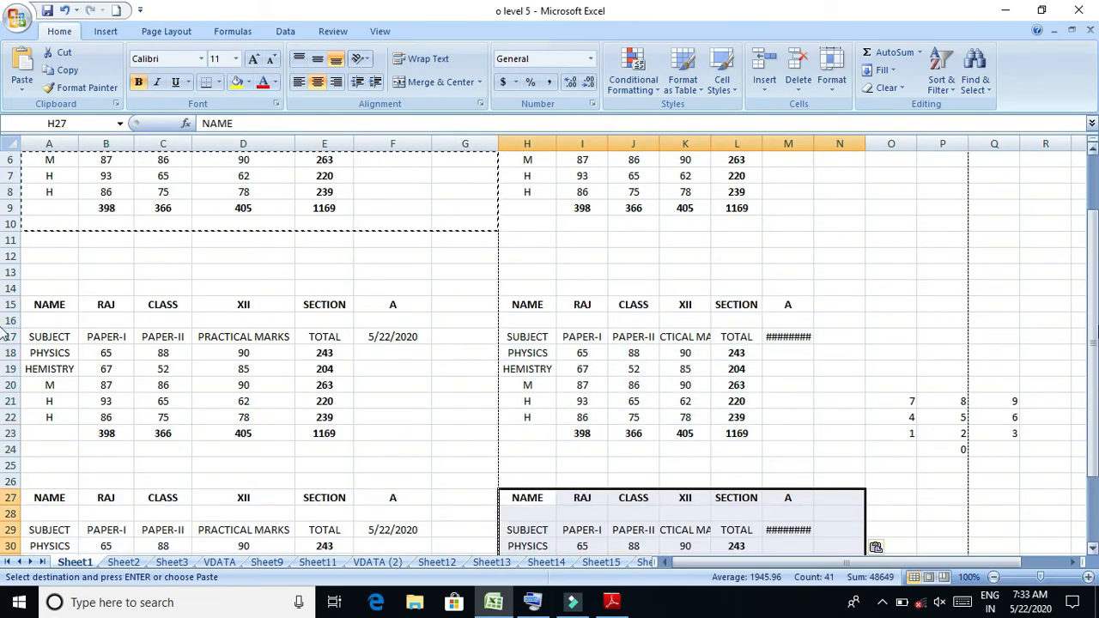
Paste the copied marks block once more at O36, using the paste that ends copy mode, and check the pasted rows
left_click_drag(1095, 296, 1090, 292)
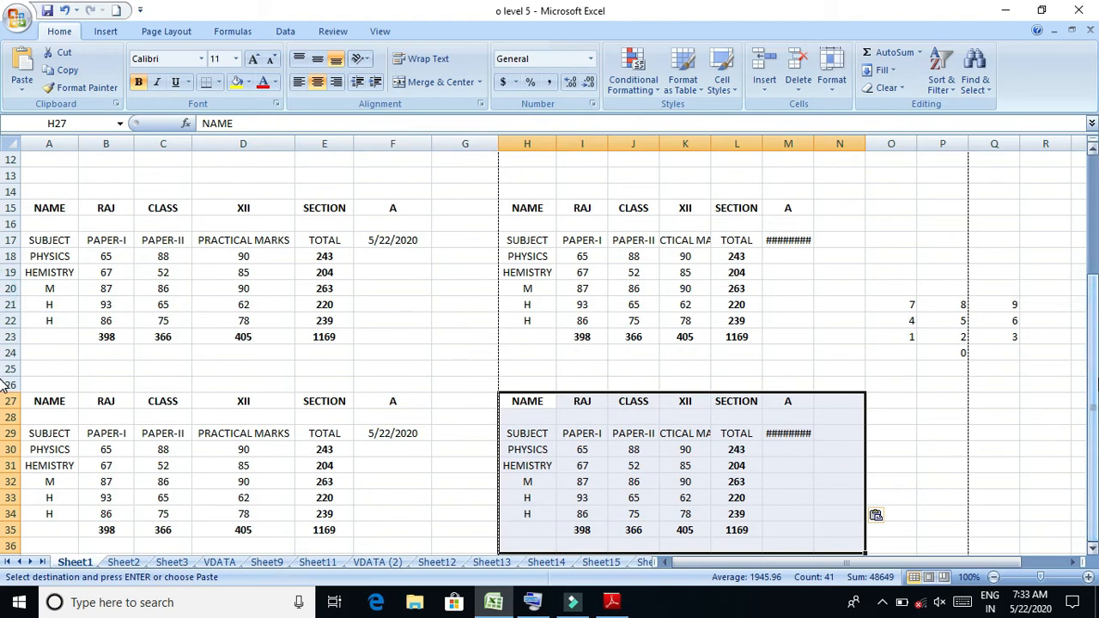
left_click(1096, 411)
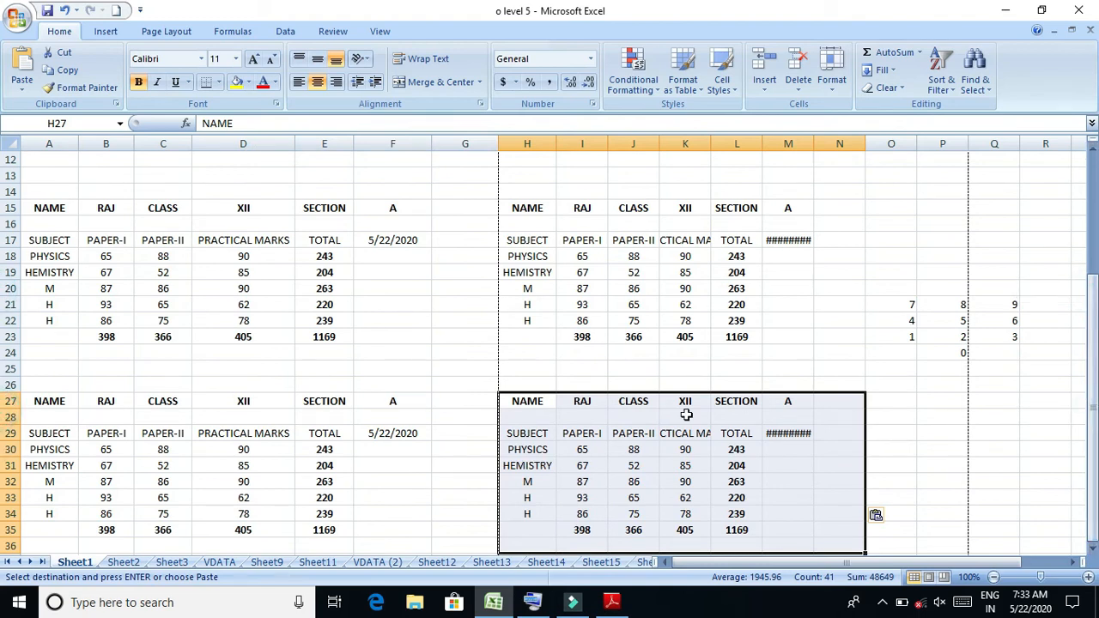
left_click(908, 548)
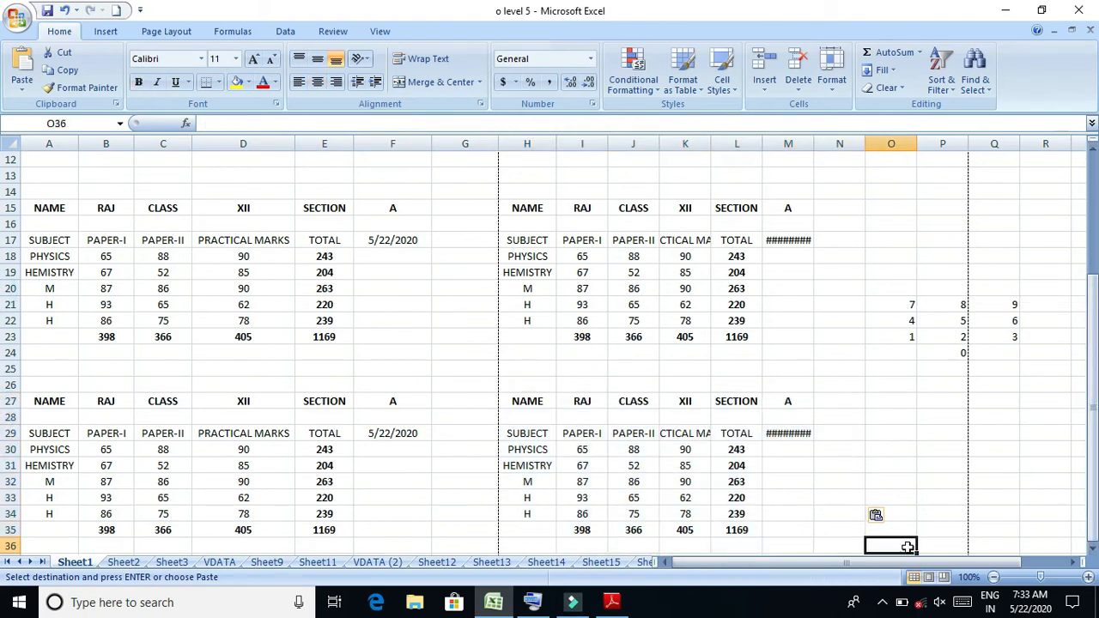
key("Return")
key("Return")
key("Return")
key("Return")
key("Return")
key("Return")
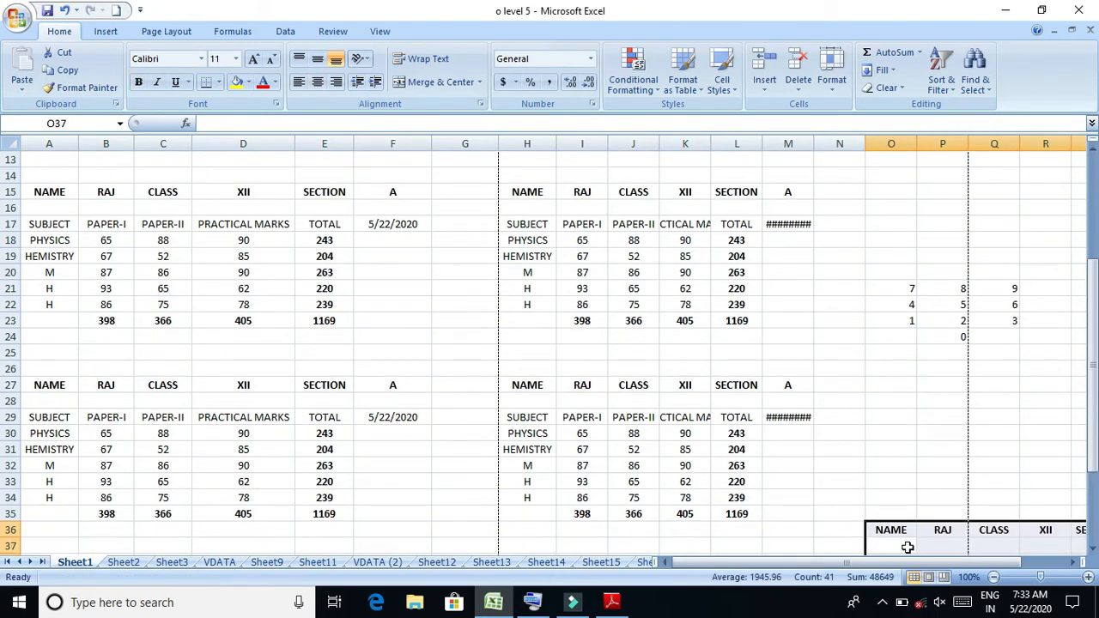
key("Return")
key("Return")
key("Return")
key("Return")
key("Return")
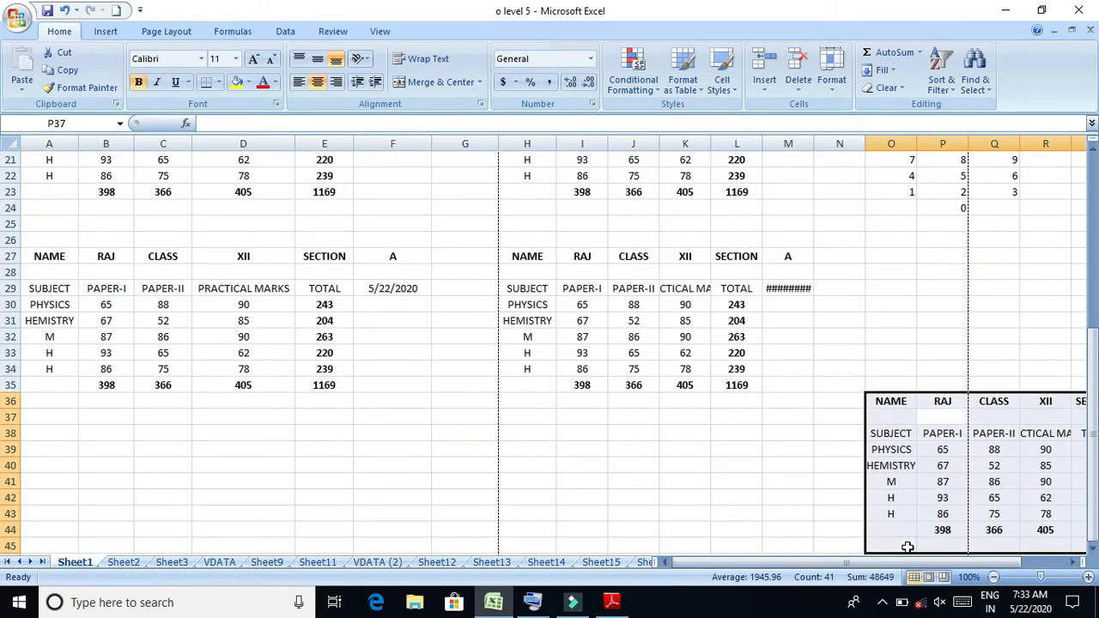
left_click(34, 419)
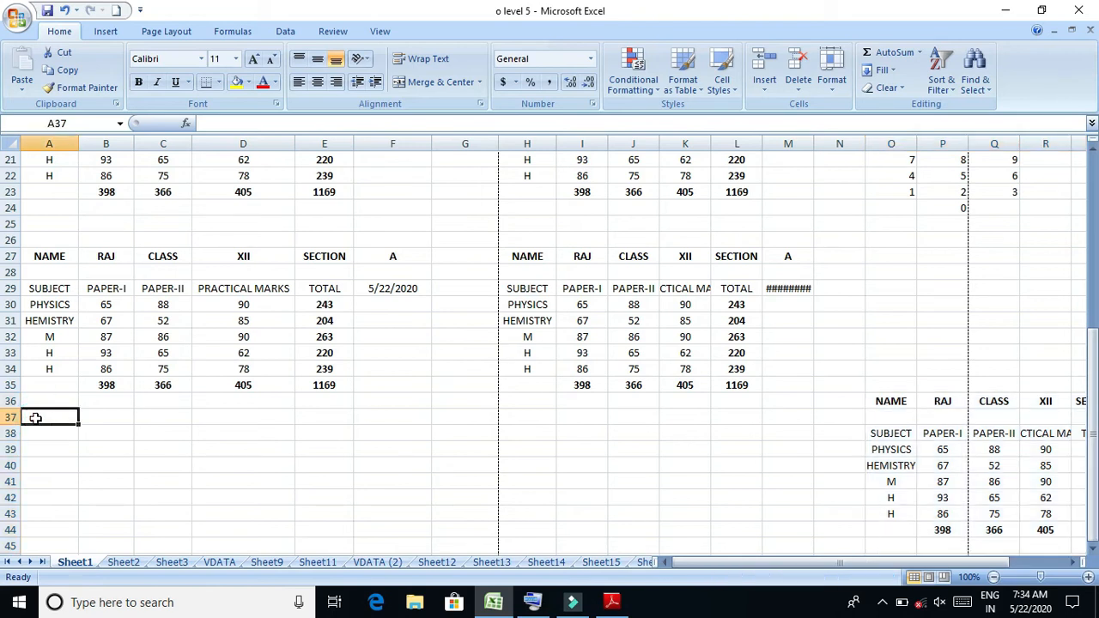
right_click(35, 418)
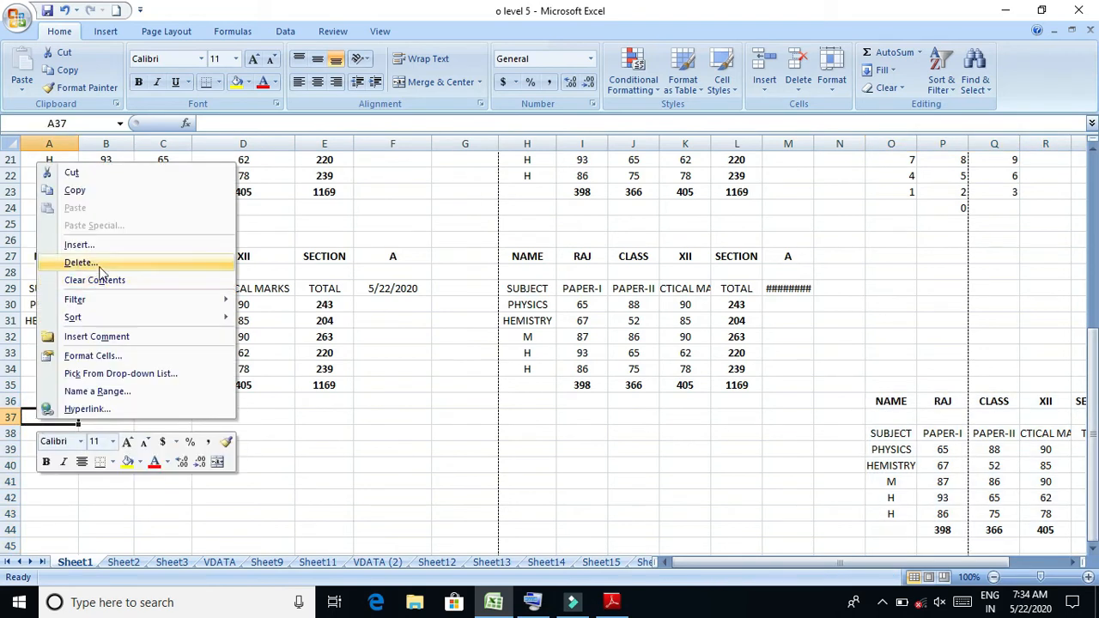
left_click(349, 407)
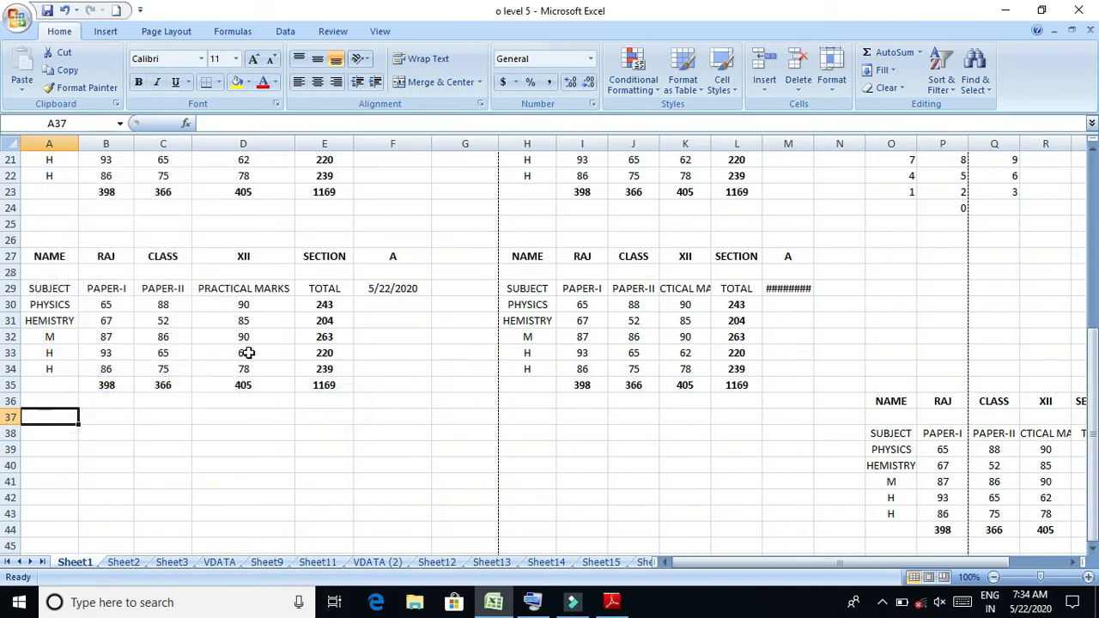
Copy the marks block A27:F35 and paste copies of it at A38 and H38
left_click_drag(38, 256, 375, 386)
key("ctrl+c")
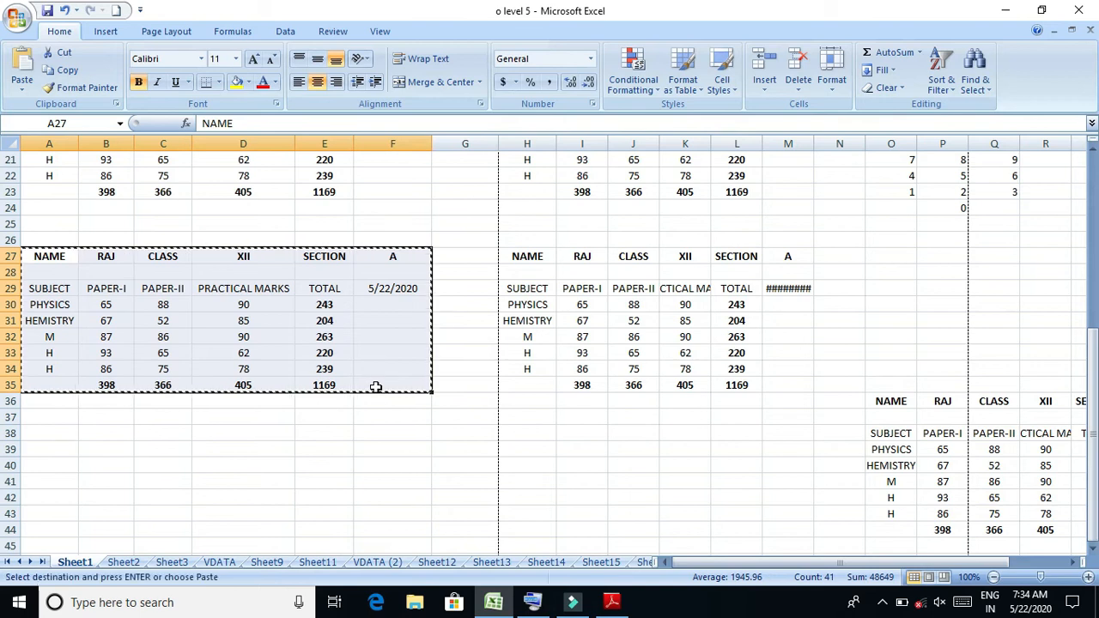
left_click(43, 433)
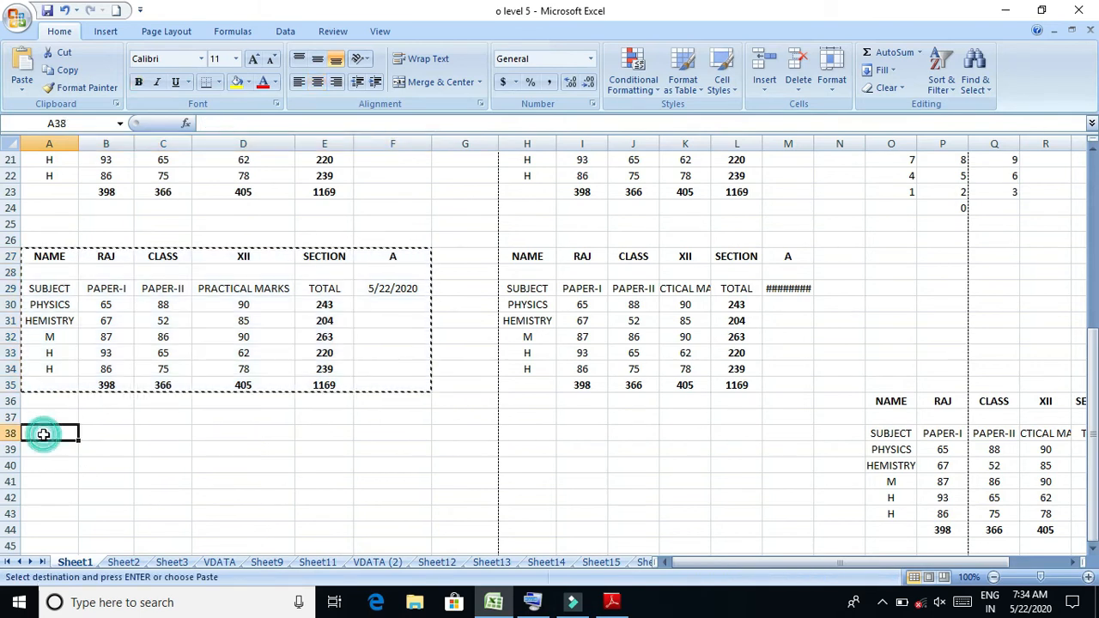
key("ctrl+v")
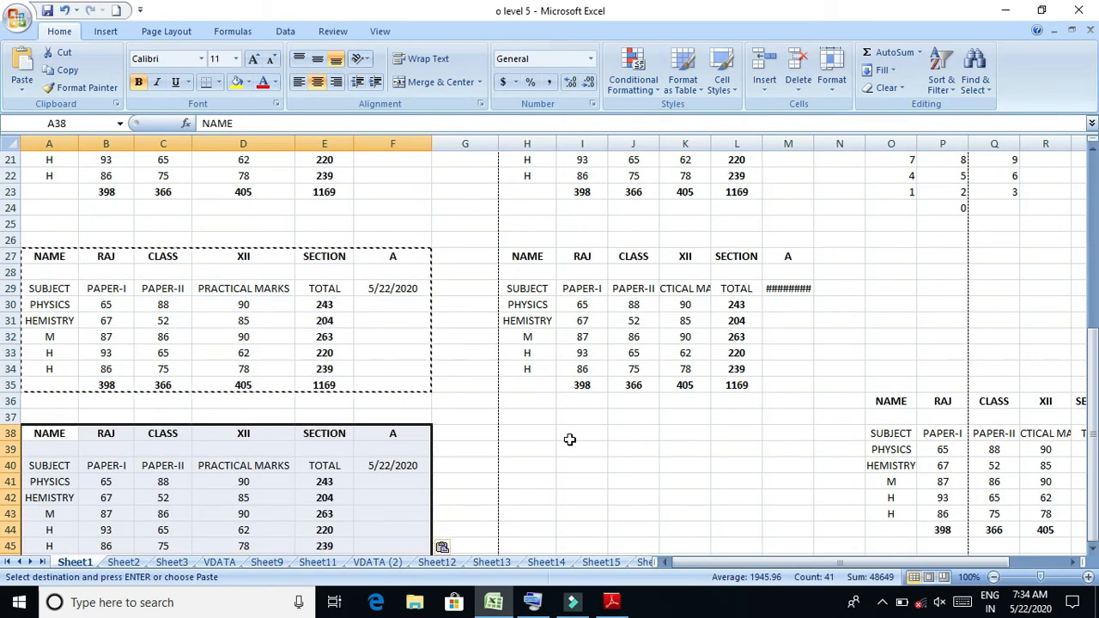
left_click(544, 433)
key("ctrl+v")
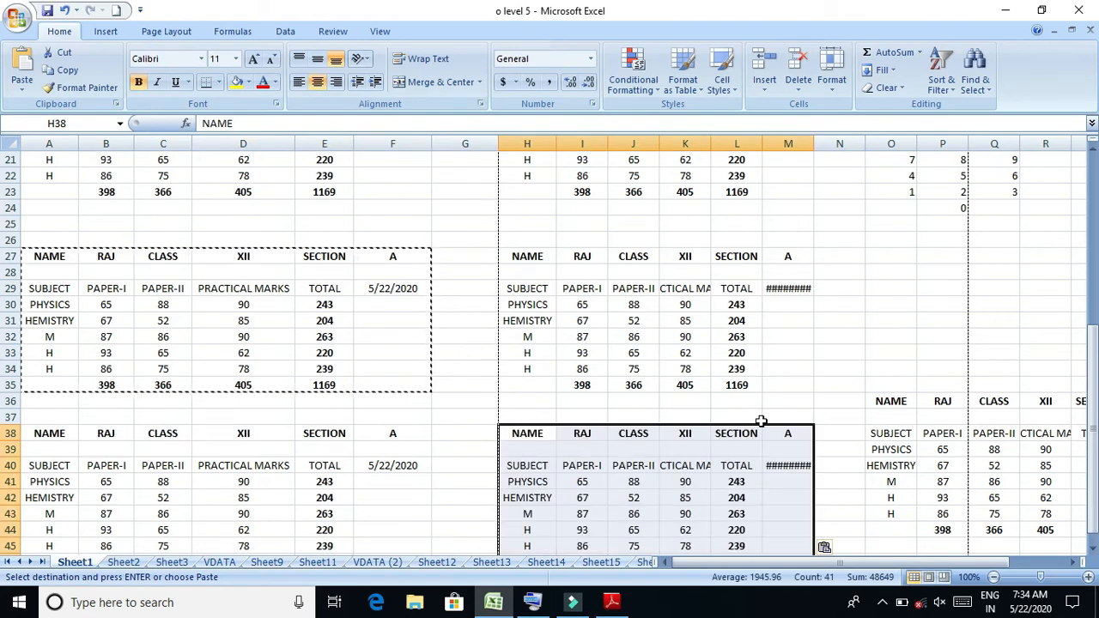
Save the workbook with the added marks blocks, accepting the privacy warning
left_click_drag(1090, 412, 1093, 206)
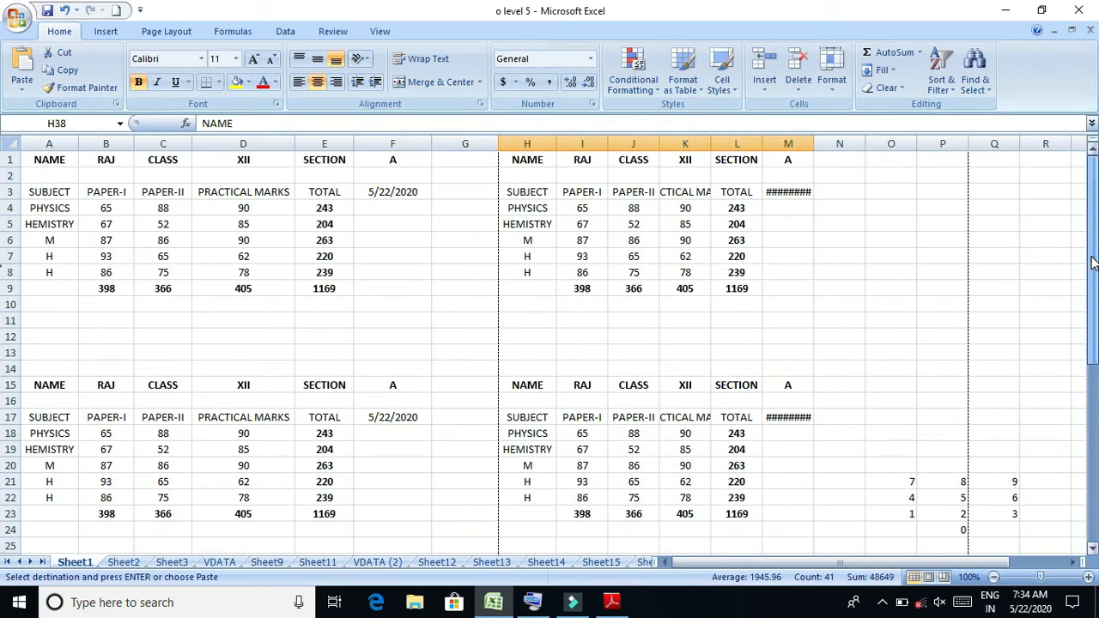
left_click(48, 13)
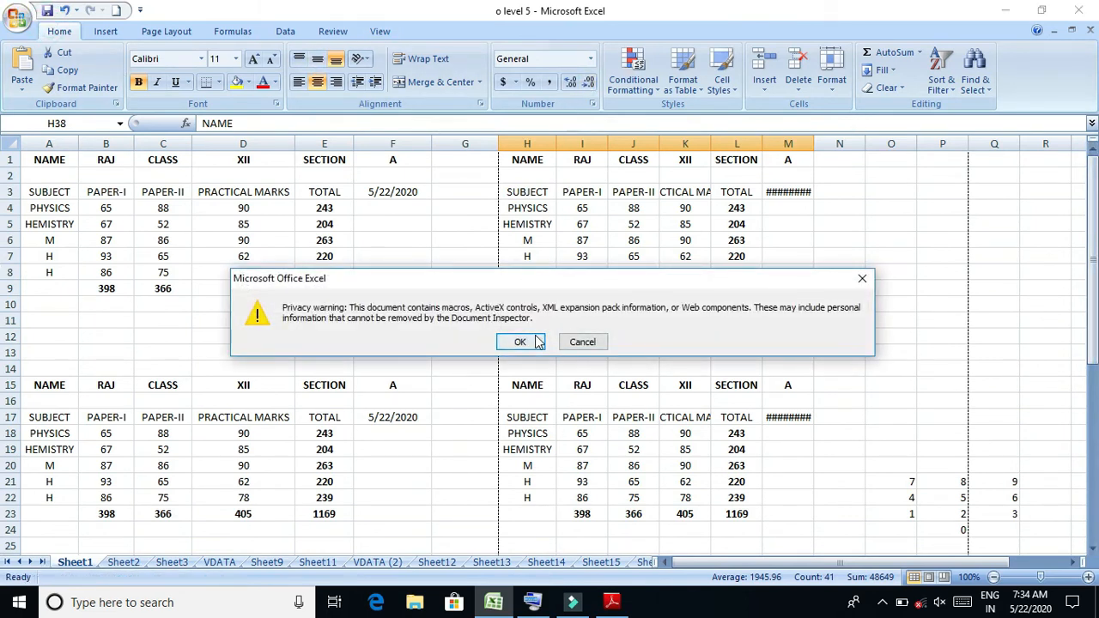
left_click(520, 342)
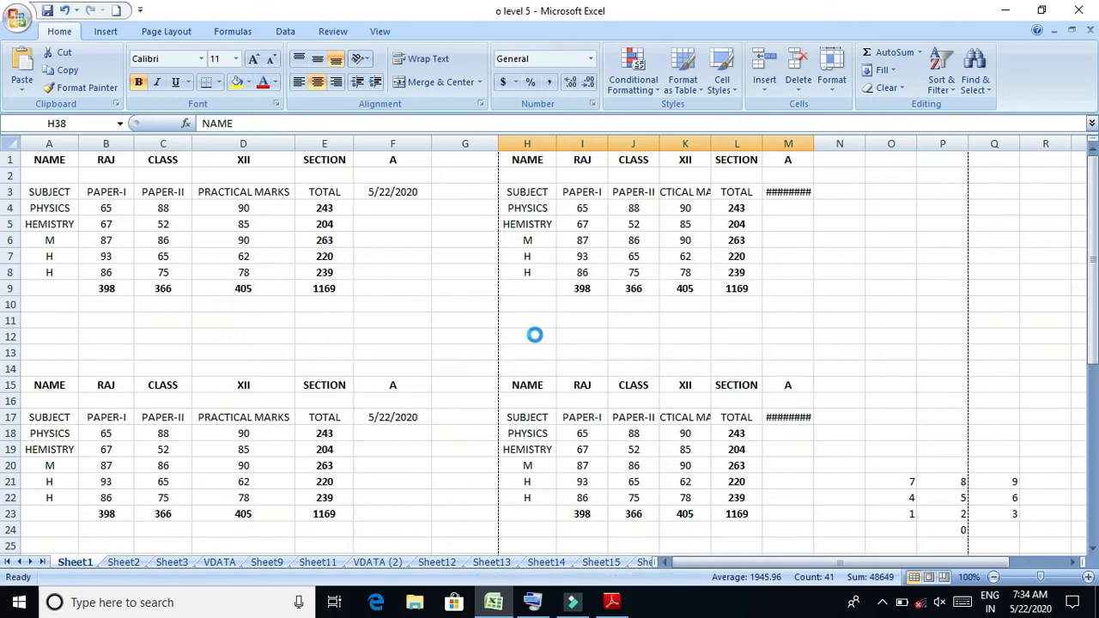
Open the sheet in Print Preview and examine the first page down to its lower edge
left_click(17, 17)
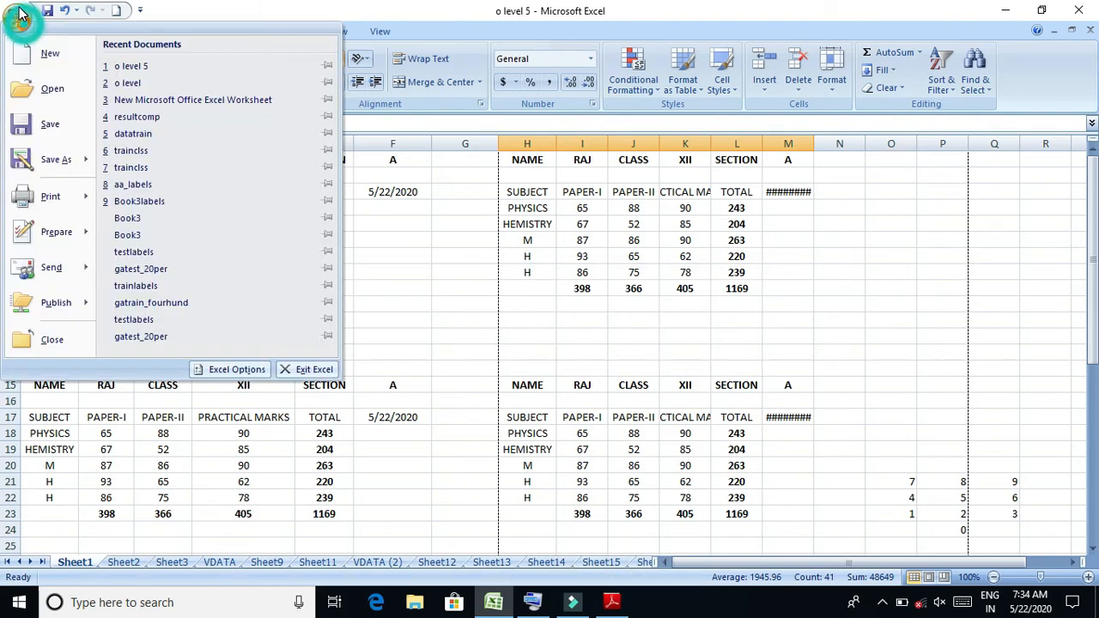
mouse_move(85, 203)
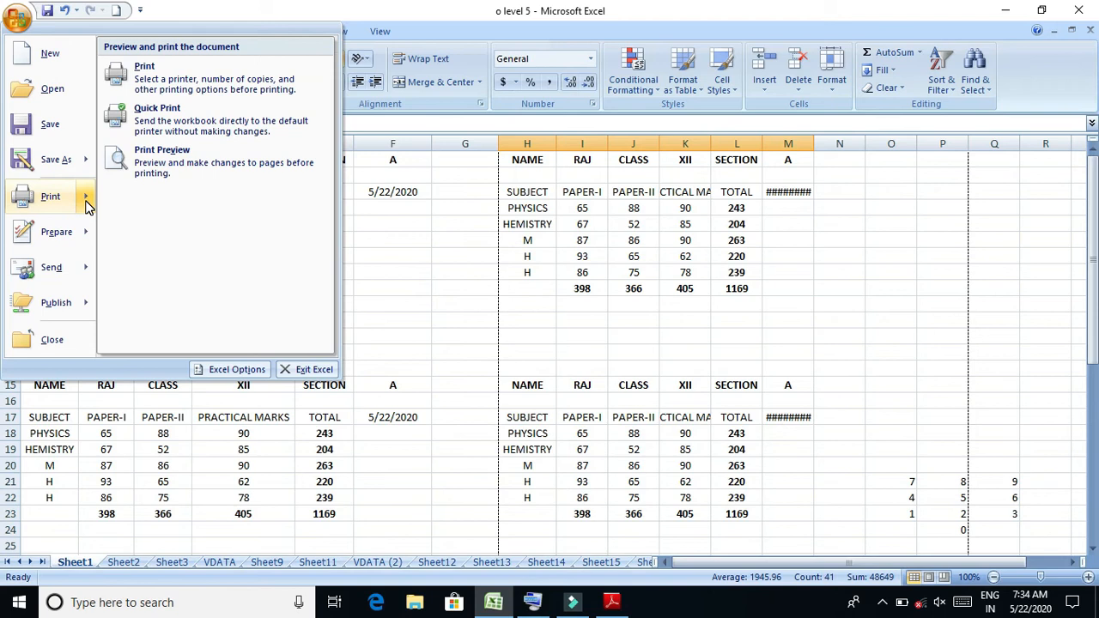
left_click(135, 179)
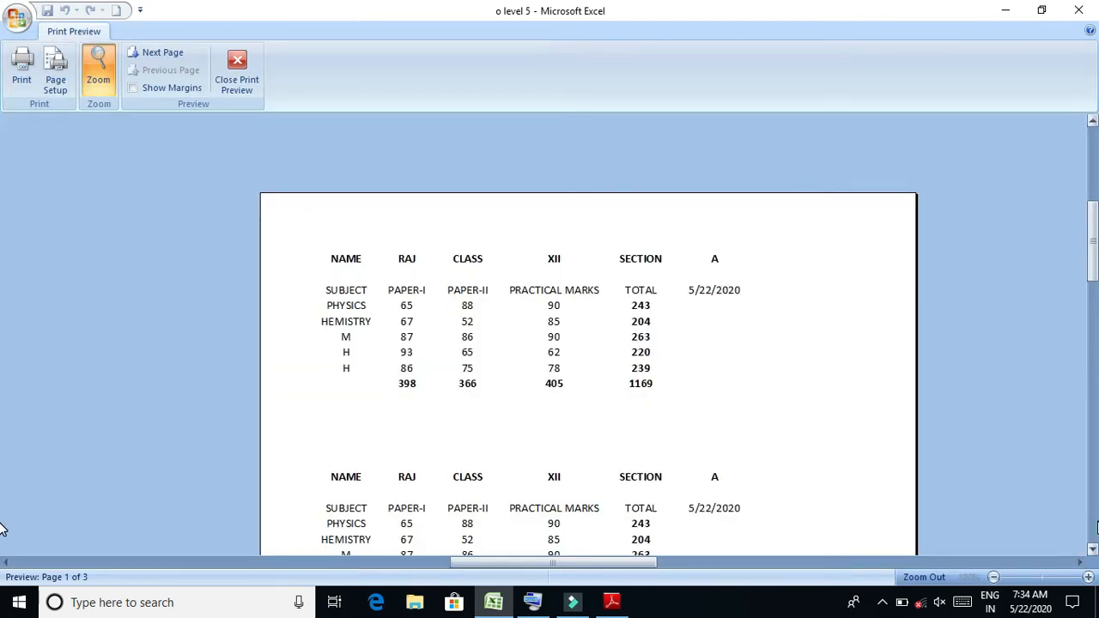
left_click(1093, 549)
left_click(1093, 549)
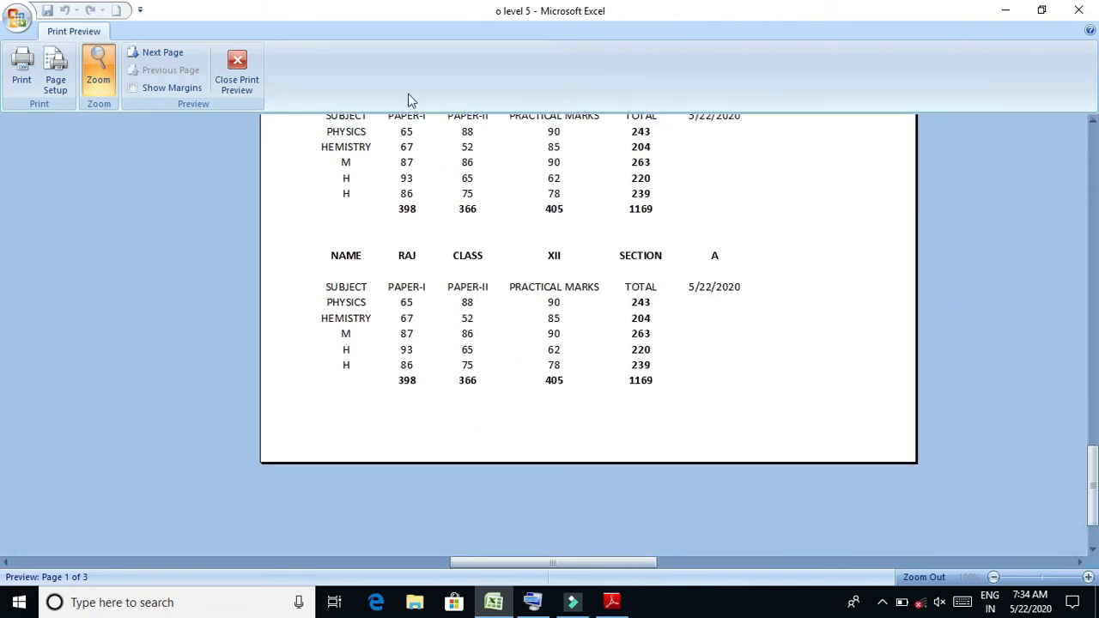
Go to the second page of the preview and examine its marks blocks from end to start
left_click(159, 54)
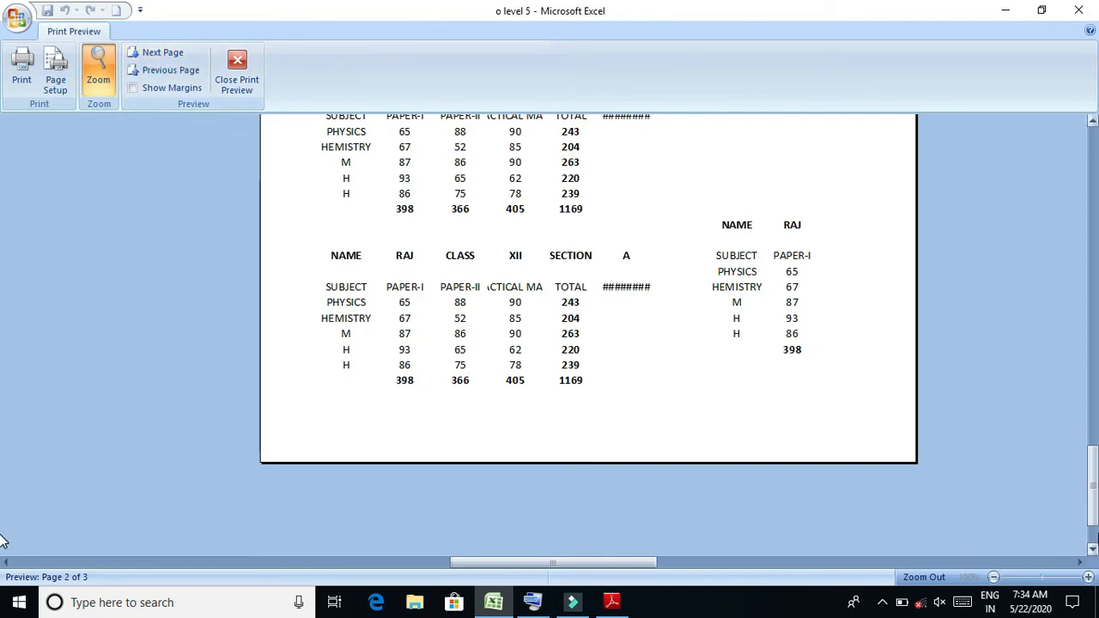
left_click(1093, 266)
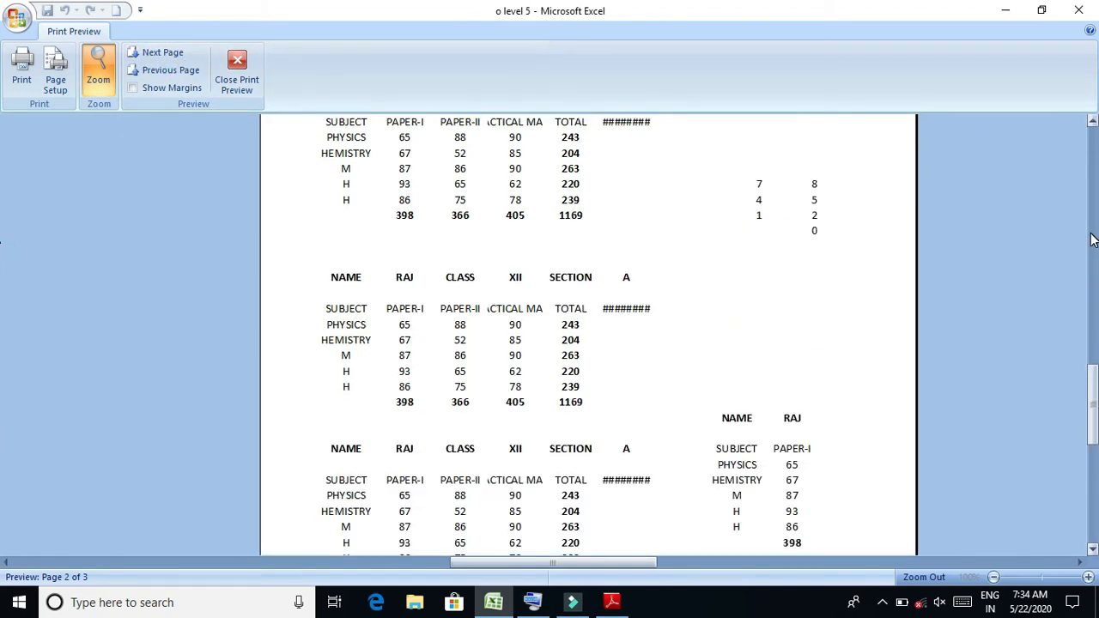
left_click(1093, 240)
left_click(1092, 188)
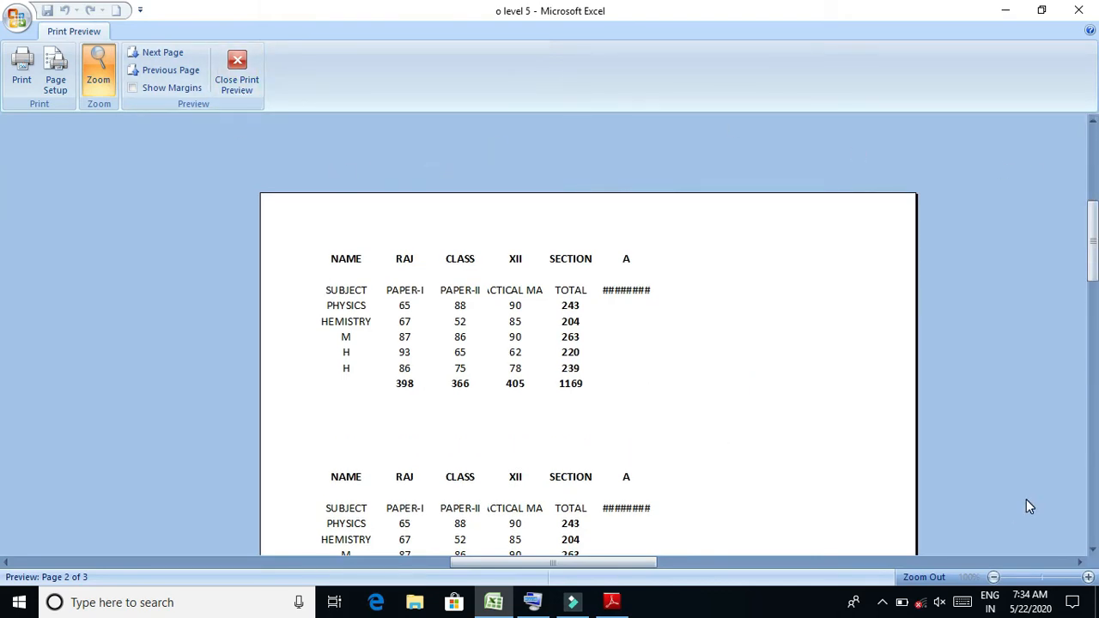
scroll(1, 532, "down", 10)
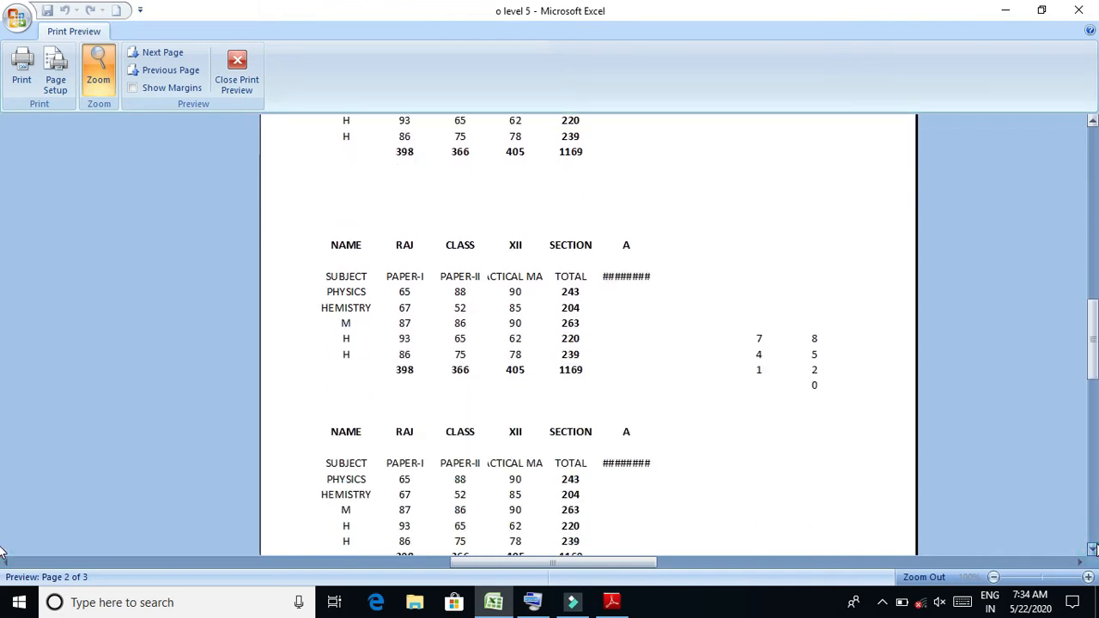
left_click(1090, 159)
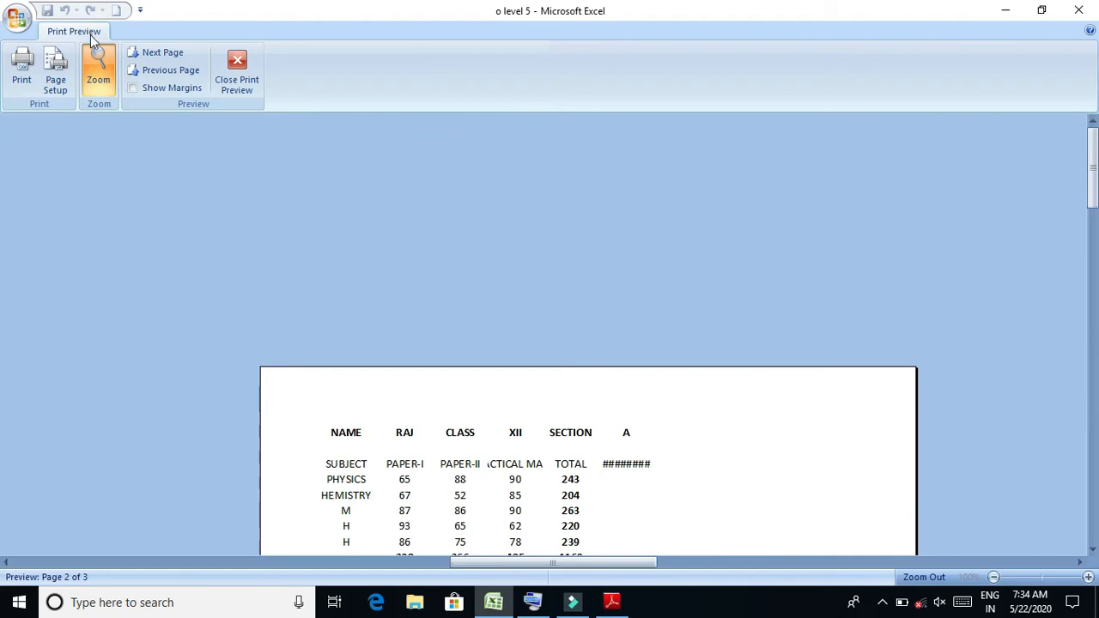
Return to the first preview page, check its lower part, and close the preview
left_click(152, 71)
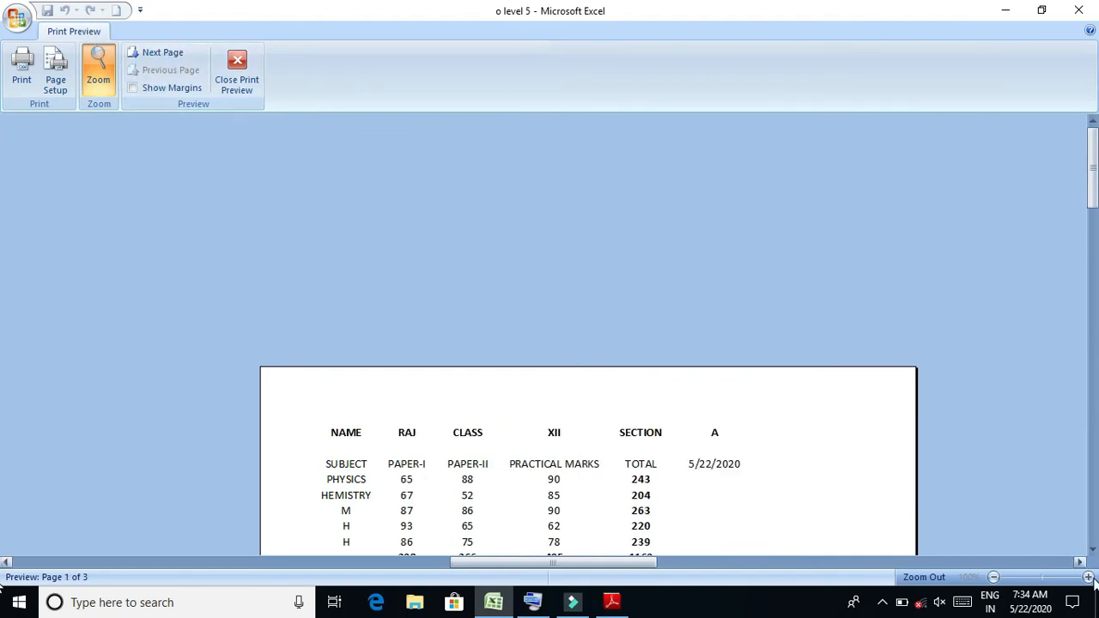
left_click(1092, 550)
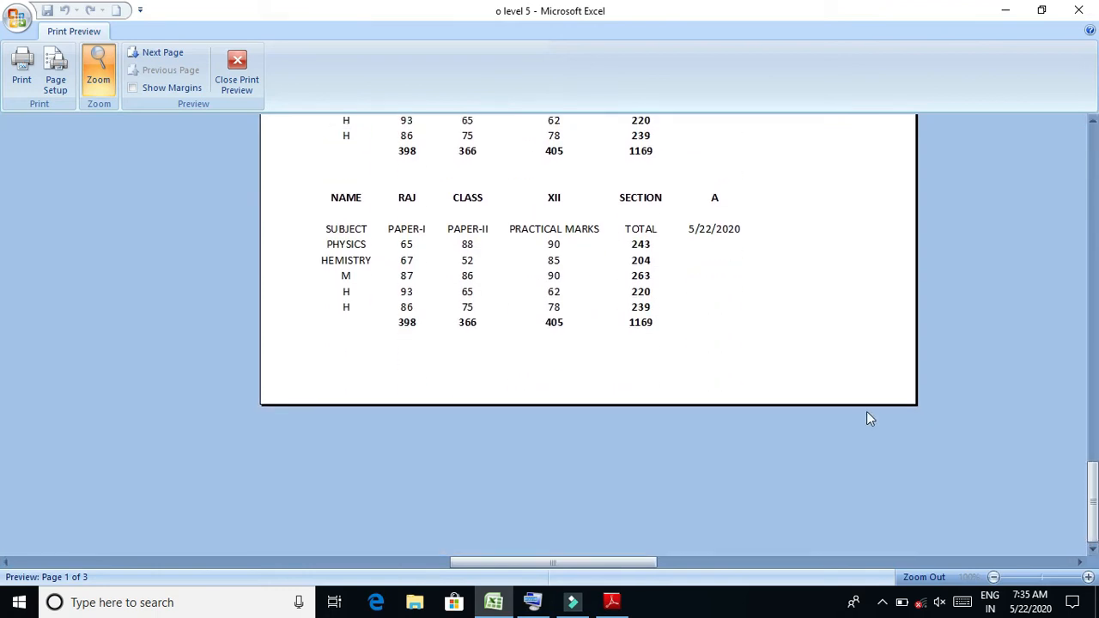
left_click(237, 74)
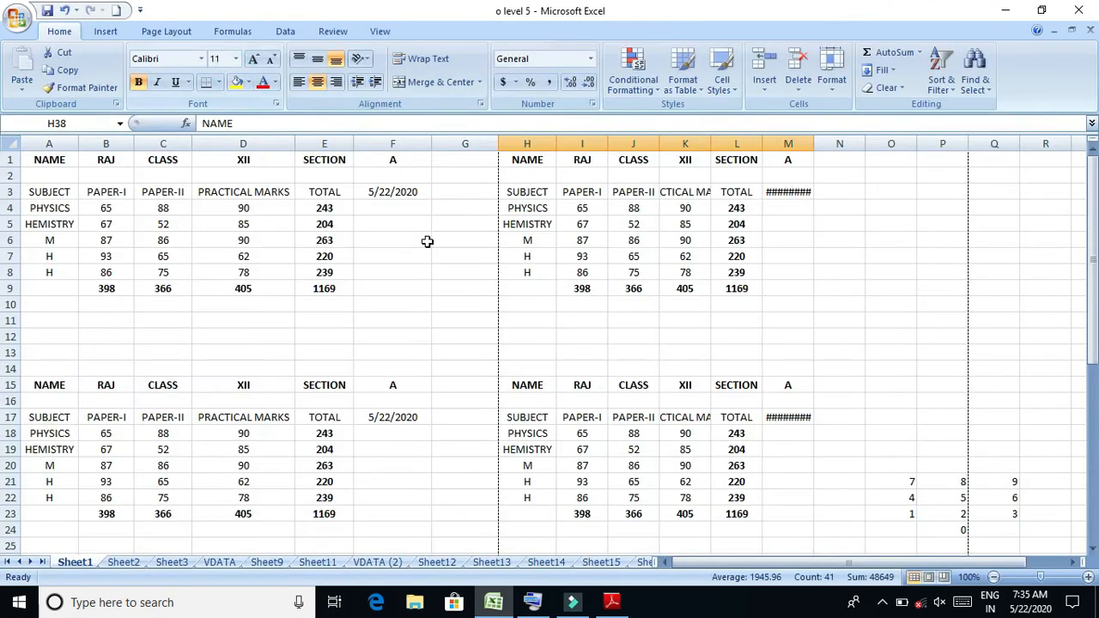
AutoFit column M to the width of its dates
left_click_drag(1095, 278, 1096, 249)
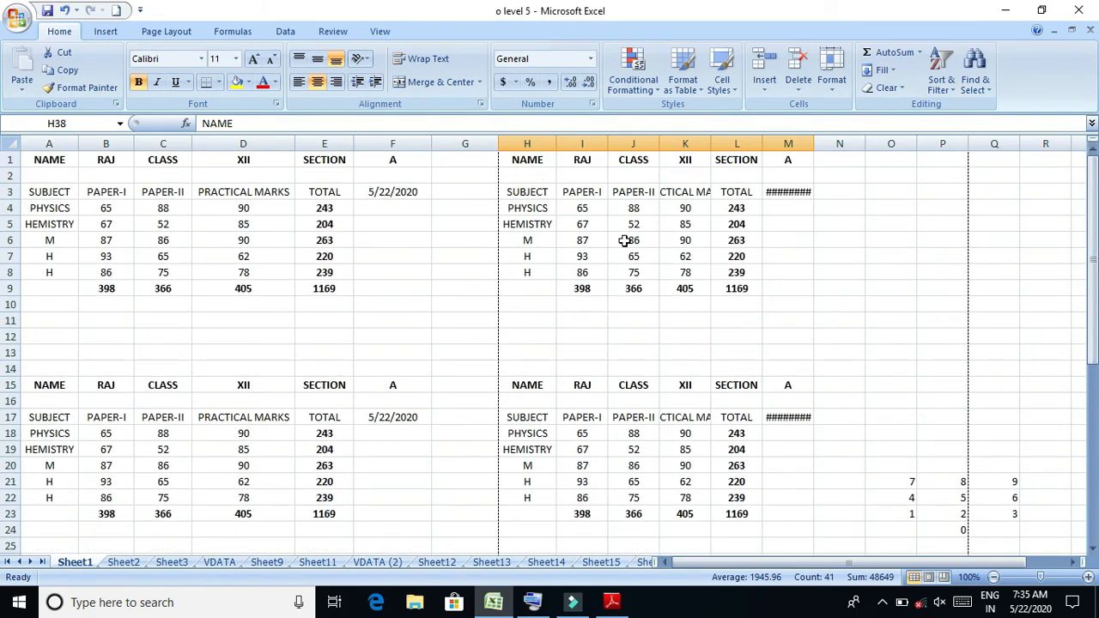
double_click(812, 147)
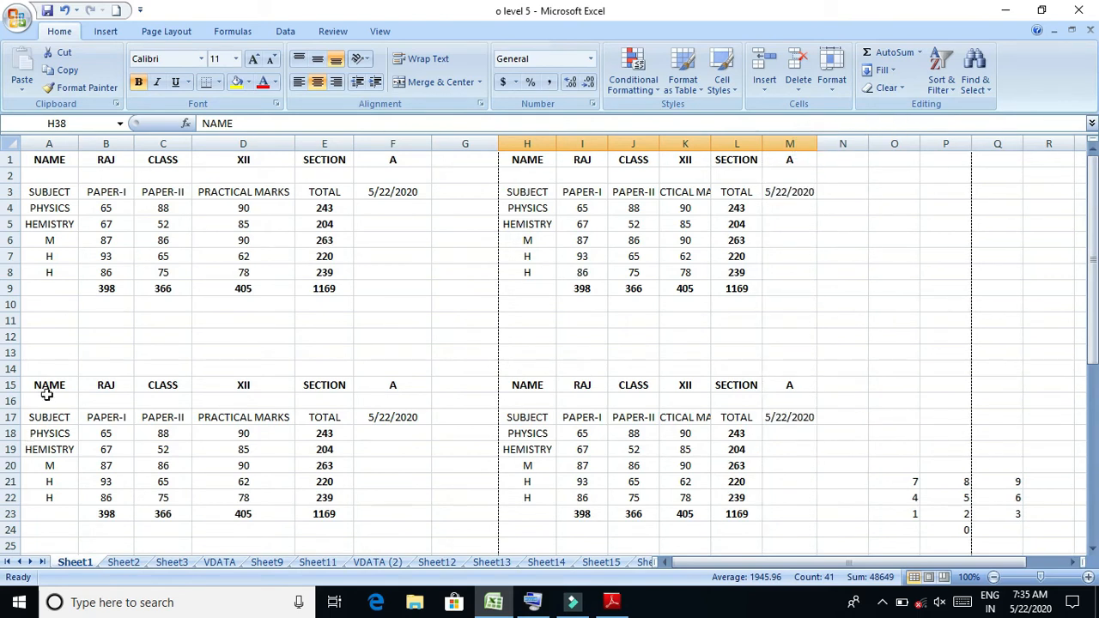
Select the marks block A15:F24, open Print Preview for the sheet, examine the first page up to its start, and close the preview
left_click_drag(49, 383, 397, 526)
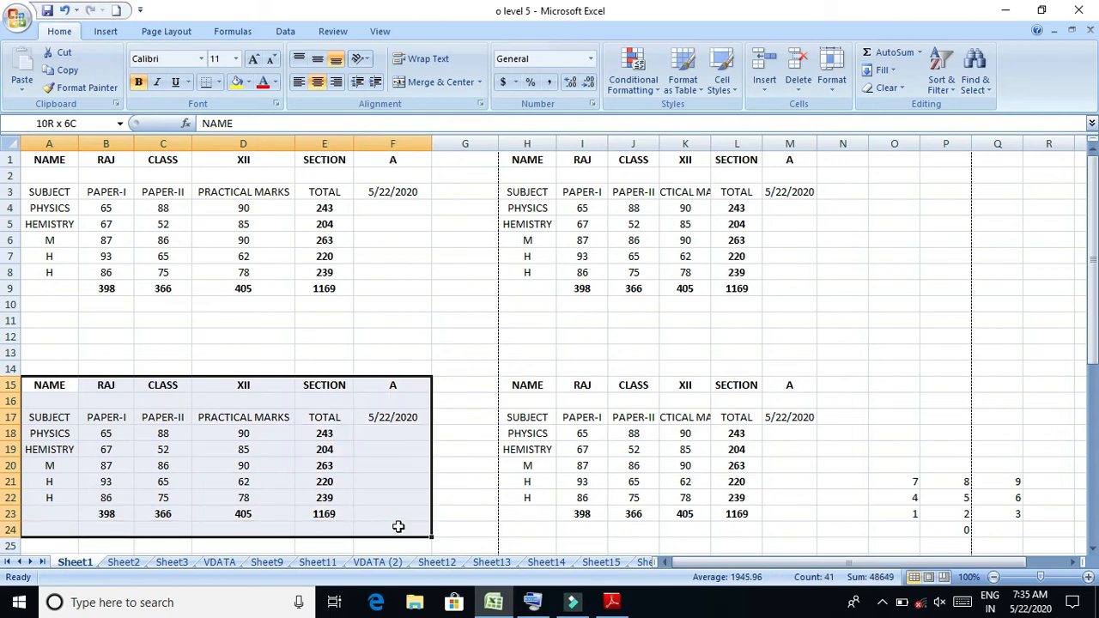
left_click(18, 18)
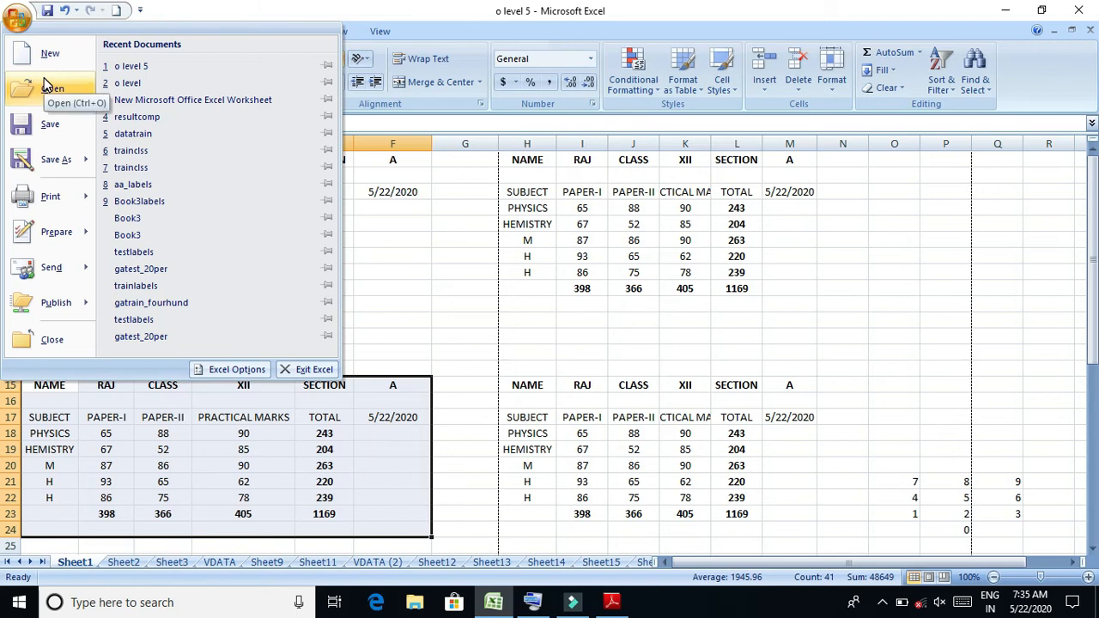
mouse_move(83, 210)
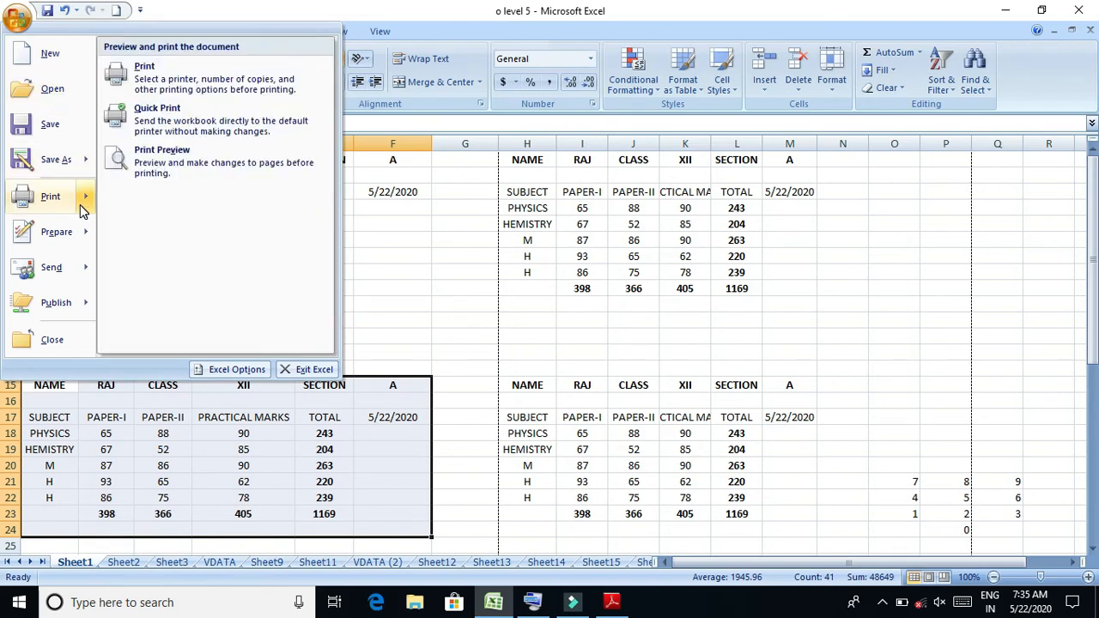
left_click(166, 165)
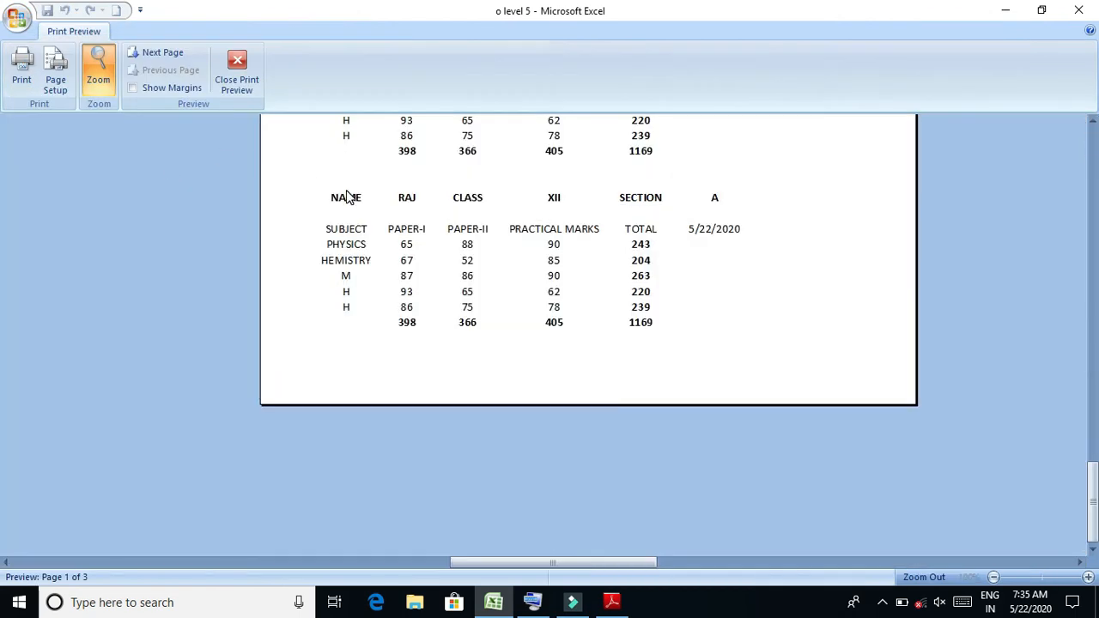
left_click(1095, 176)
left_click(1096, 176)
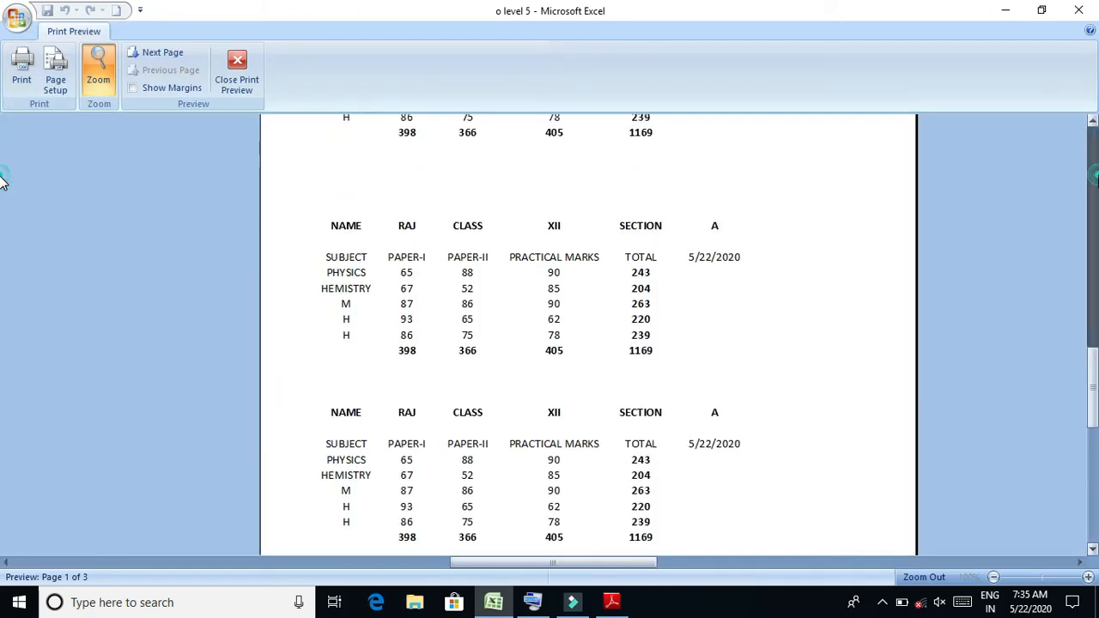
left_click(1096, 176)
left_click(1097, 176)
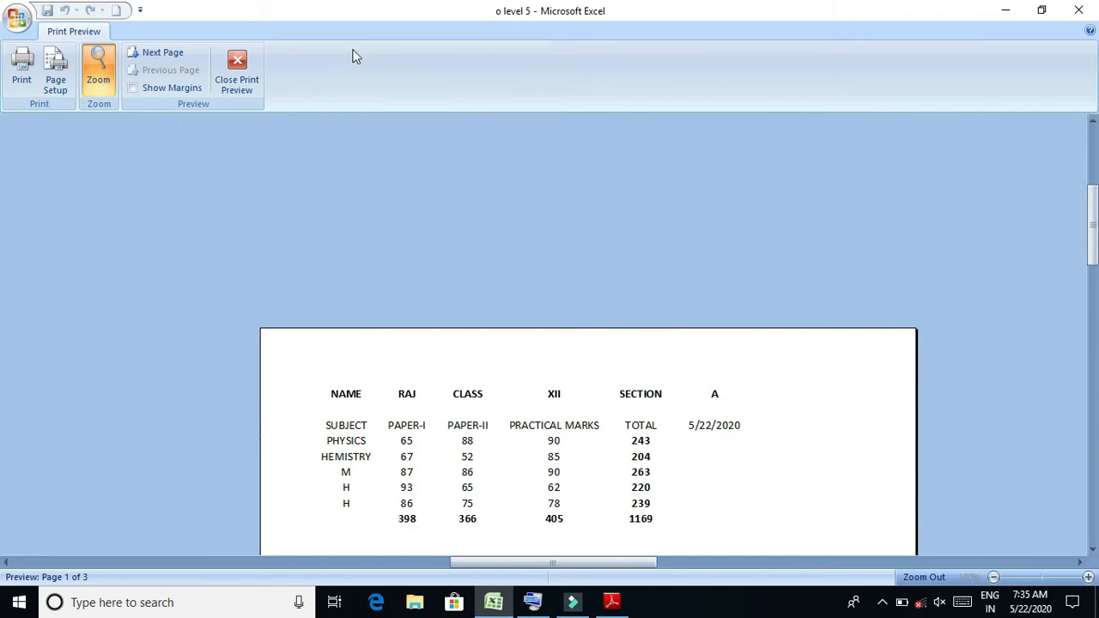
left_click(240, 90)
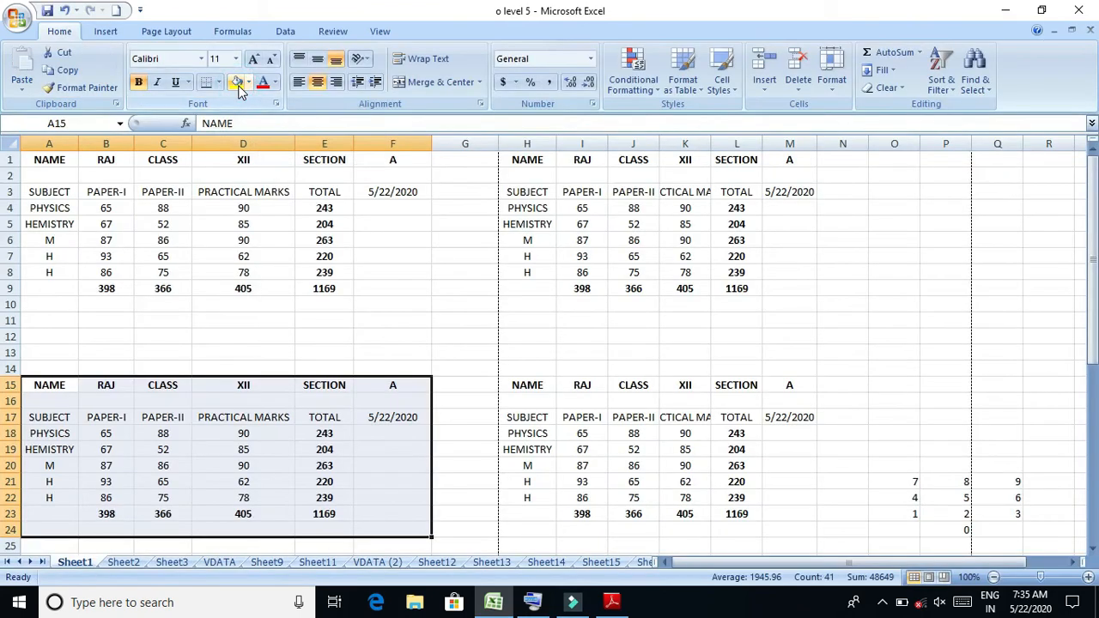
Set the print scope to Selection for block A15:F24, preview the page down past the marks, and close the preview
right_click(126, 396)
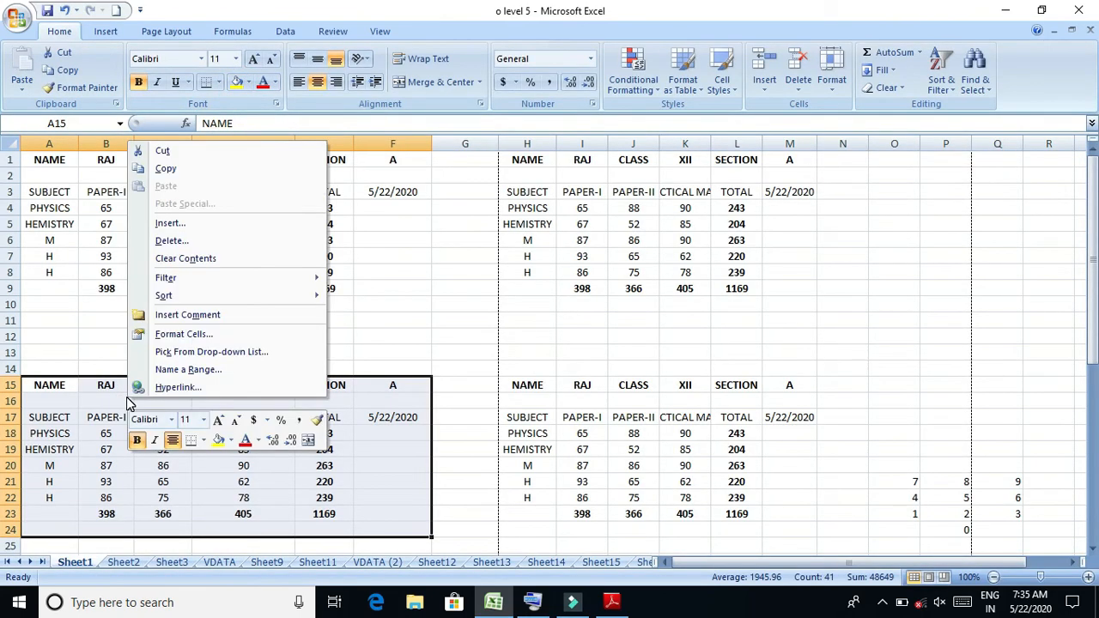
left_click(96, 479)
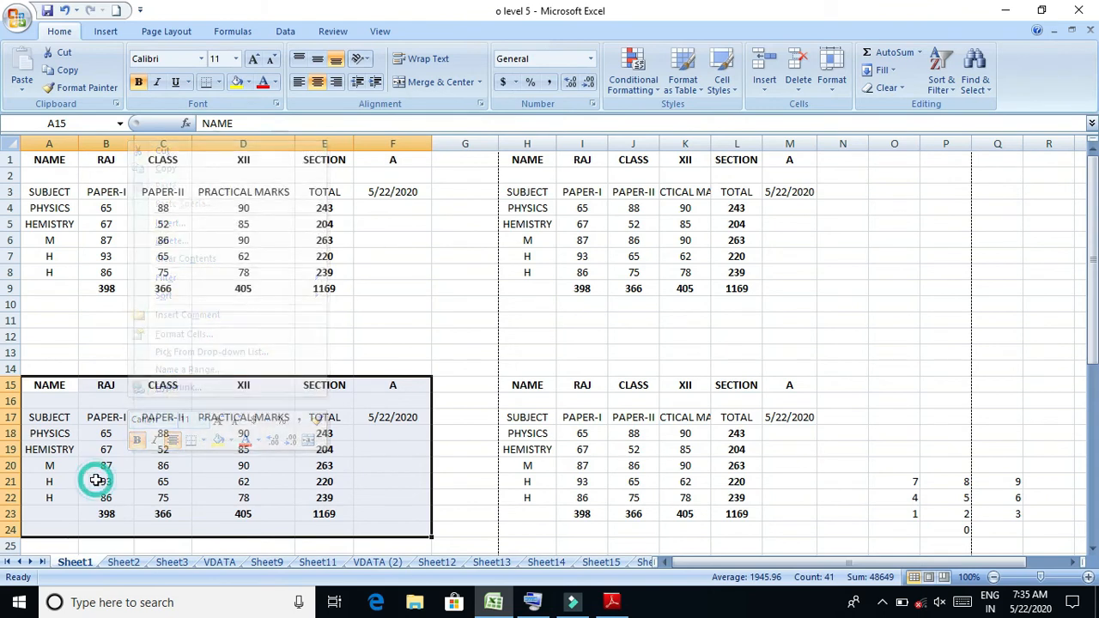
left_click(17, 17)
mouse_move(86, 151)
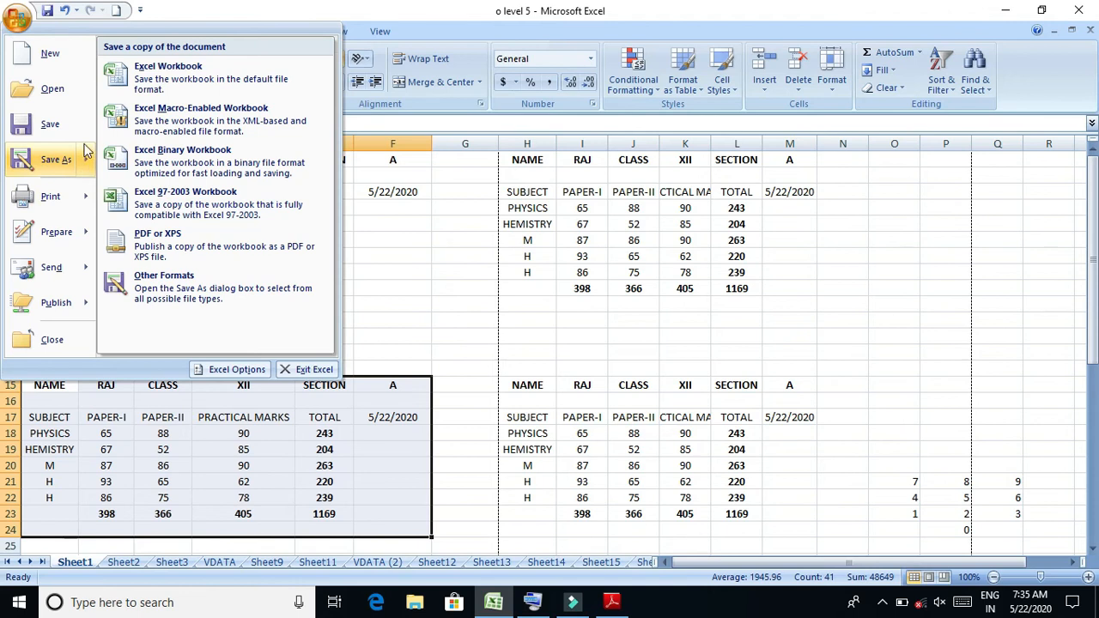
mouse_move(88, 198)
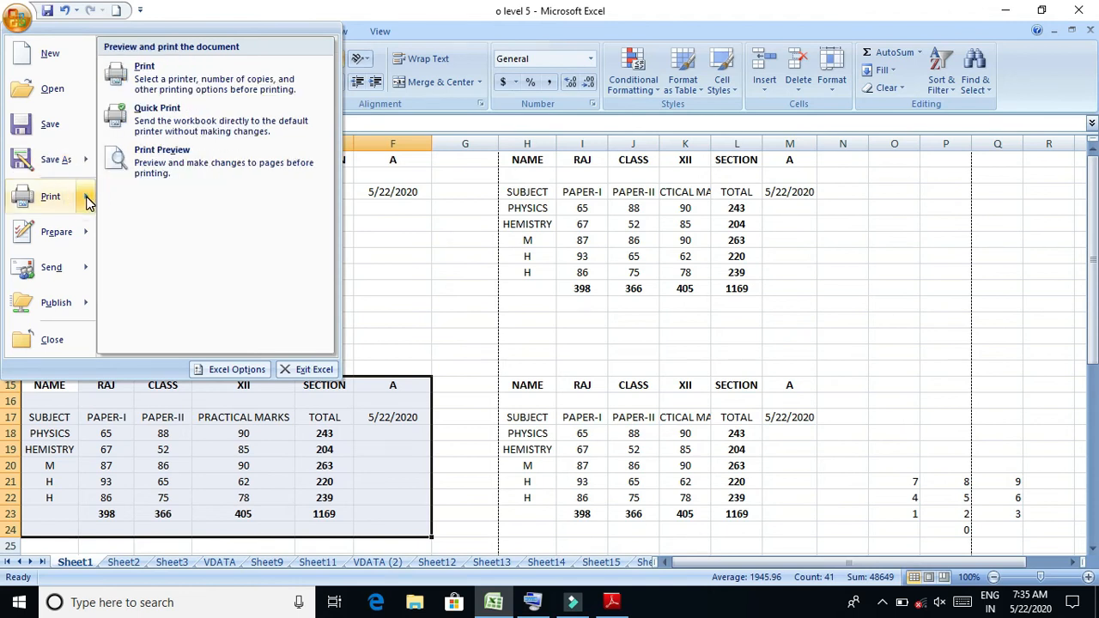
left_click(189, 82)
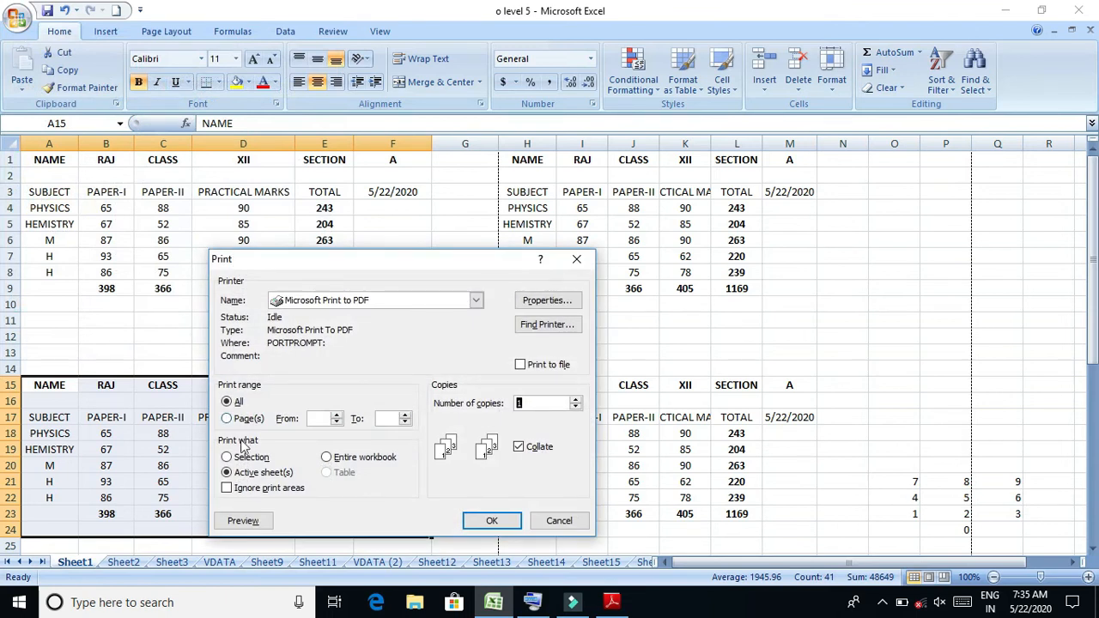
left_click(245, 458)
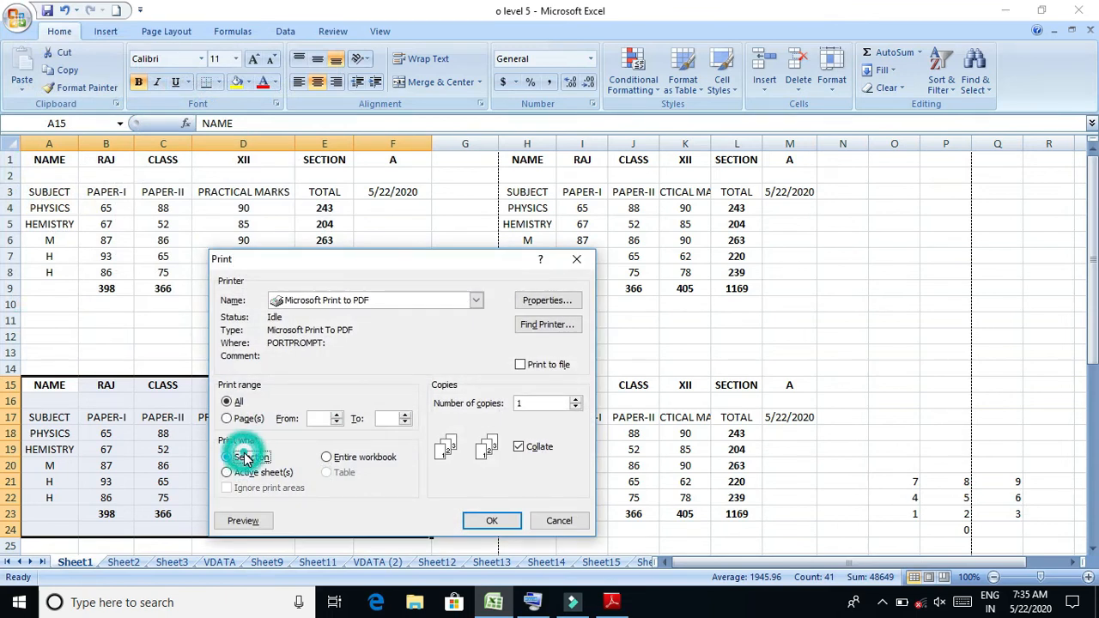
left_click(243, 521)
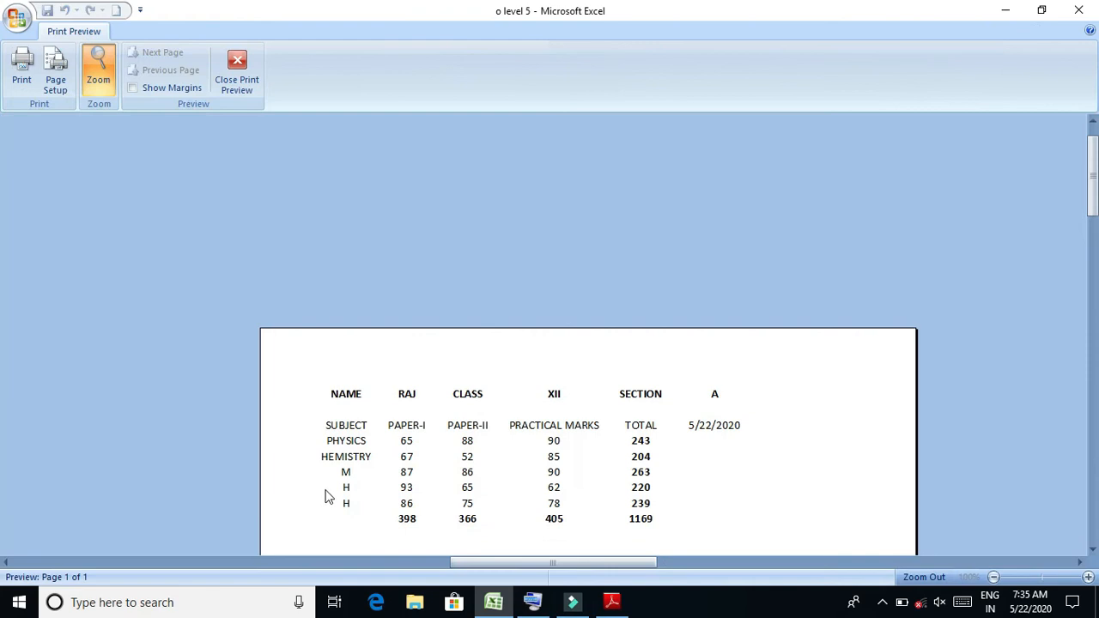
left_click_drag(1094, 176, 1094, 302)
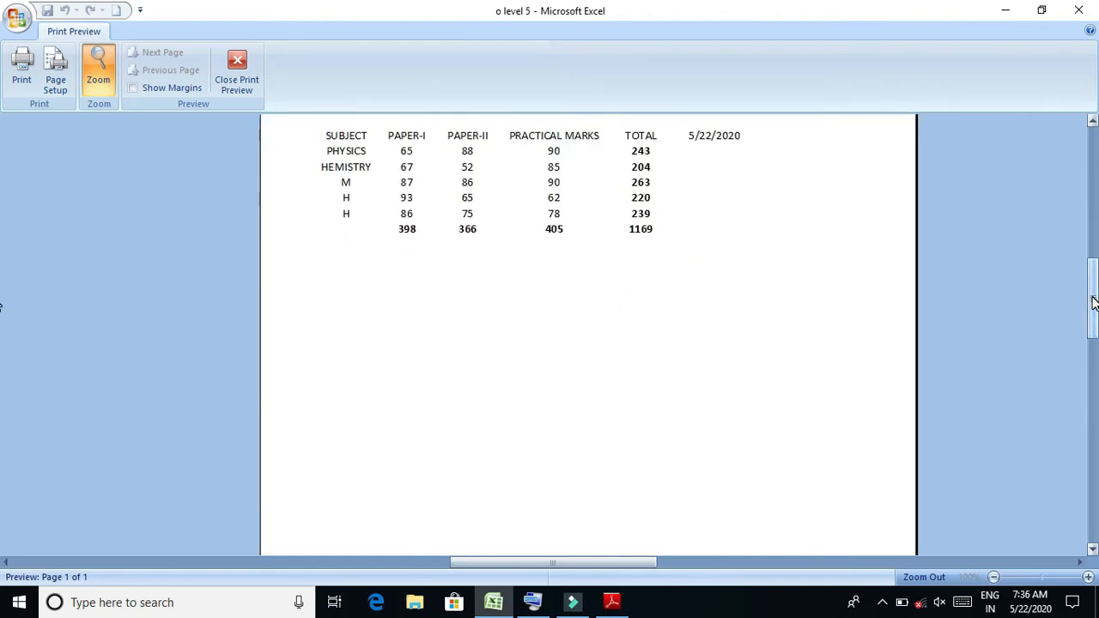
left_click(246, 98)
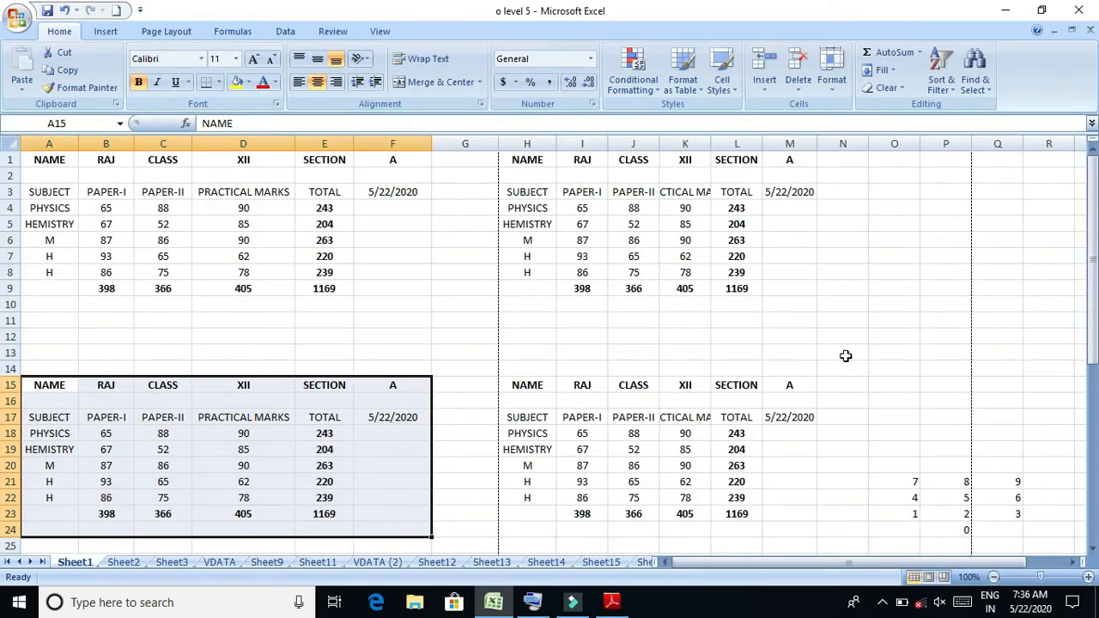
Select the two marks blocks in A1:F23 and preview them with the print scope set to Selection
left_click(1094, 305)
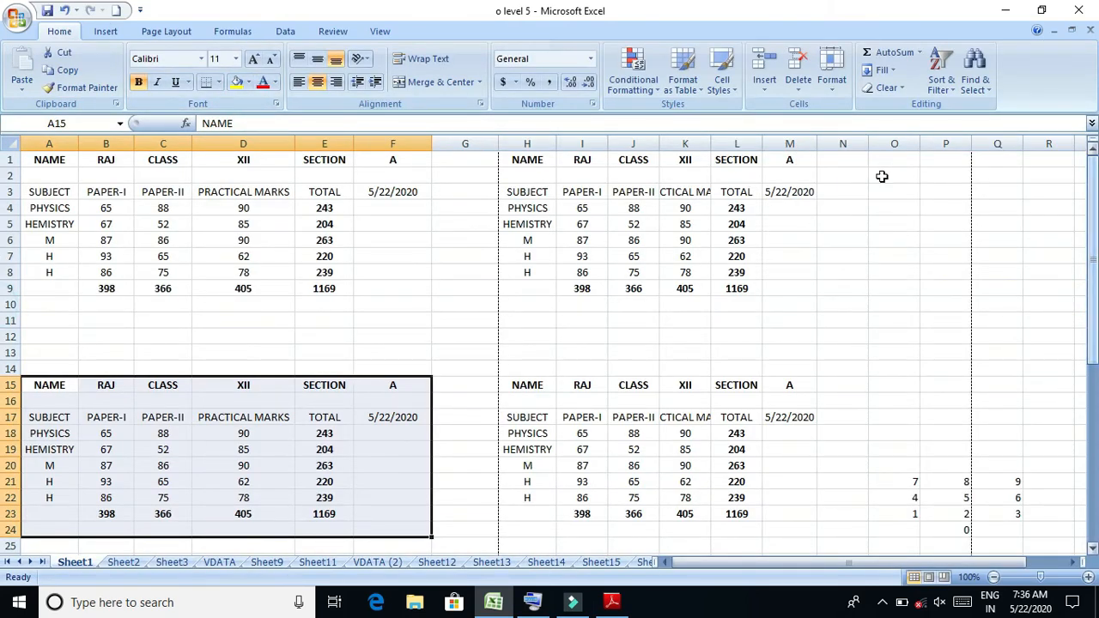
left_click_drag(34, 155, 382, 478)
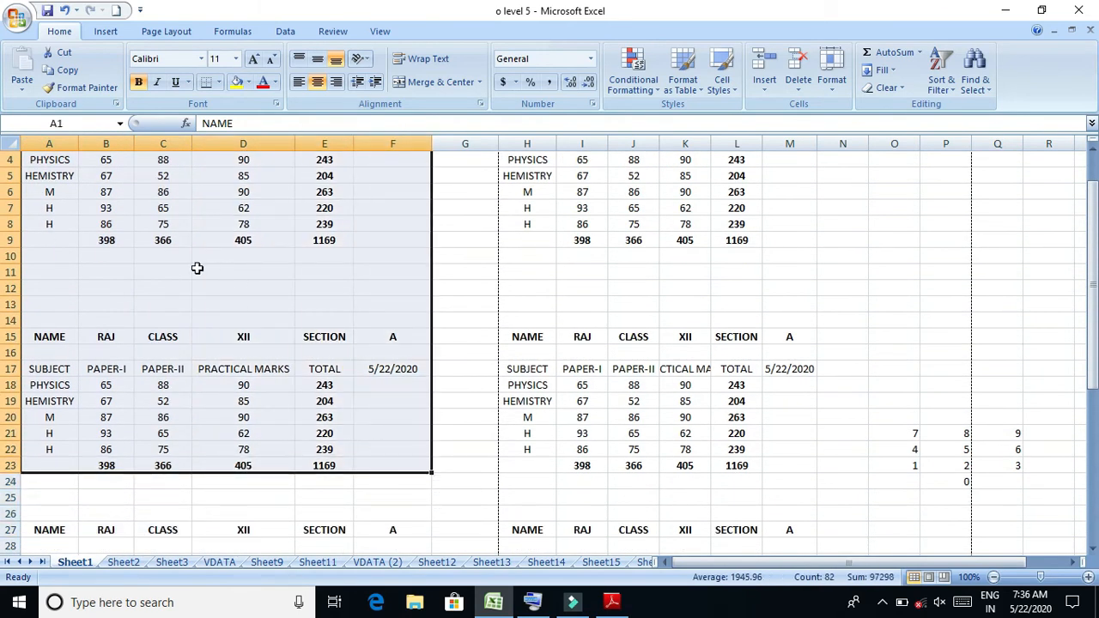
key("ctrl+p")
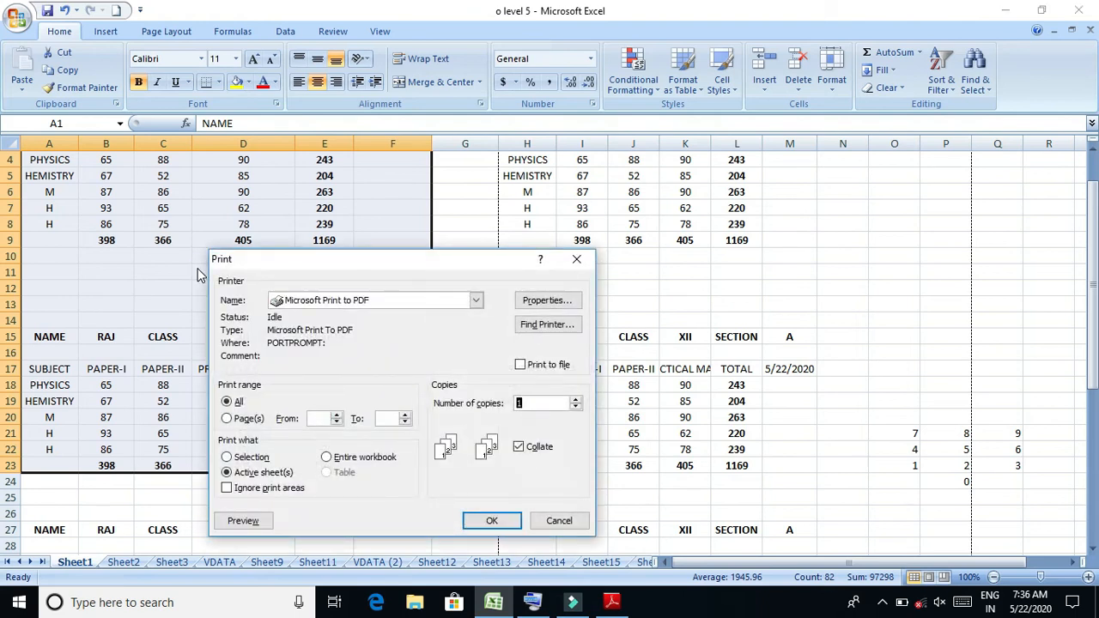
left_click(228, 457)
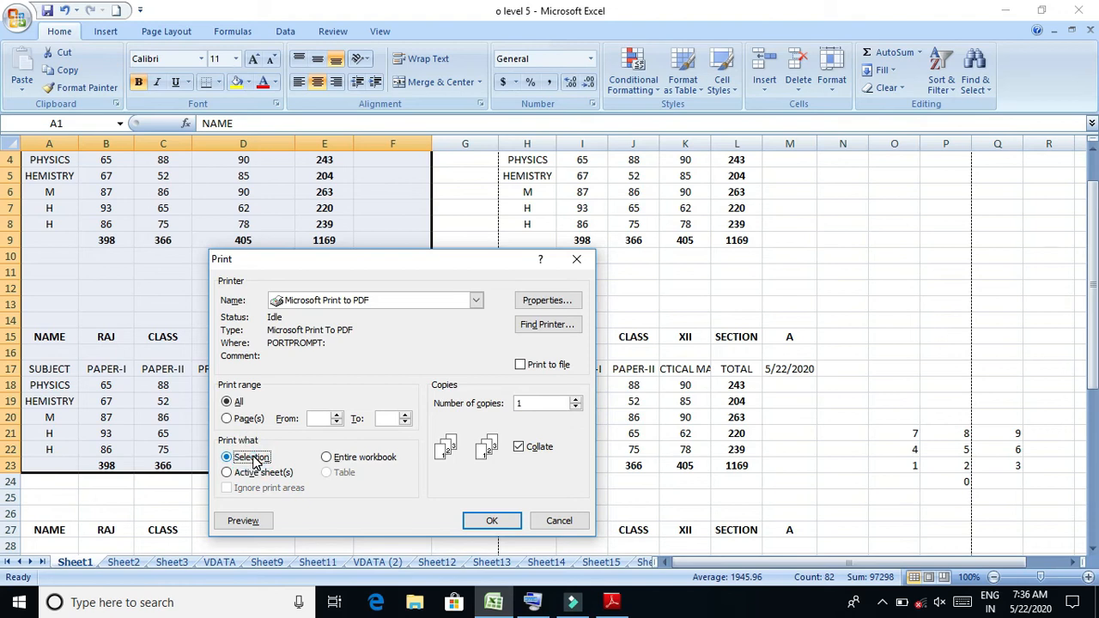
left_click(258, 521)
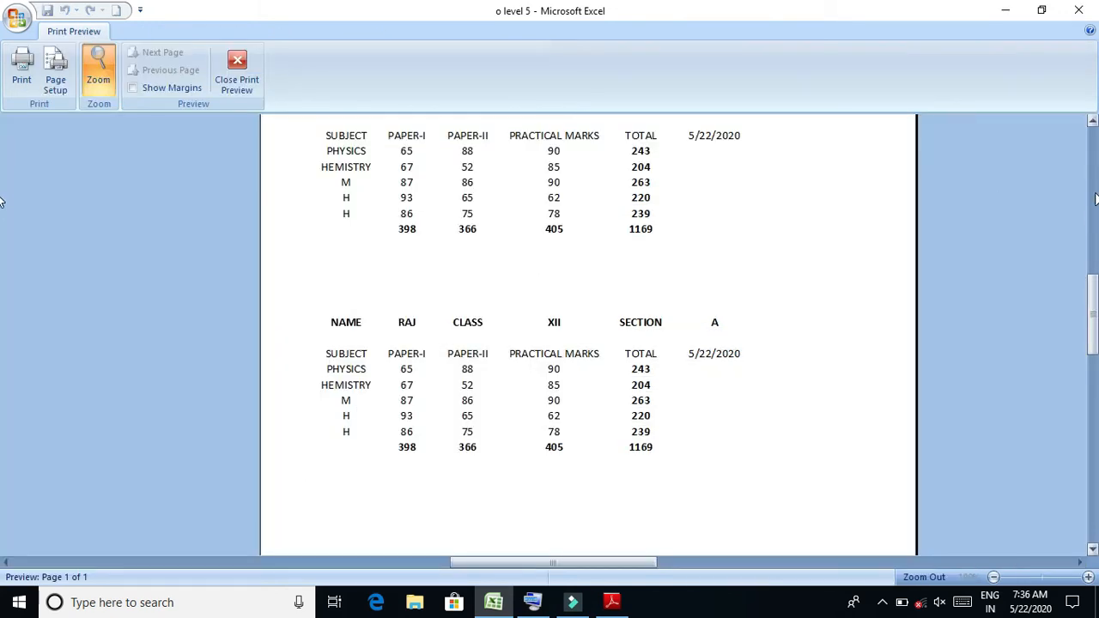
scroll(2, 191, "up", 3)
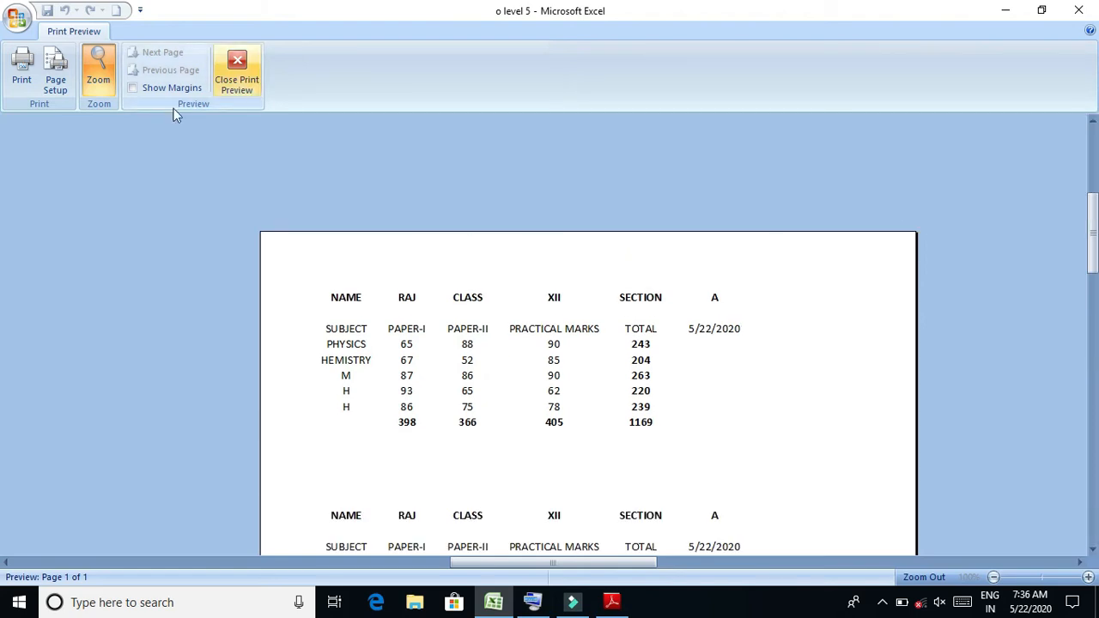
Open Page Setup from the preview, choose Landscape orientation, and view the margin settings
left_click(68, 81)
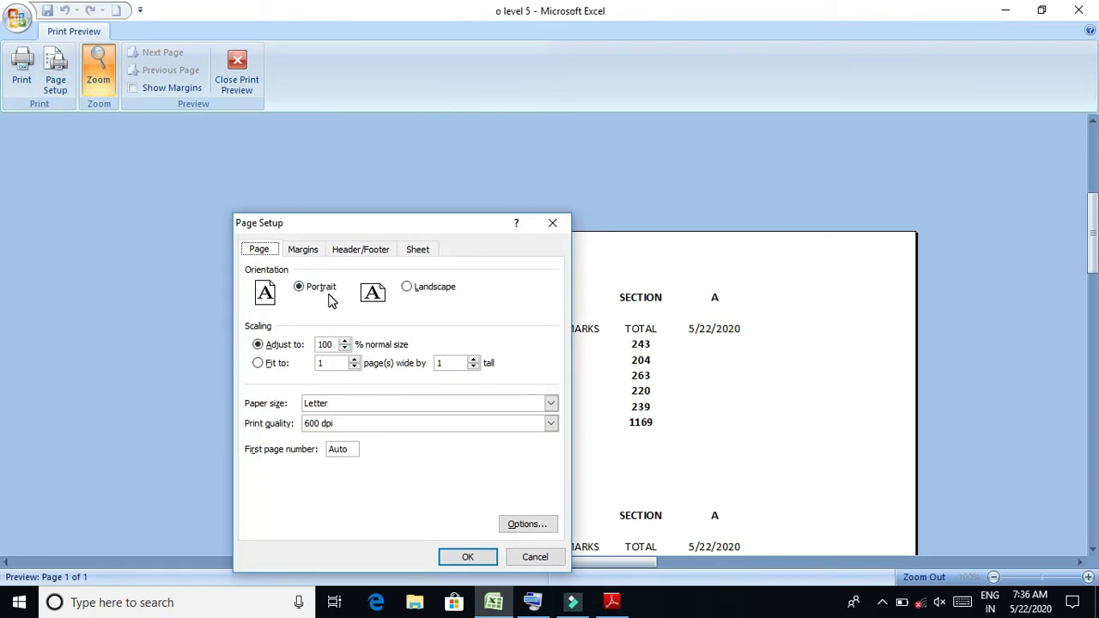
left_click(409, 290)
left_click(305, 251)
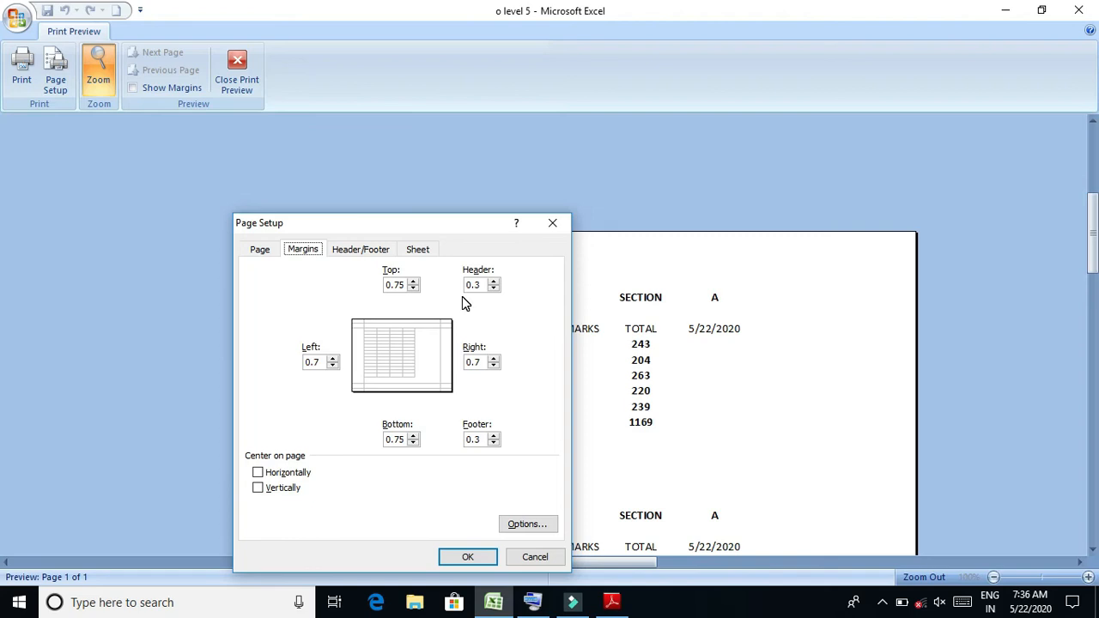
Examine the Page Setup header and footer areas and the list of preset headers, keeping the header at (none)
left_click(375, 254)
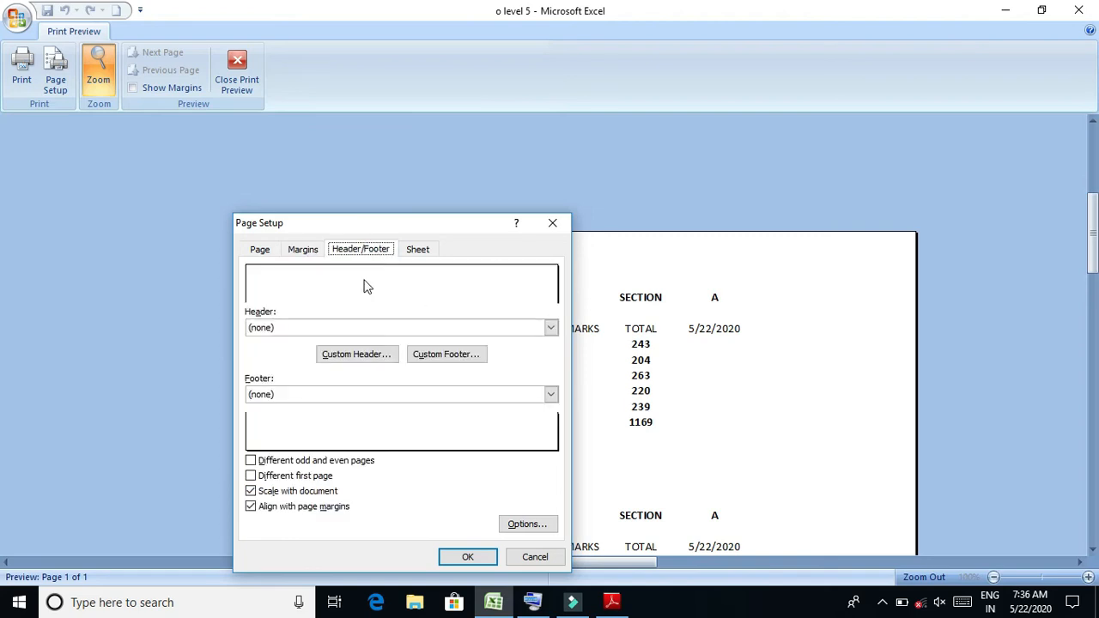
left_click(368, 276)
left_click(364, 431)
left_click(479, 307)
left_click(467, 329)
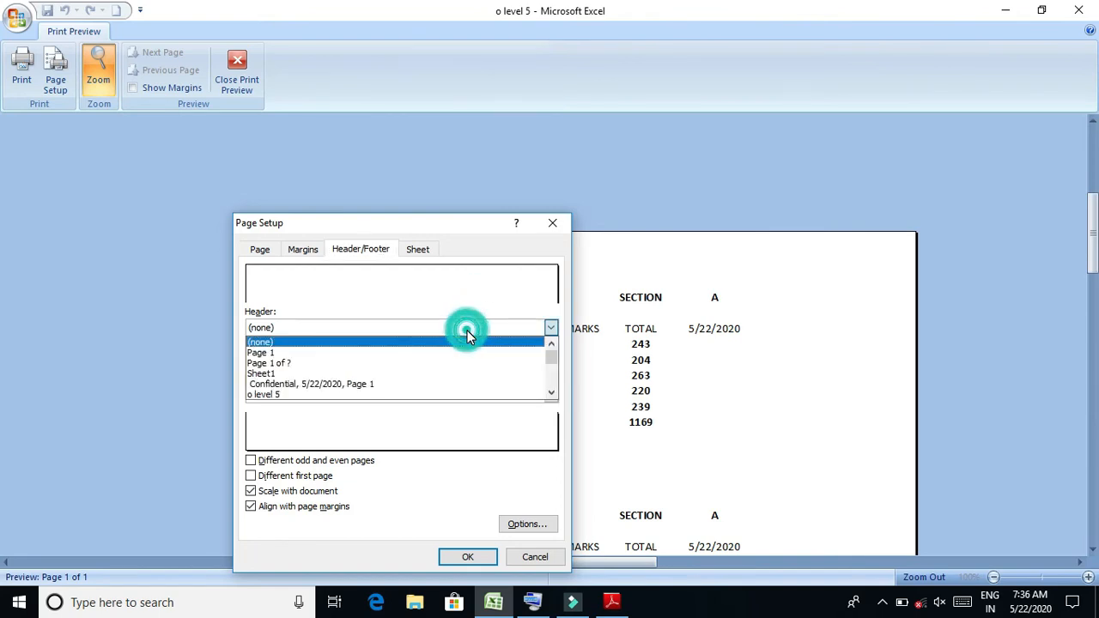
left_click(471, 307)
left_click(468, 292)
Open the custom header editor, visit its left, center and right sections, and accept the header empty
left_click(381, 354)
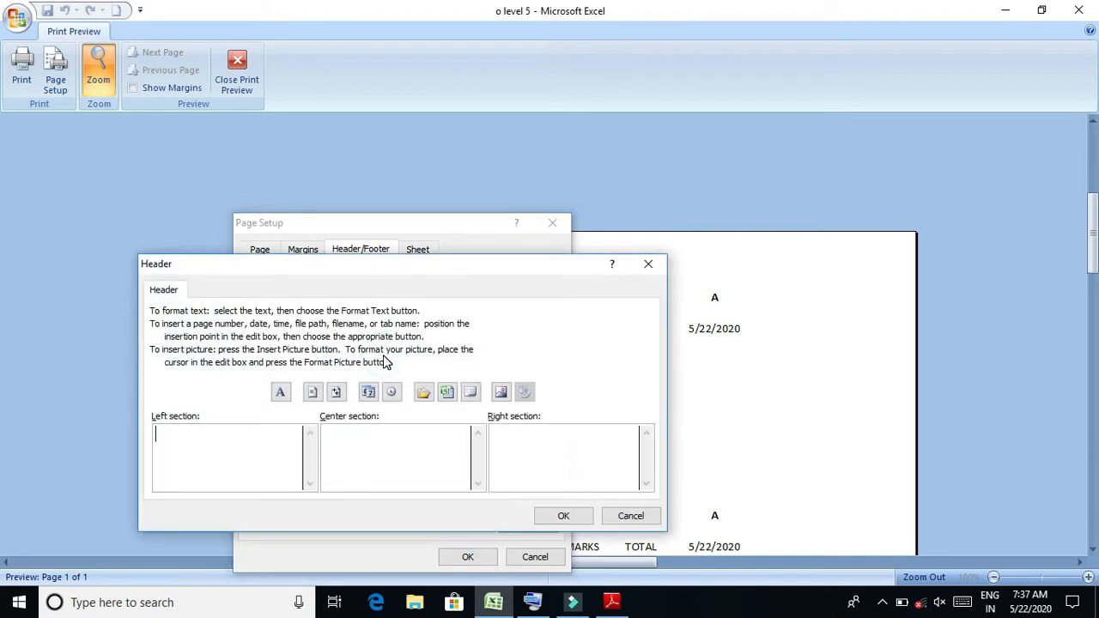
left_click(225, 448)
left_click(433, 460)
left_click(562, 447)
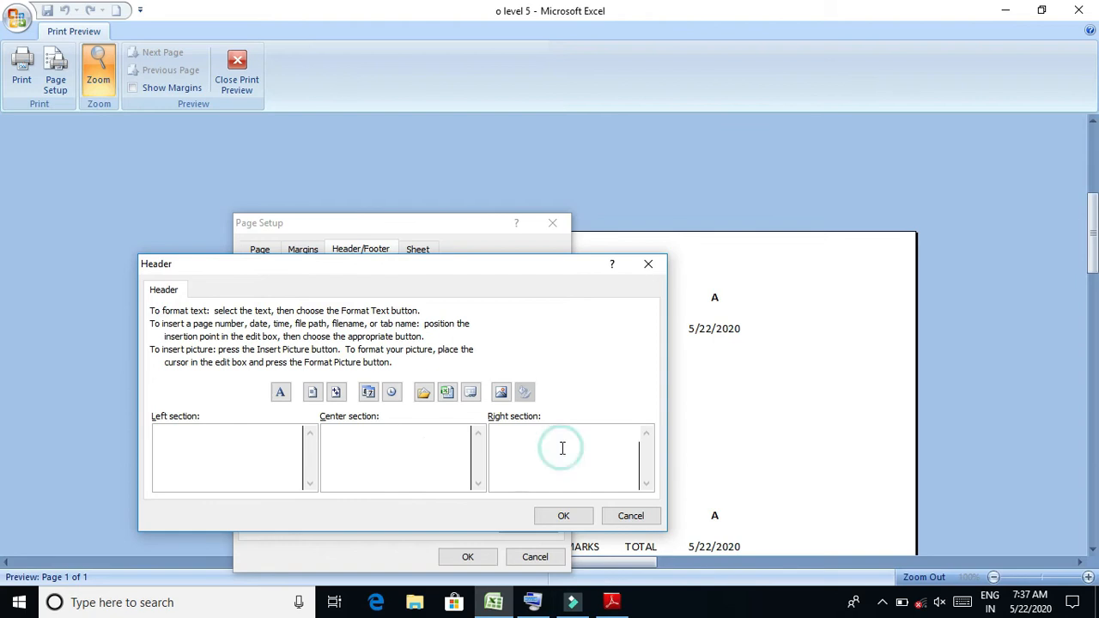
left_click(566, 518)
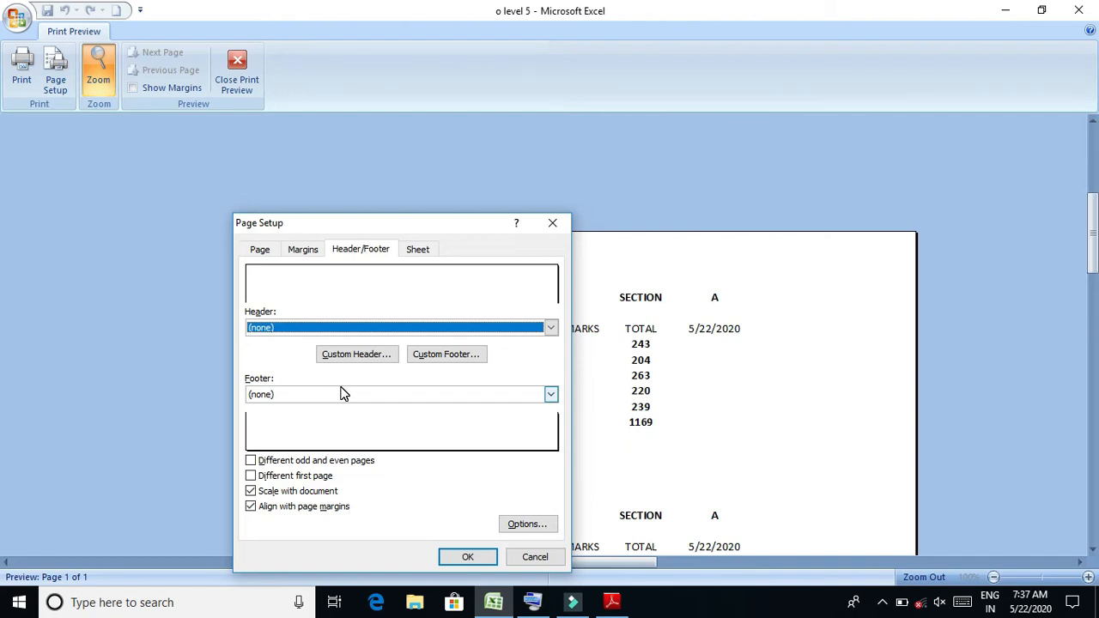
View the list of preset footers, cancel Page Setup, and close the print preview
left_click(390, 424)
left_click(551, 397)
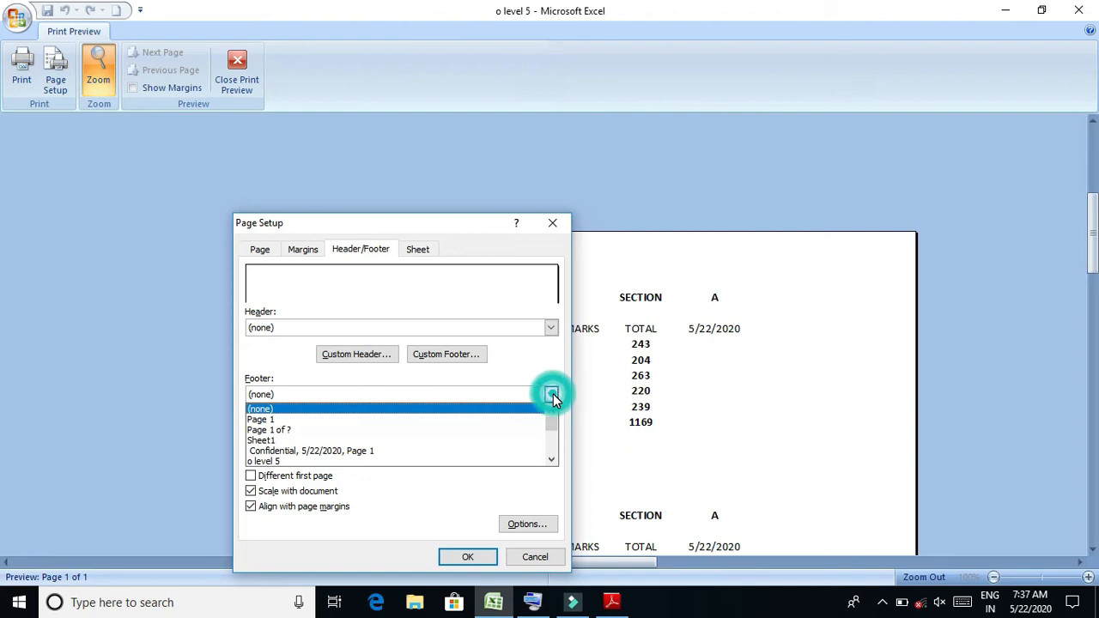
left_click(553, 394)
left_click(476, 428)
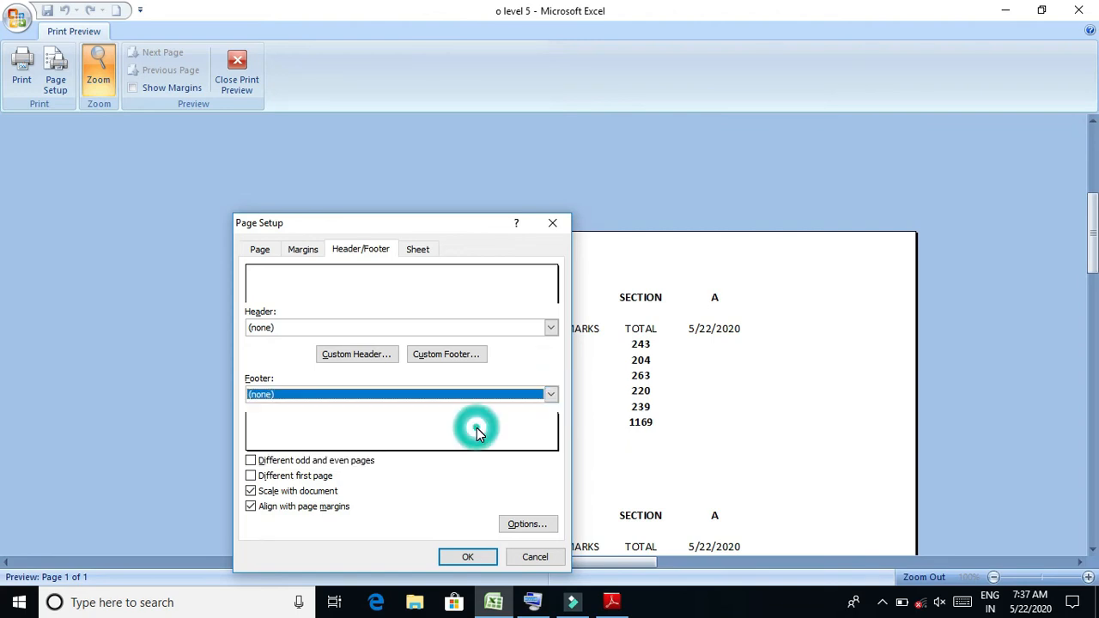
left_click(522, 558)
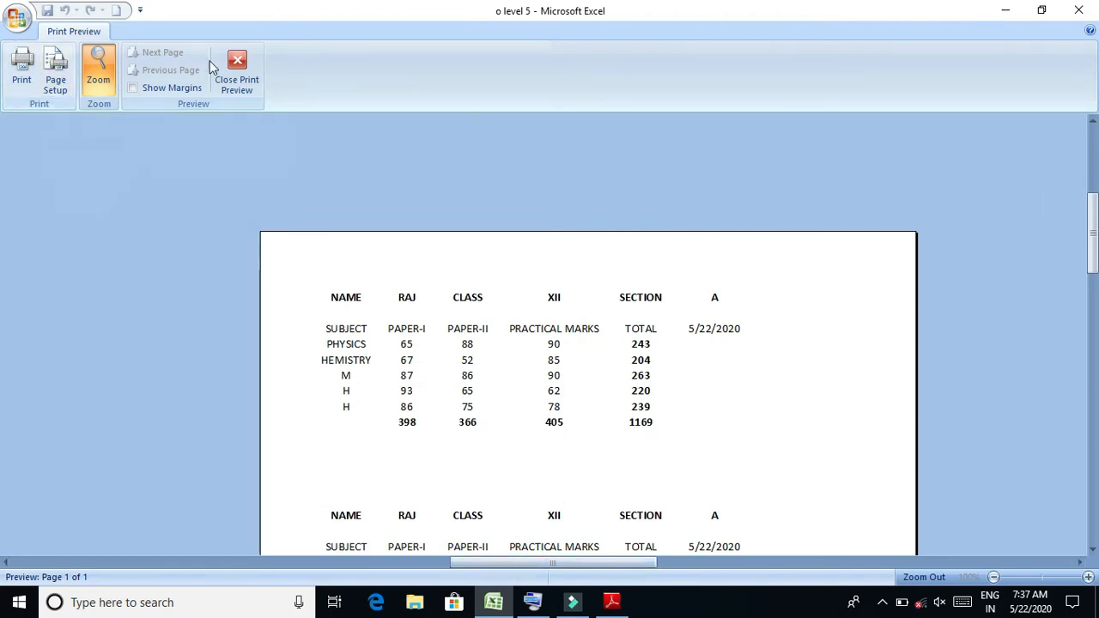
left_click(232, 76)
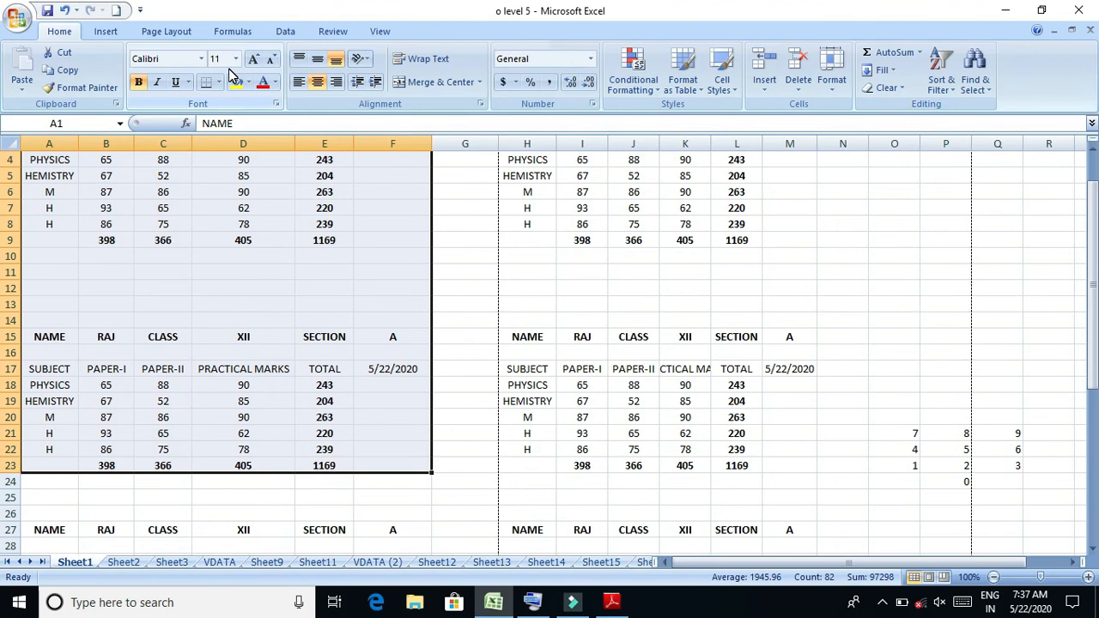
Switch to the syllabus PDF in Adobe Reader, check its Spreadsheet topics, and return to the marks sheet in Excel
left_click(612, 605)
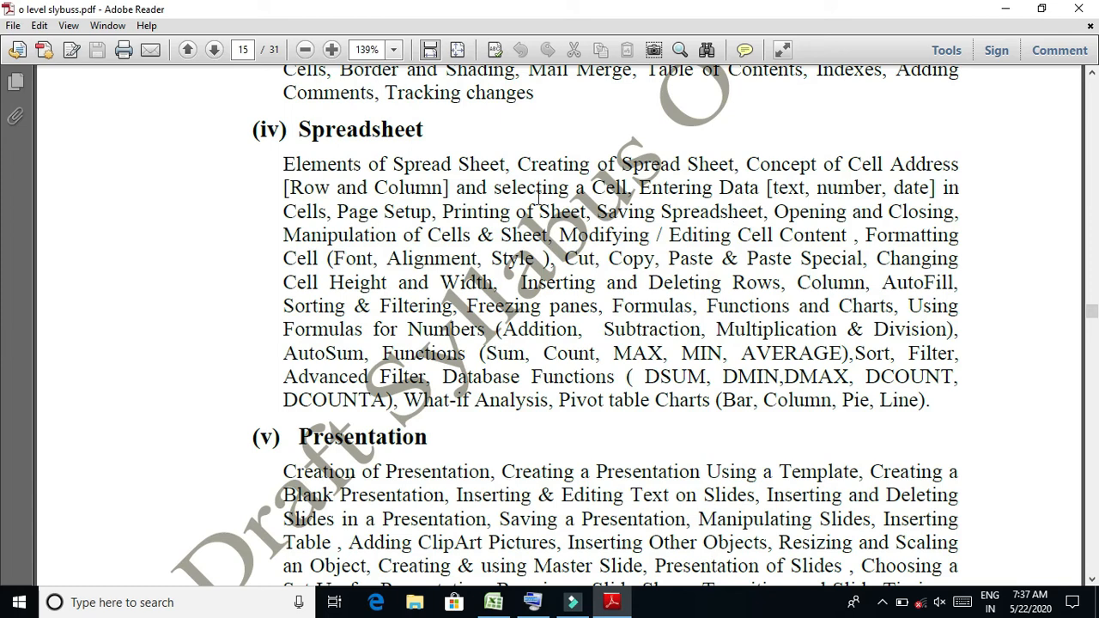
left_click(1005, 9)
left_click(684, 241)
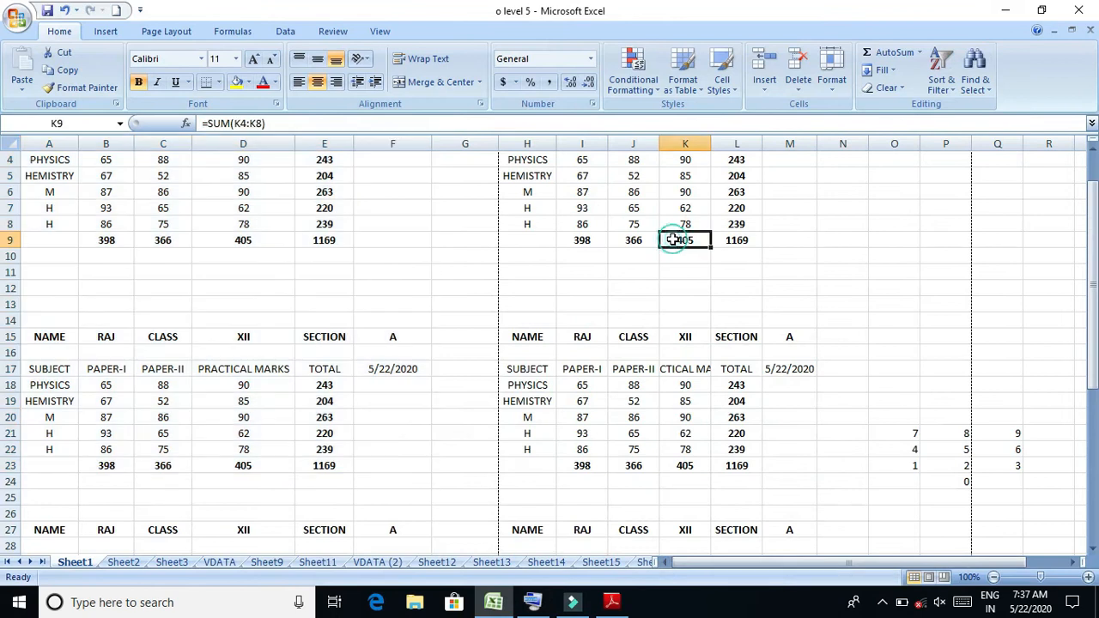
Save the o level 5 workbook under its current name three times, accepting the privacy warning for each save
left_click(48, 10)
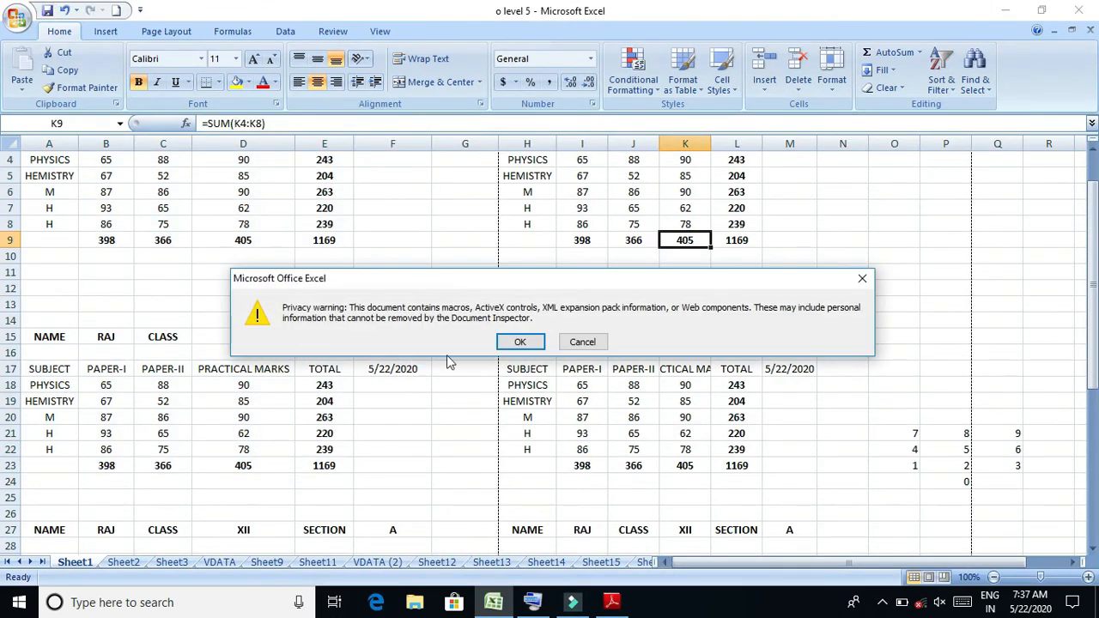
left_click(522, 344)
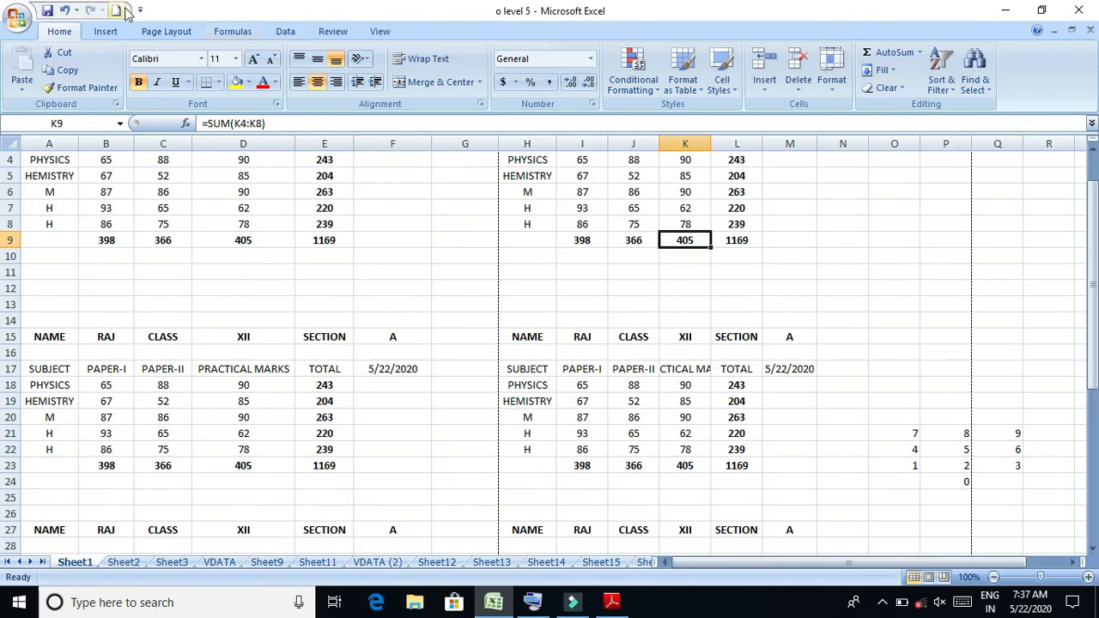
left_click(47, 12)
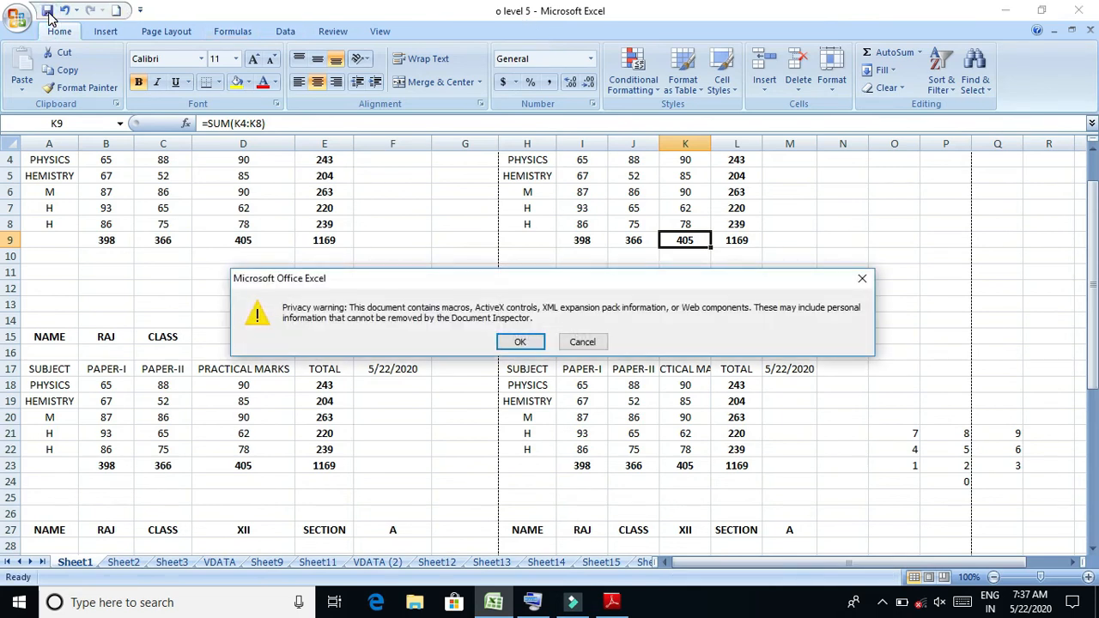
left_click(517, 342)
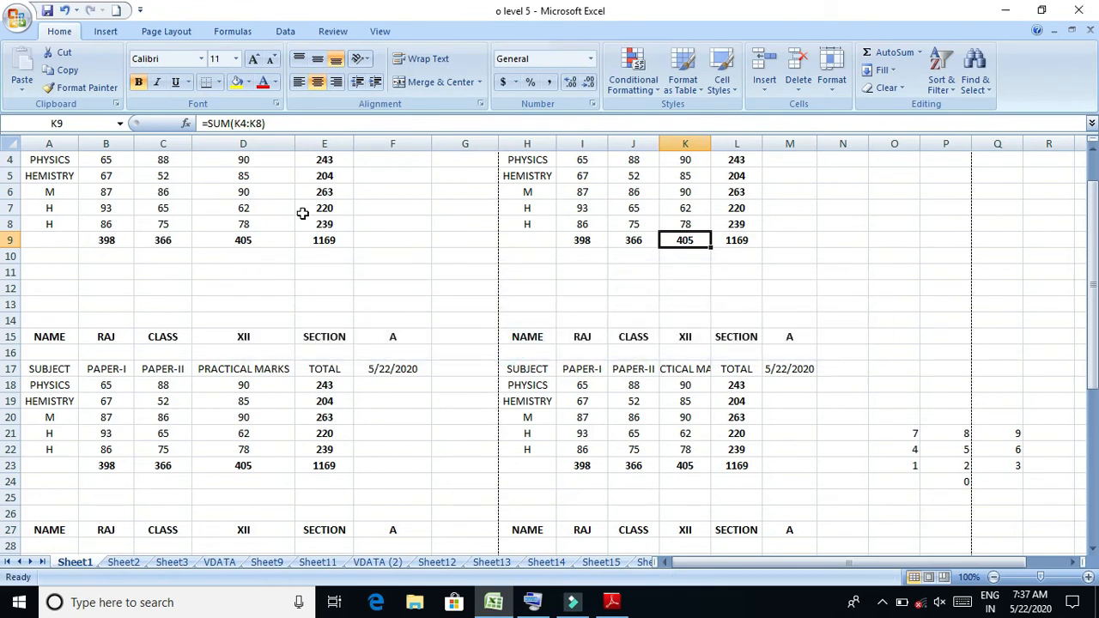
left_click(26, 19)
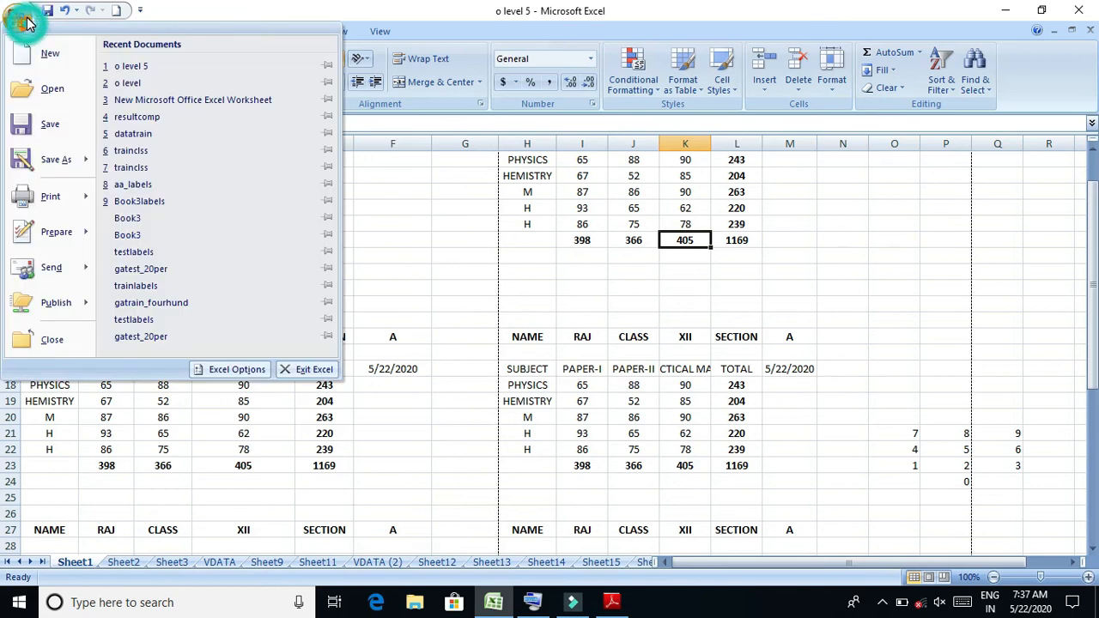
left_click(60, 128)
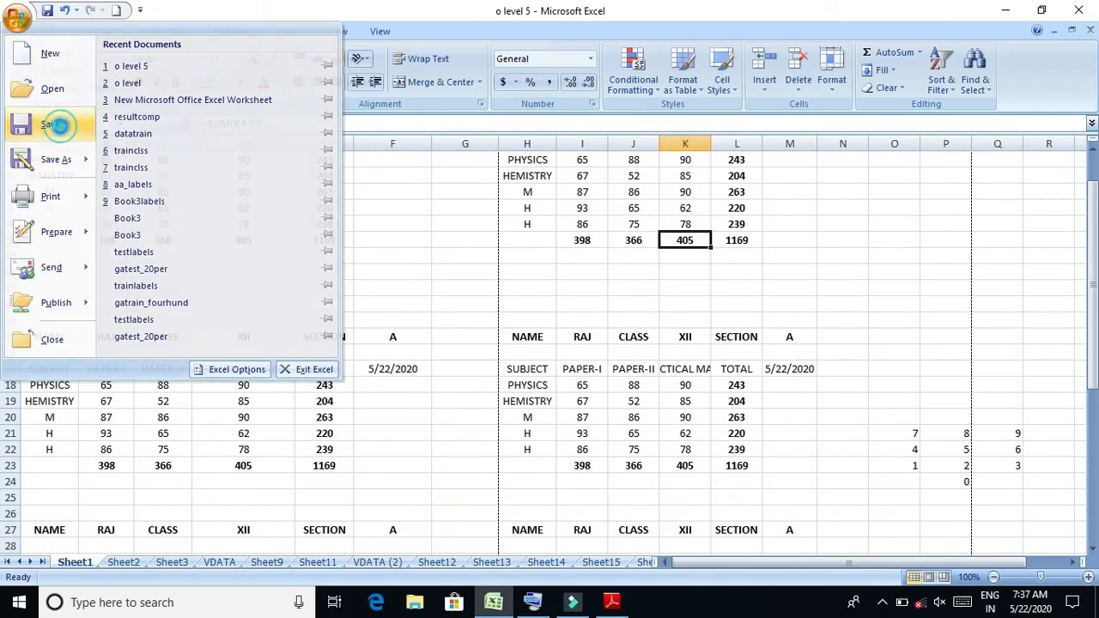
left_click(524, 341)
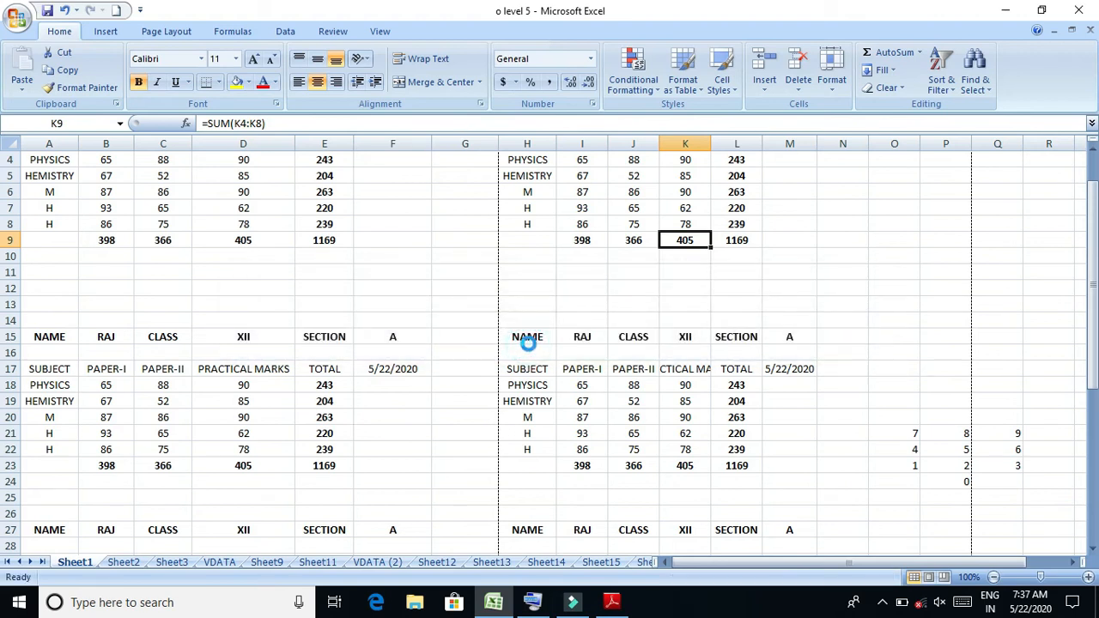
Save a copy of the workbook to the Desktop as an Excel Workbook named o level 6, accepting the privacy warning
left_click(11, 24)
mouse_move(84, 165)
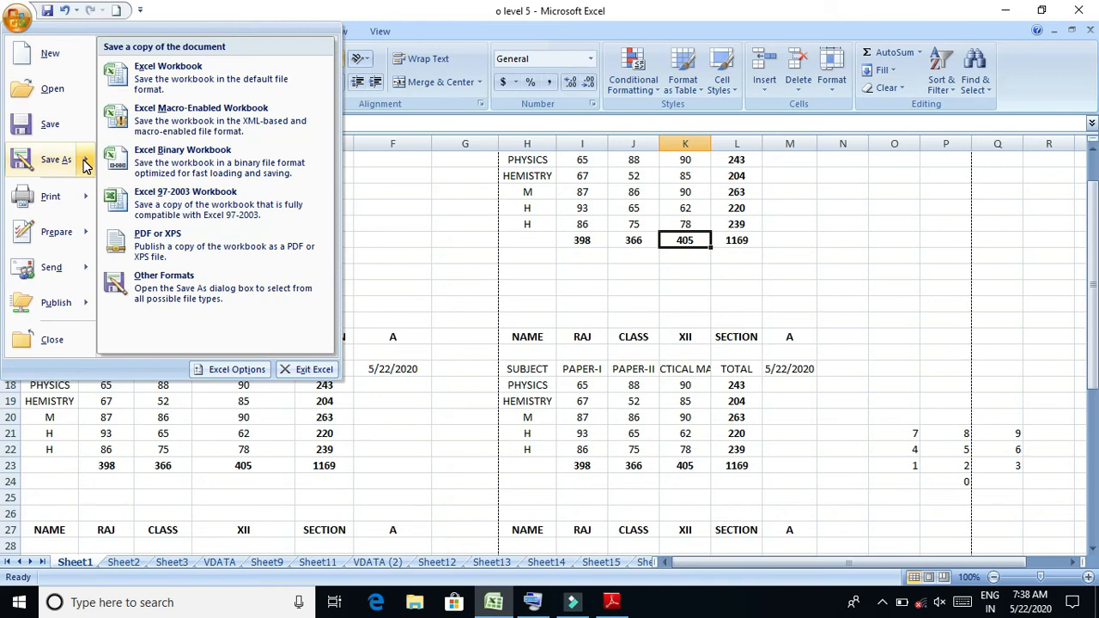
left_click(167, 79)
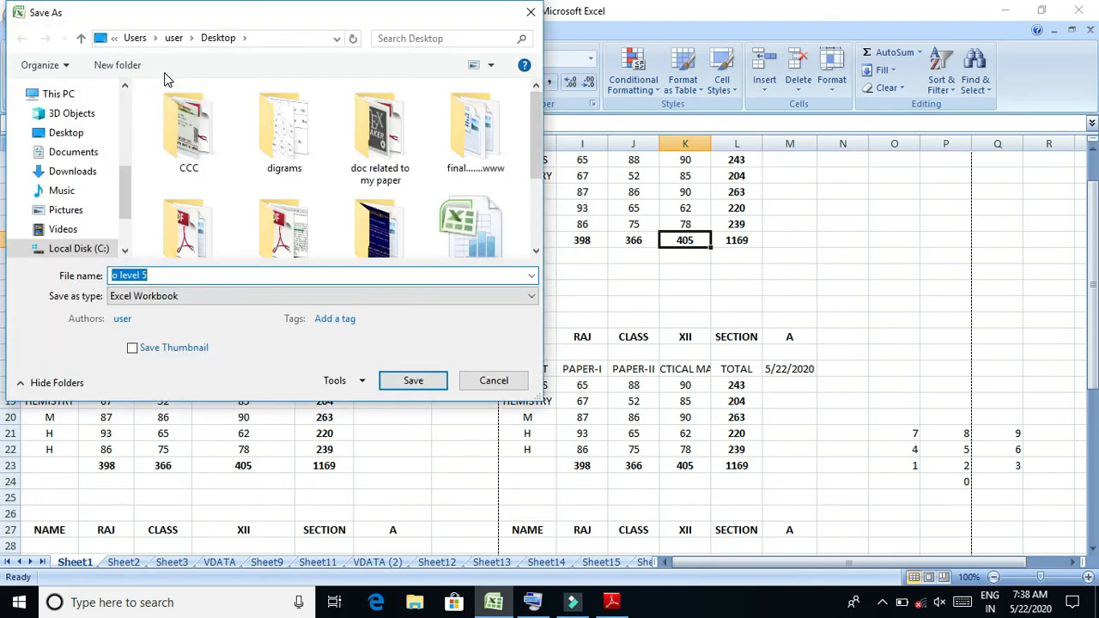
left_click(240, 277)
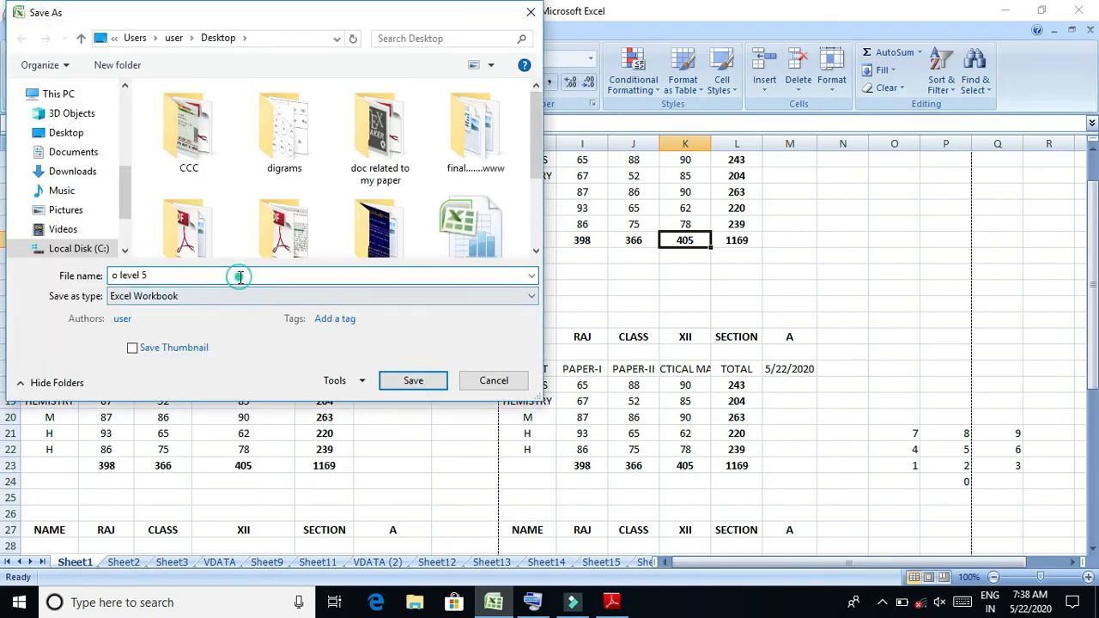
key("BackSpace")
type("6")
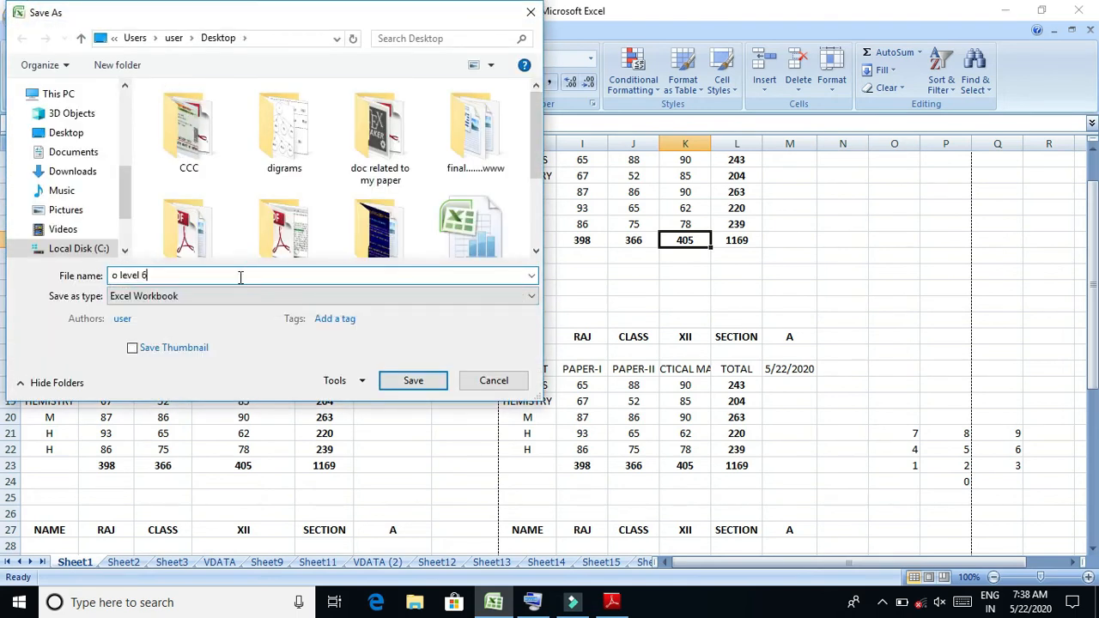
left_click(427, 385)
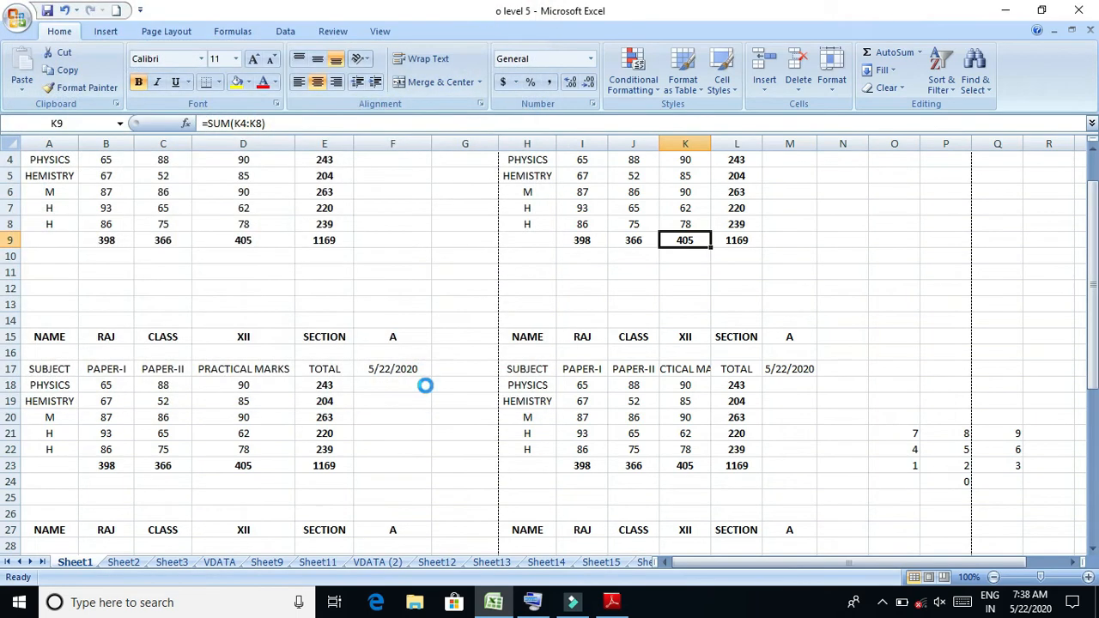
left_click(521, 343)
Minimize Excel, open the o level 6 workbook from the desktop to check its marks tables, and close it
left_click(1011, 10)
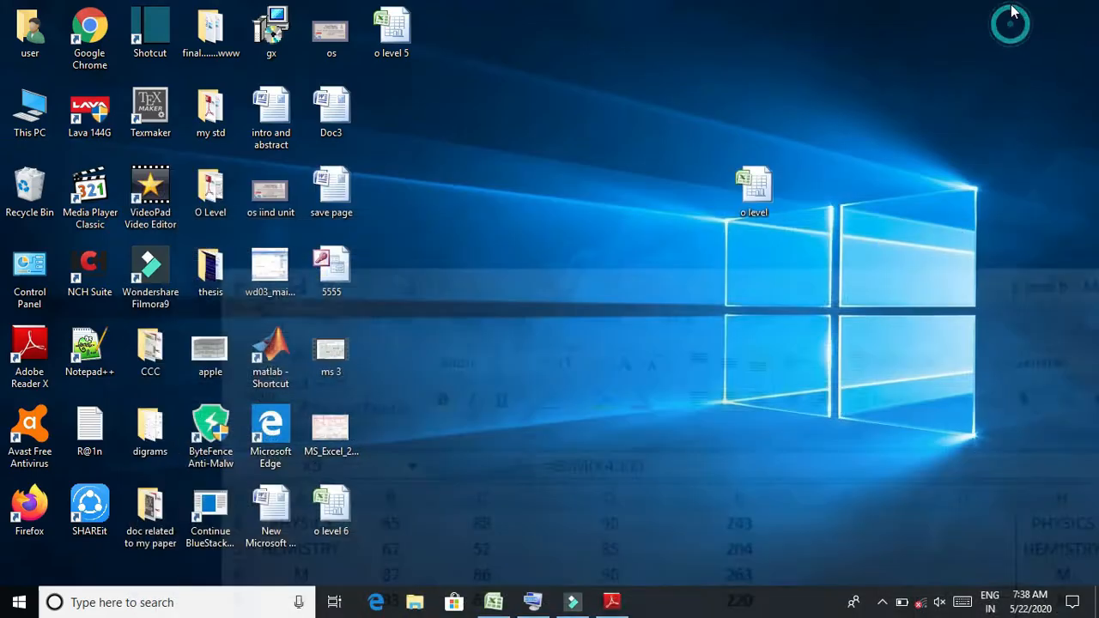
left_click(783, 179)
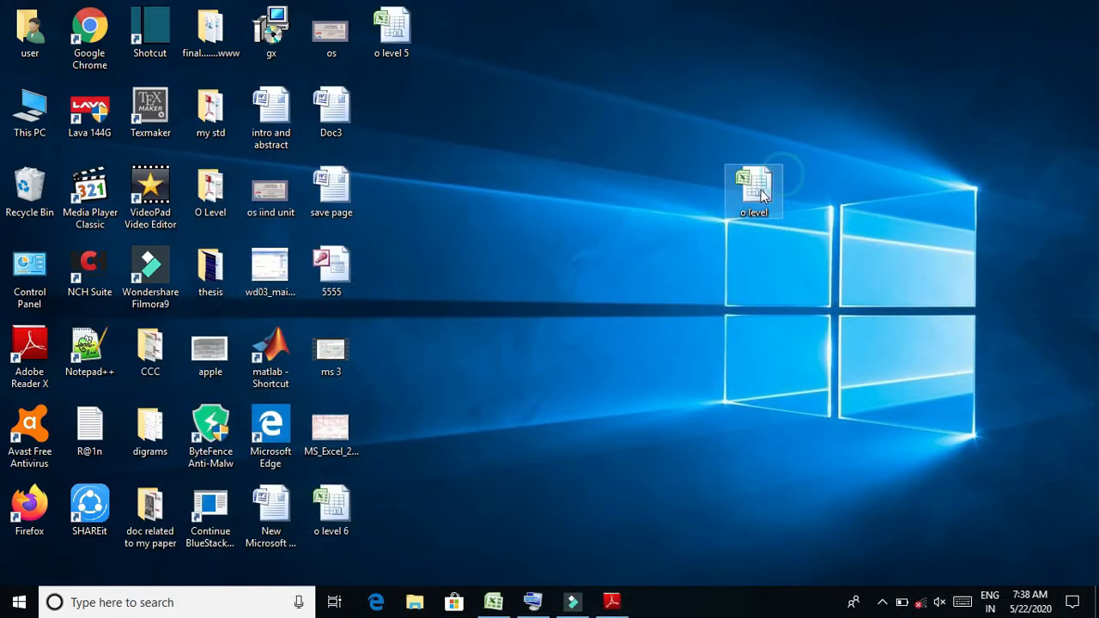
left_click(393, 39)
left_click(334, 519)
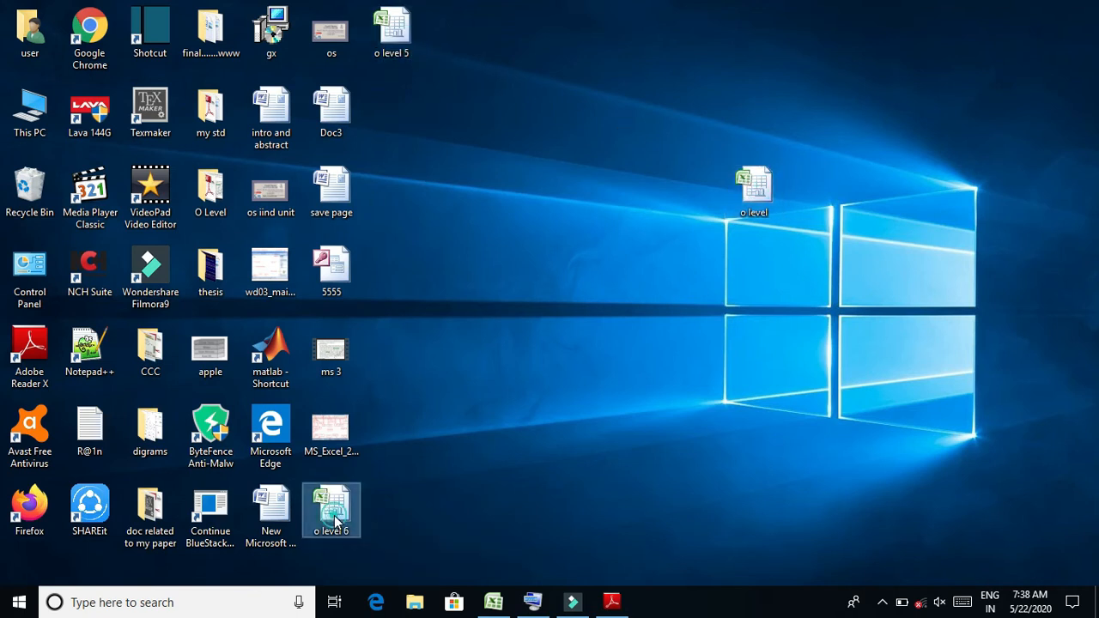
double_click(335, 519)
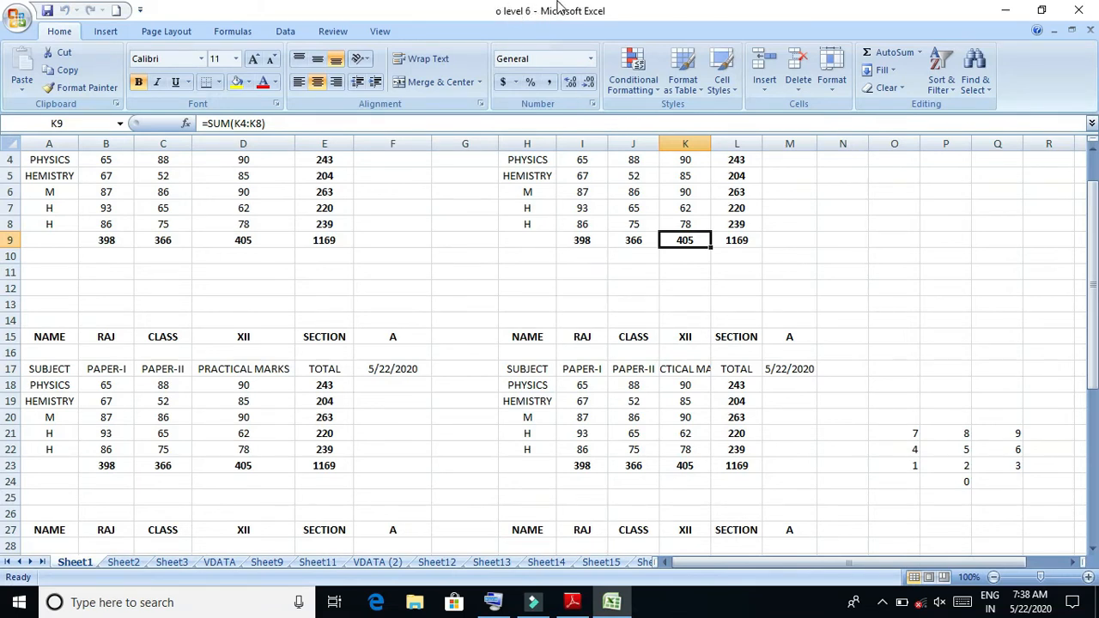
left_click(1094, 507)
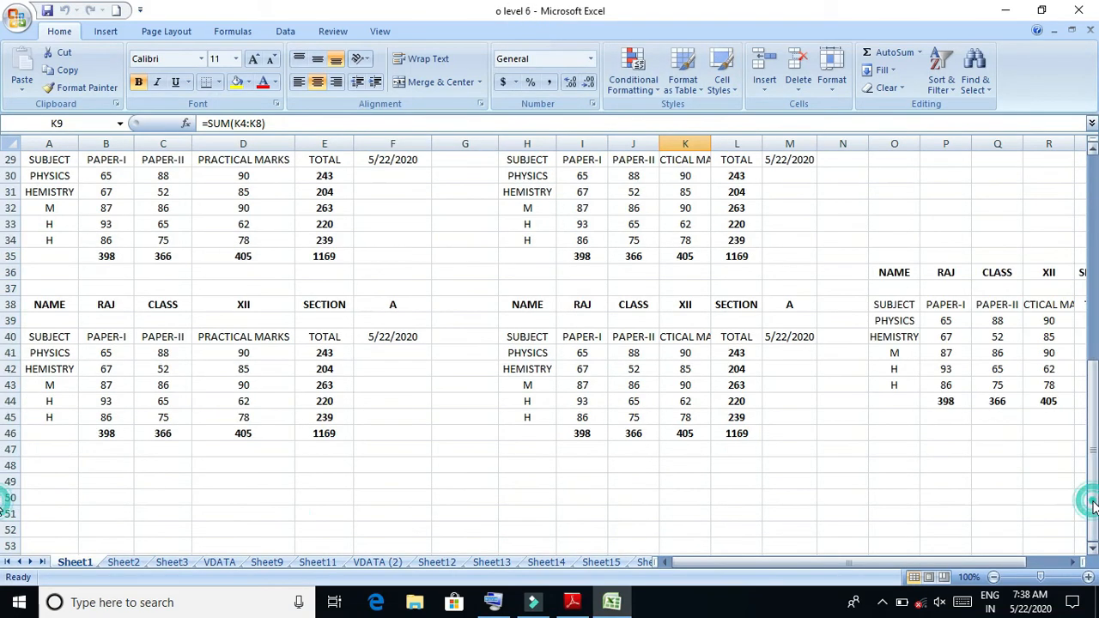
left_click(1072, 10)
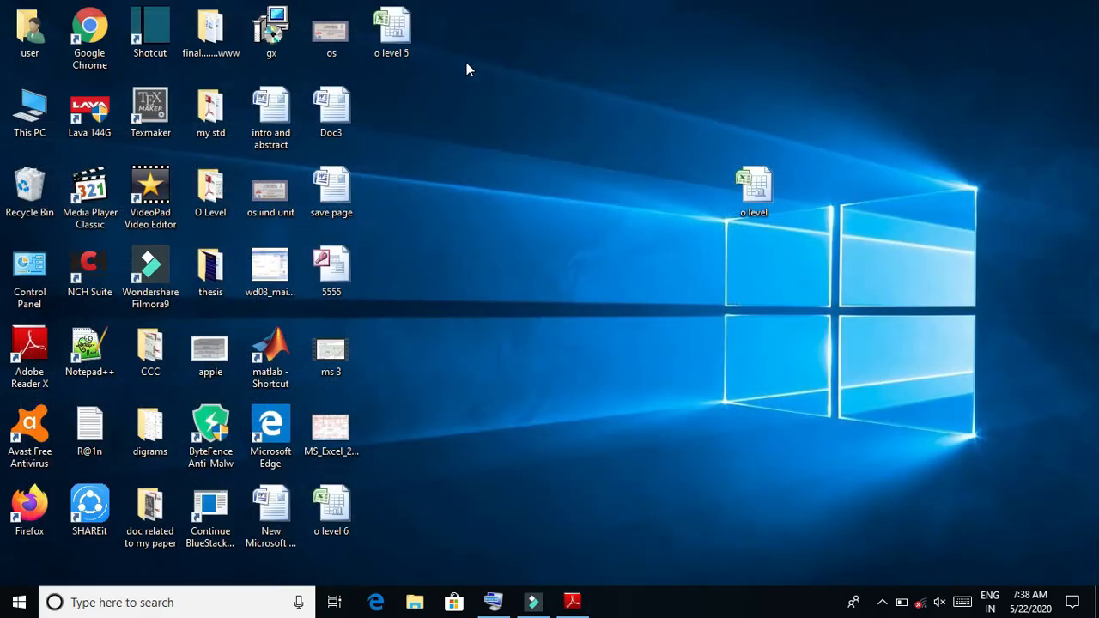
Open the o level 5 workbook from the desktop to check its contents, close it, and refresh the desktop
double_click(394, 30)
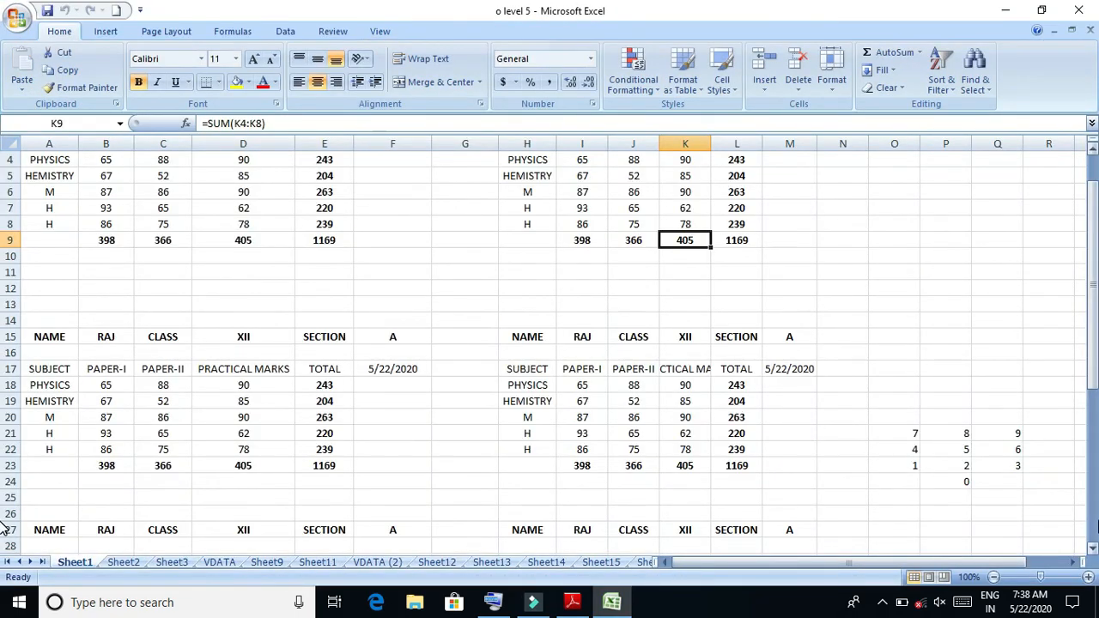
left_click(1095, 520)
left_click(1097, 7)
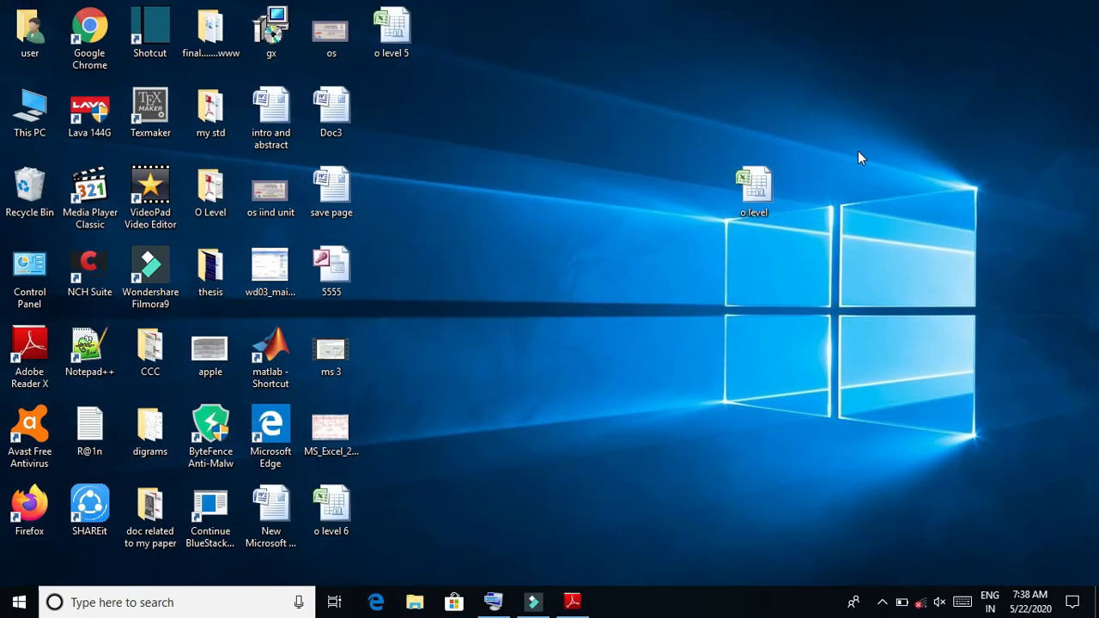
right_click(707, 251)
left_click(748, 296)
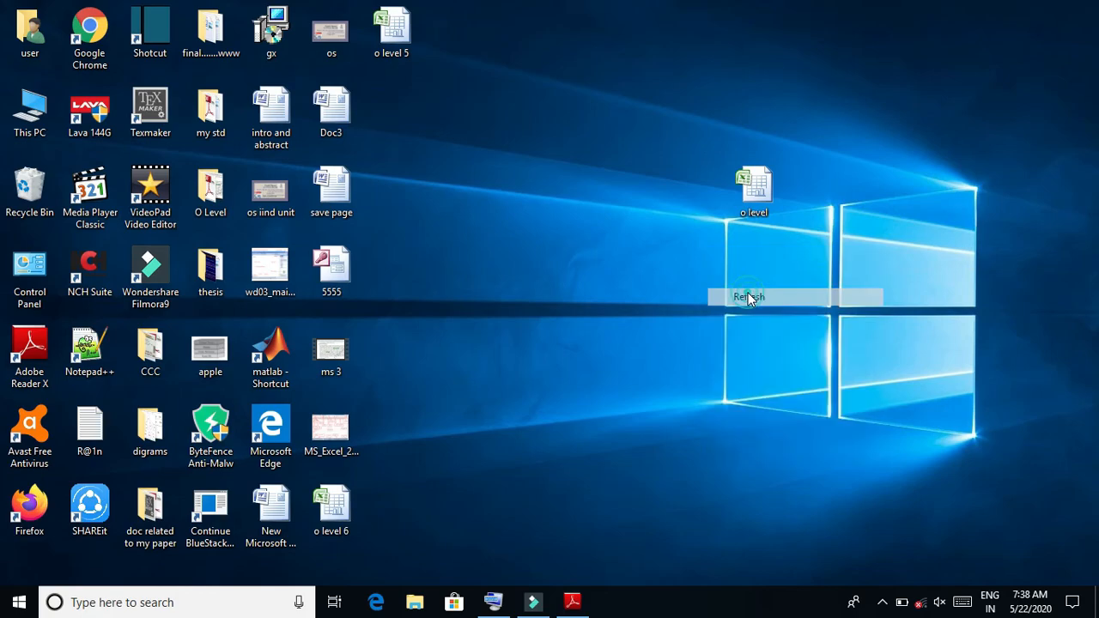
Switch to the syllabus PDF in Adobe Reader and review the Spreadsheet topics on creating sheets, selecting cells and entering data
left_click(572, 602)
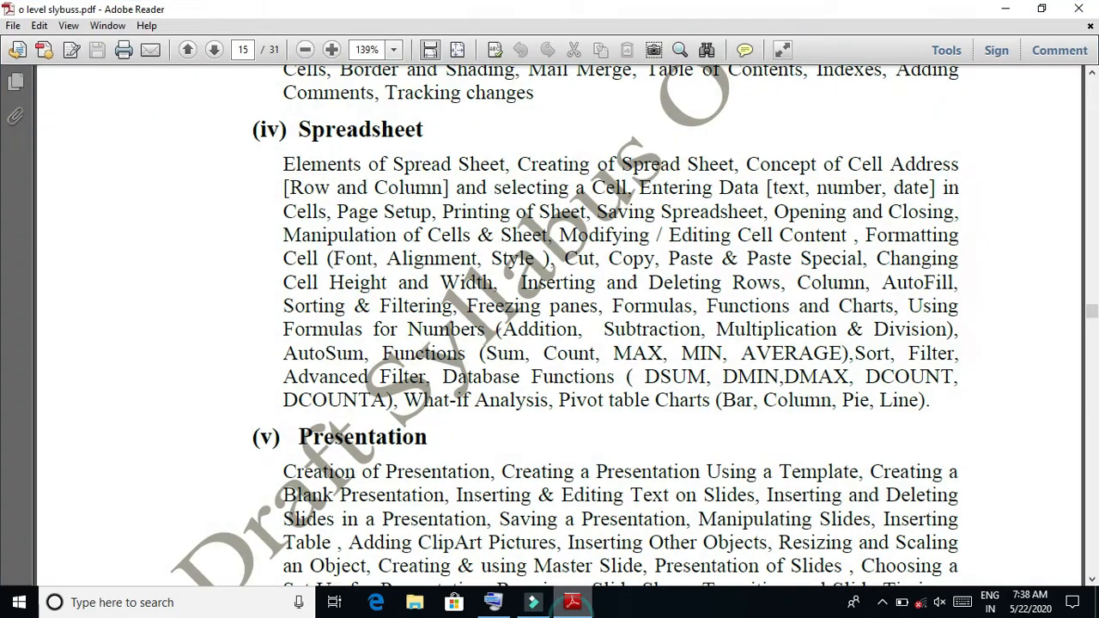
left_click_drag(292, 176, 677, 191)
left_click(586, 257)
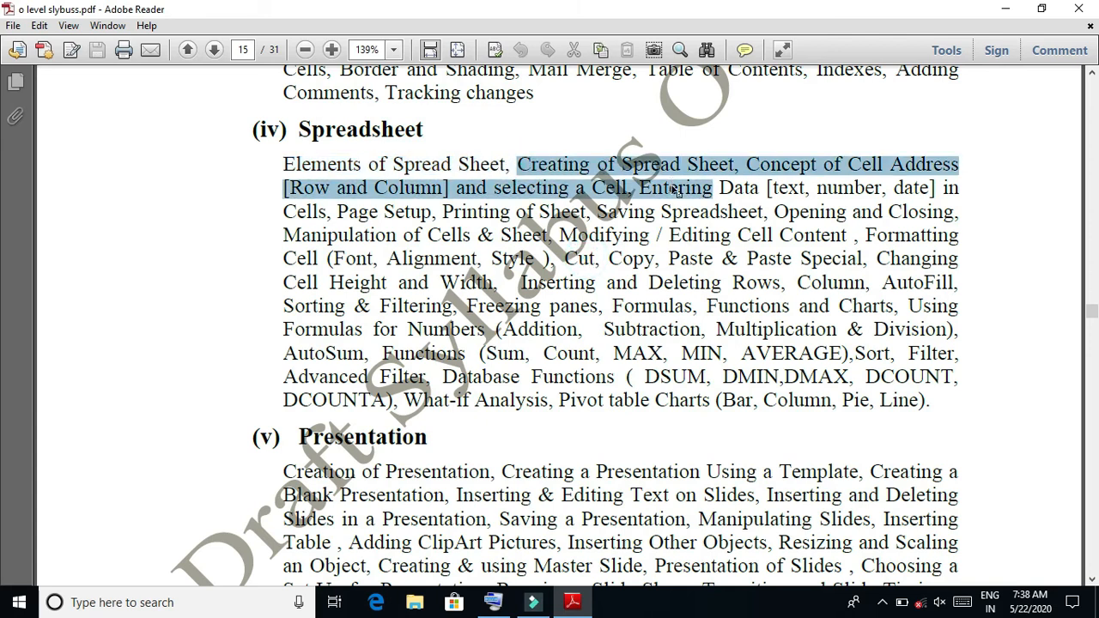
left_click(372, 251)
left_click_drag(457, 187, 579, 196)
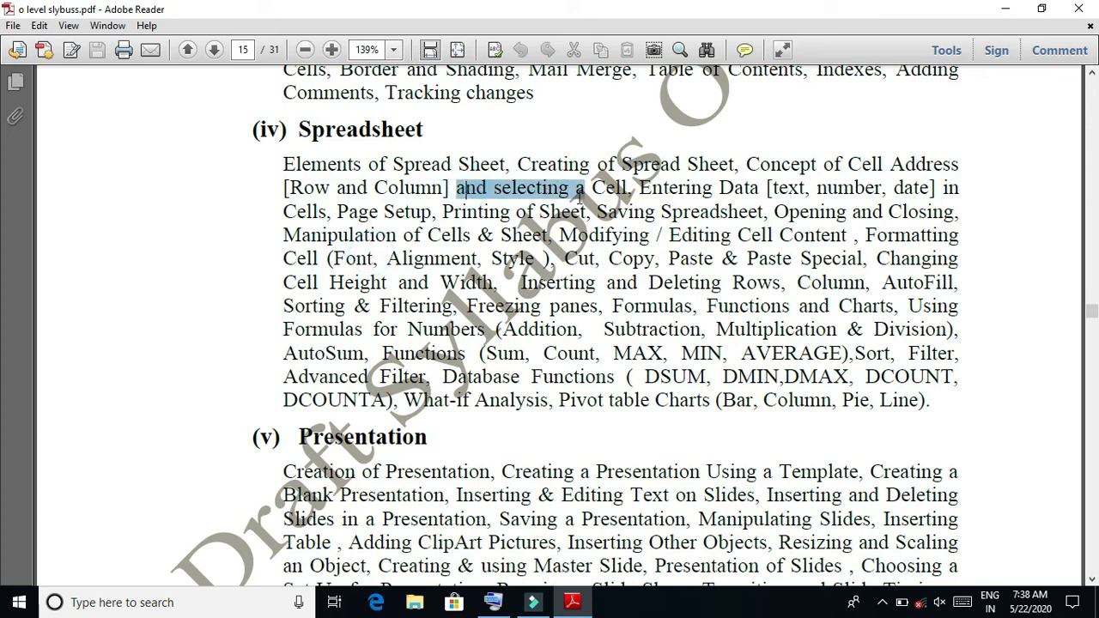
left_click(637, 335)
left_click_drag(650, 189, 721, 188)
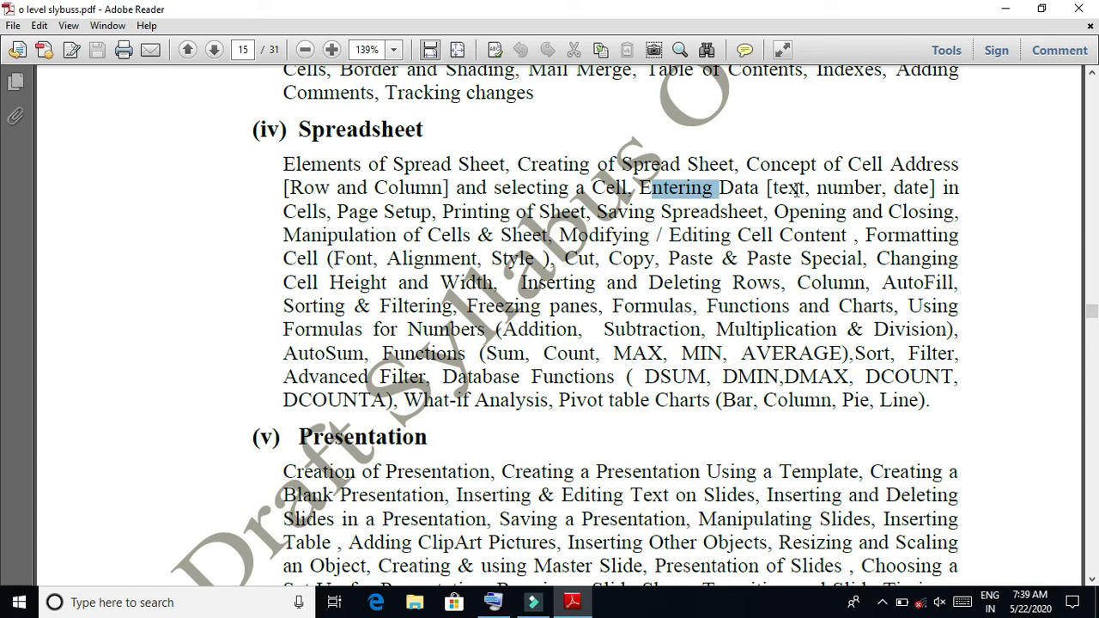
left_click_drag(796, 189, 848, 183)
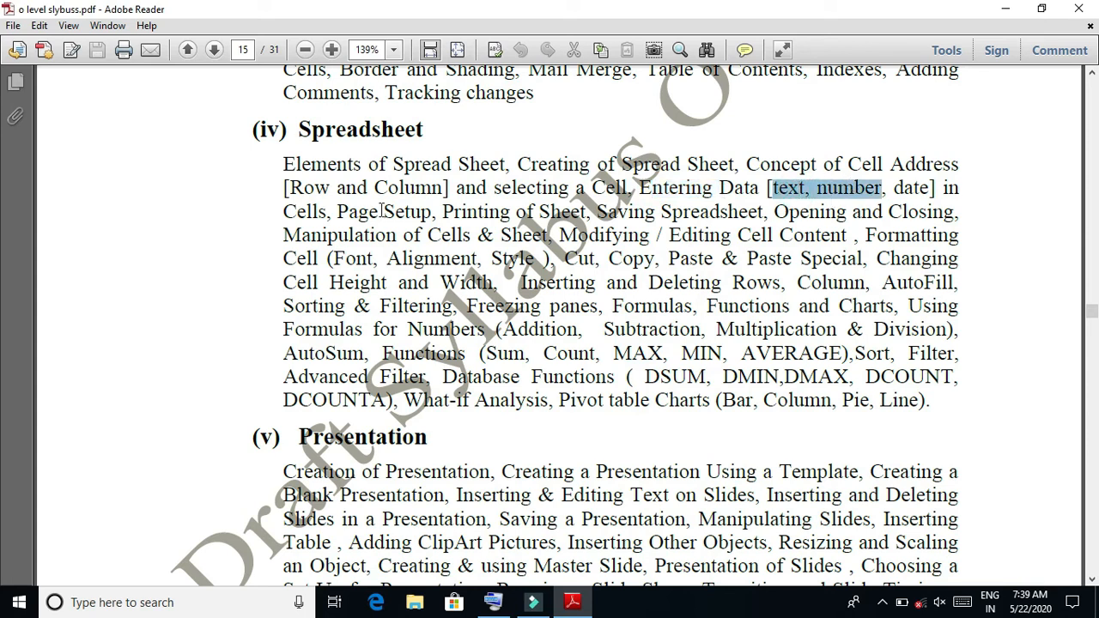
Review the syllabus topics on page setup, printing, saving, and opening and closing spreadsheets, and close the PDF
left_click_drag(347, 219, 558, 212)
left_click(470, 325)
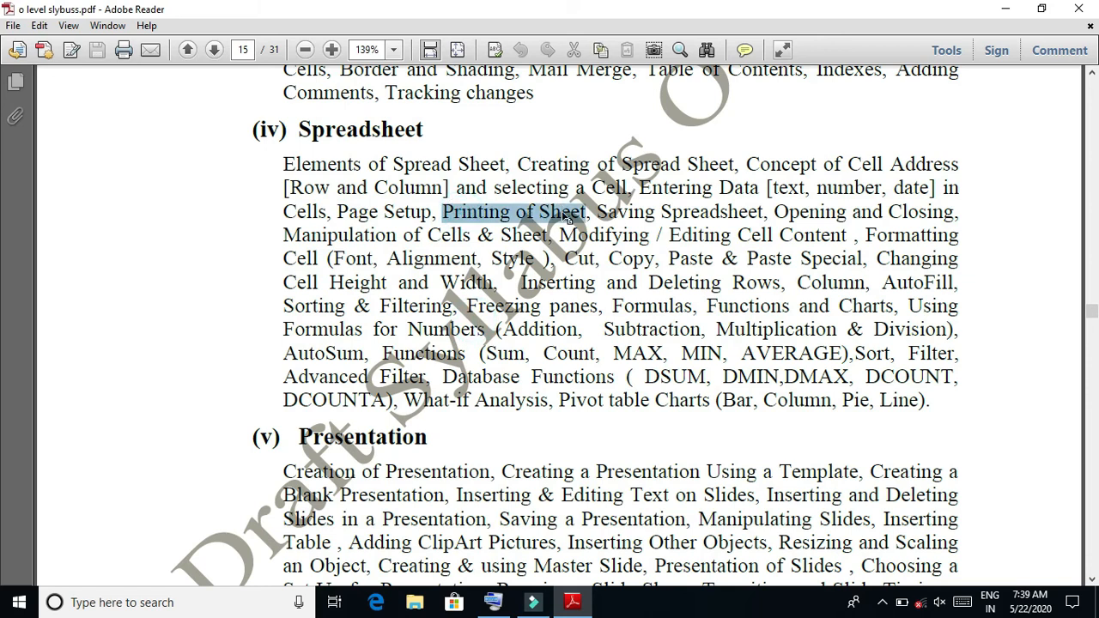
left_click(623, 307)
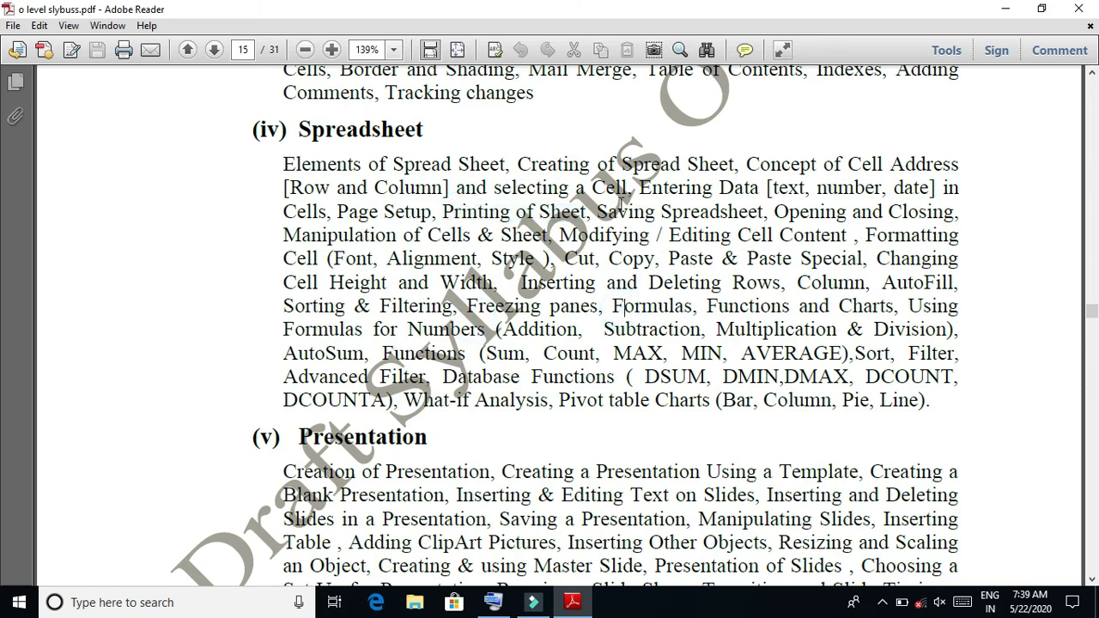
left_click_drag(620, 214, 695, 214)
left_click(701, 400)
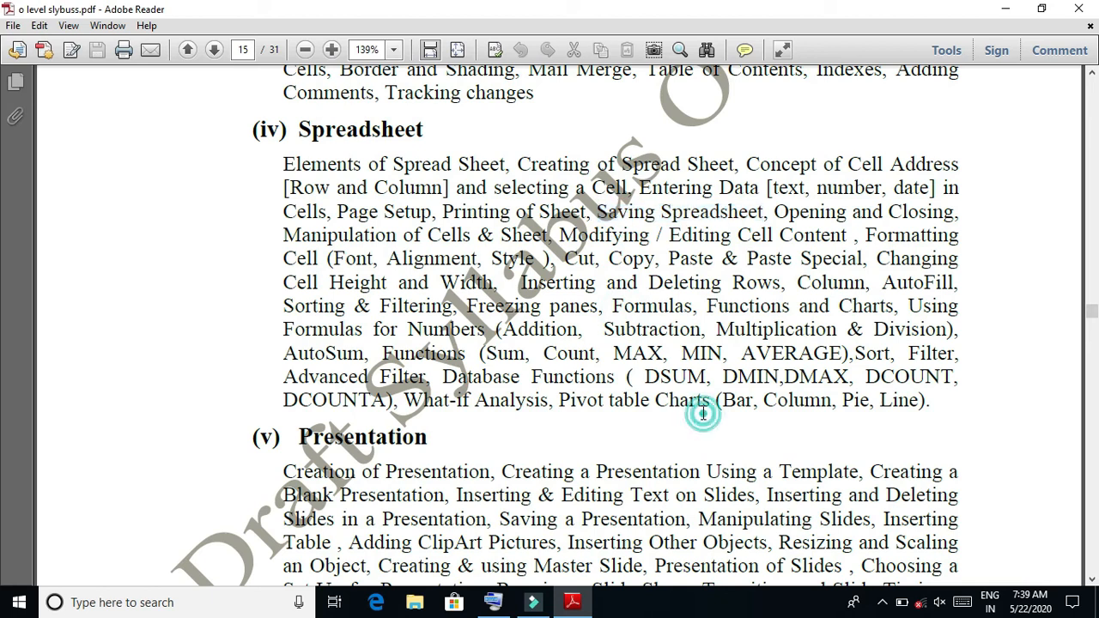
left_click_drag(771, 214, 929, 223)
left_click(929, 223)
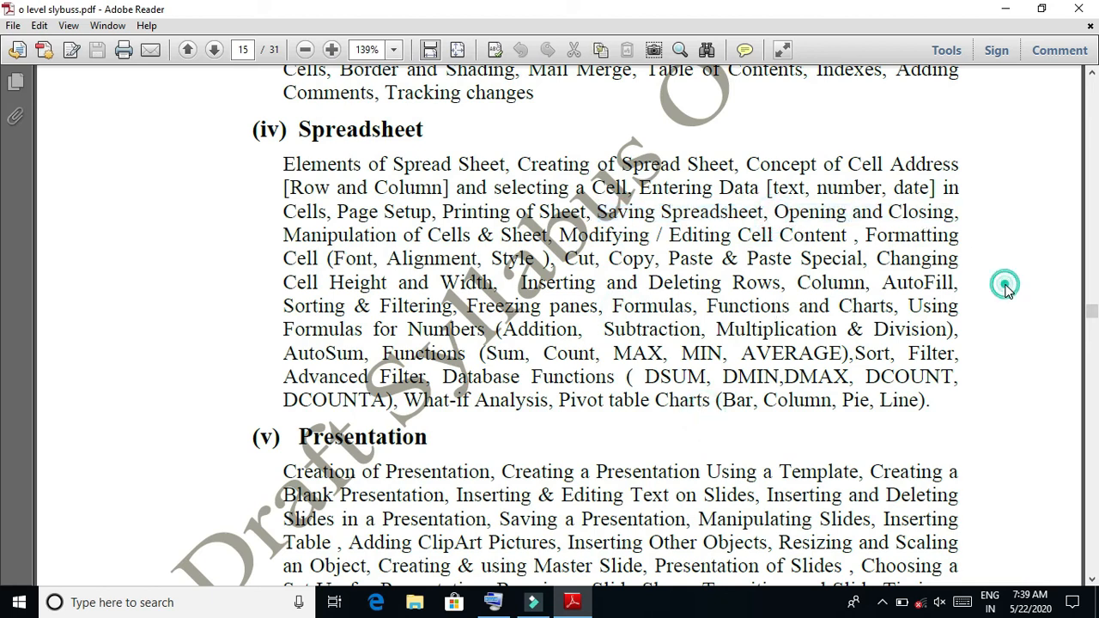
left_click(1079, 9)
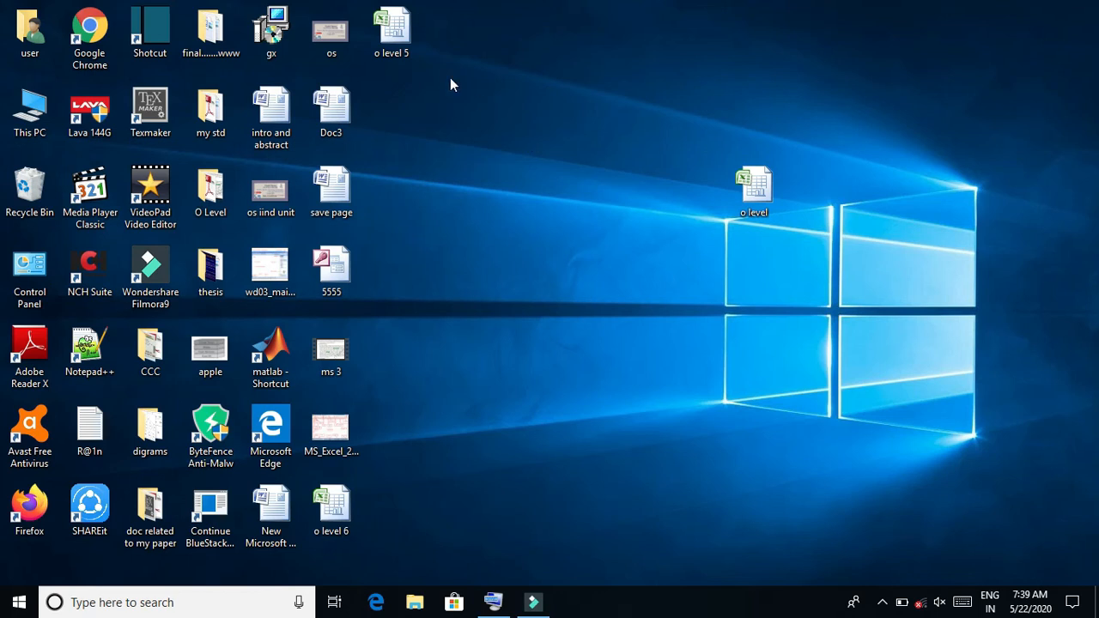
Open the o level 5 workbook from the desktop, and open o level 6 from Excel's recent documents
double_click(395, 35)
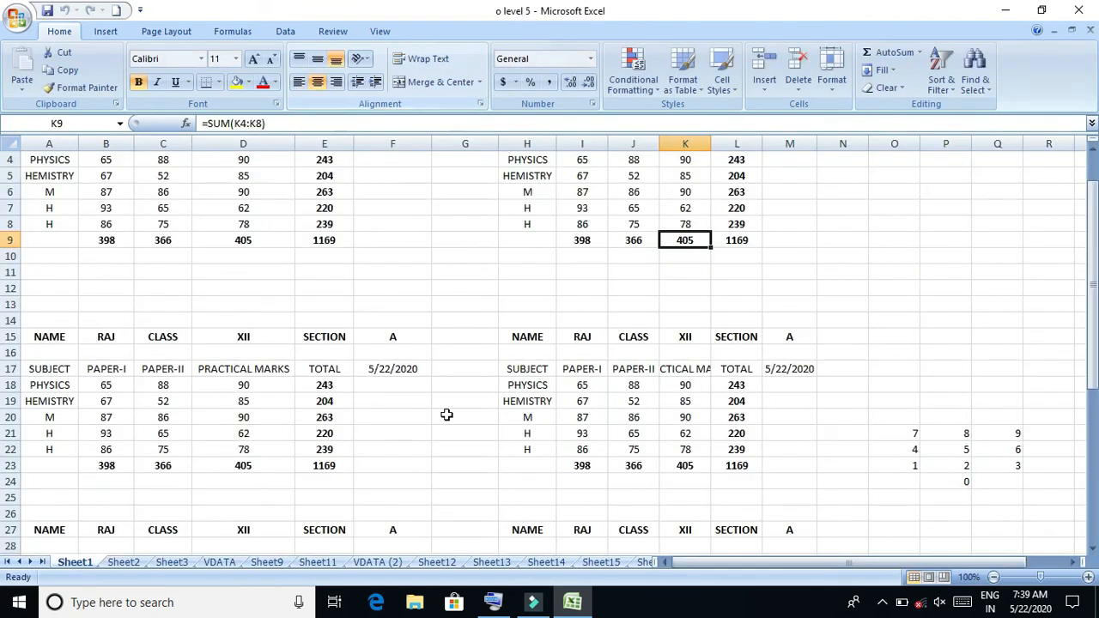
left_click(1094, 491)
left_click(1092, 163)
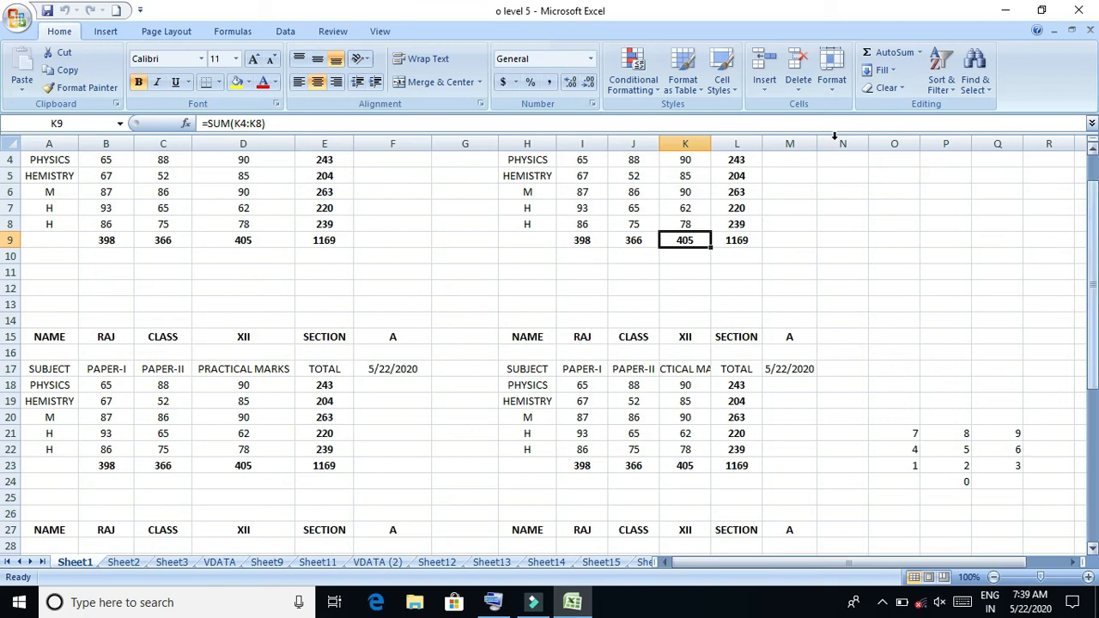
left_click(12, 14)
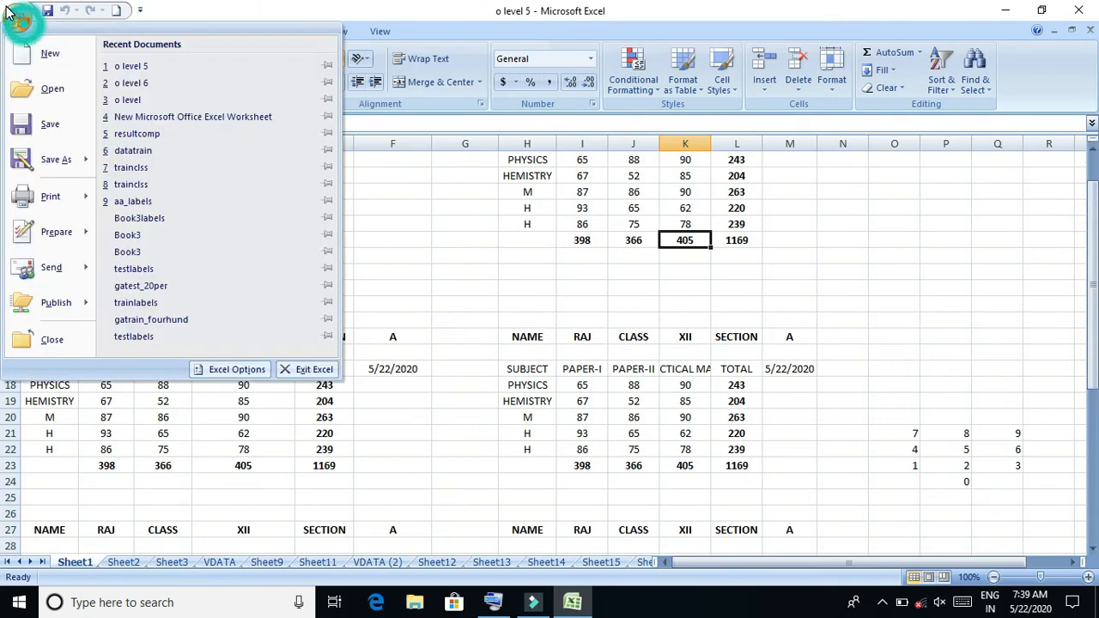
left_click(172, 82)
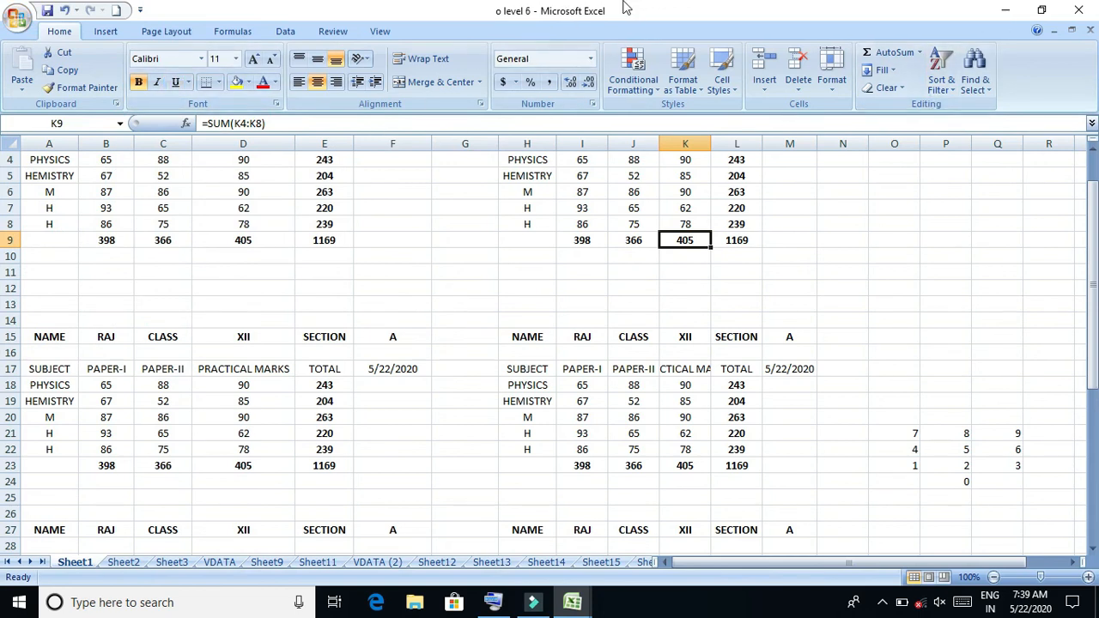
Minimize the workbook, and switch between the open o level 5 and o level 6 workbooks to compare them
left_click(1006, 11)
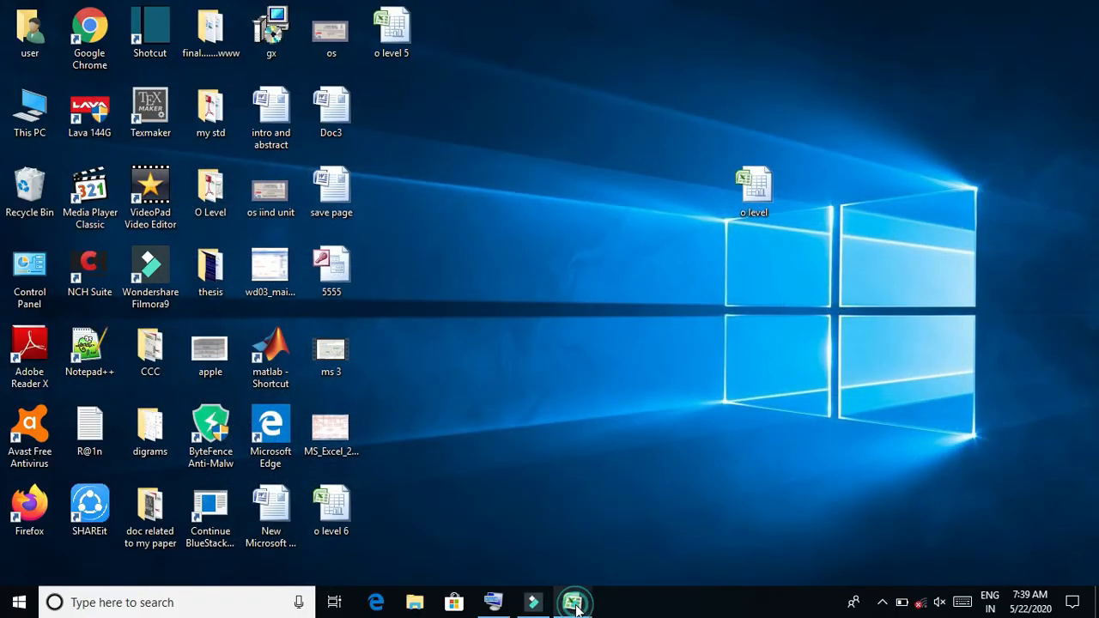
mouse_move(572, 601)
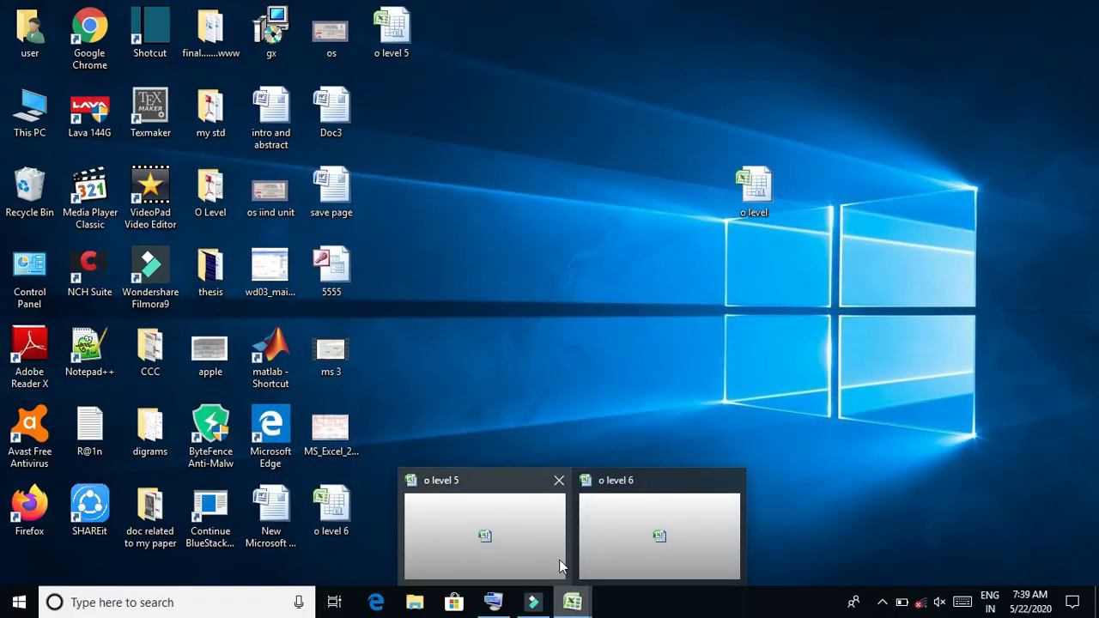
left_click(501, 520)
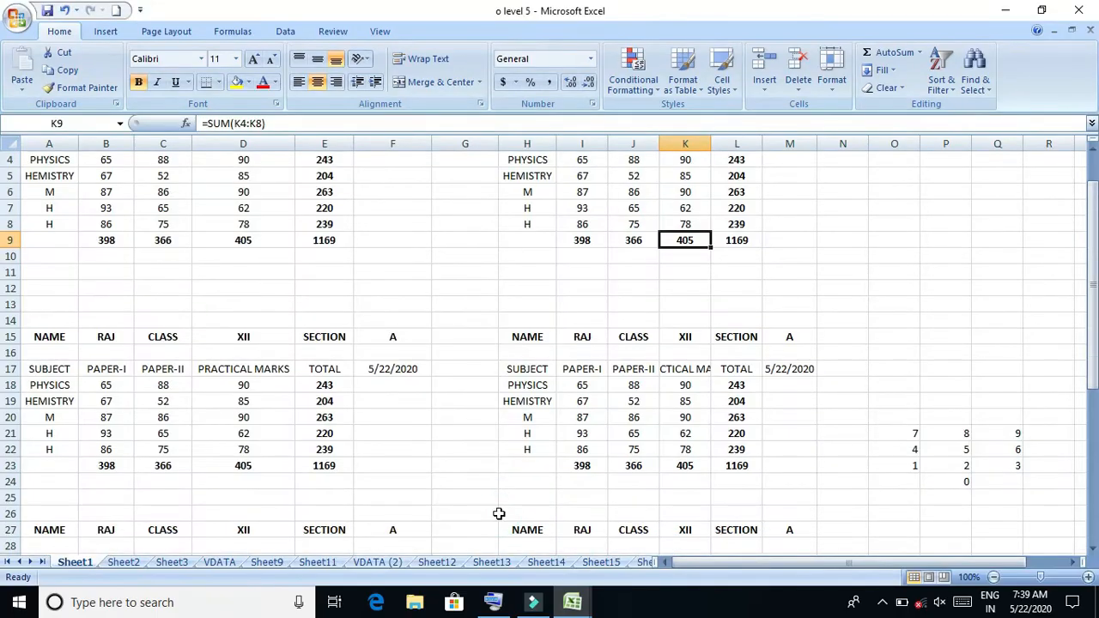
mouse_move(575, 605)
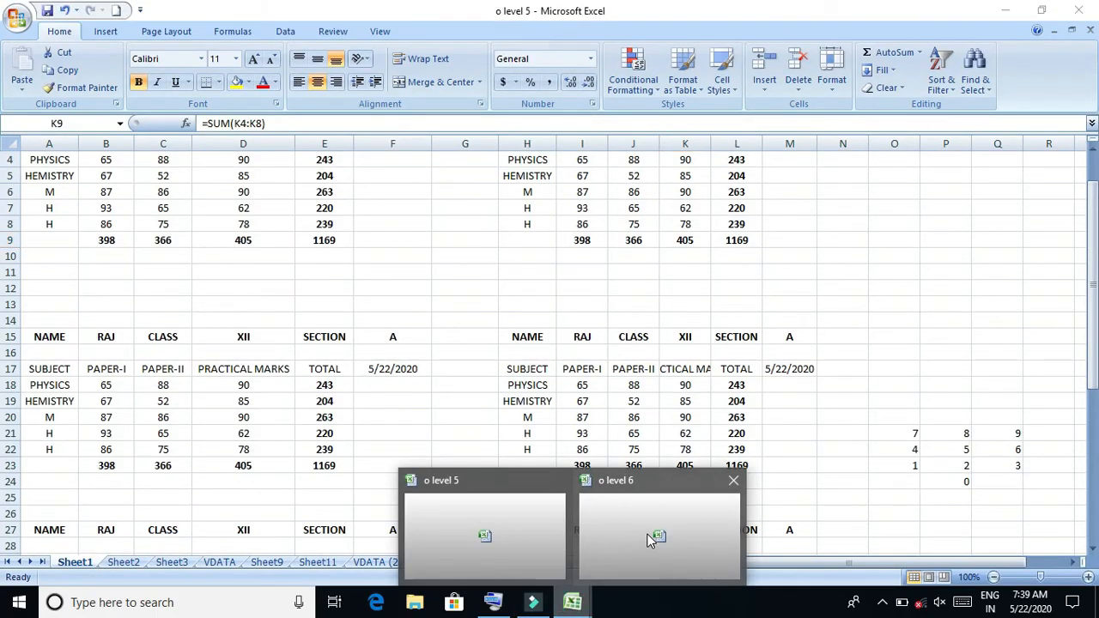
left_click(650, 539)
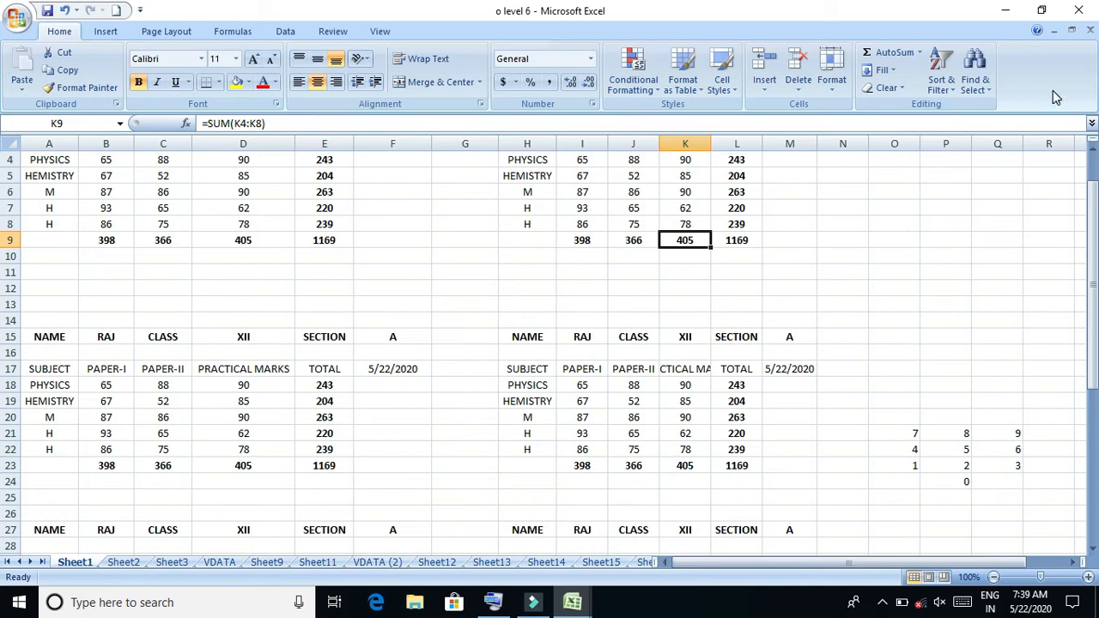
Close o level 6 with its changes saved, close o level 5, and refresh the desktop
left_click(1089, 8)
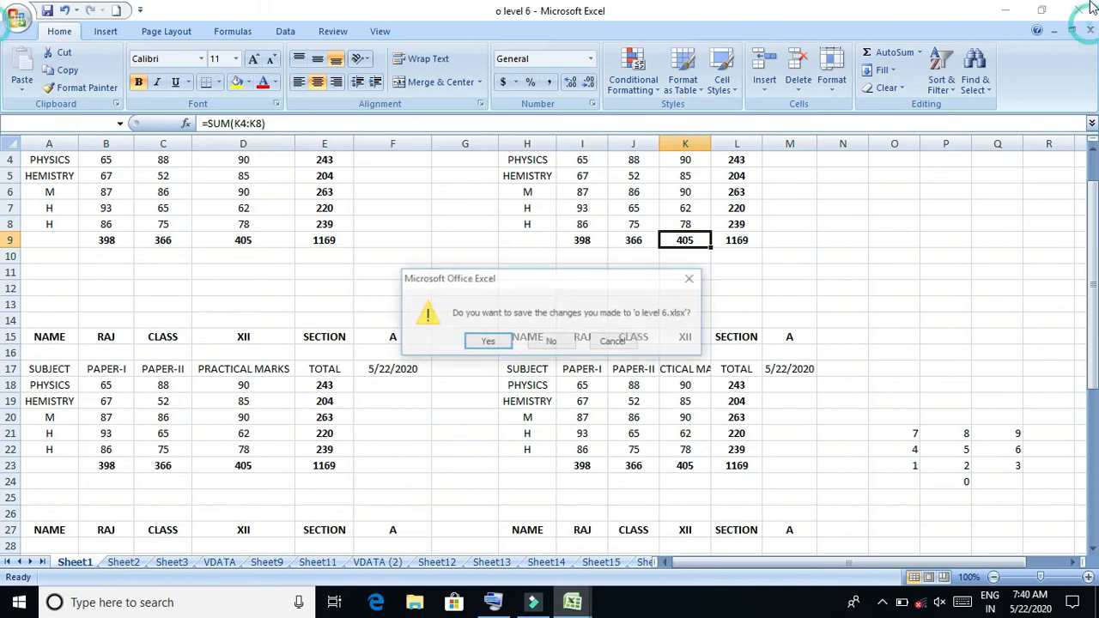
left_click(489, 342)
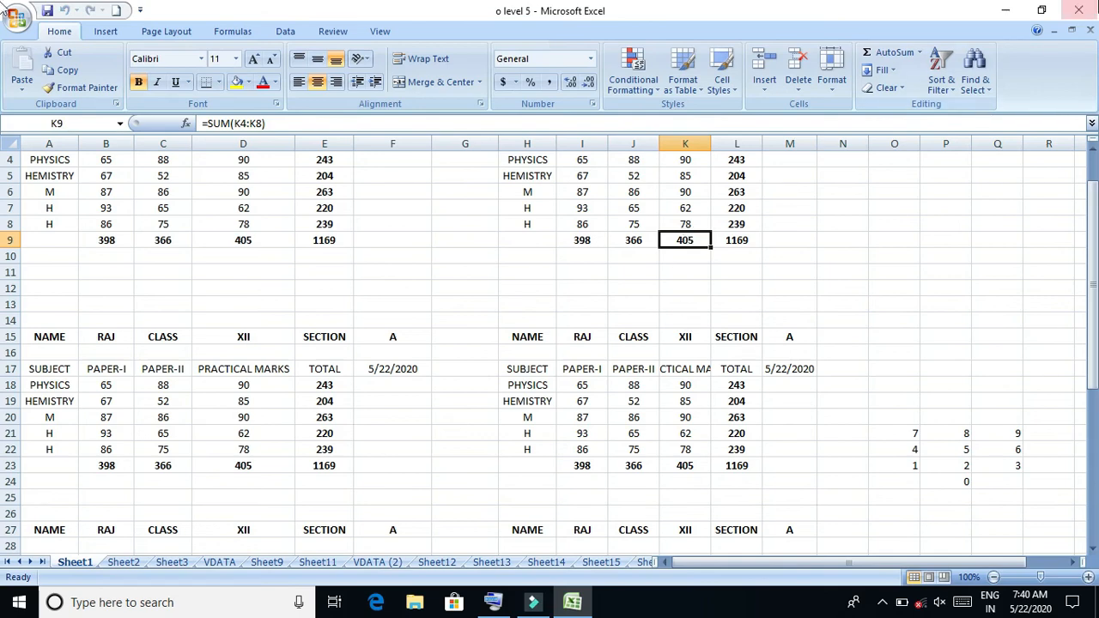
left_click(1078, 10)
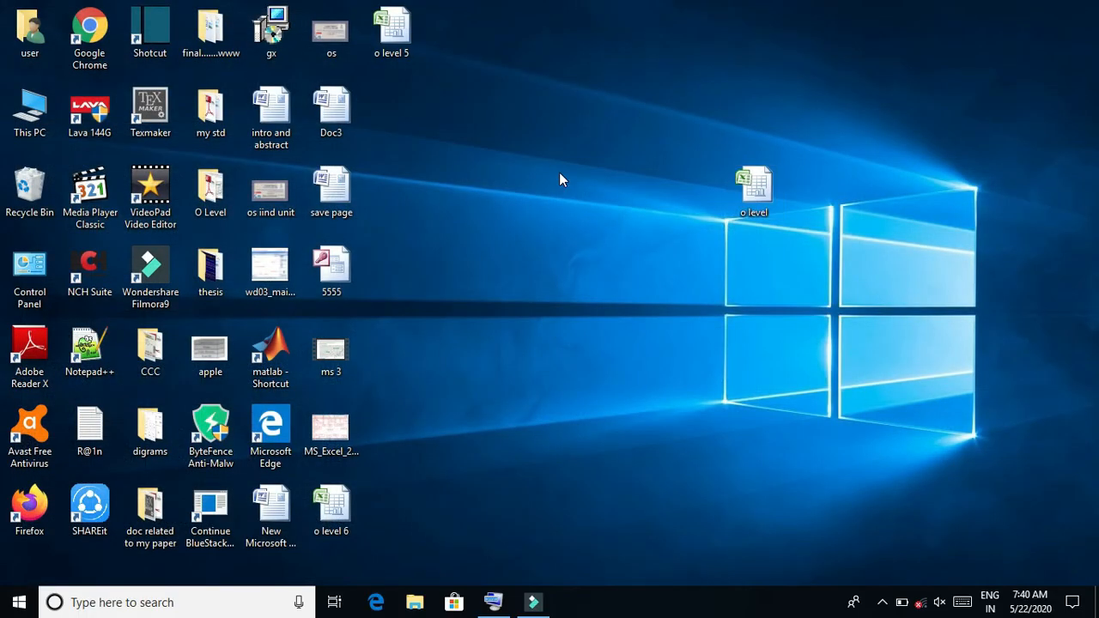
right_click(560, 179)
left_click(595, 220)
Open the o level slybuss PDF from the desktop's O Level folder and go to the Spreadsheet section on page 15
double_click(234, 174)
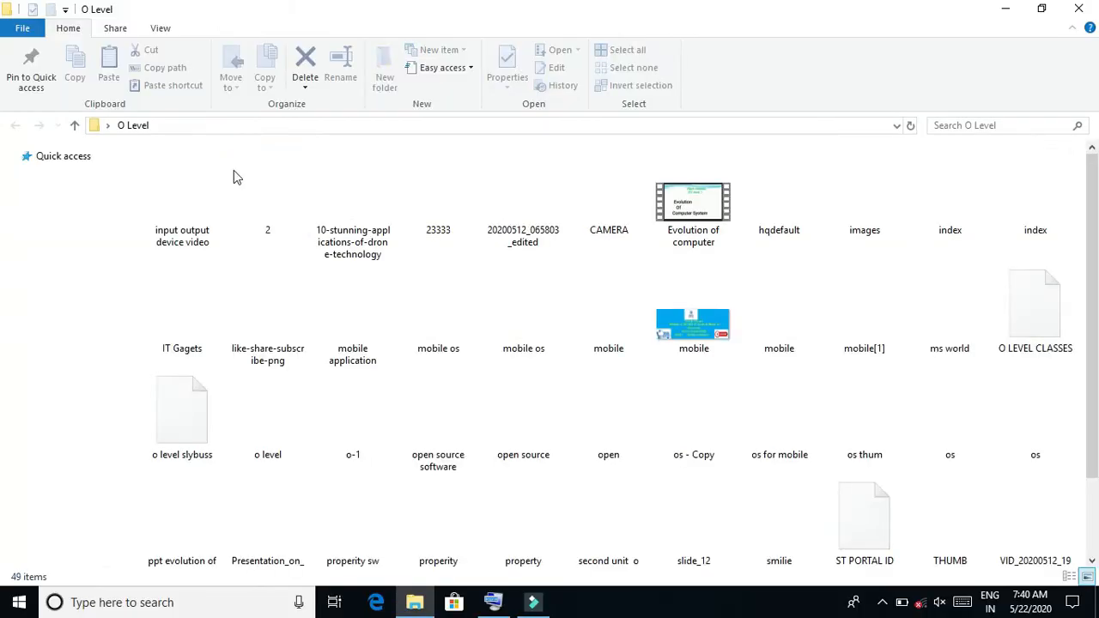
double_click(169, 438)
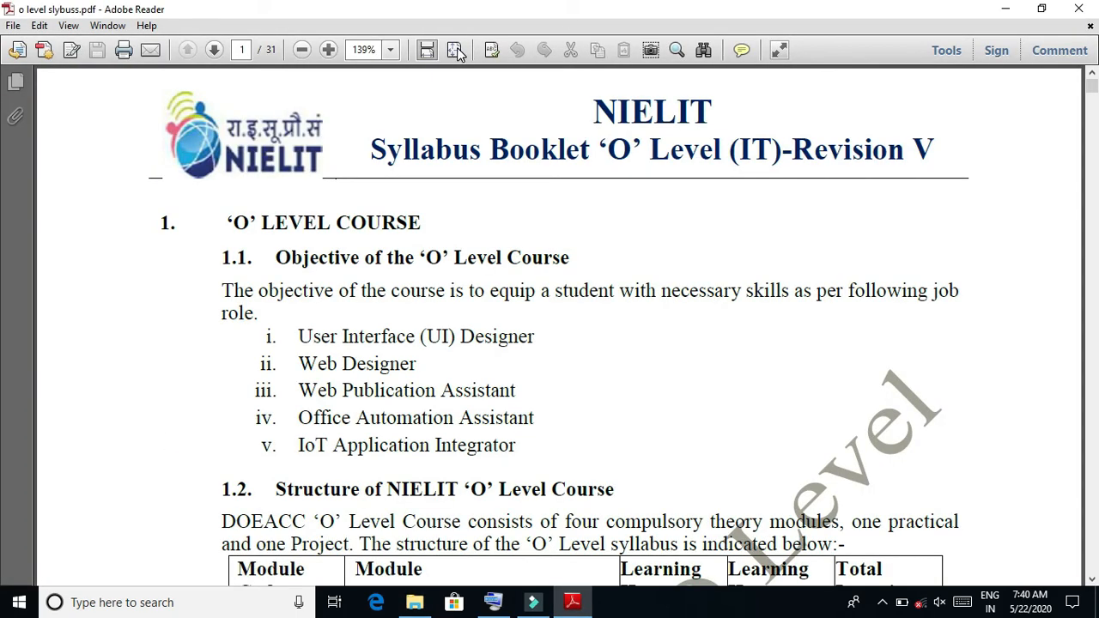
left_click(244, 50)
type("5")
left_click_drag(1096, 87, 1098, 234)
left_click_drag(0, 240, 0, 311)
left_click_drag(1098, 306, 1098, 308)
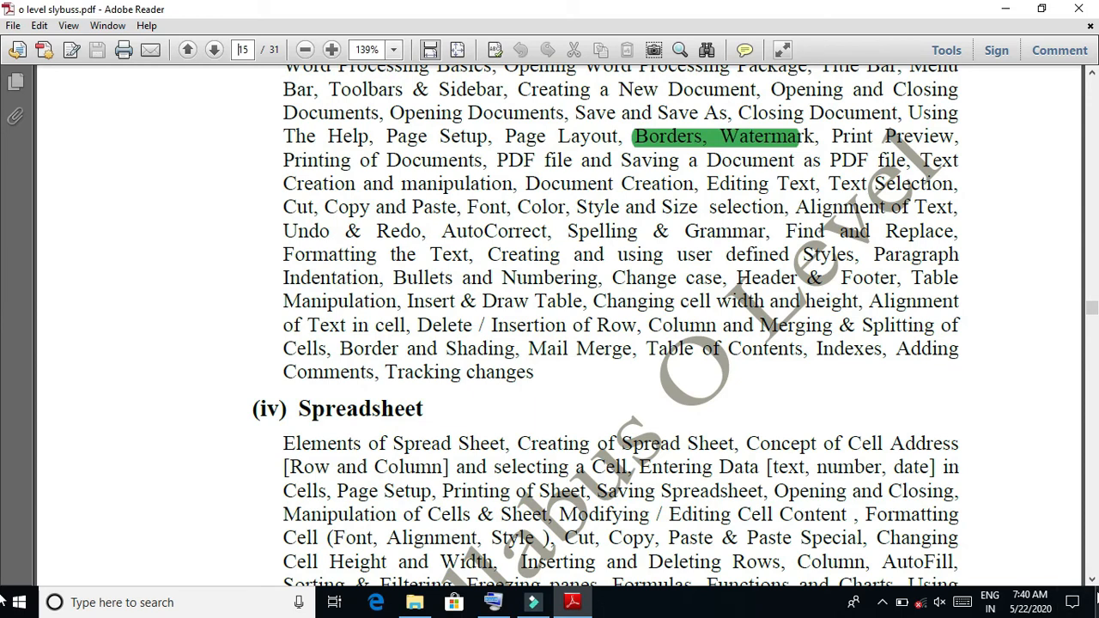
left_click(1092, 579)
left_click(1092, 580)
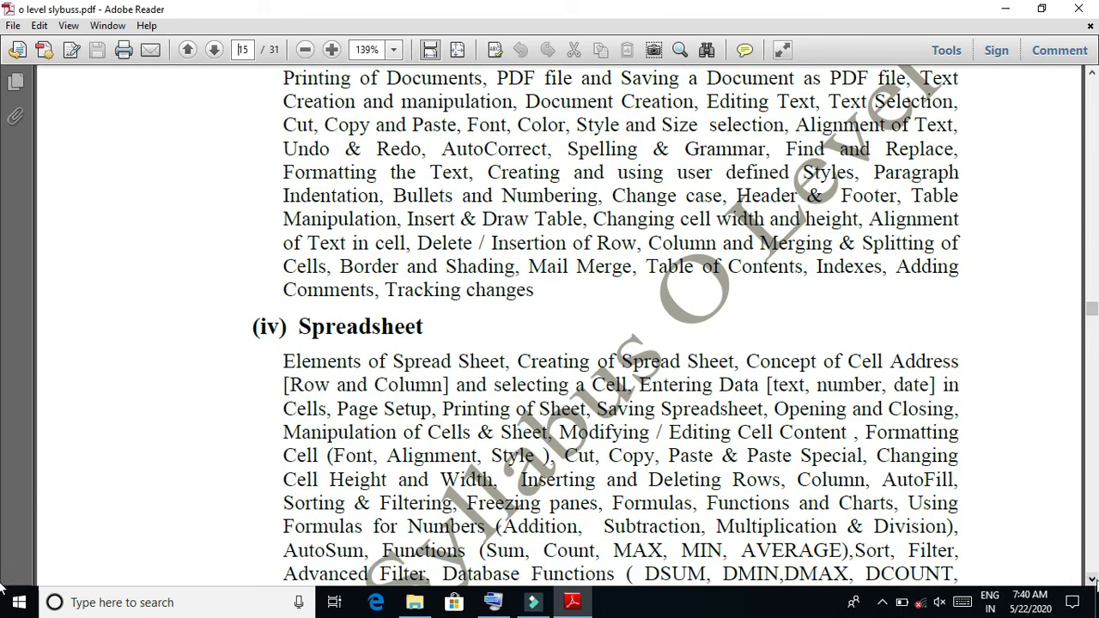
Review the Spreadsheet topics from opening and closing to editing cell content, and minimize the PDF and folder windows
left_click(843, 302)
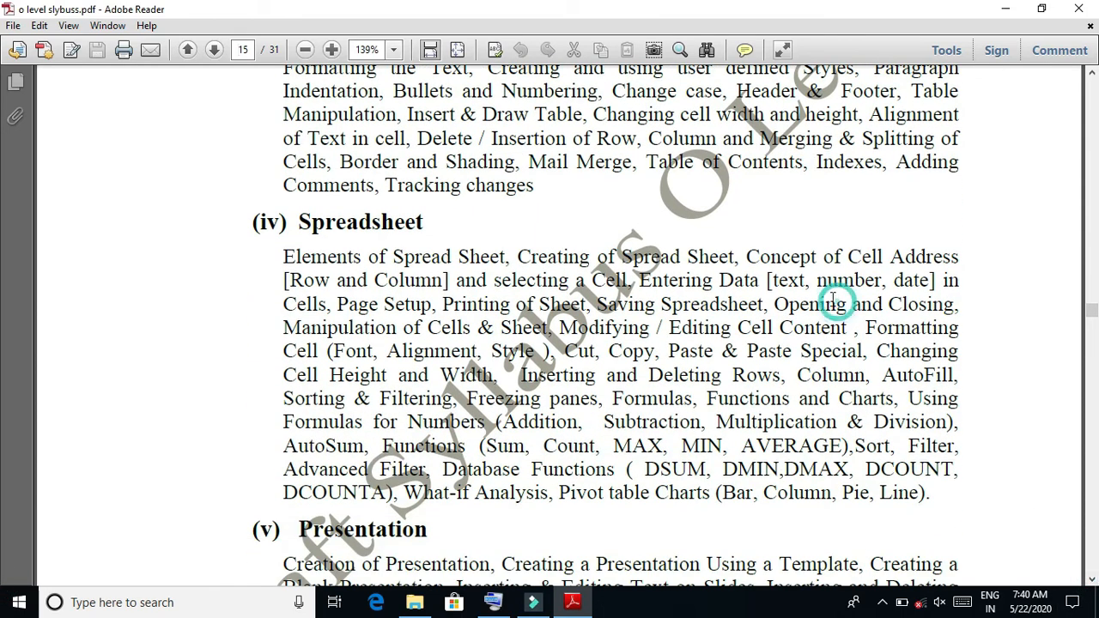
left_click(531, 300)
left_click(659, 304)
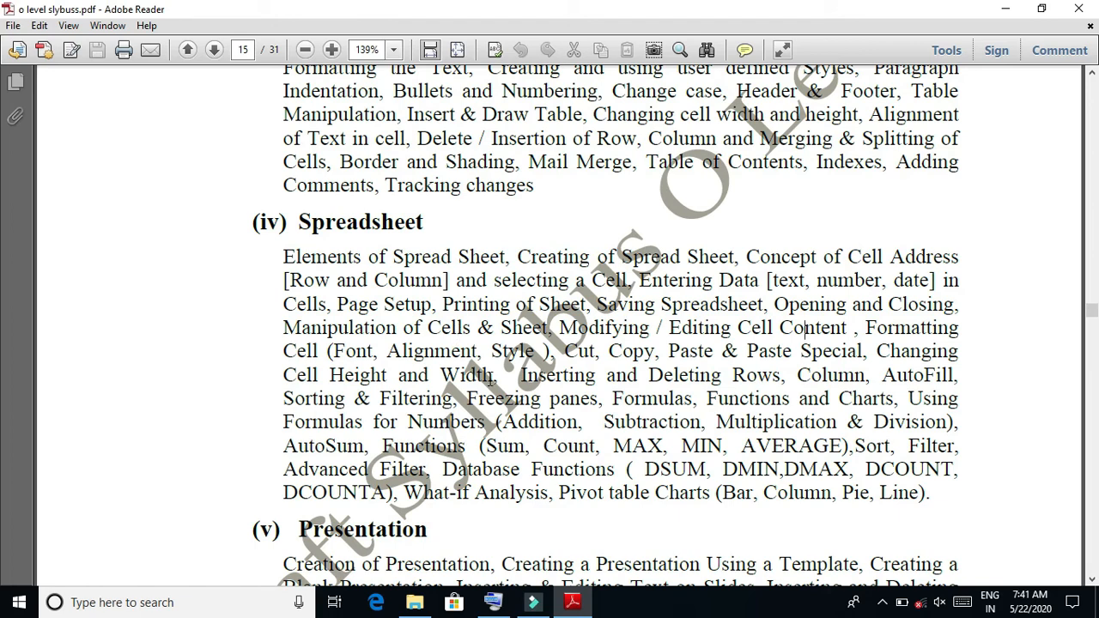
left_click(1005, 10)
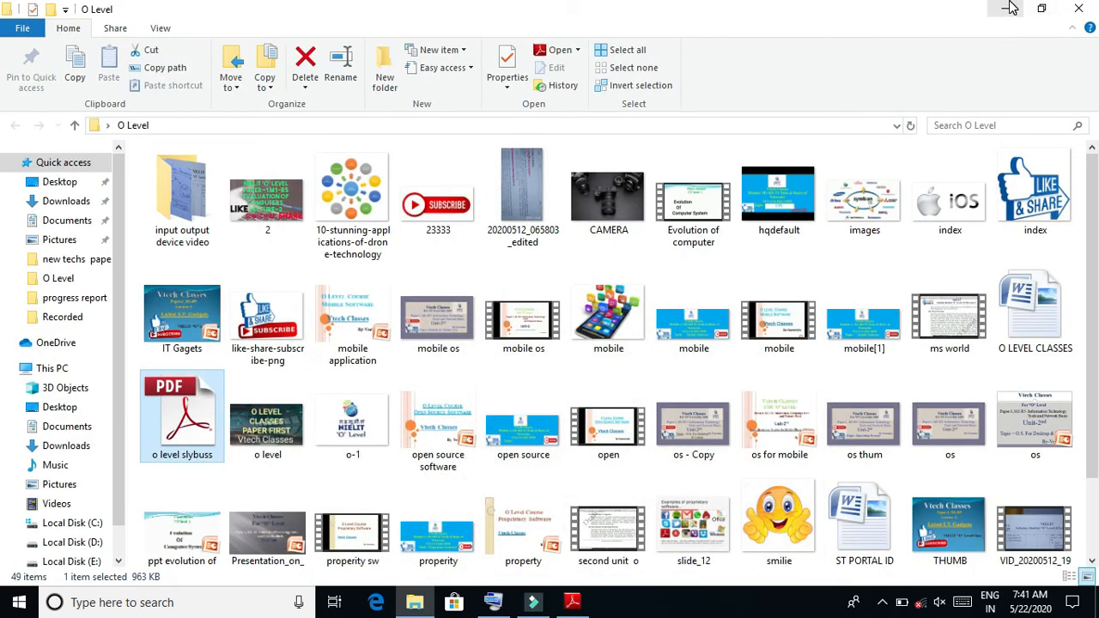
left_click(1010, 8)
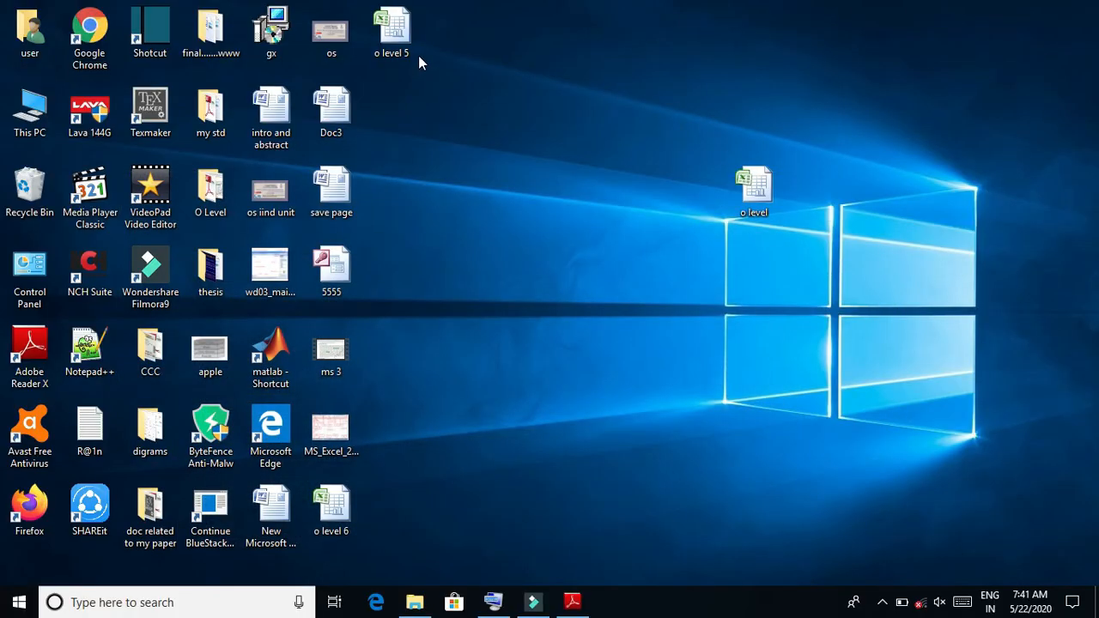
Open the o level 5 workbook from the desktop and set the Physics practical mark in D18 to 85
double_click(393, 33)
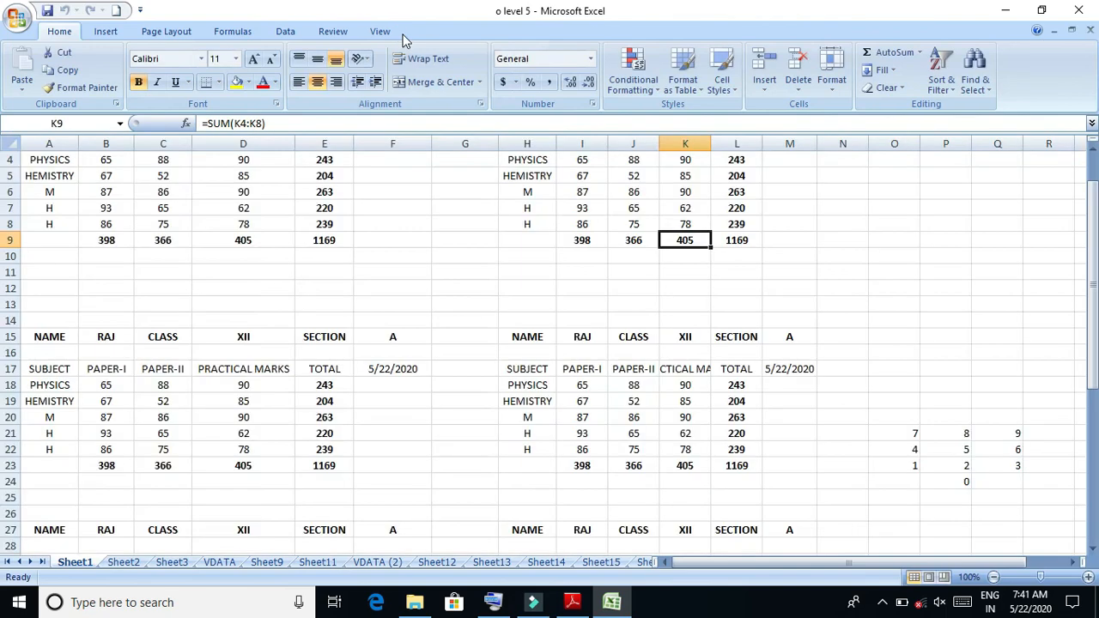
left_click(289, 386)
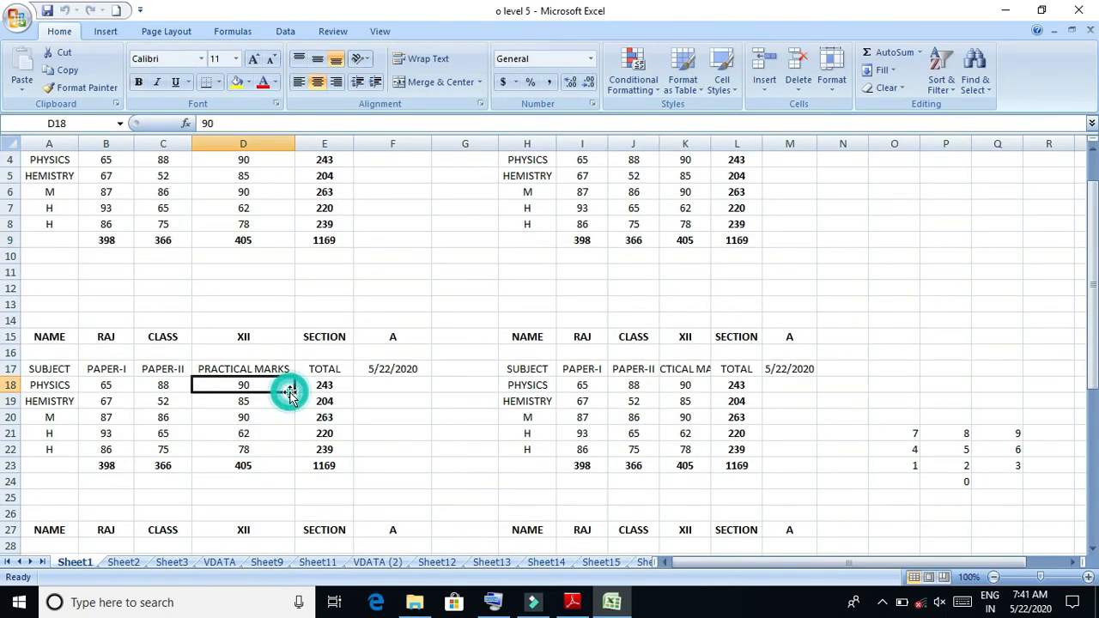
type("85")
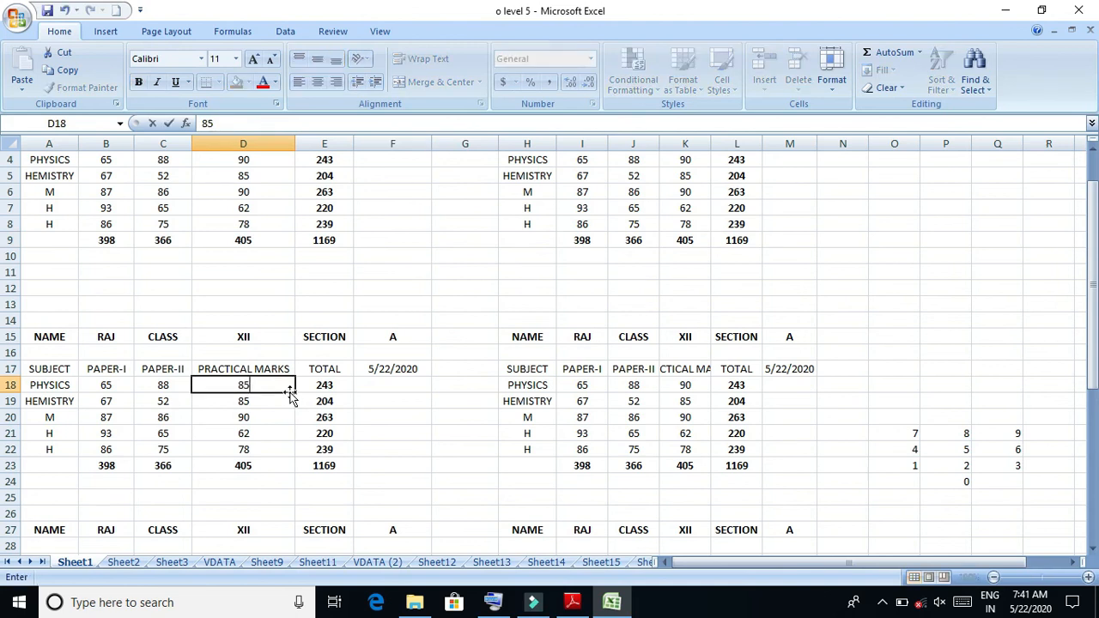
left_click(363, 436)
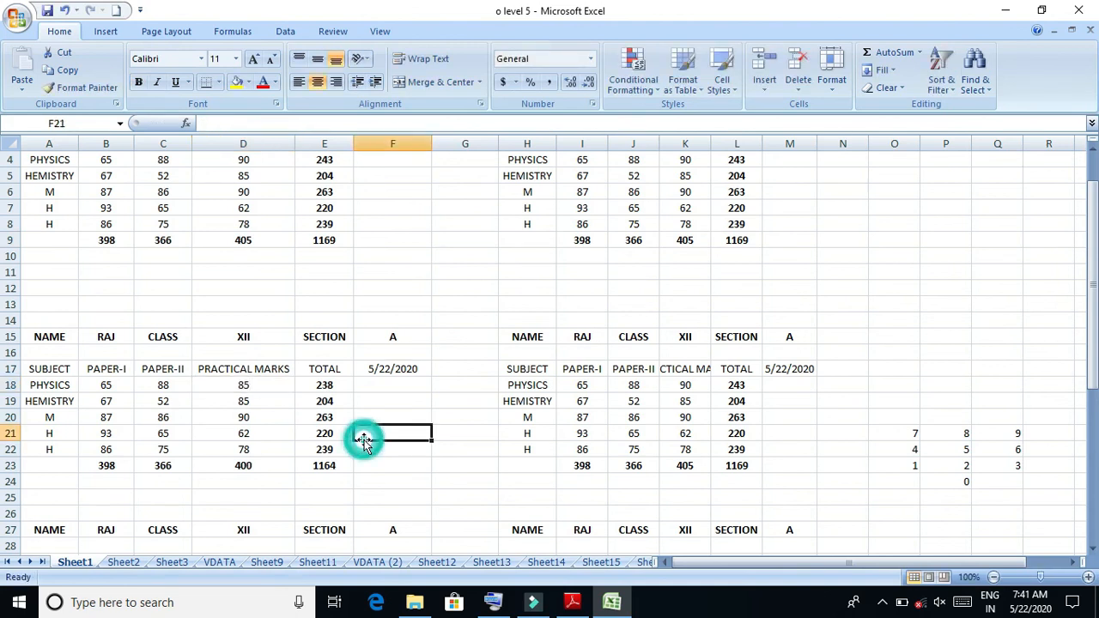
Set the Chemistry Paper-I mark in B19 to 70
left_click(56, 336)
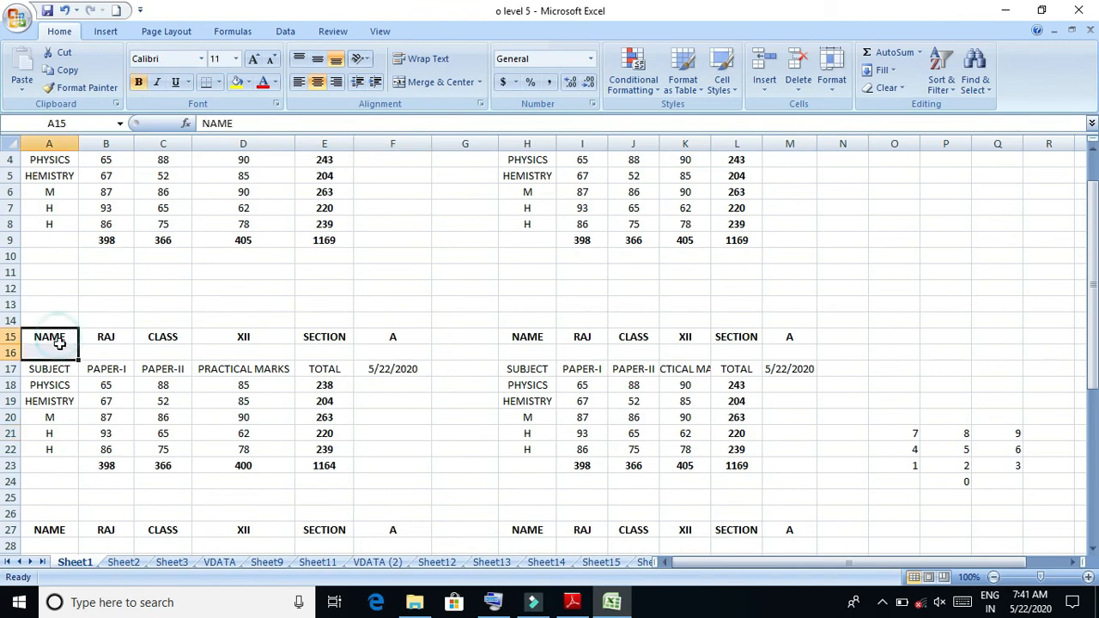
left_click(90, 434)
left_click(126, 402)
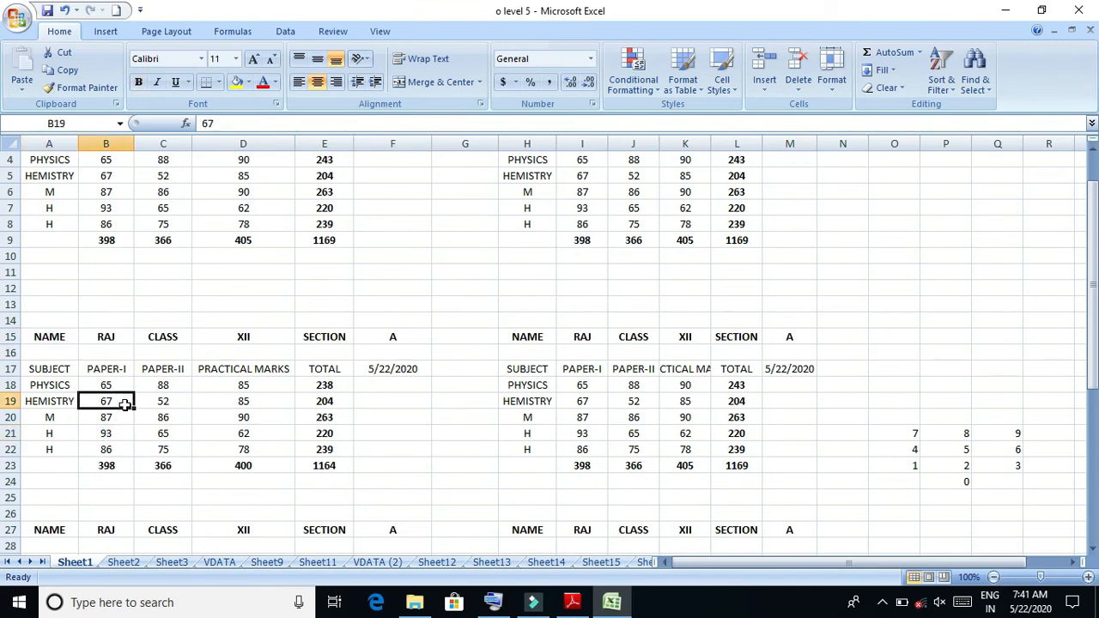
type("70")
left_click(268, 434)
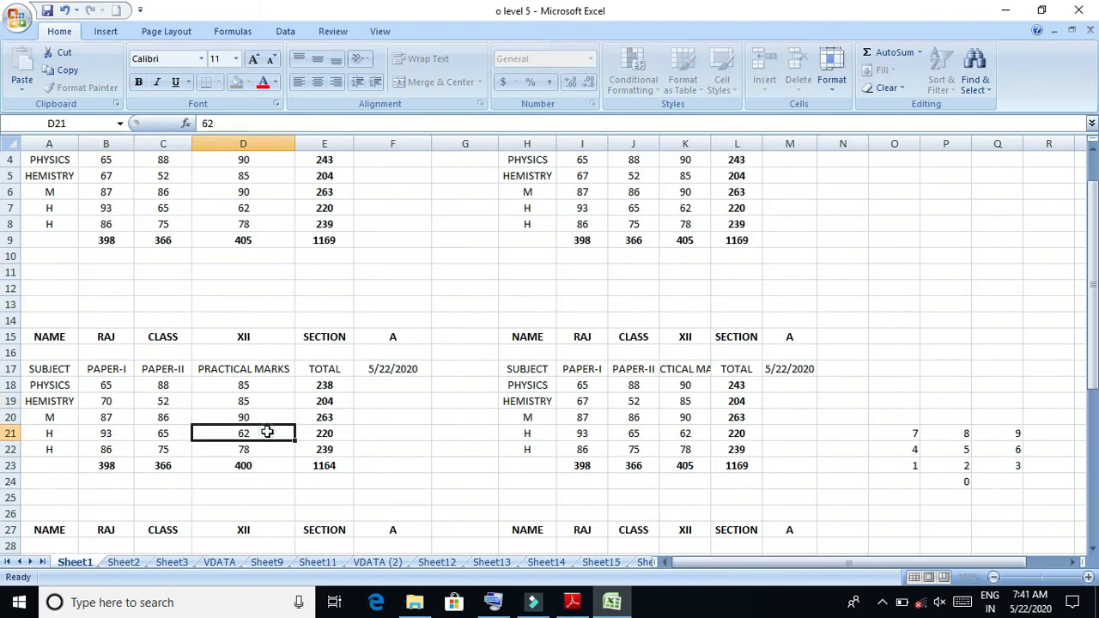
Select the edited marks table A15:F23, check the cell editing topic in the syllabus PDF, and return to the workbook
left_click_drag(37, 333, 378, 463)
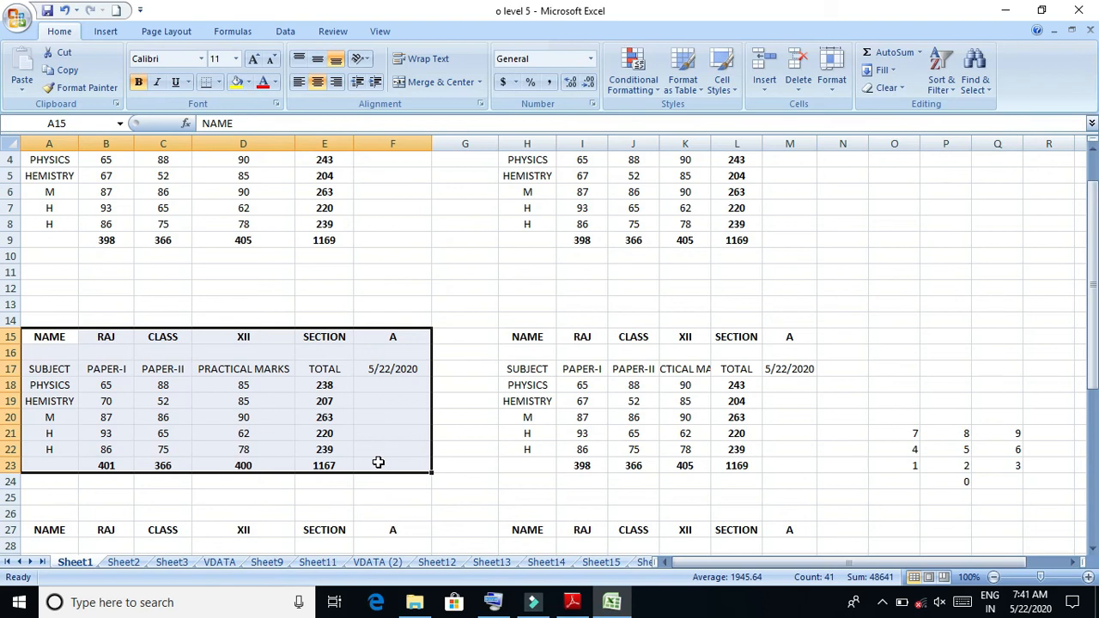
left_click(573, 603)
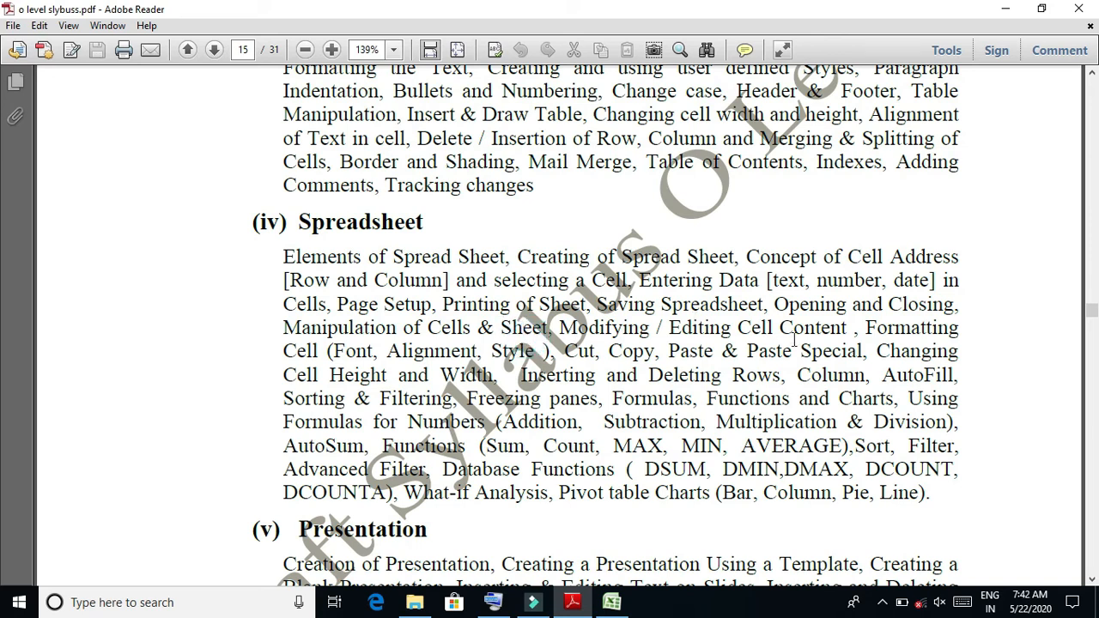
left_click(1006, 9)
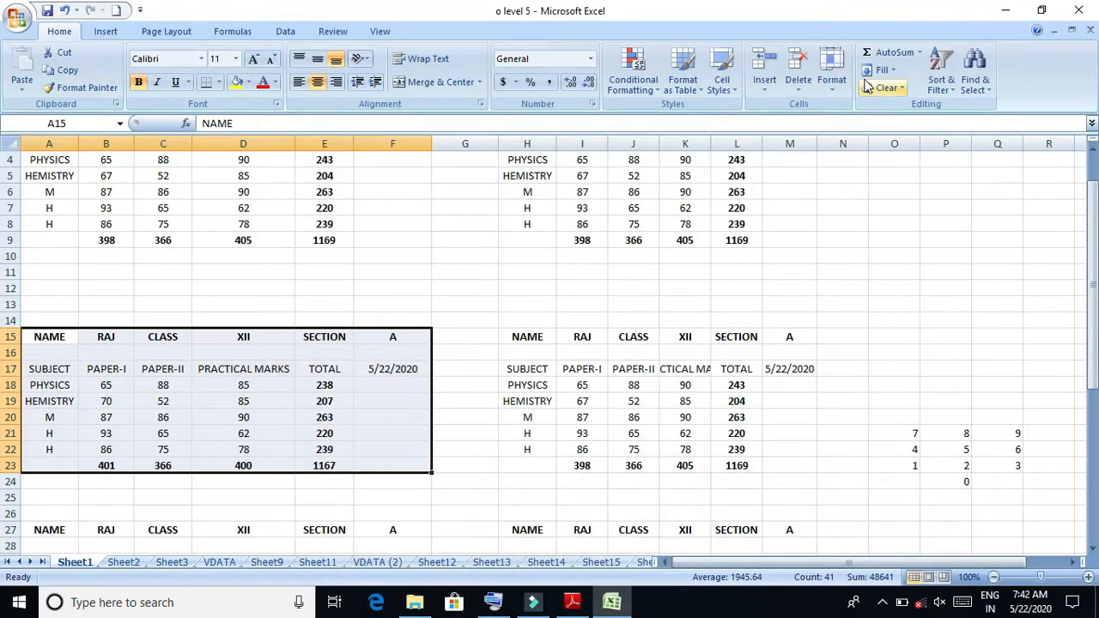
Set subject M's Paper-I mark in B20 to 88 and the first H row's Paper-II mark in C21 to 70
left_click(187, 401)
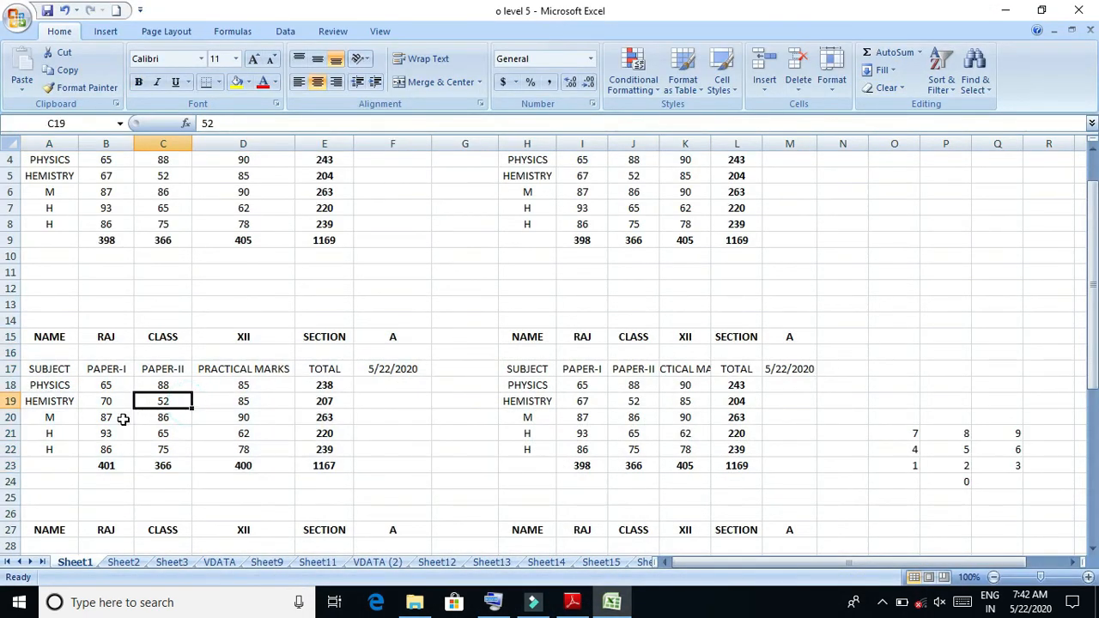
left_click(123, 418)
type("88")
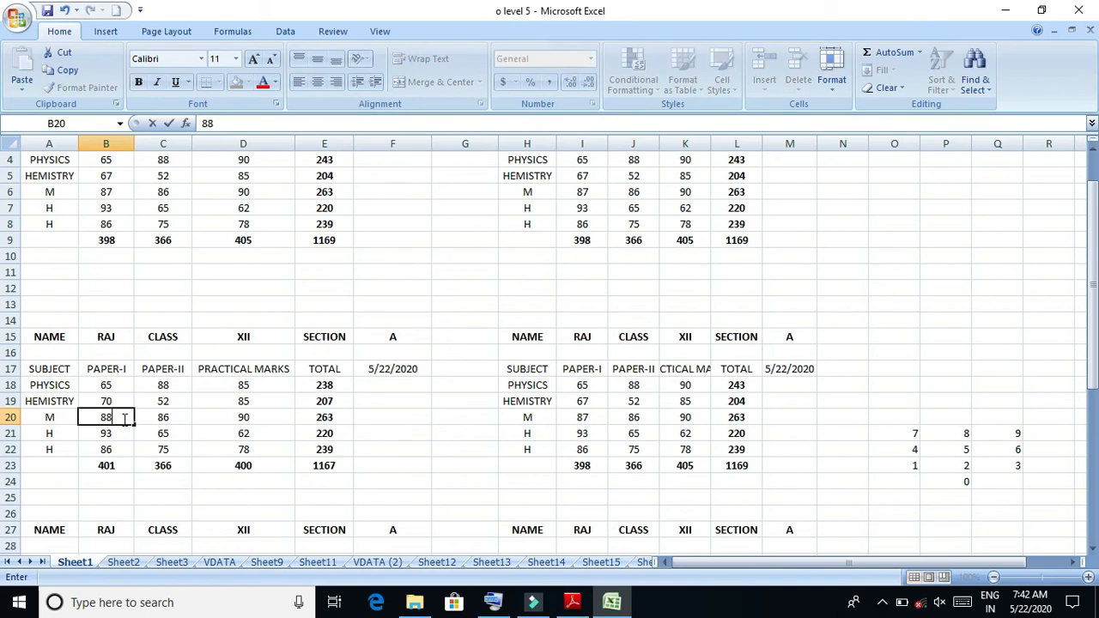
left_click(220, 428)
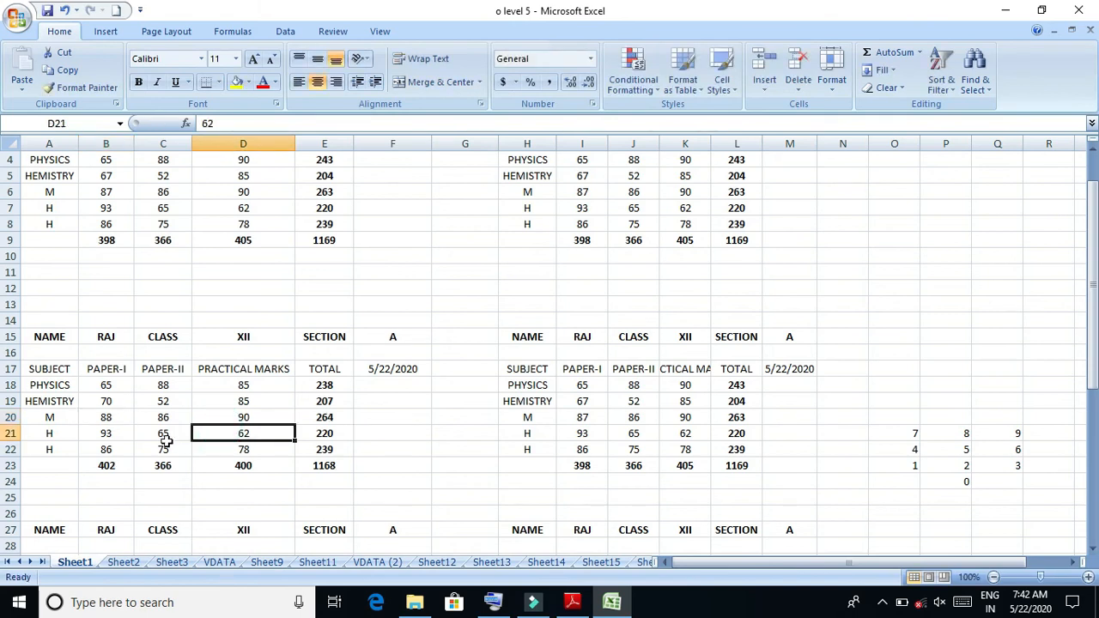
left_click(104, 463)
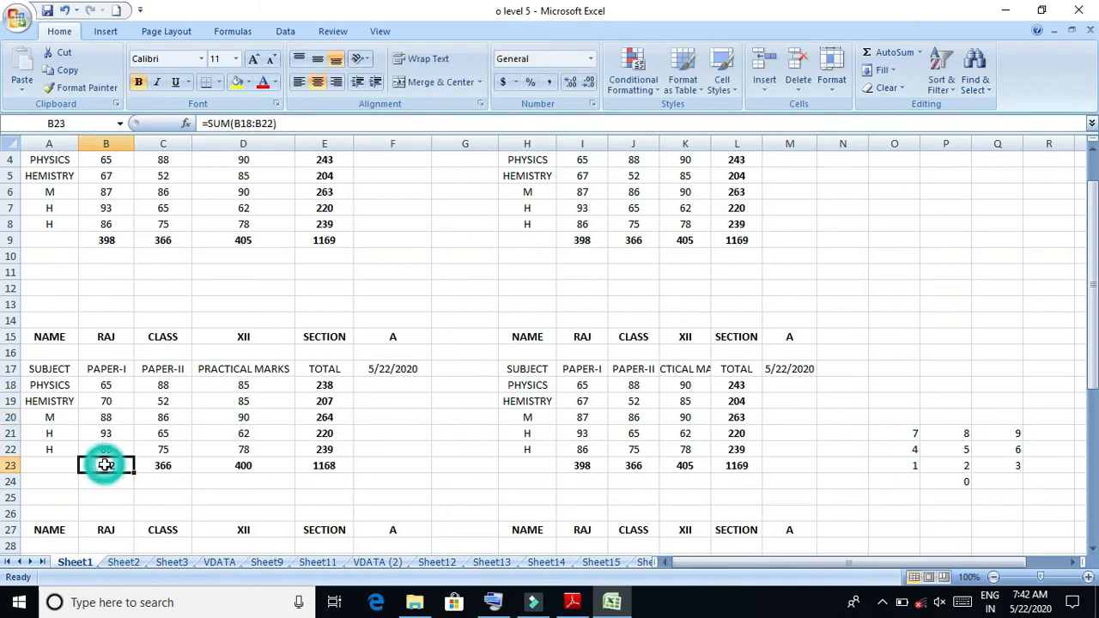
left_click(167, 439)
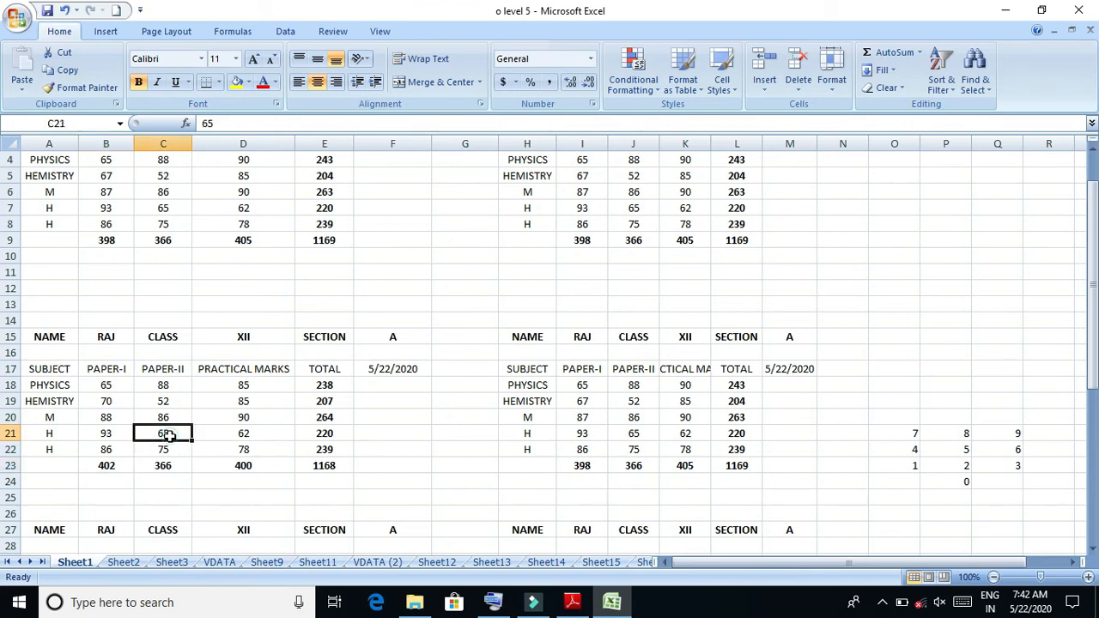
type("7")
left_click(207, 451)
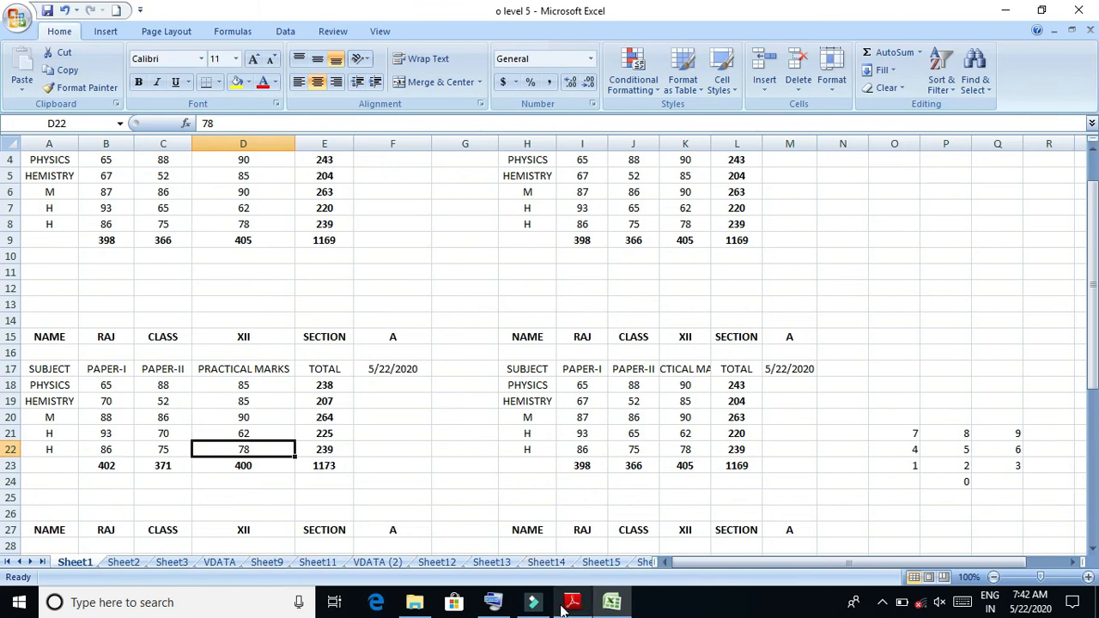
Switch to the syllabus PDF to review the Modifying / Editing Cell Content topic, and return to the o level 5 workbook
mouse_move(563, 607)
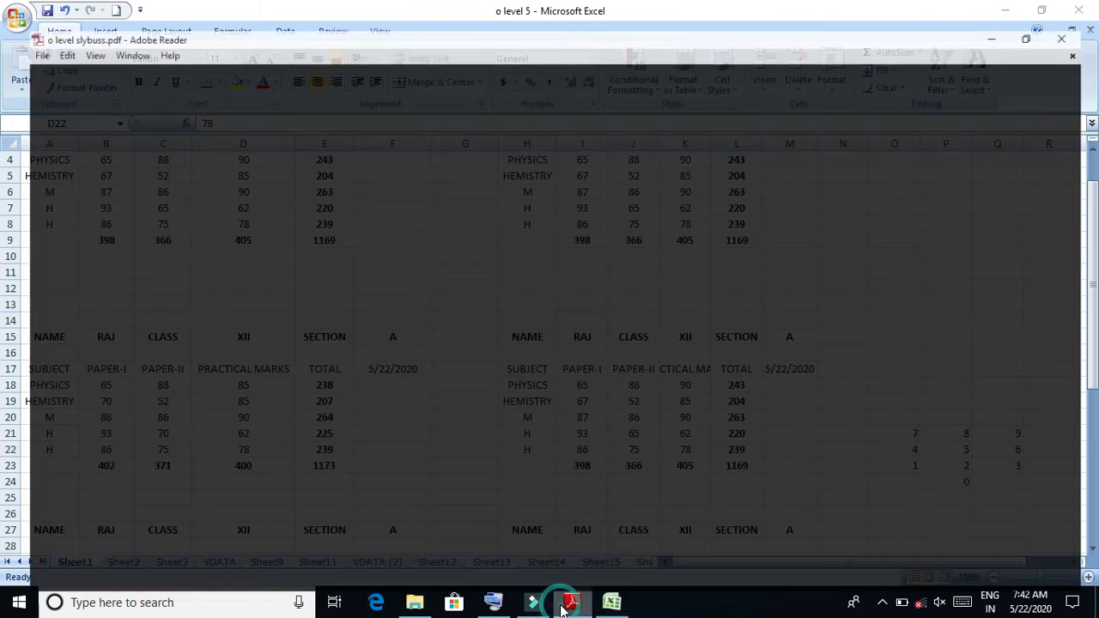
left_click(563, 607)
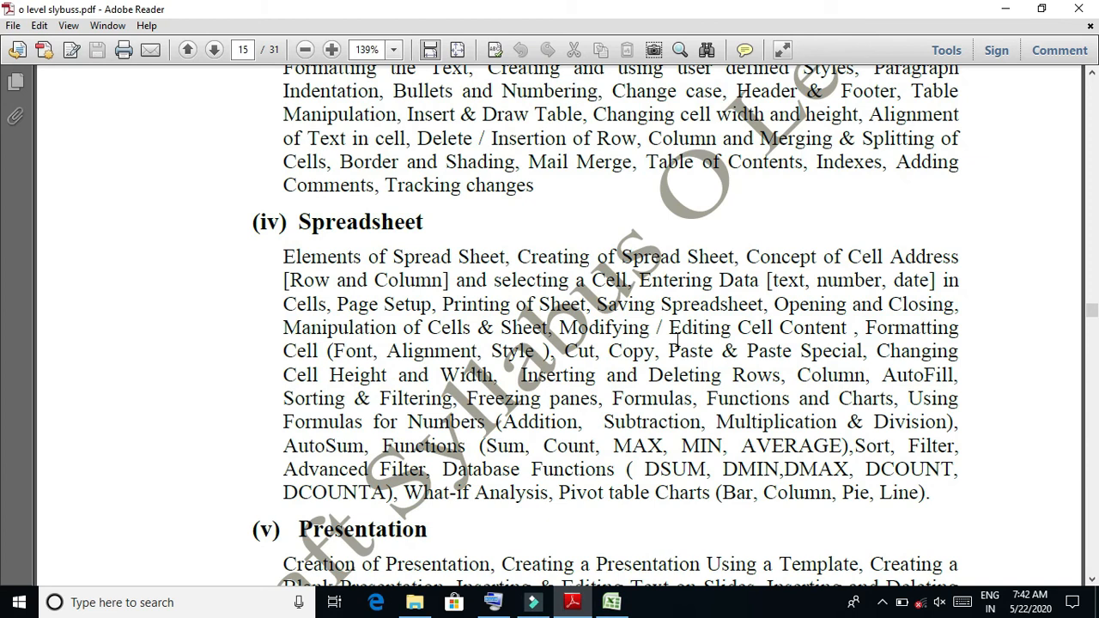
left_click(813, 333)
left_click(611, 602)
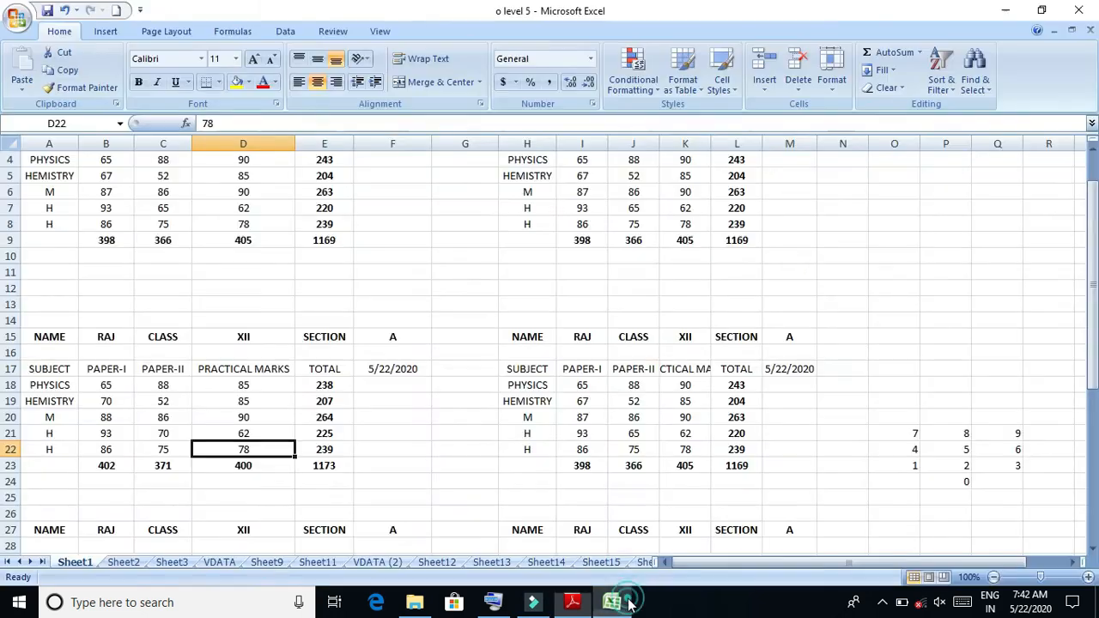
Make the name, class and section row A15:F15 bold italic and fill it with the standard light green
left_click(352, 315)
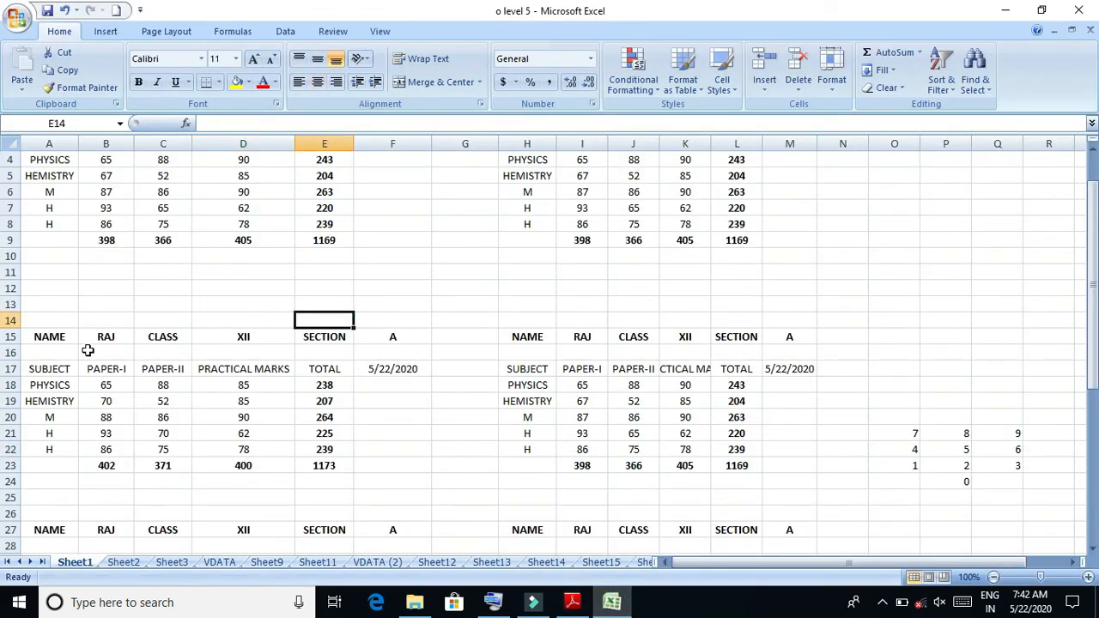
left_click_drag(34, 335, 387, 336)
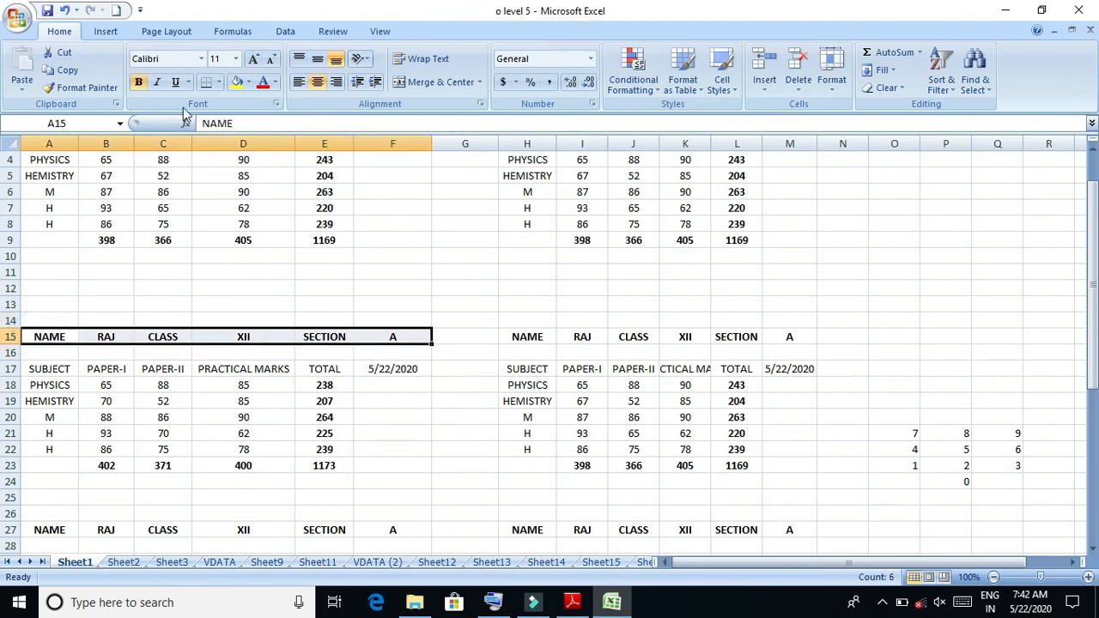
left_click(139, 82)
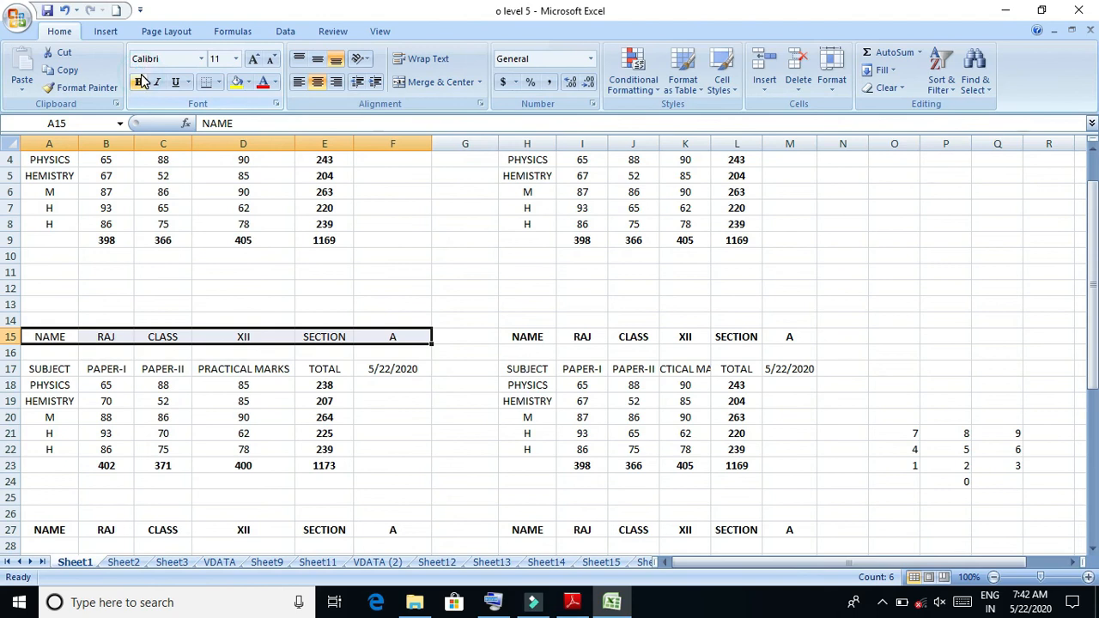
left_click(140, 82)
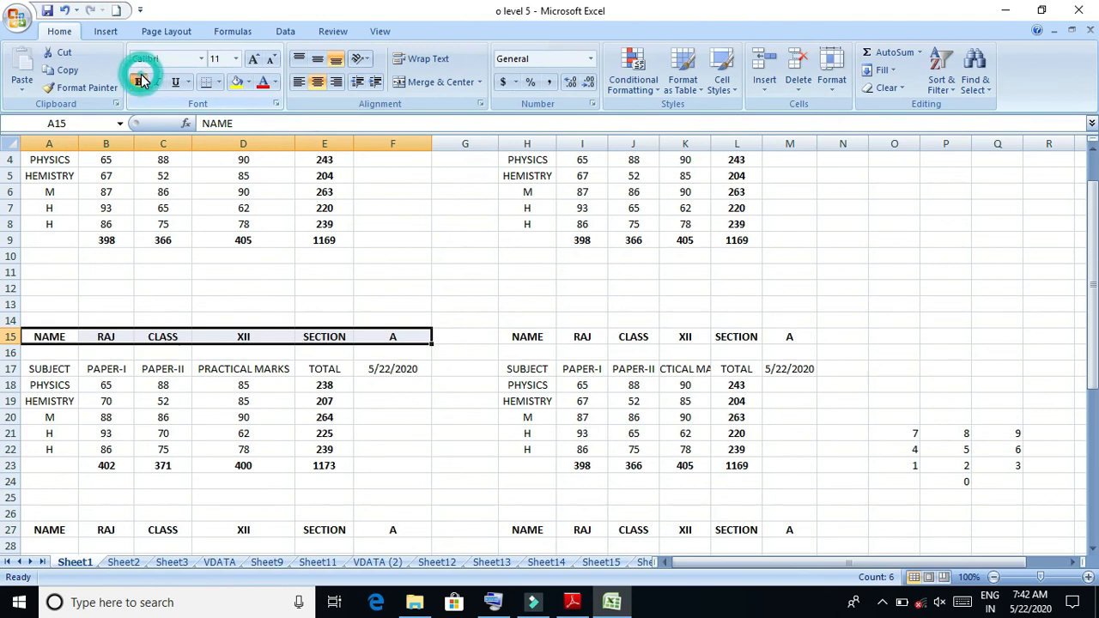
left_click(157, 82)
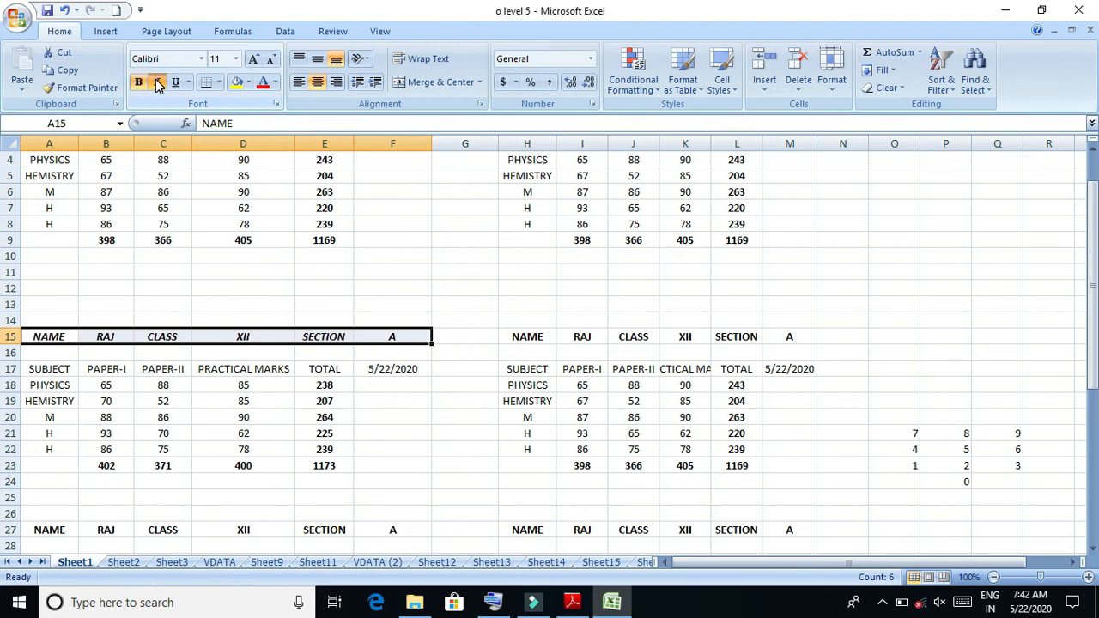
left_click(248, 84)
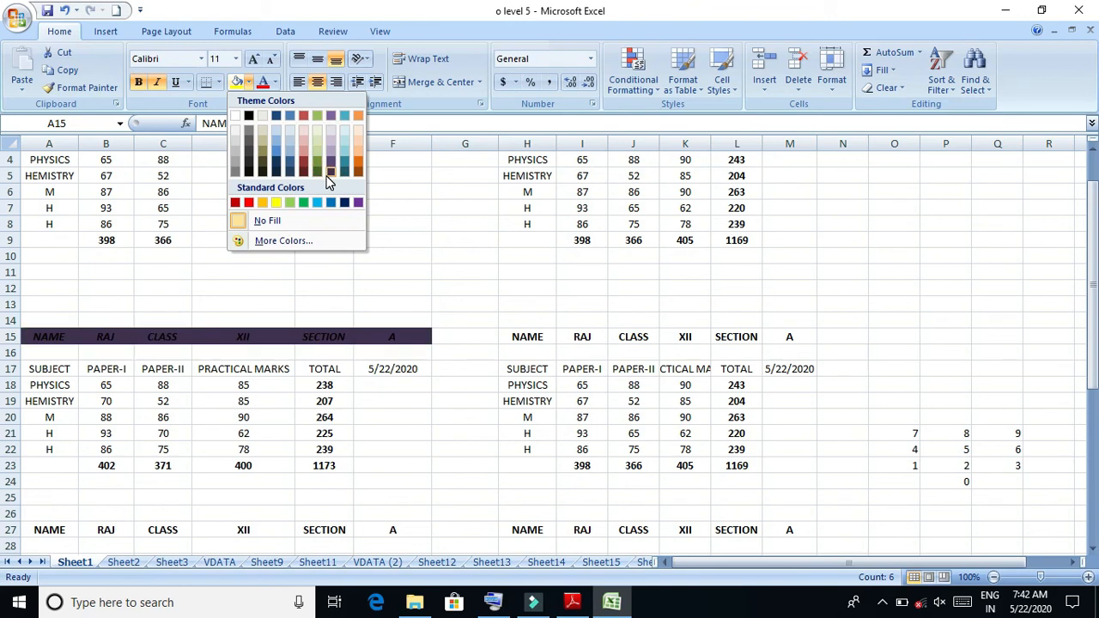
left_click(289, 202)
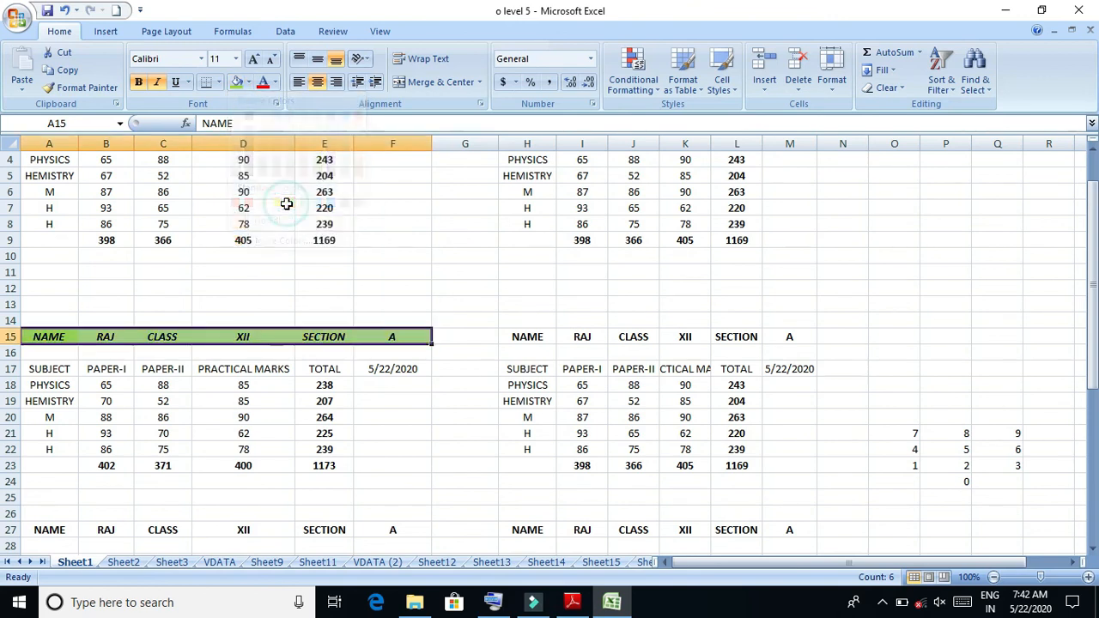
left_click(313, 273)
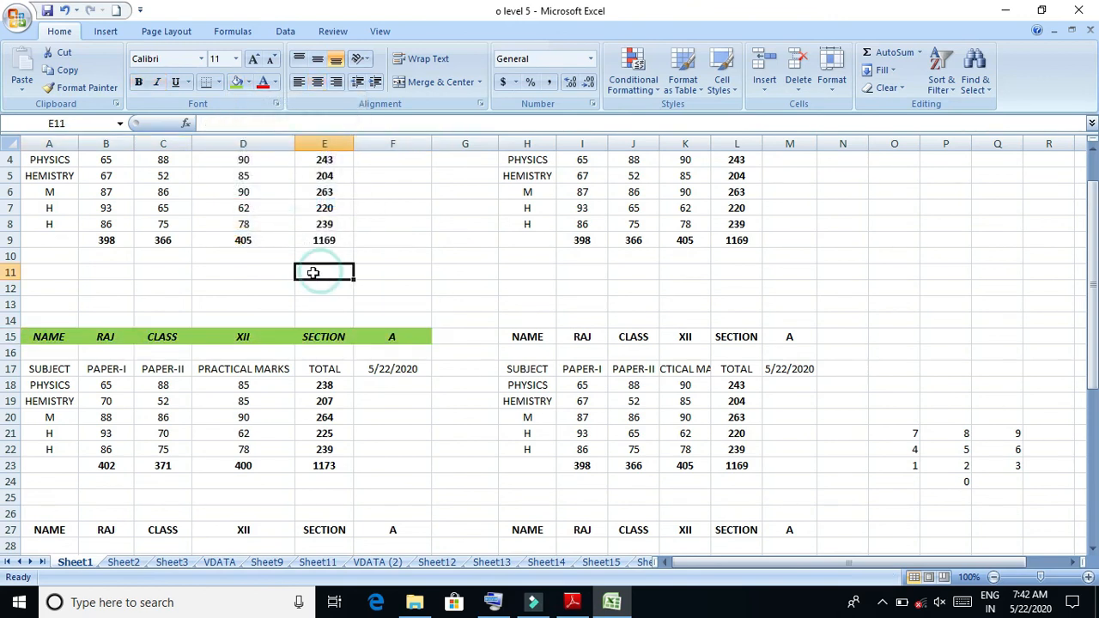
left_click(159, 331)
left_click(49, 335)
double_click(49, 336)
left_click_drag(49, 336, 156, 344)
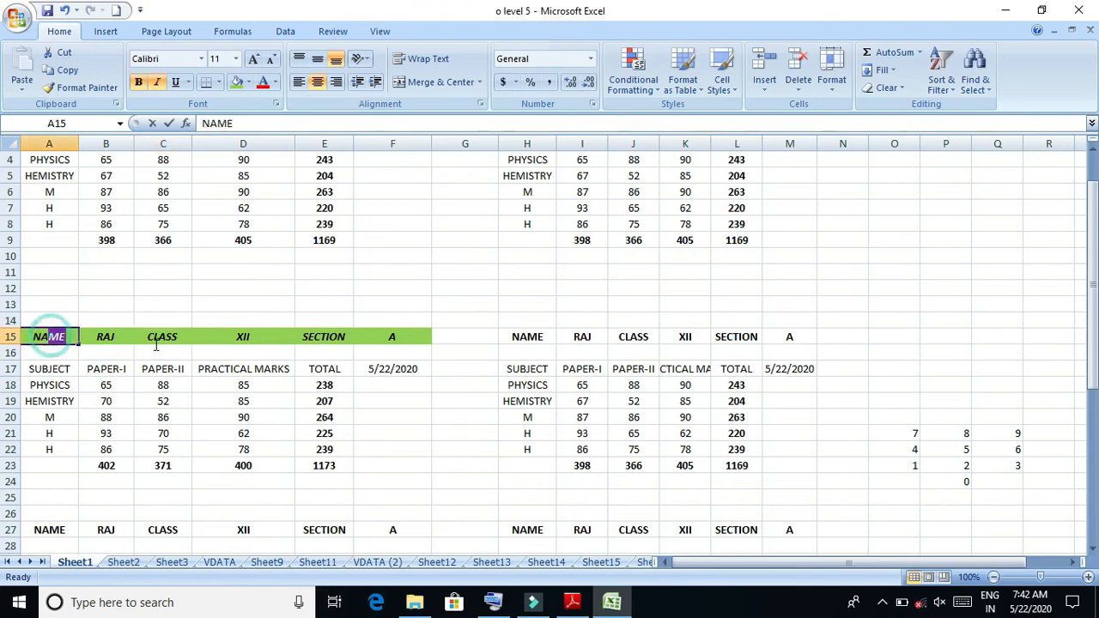
left_click(112, 401)
Change the font colour of the marks table A17:F23 to the standard green
left_click_drag(32, 371, 378, 466)
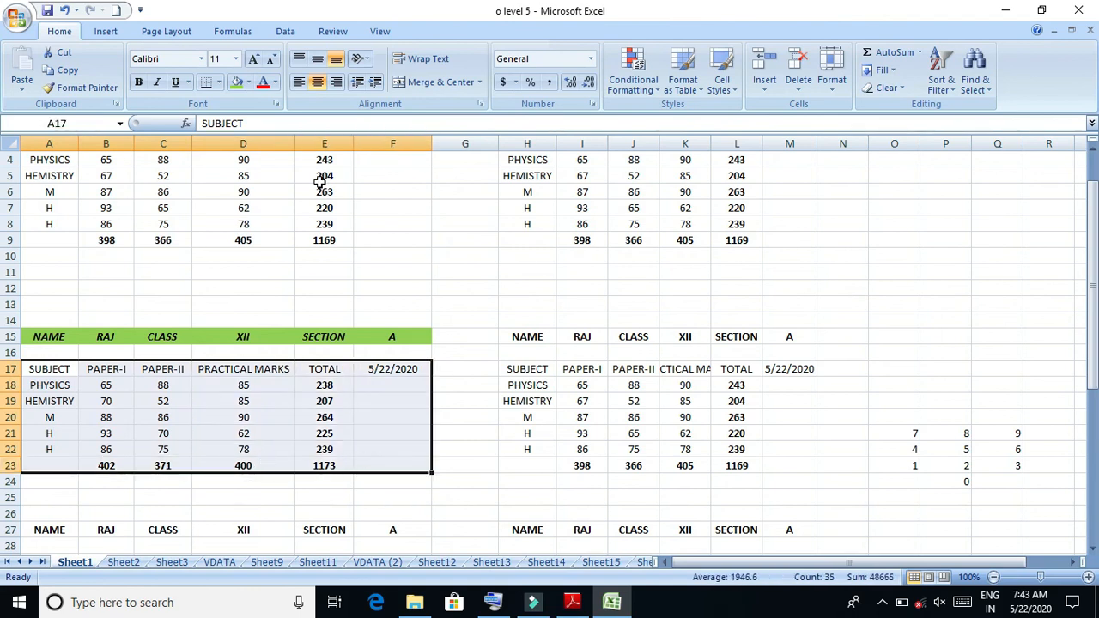
left_click(275, 82)
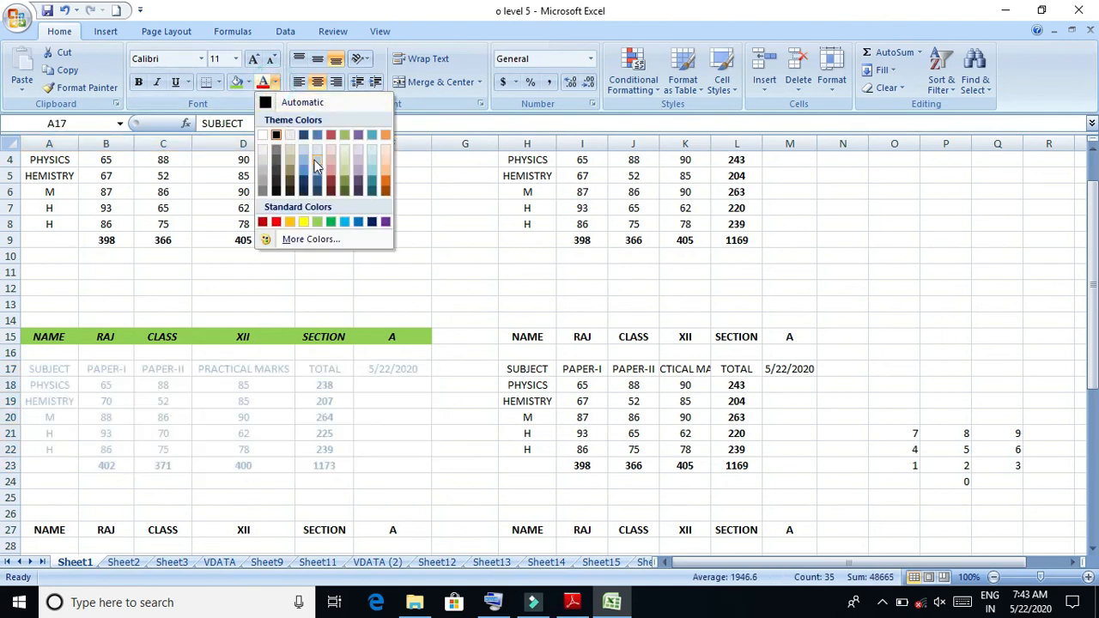
left_click(332, 223)
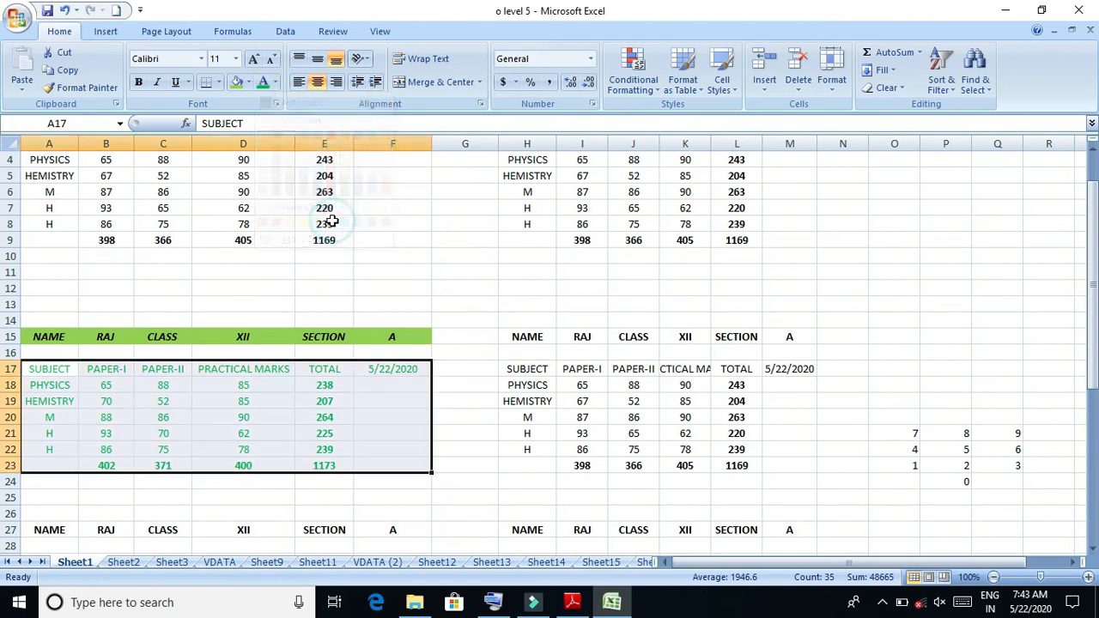
left_click(368, 268)
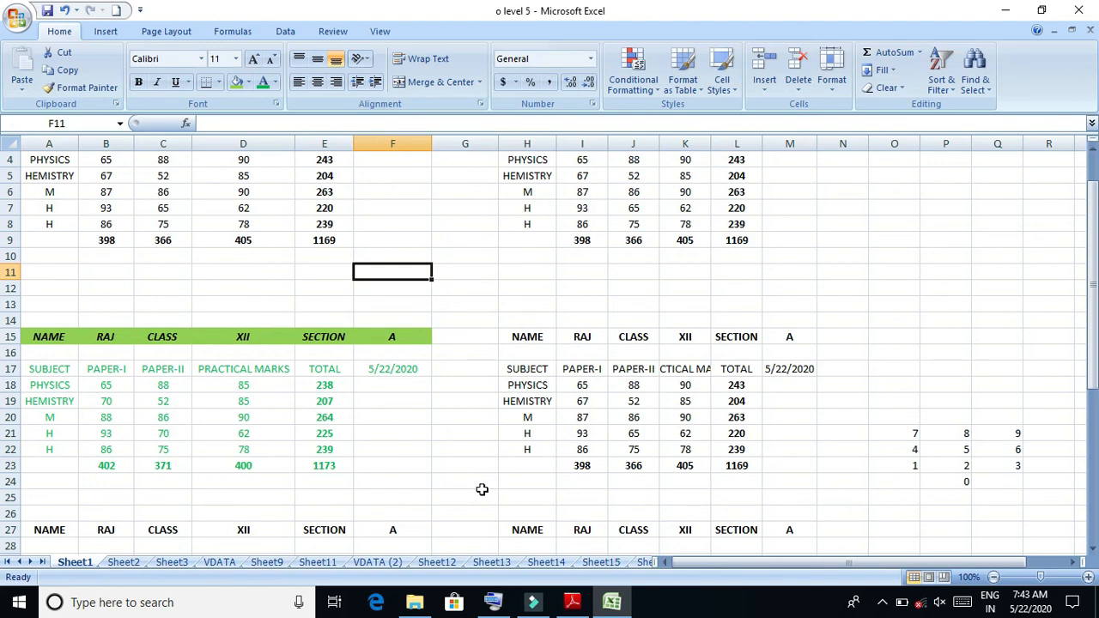
Apply All Borders to the whole marks block A15:F24
left_click(388, 376)
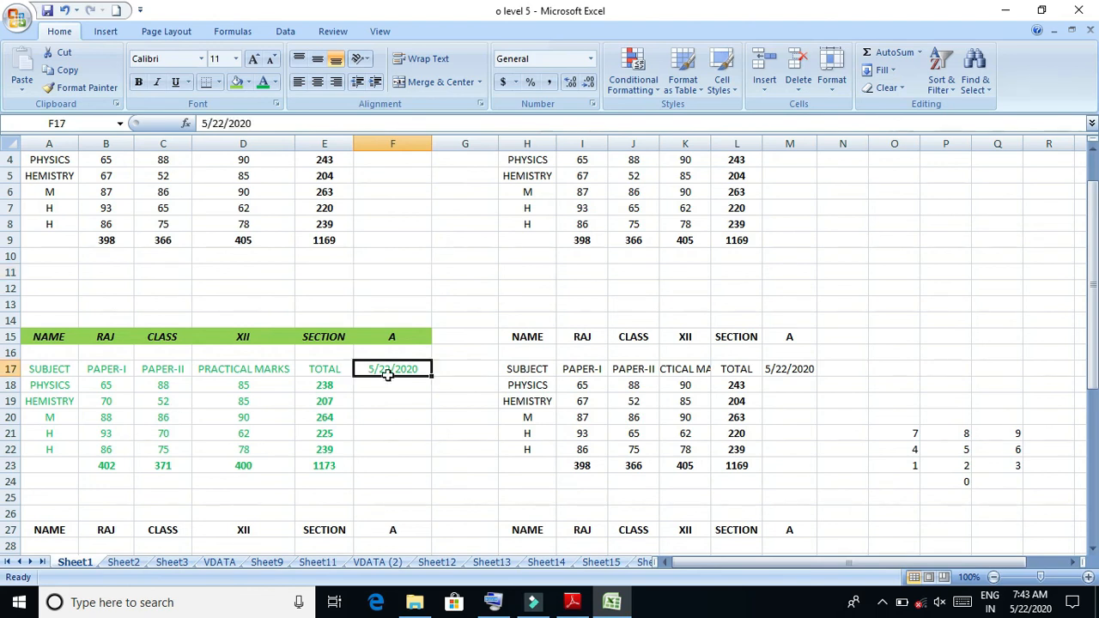
left_click(196, 318)
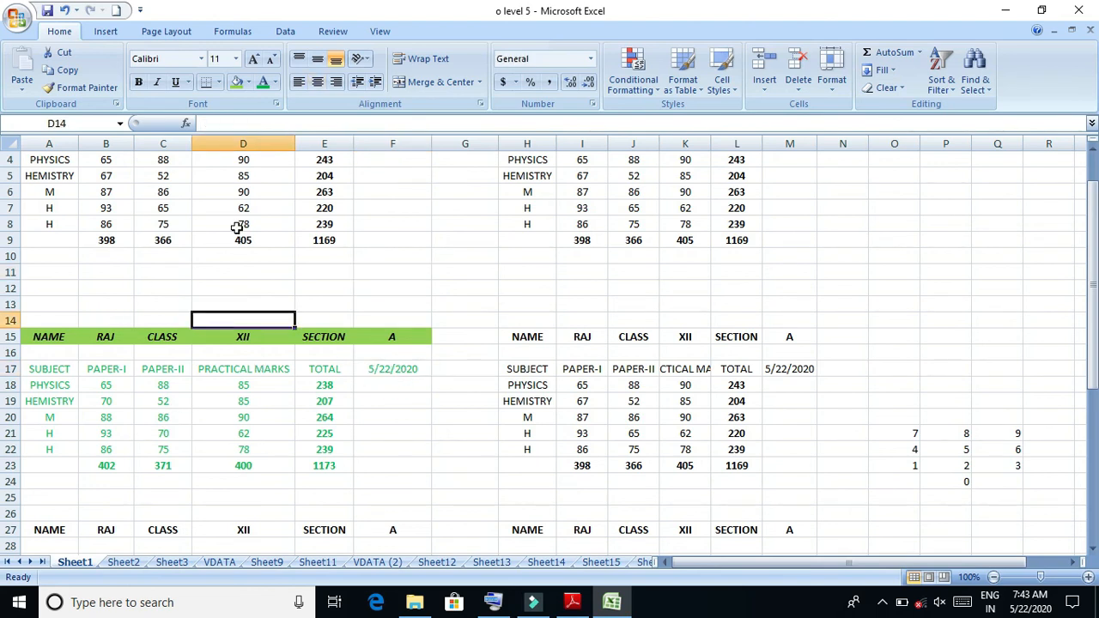
left_click(174, 388)
left_click_drag(52, 335, 406, 483)
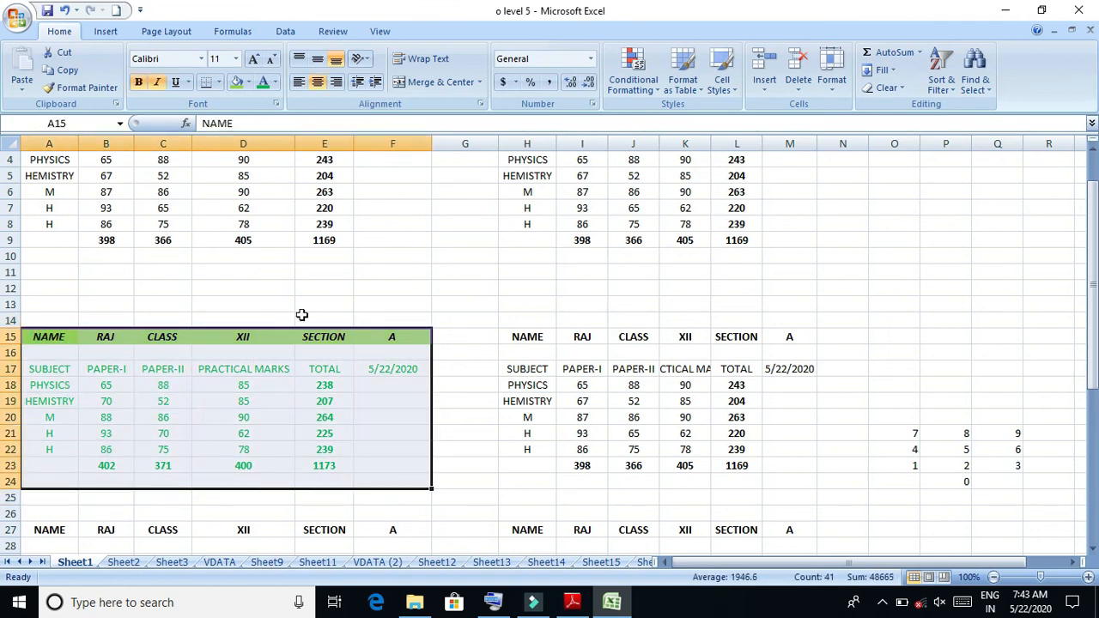
left_click(218, 82)
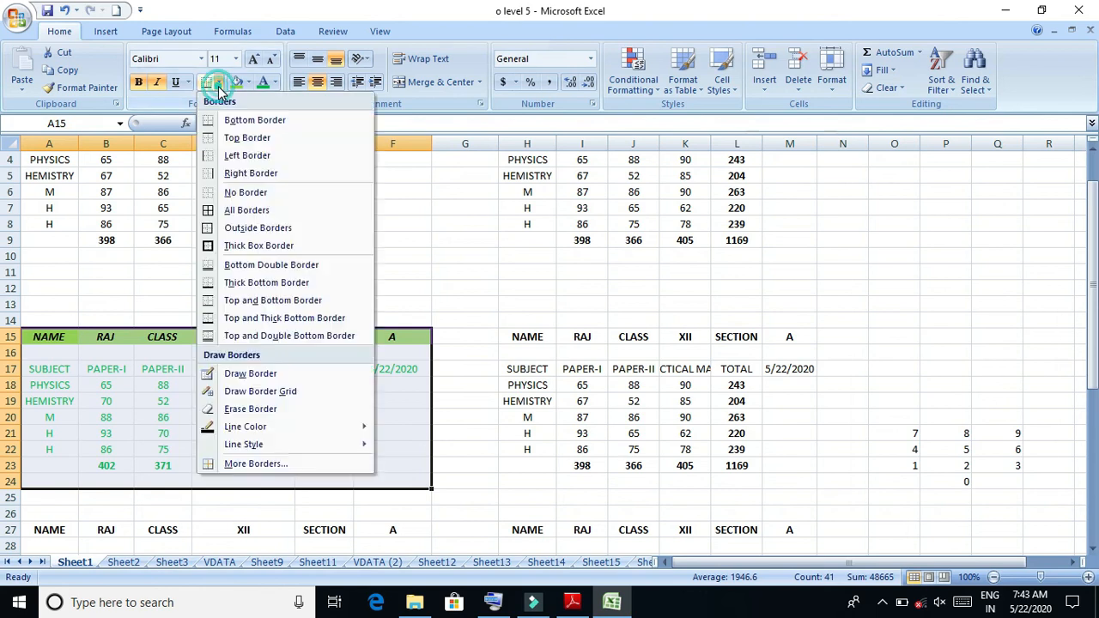
left_click(259, 210)
left_click(286, 239)
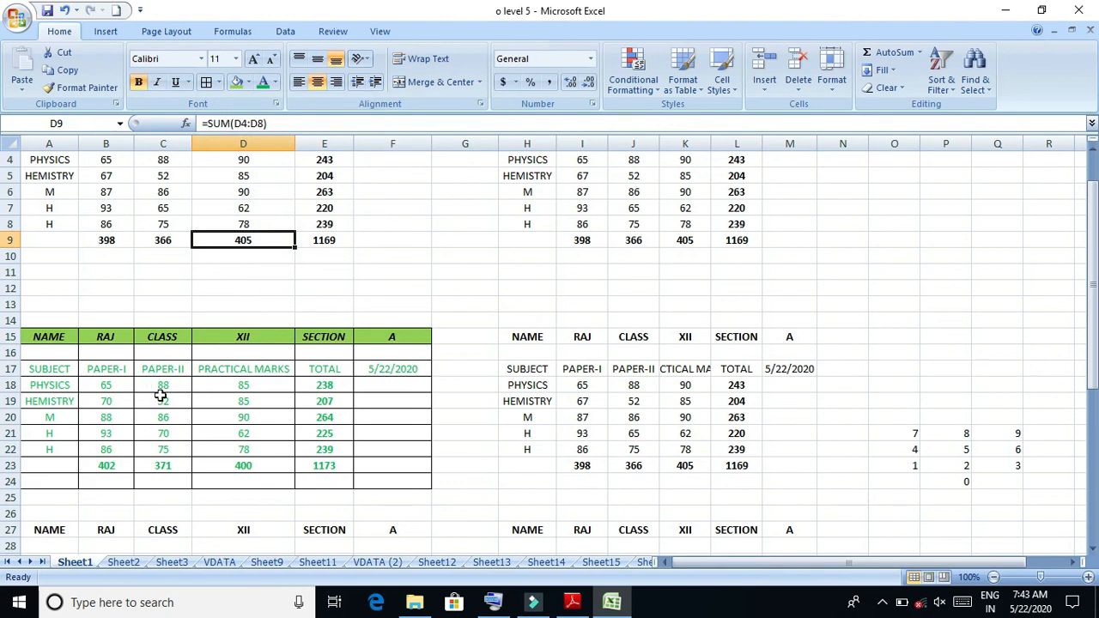
Check the formatted marks table A15:F24 in Print Preview at full zoom, and return to the sheet
left_click_drag(52, 337, 396, 480)
left_click(18, 17)
mouse_move(90, 198)
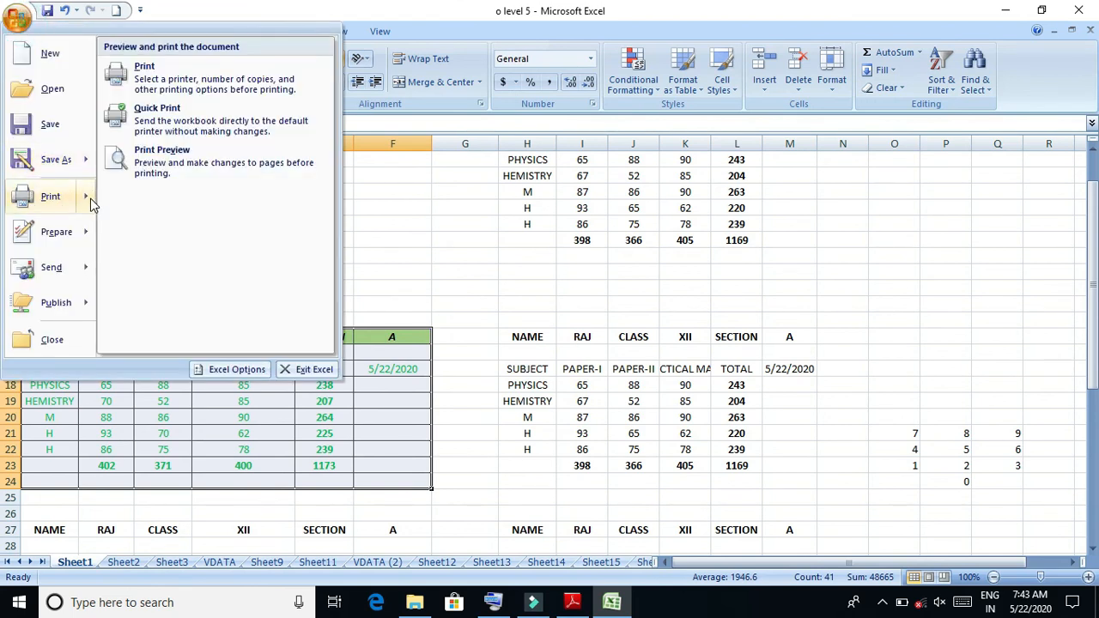
left_click(176, 172)
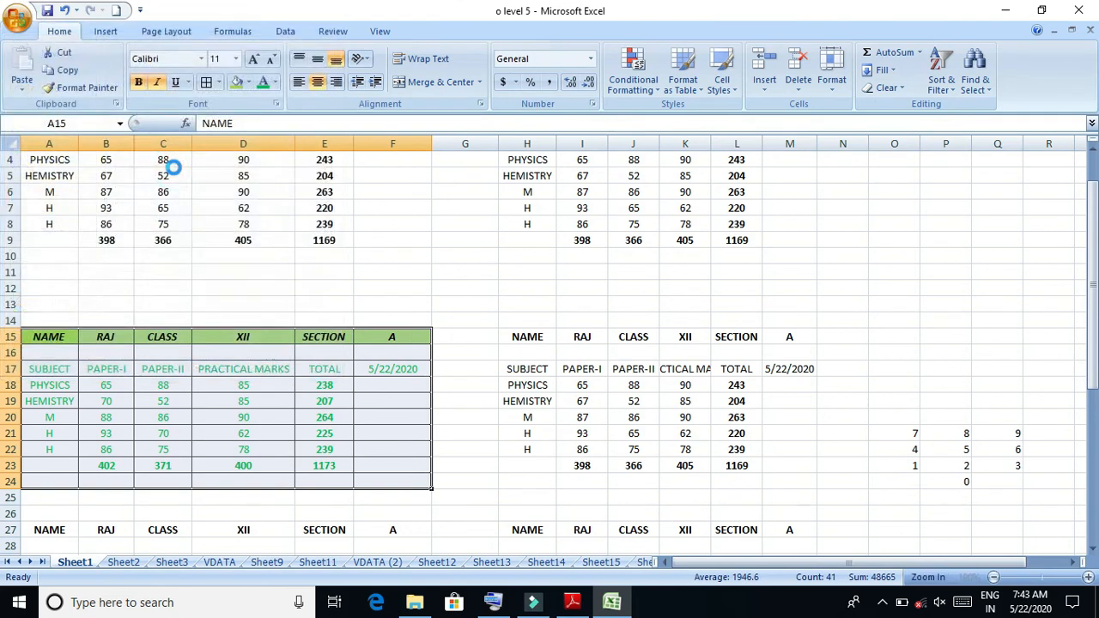
left_click(449, 286)
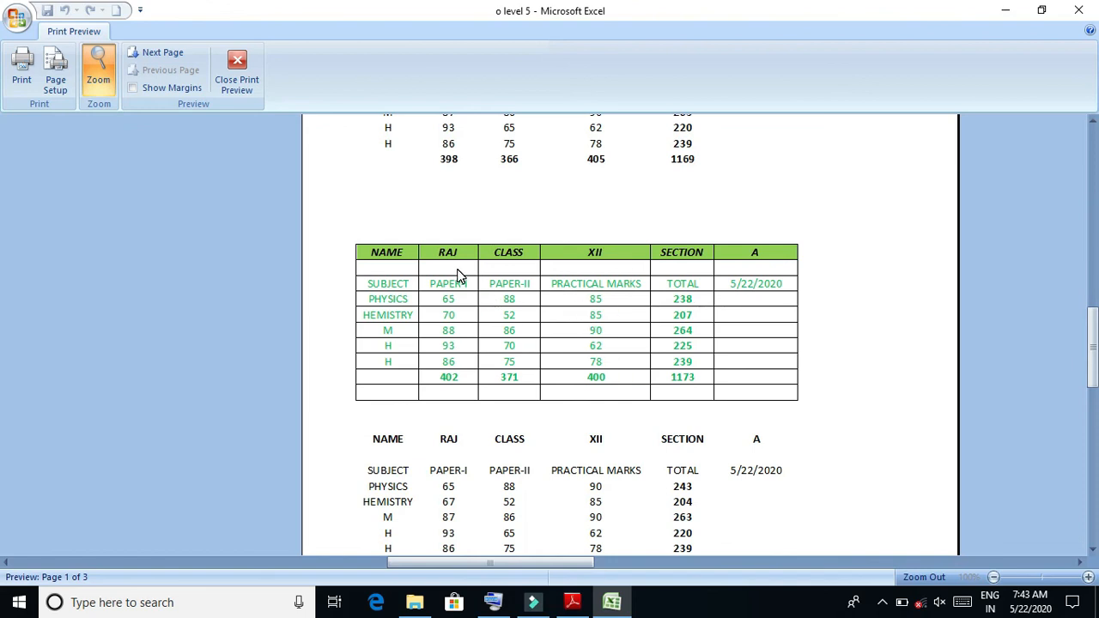
left_click(236, 84)
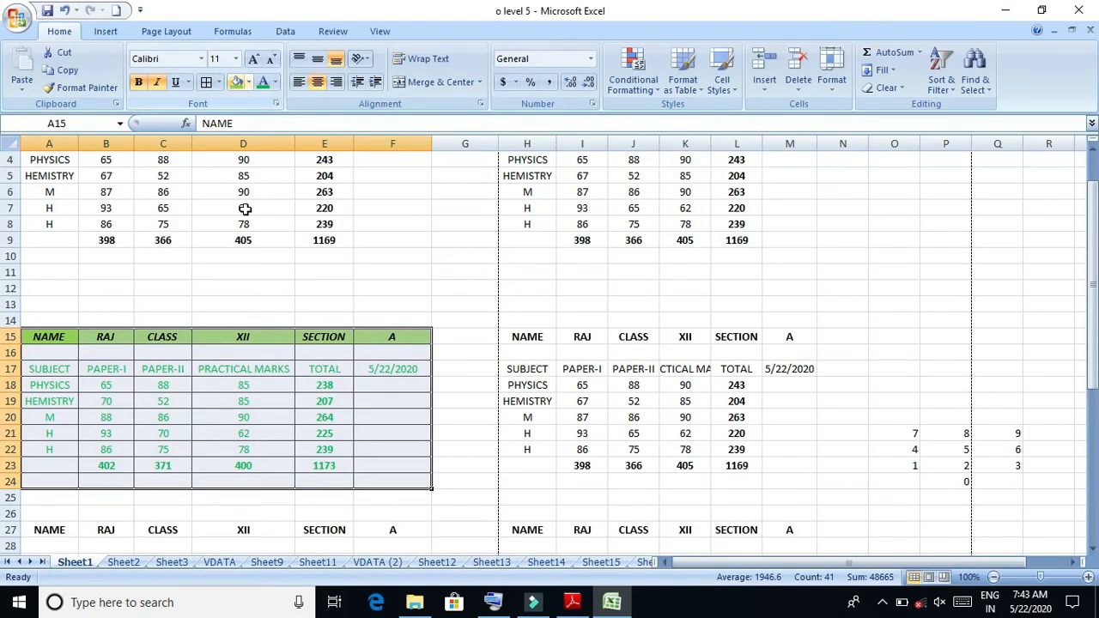
left_click(305, 300)
left_click(163, 298)
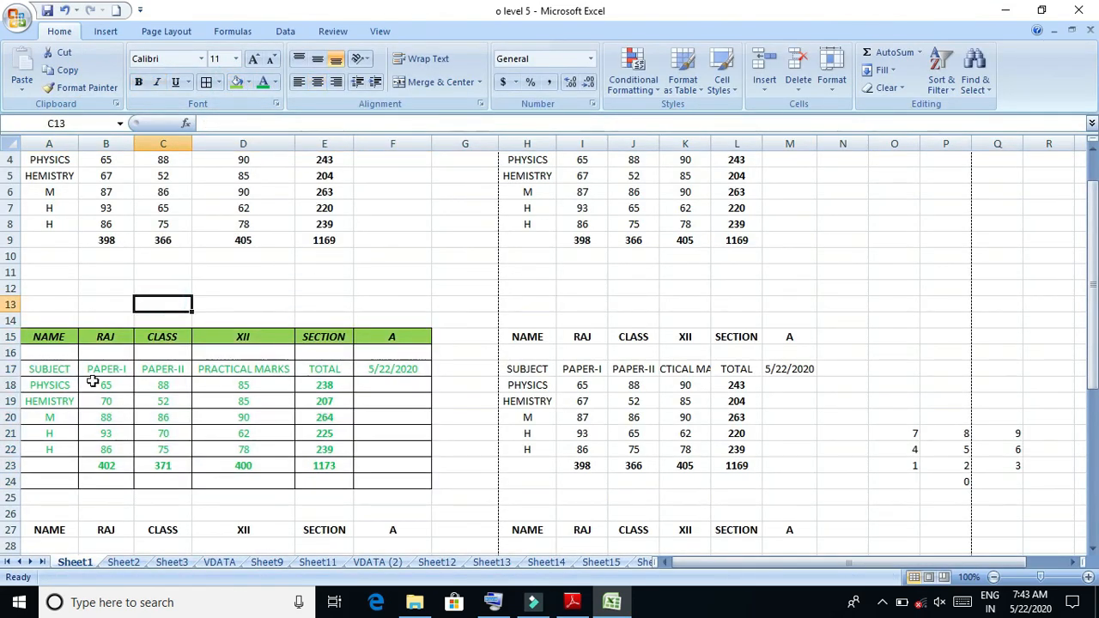
Copy the formatted marks table A15:F24 and paste it at O4
left_click_drag(51, 339, 385, 483)
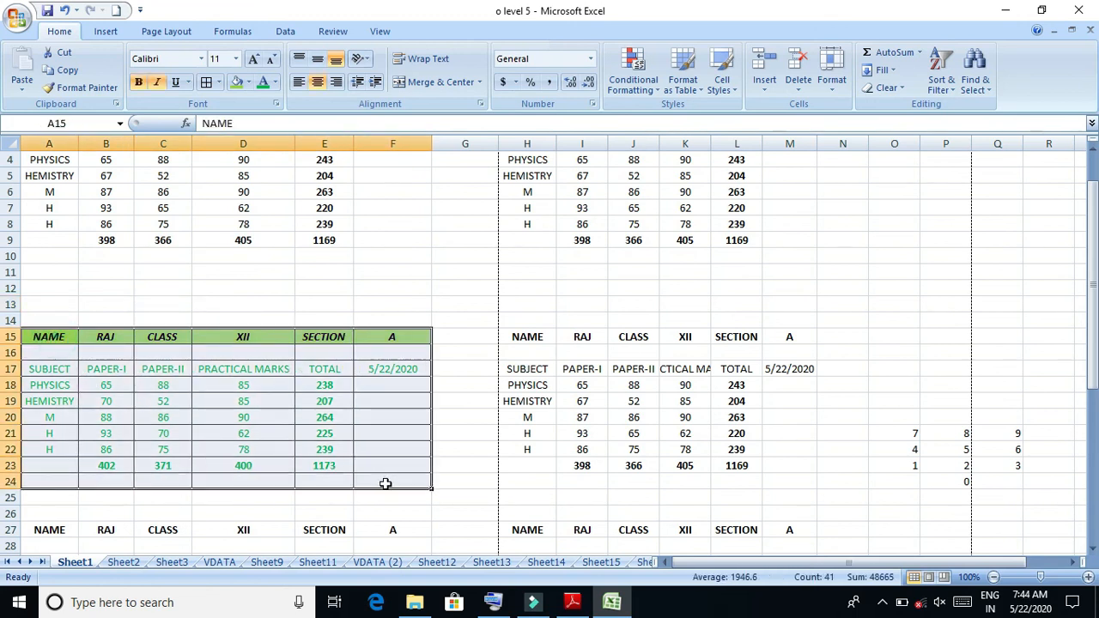
left_click(60, 69)
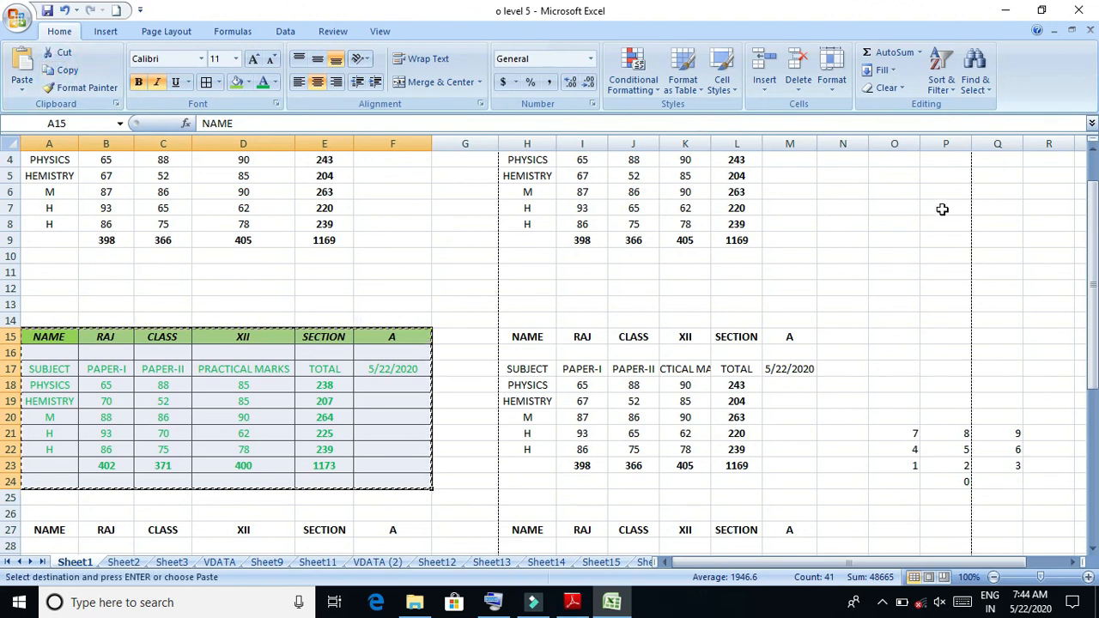
left_click(883, 167)
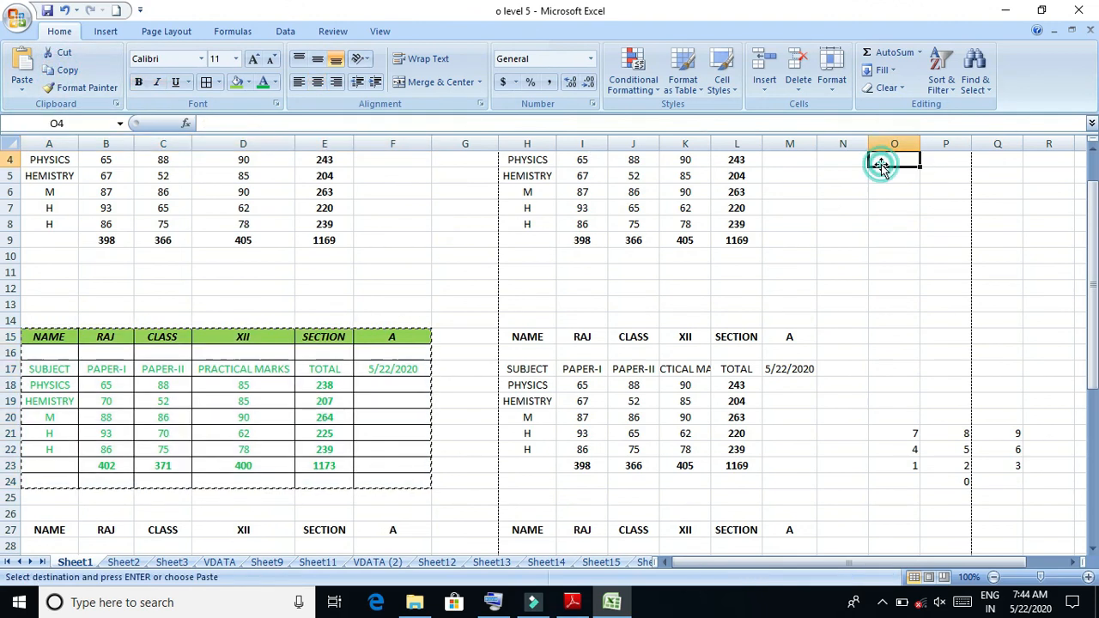
left_click(21, 67)
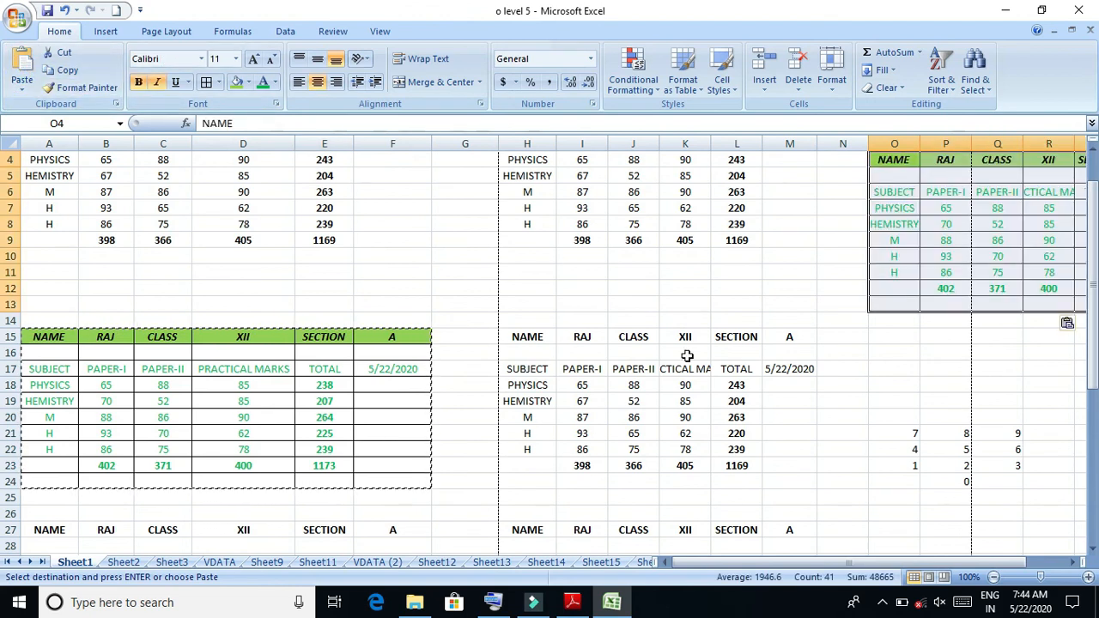
left_click_drag(786, 562, 825, 561)
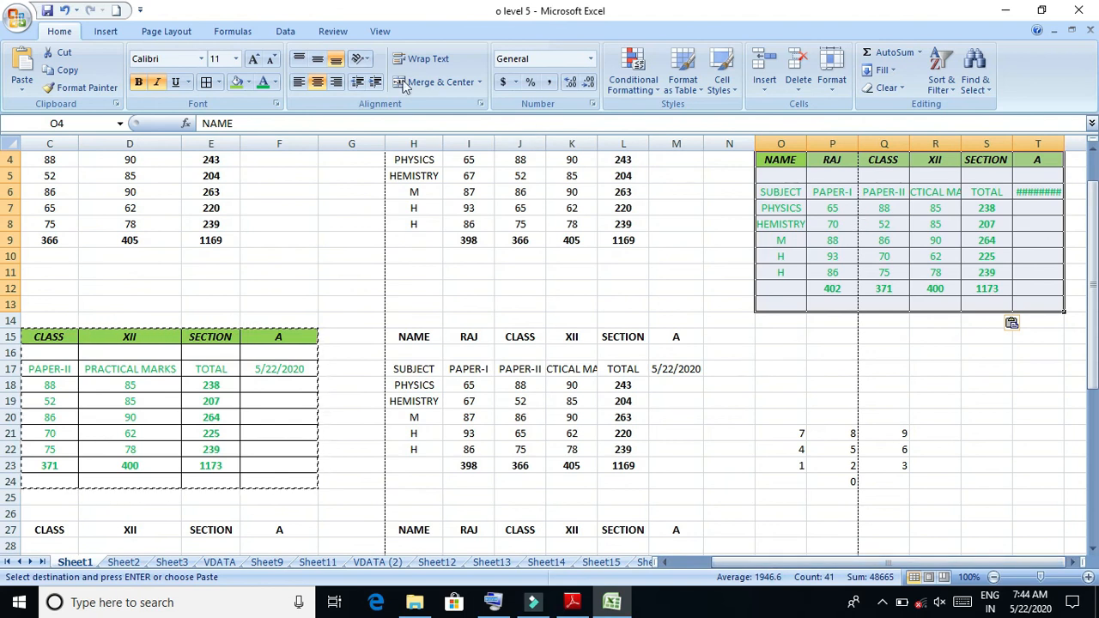
Cut the pasted marks table from O4 and move it to O26
left_click(57, 53)
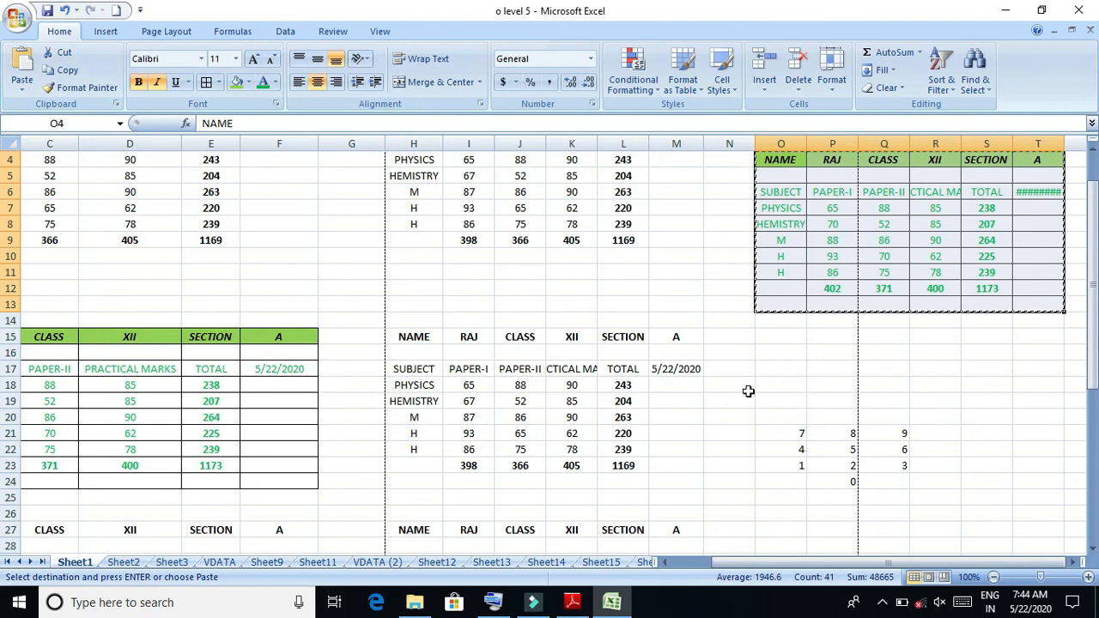
left_click(793, 509)
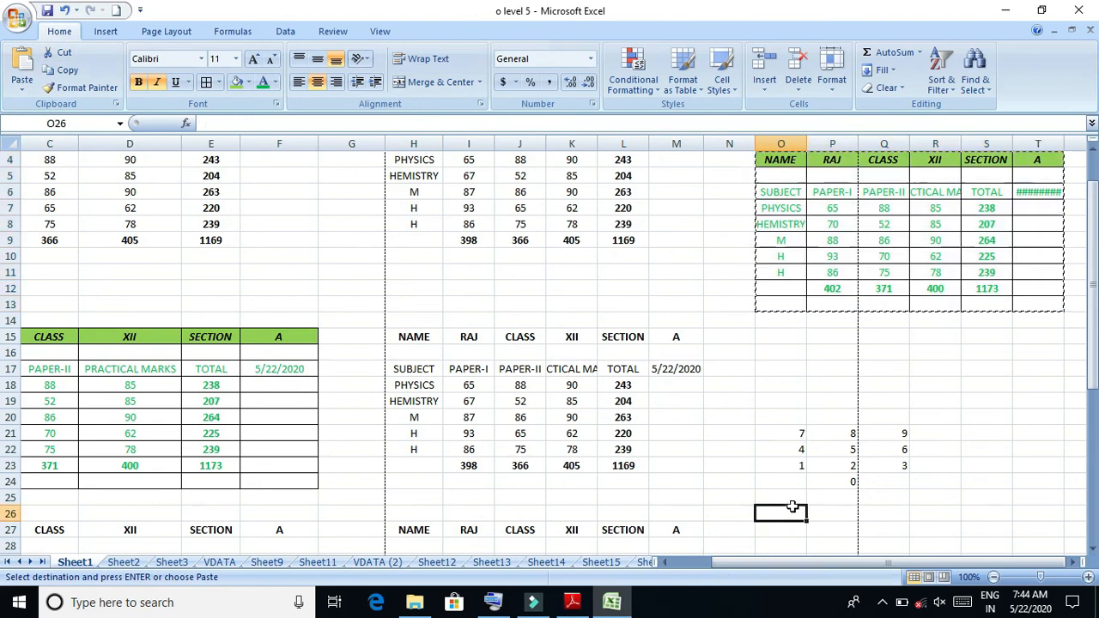
left_click(22, 69)
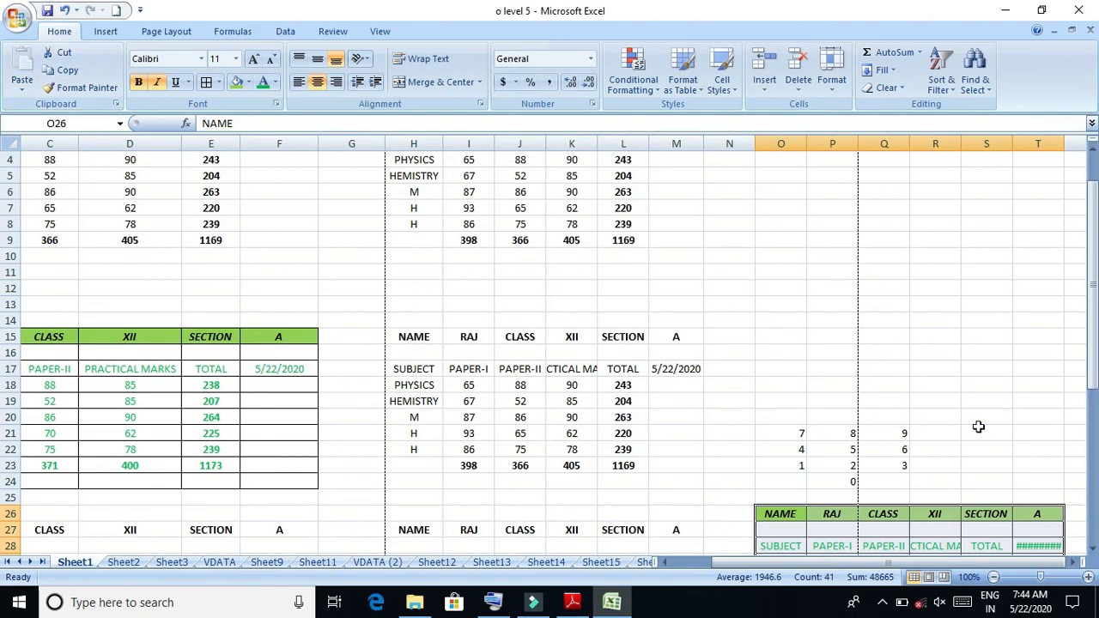
left_click_drag(1093, 365, 1080, 261)
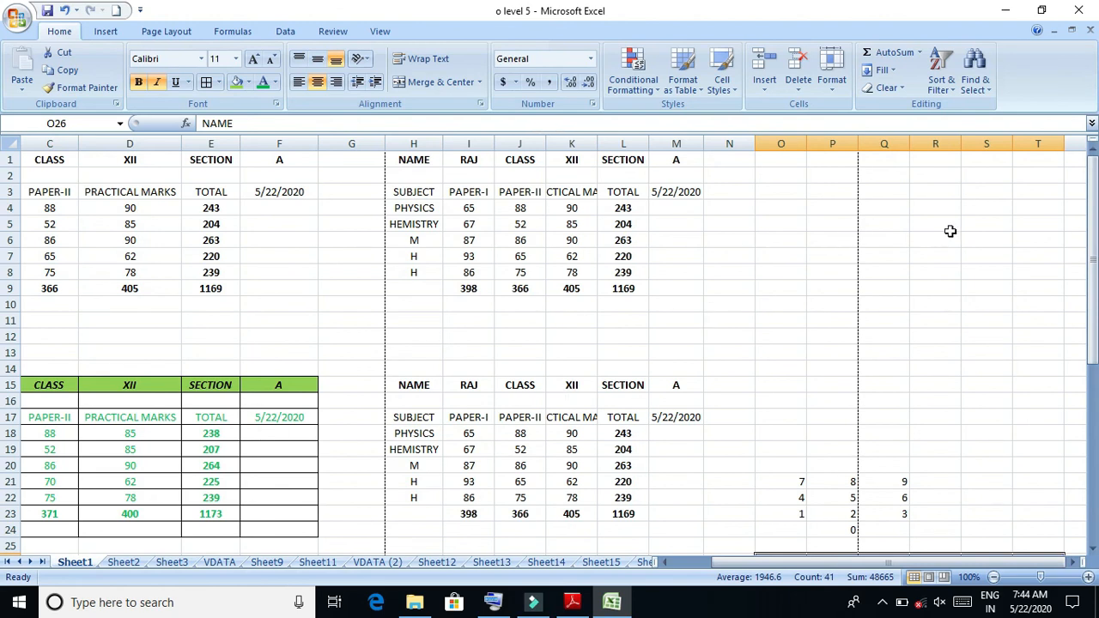
left_click_drag(1097, 313, 1098, 430)
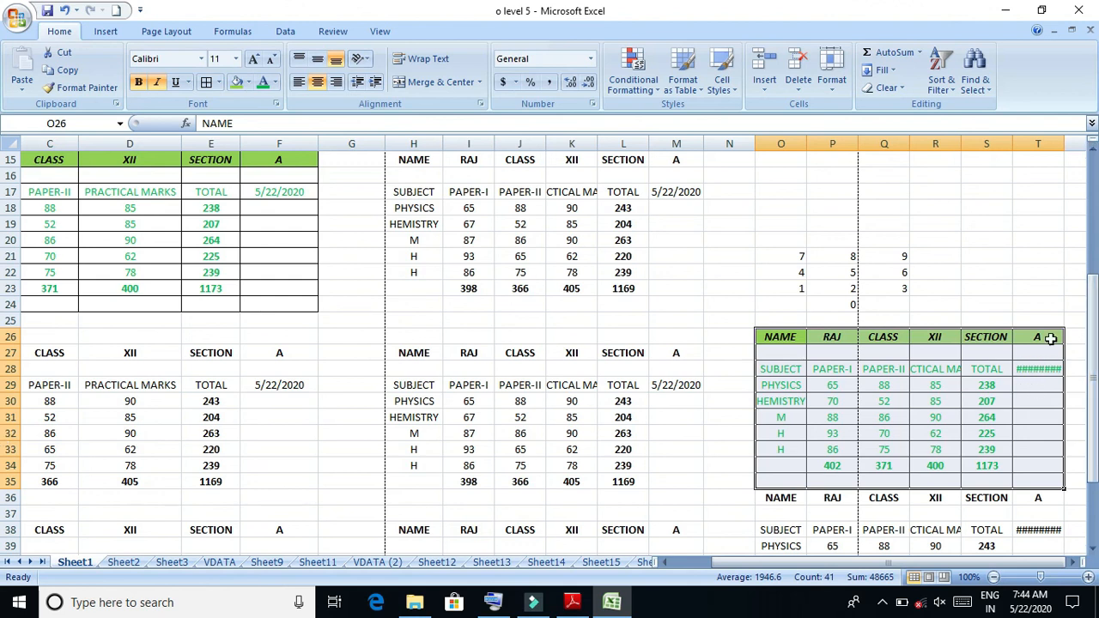
AutoFit the width of column T, and try to save the workbook, accepting the prompt to open file 324E3730 and cancelling Save As
double_click(1064, 145)
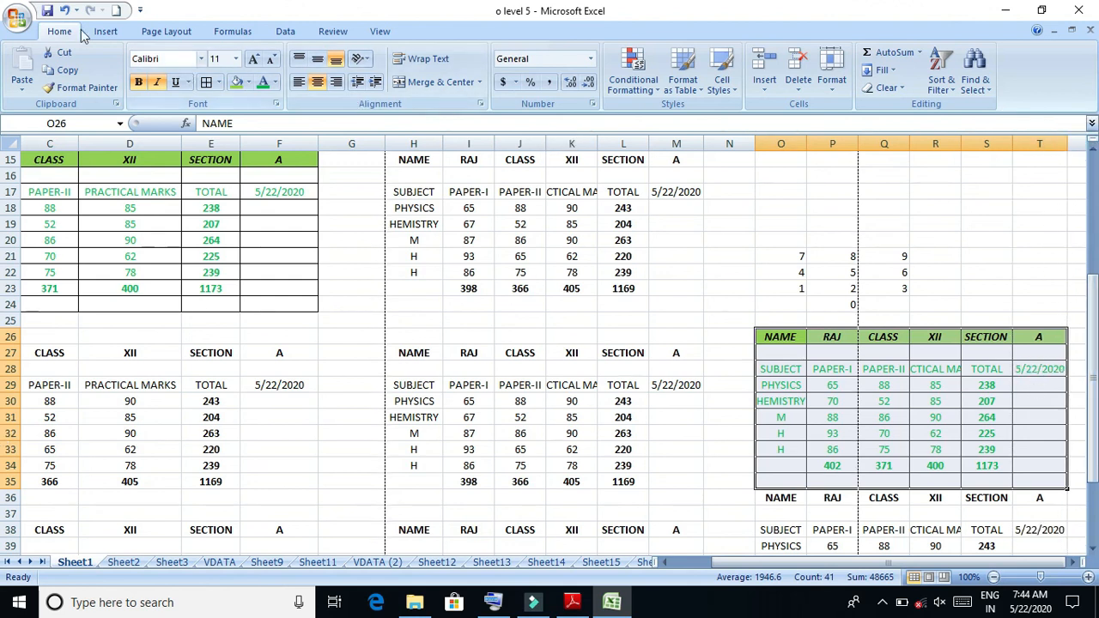
left_click(48, 10)
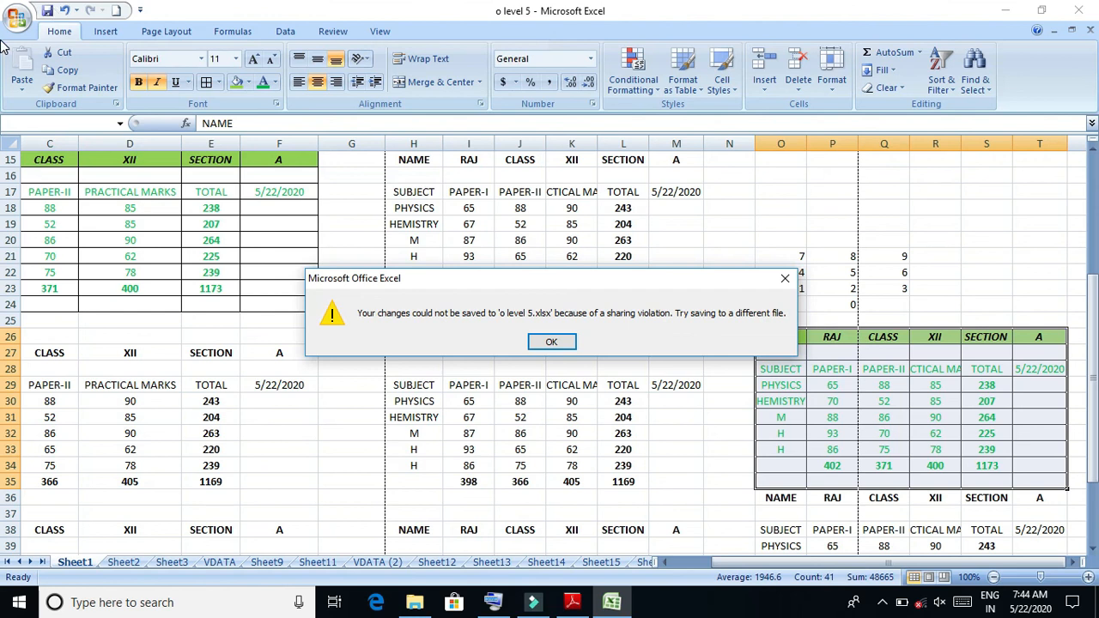
left_click(555, 342)
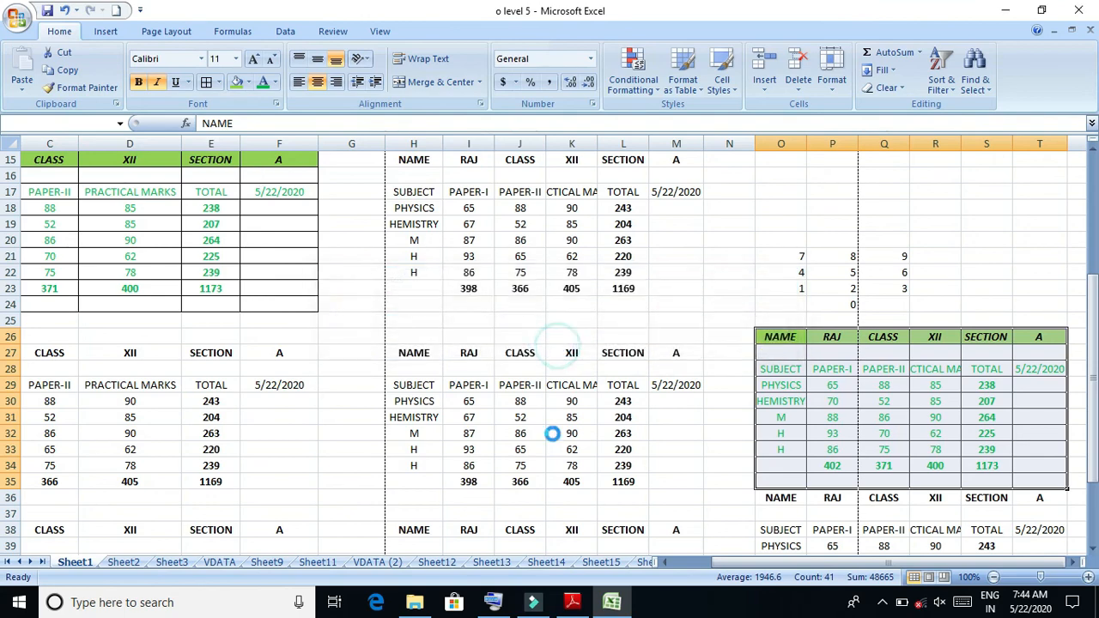
left_click(572, 605)
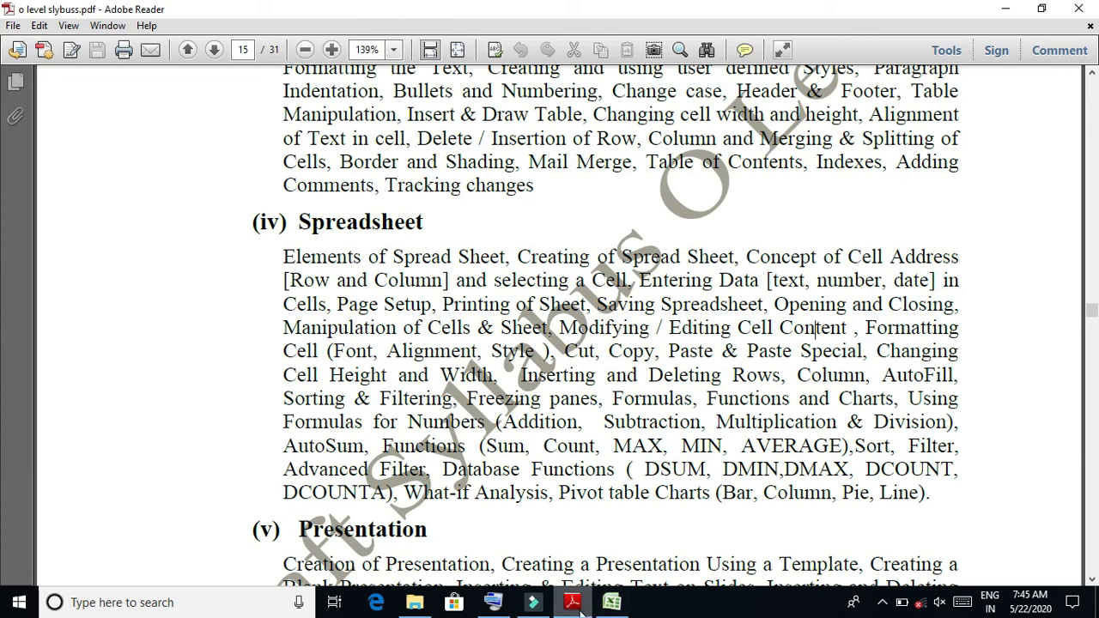
left_click(610, 604)
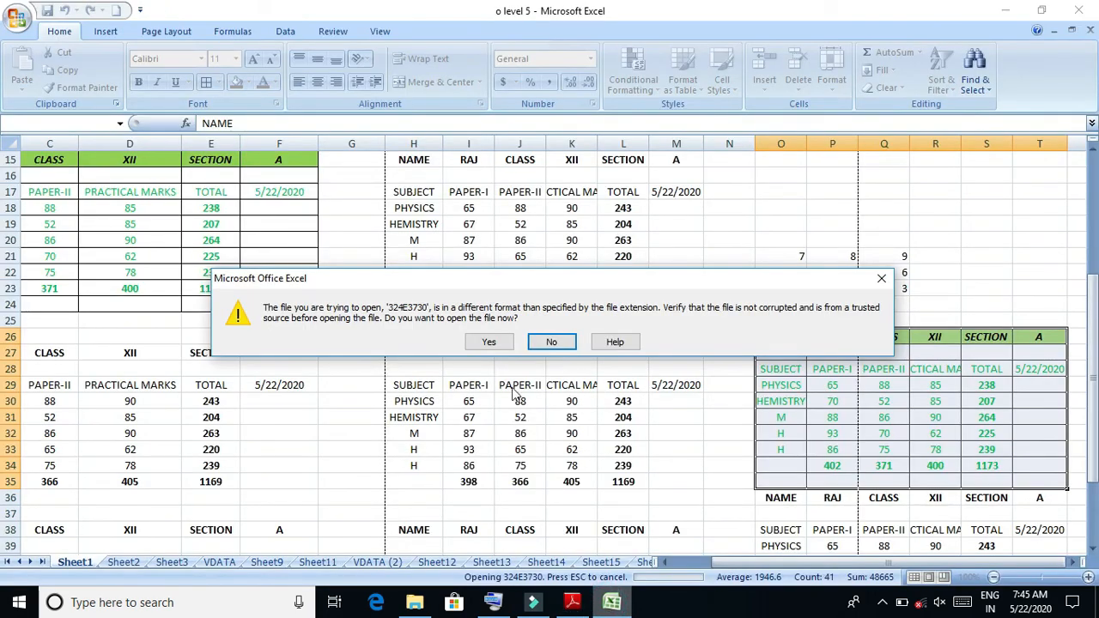
left_click(487, 342)
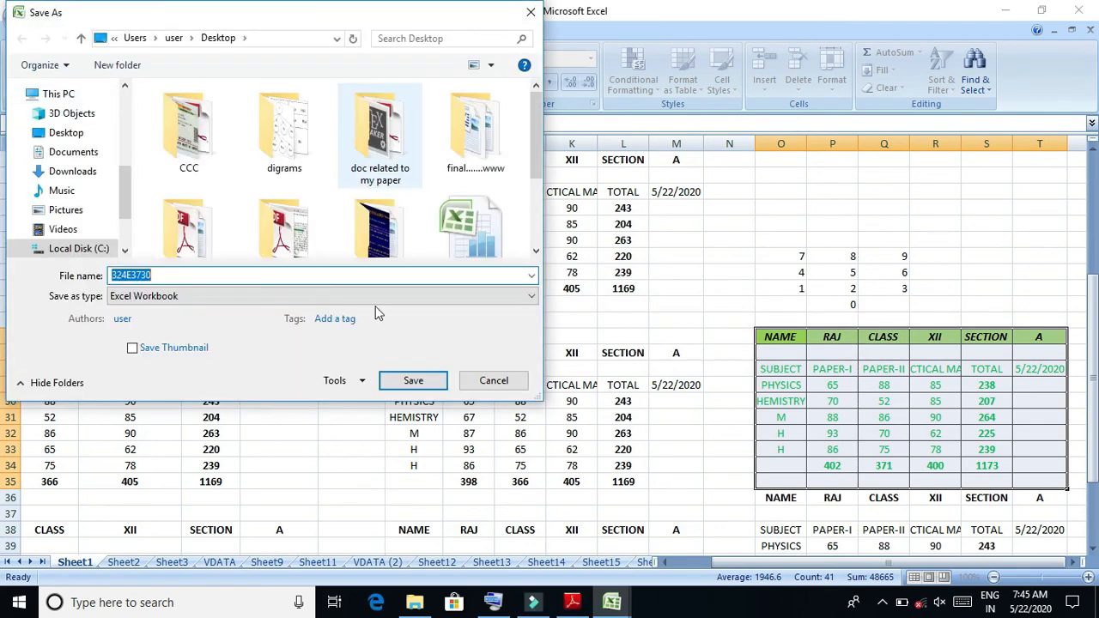
left_click(491, 383)
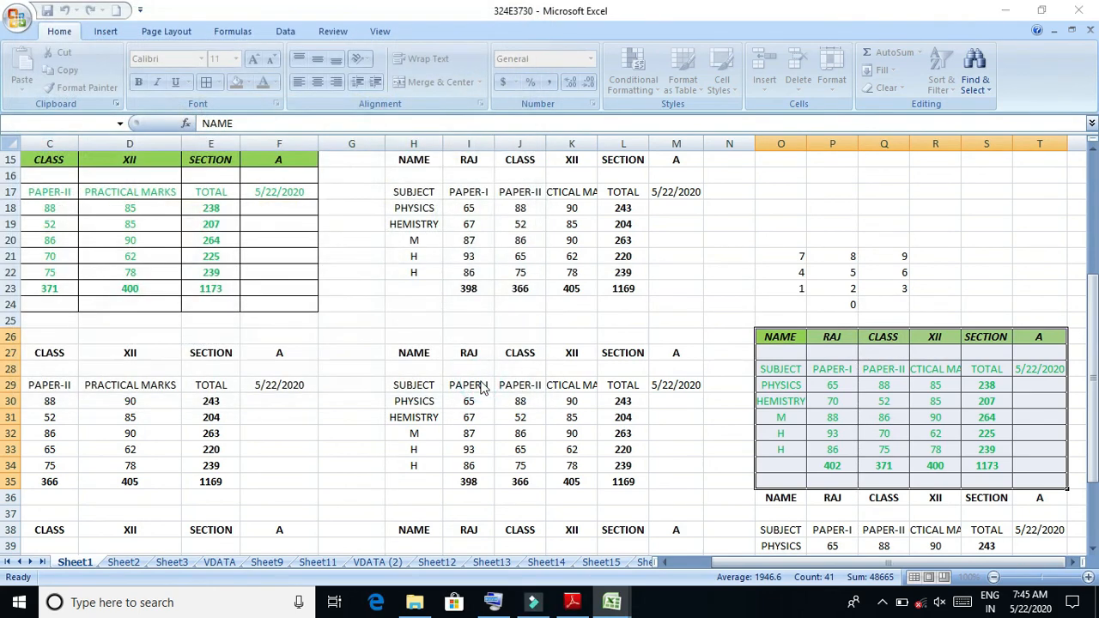
left_click(564, 364)
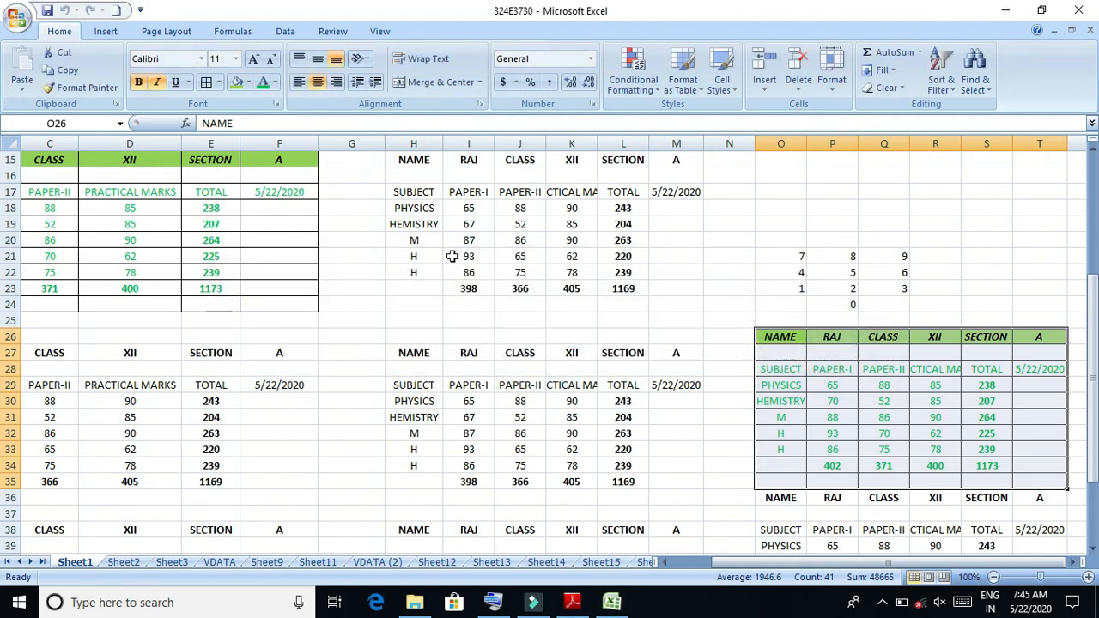
Paint the formatting of the marks table at O26 onto the block starting at F30, viewing the Office Clipboard's display options on the way
left_click(77, 88)
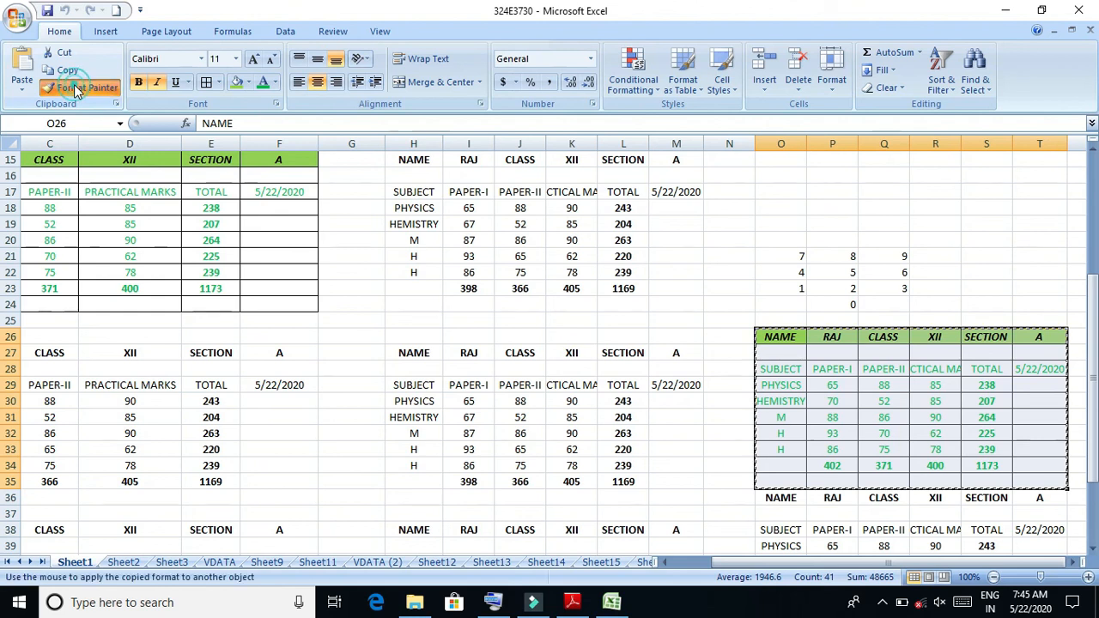
left_click(116, 104)
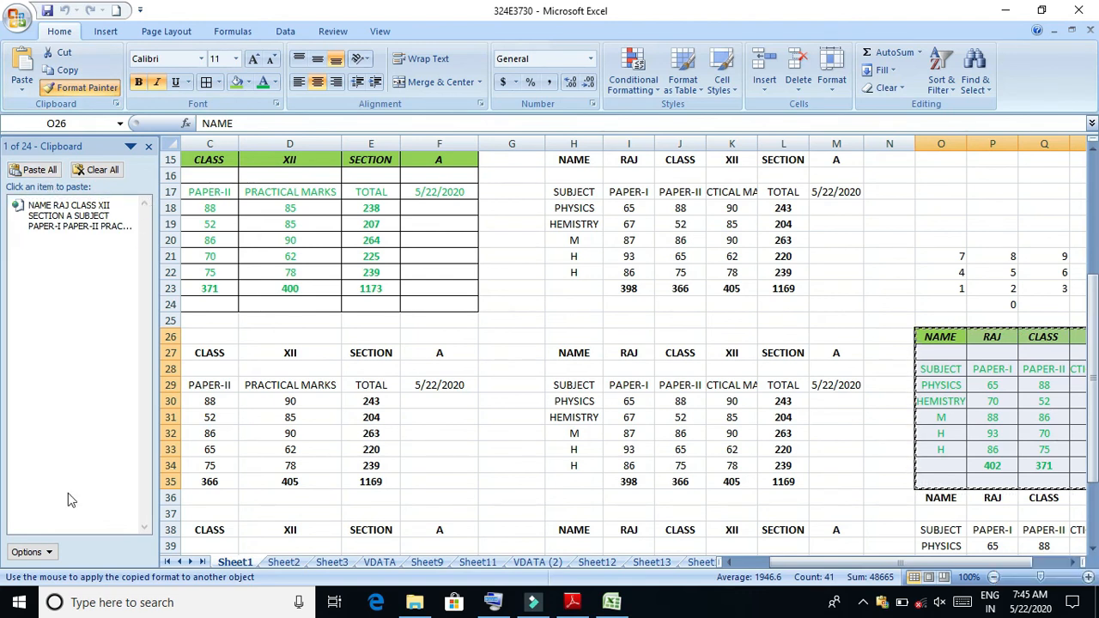
left_click(48, 554)
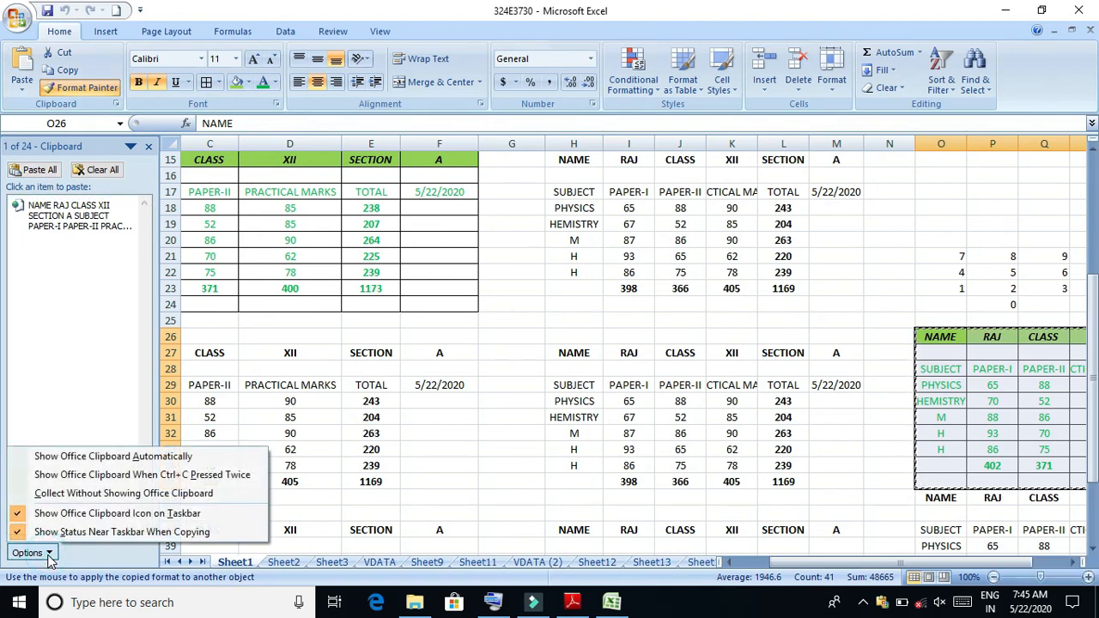
left_click(417, 404)
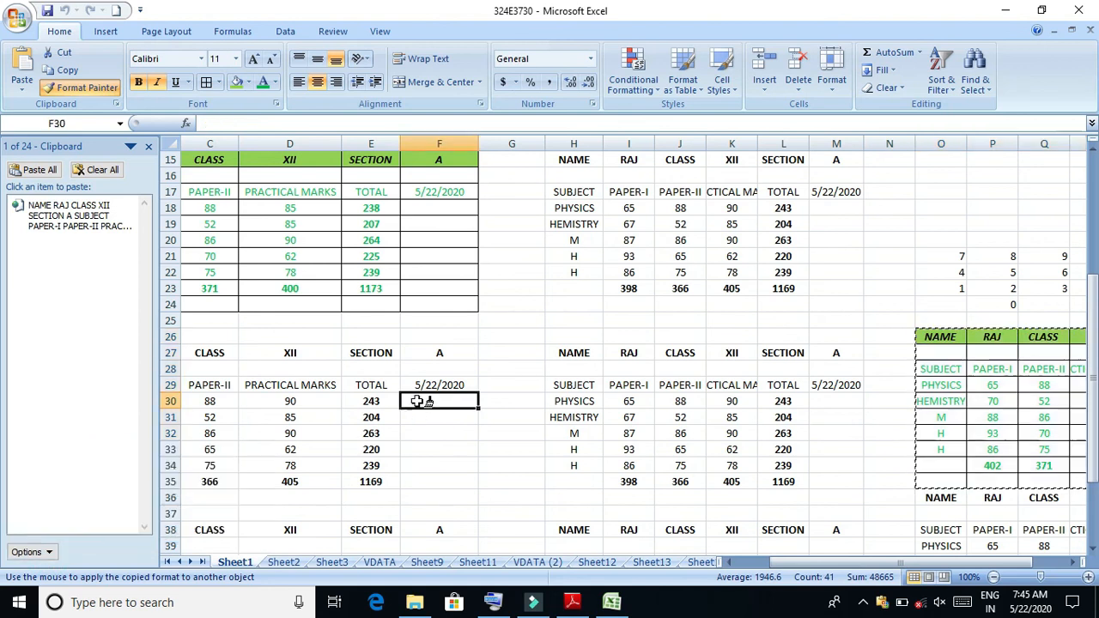
left_click(470, 343)
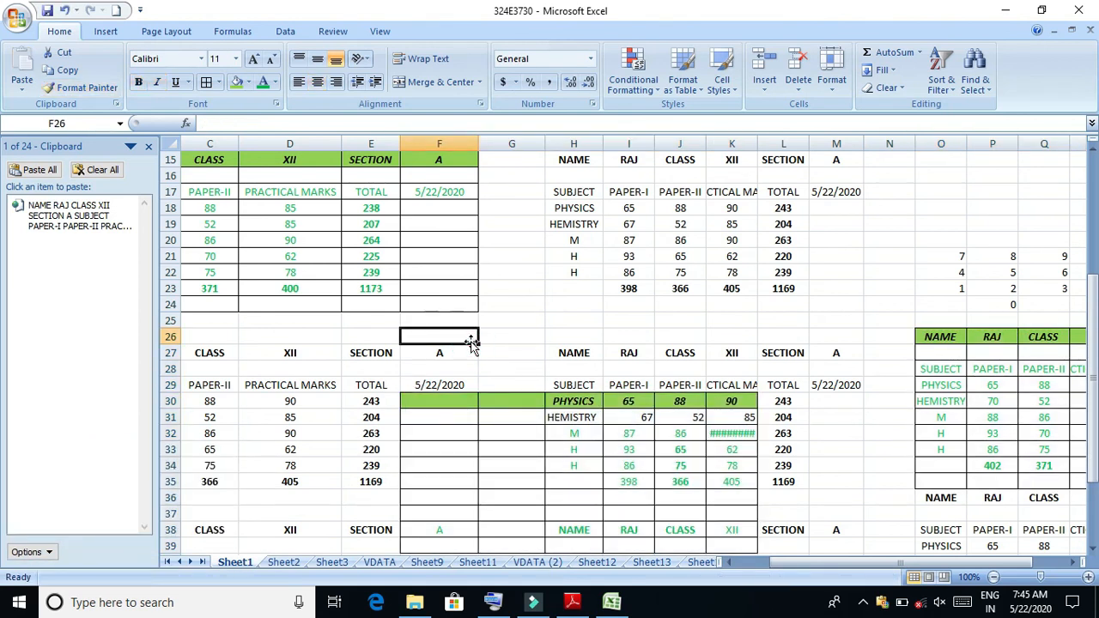
Save the workbook and close the Office Clipboard
left_click(46, 10)
left_click(149, 148)
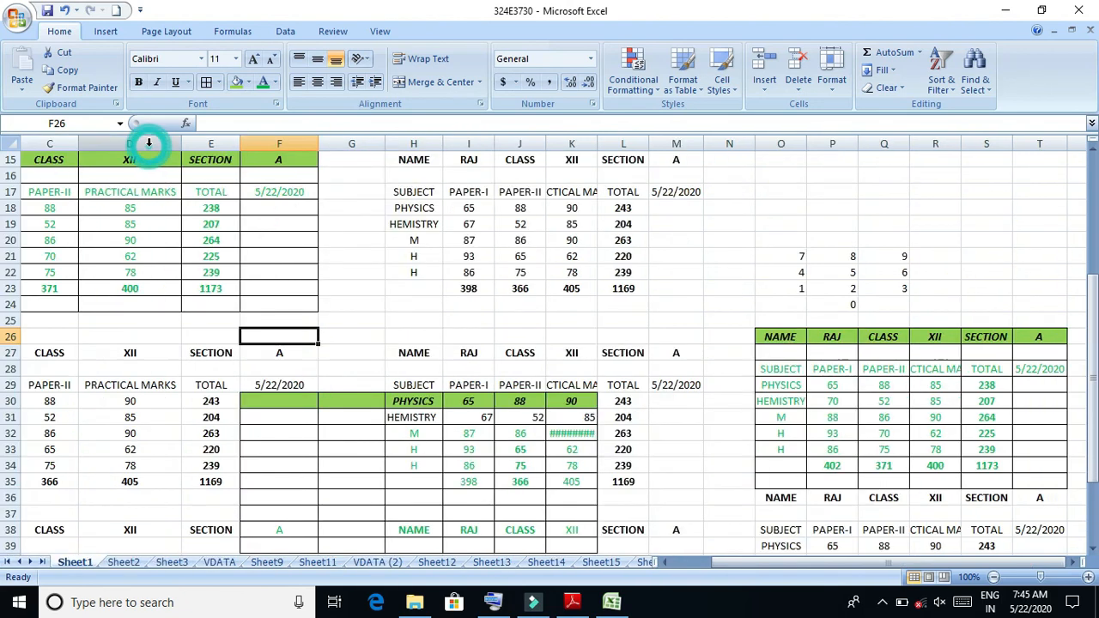
Switch to the O Level syllabus PDF in Adobe Reader and highlight the words "Paste Special" in the Spreadsheet section
left_click(572, 602)
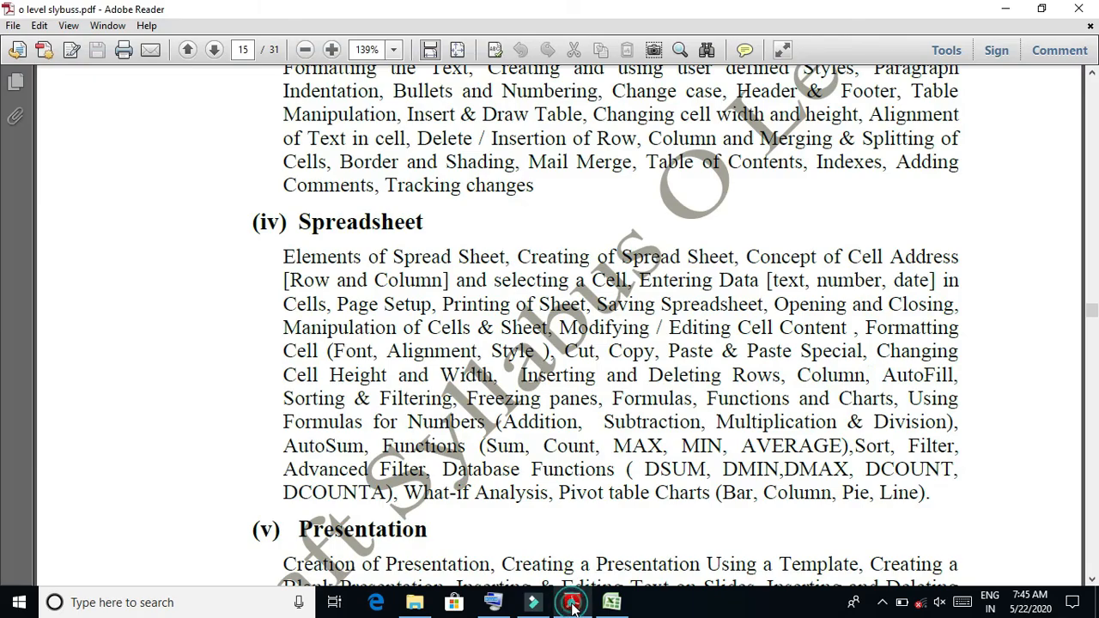
left_click_drag(748, 352, 865, 359)
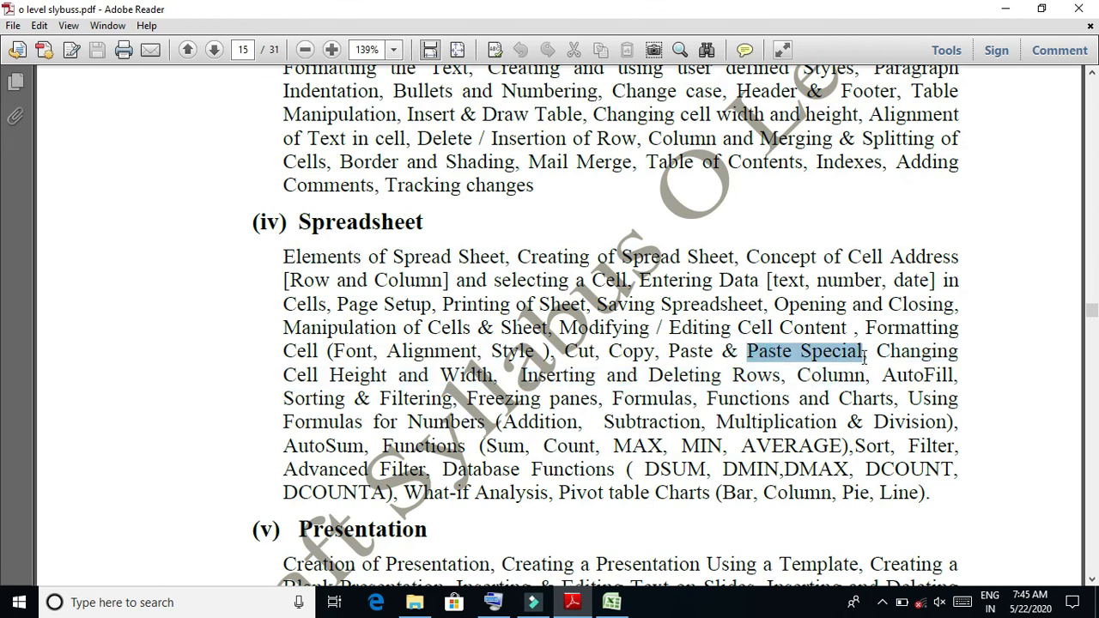
right_click(818, 354)
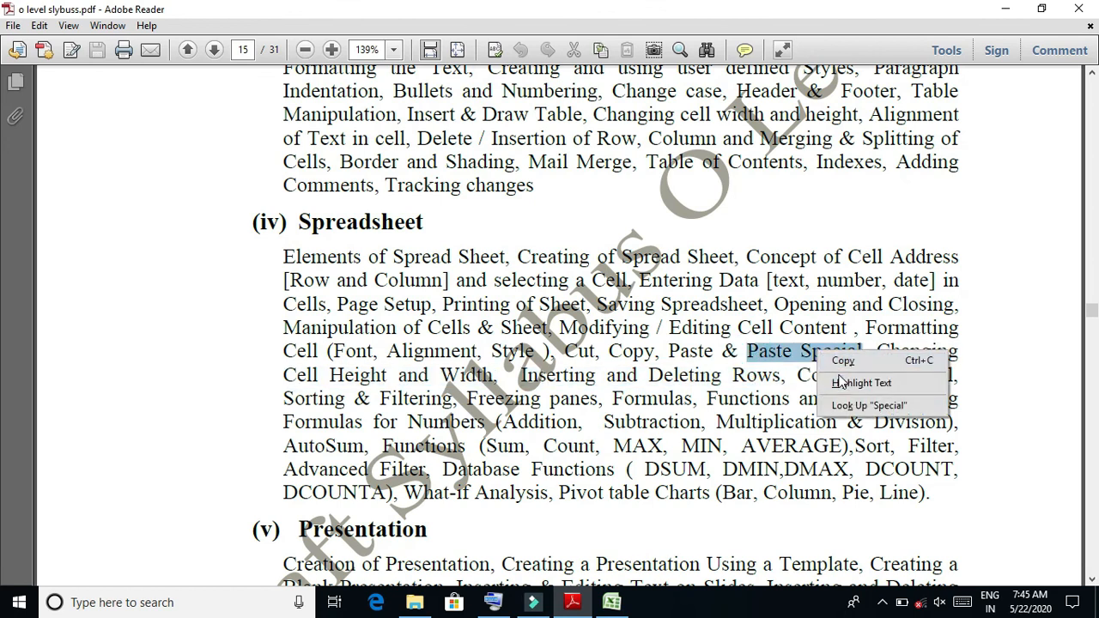
left_click(841, 383)
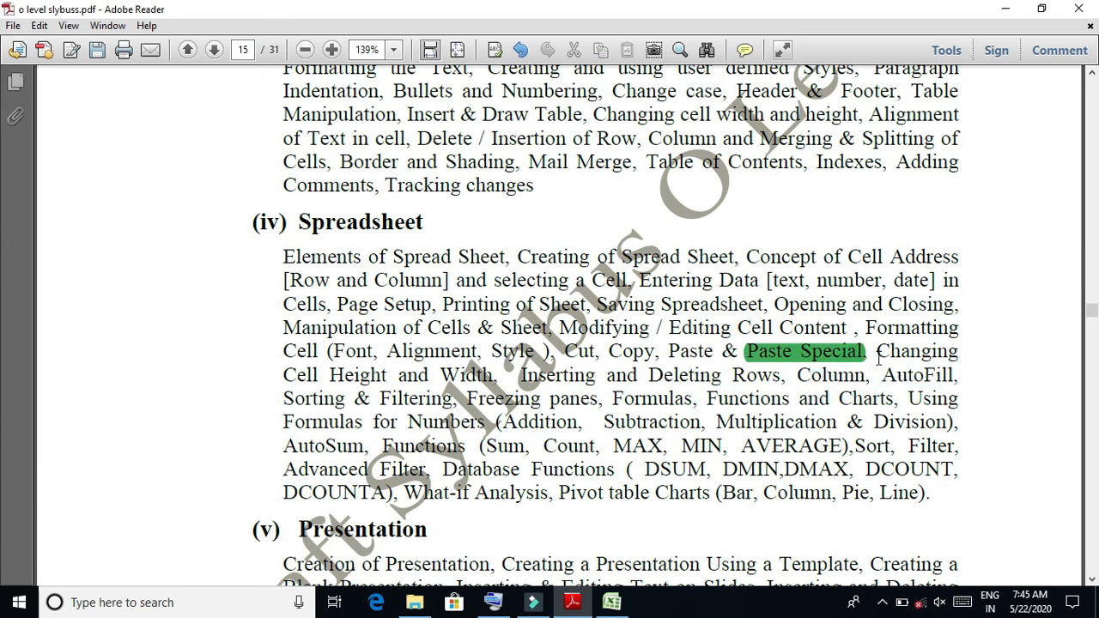
left_click_drag(879, 358, 874, 378)
left_click(785, 444)
Try to close the syllabus PDF with its changes saved, and cancel the Save As dialog
left_click(1088, 8)
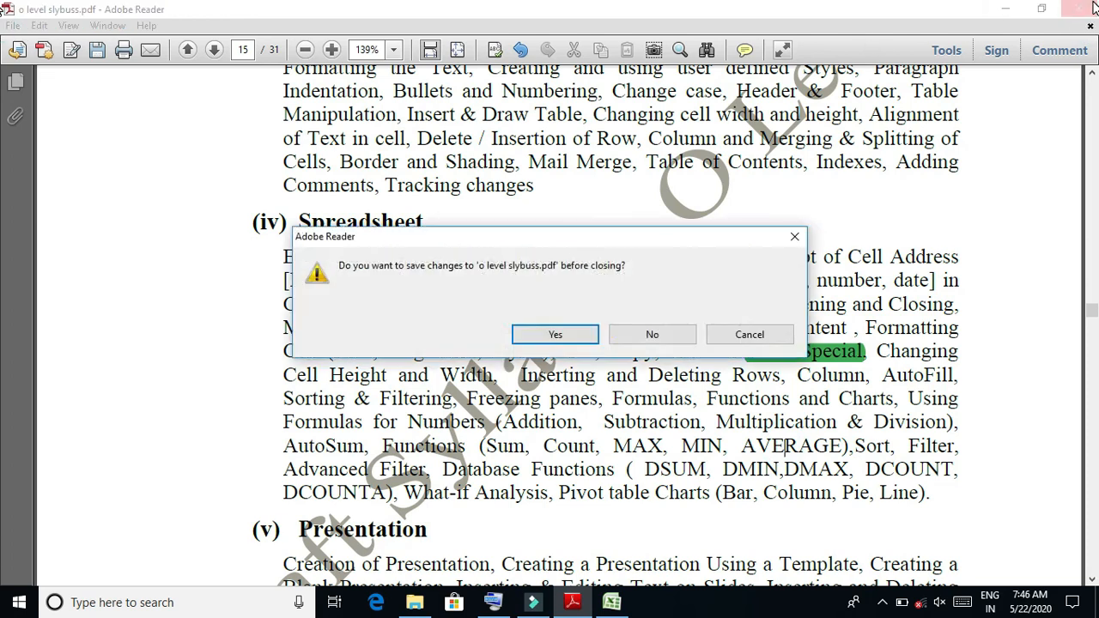
left_click(559, 341)
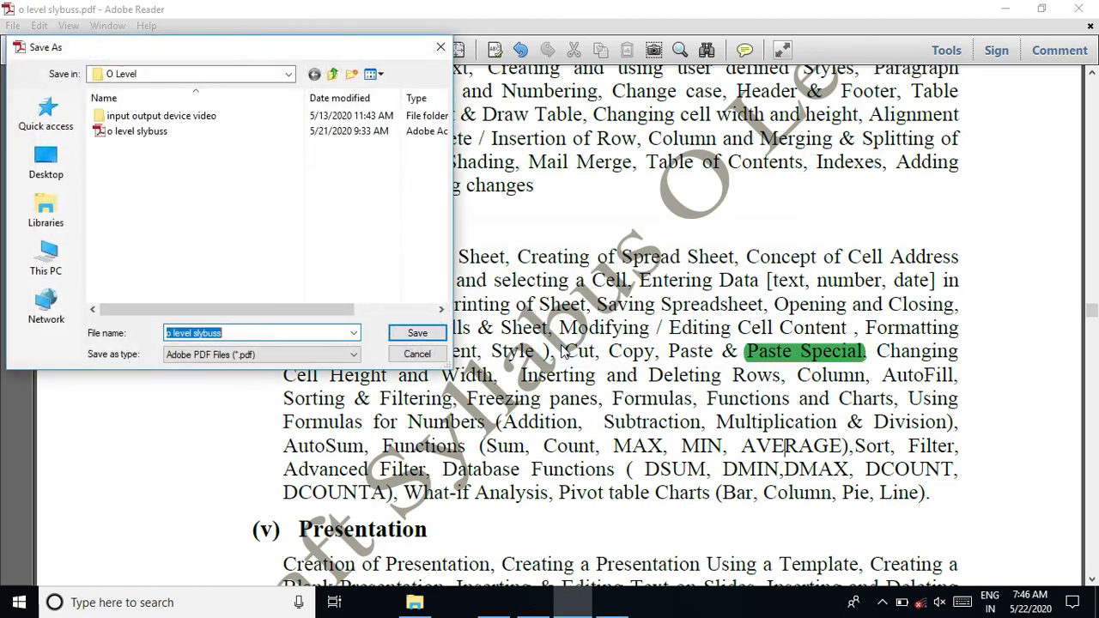
left_click(434, 352)
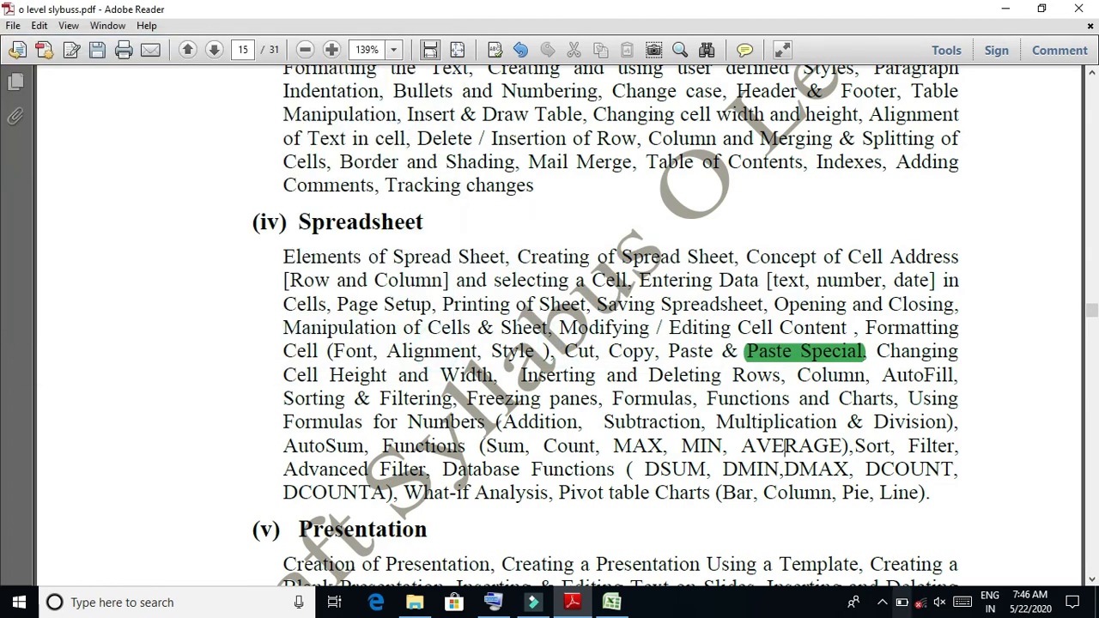
left_click(883, 602)
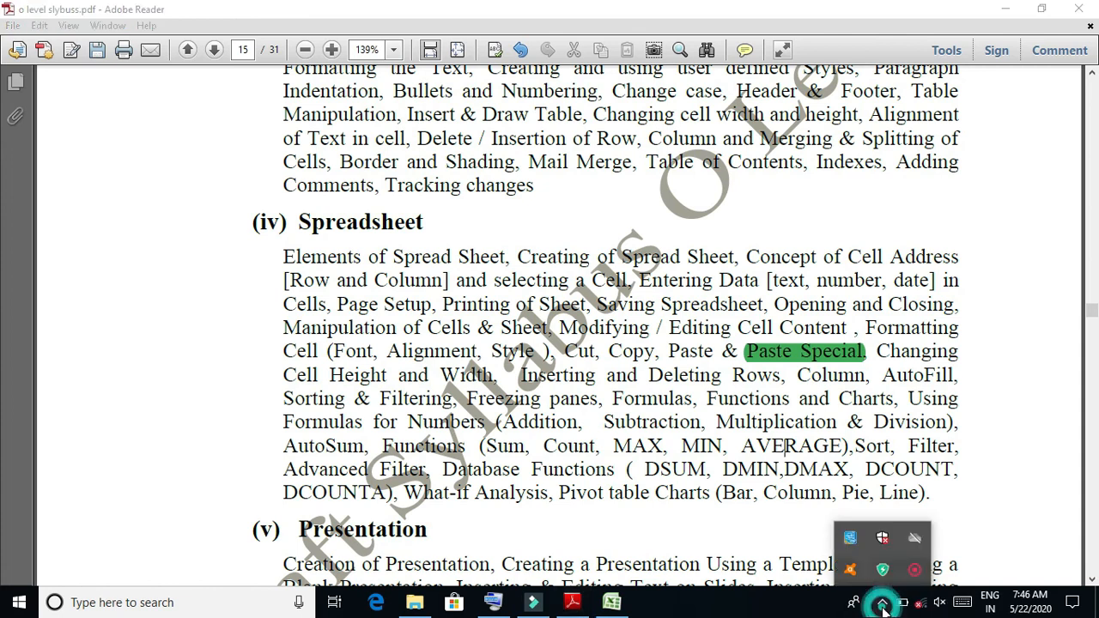
right_click(917, 572)
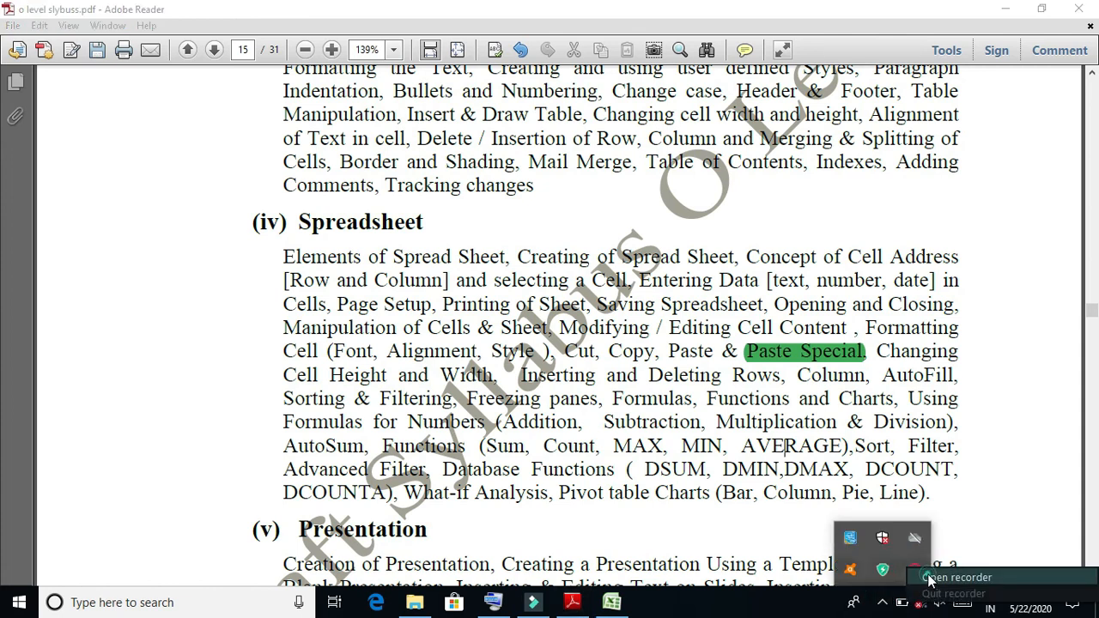